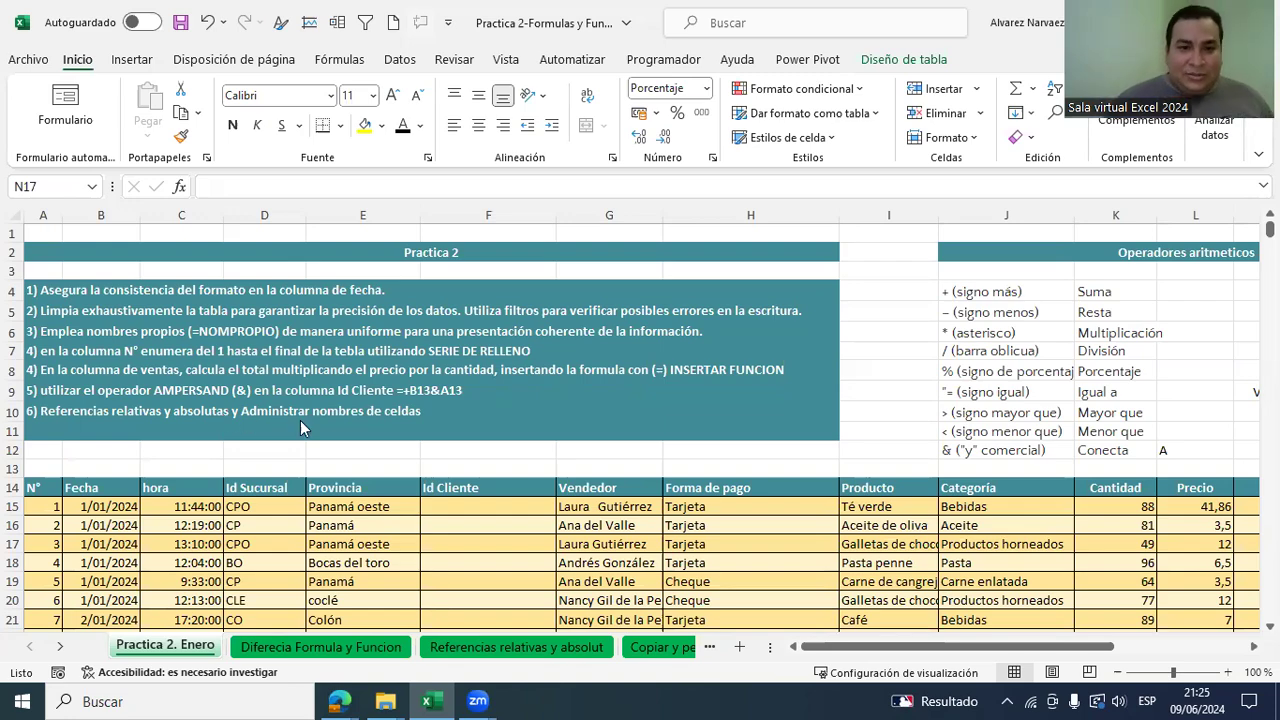
{"action": "scroll", "coordinate": [332, 418], "scroll_direction": "down", "scroll_amount": 2}
{"action": "scroll", "coordinate": [440, 445], "scroll_direction": "down", "scroll_amount": 6}
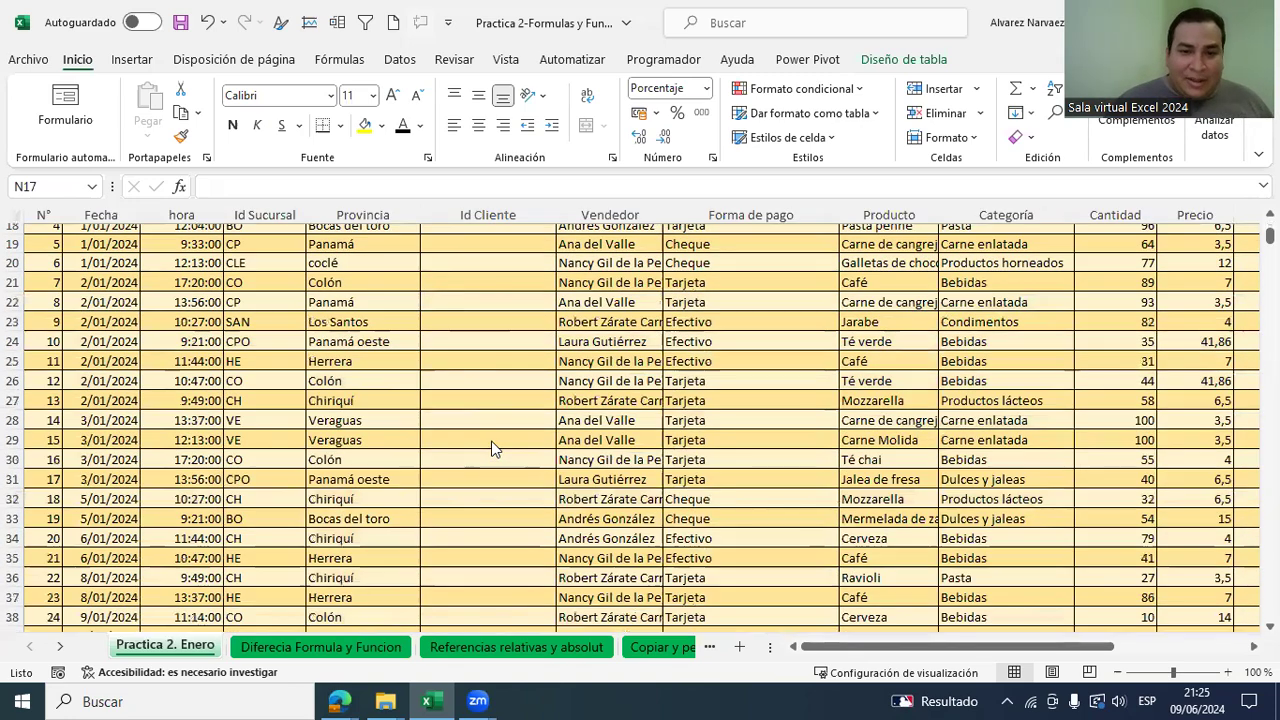
{"action": "scroll", "coordinate": [491, 450], "scroll_direction": "up", "scroll_amount": 8}
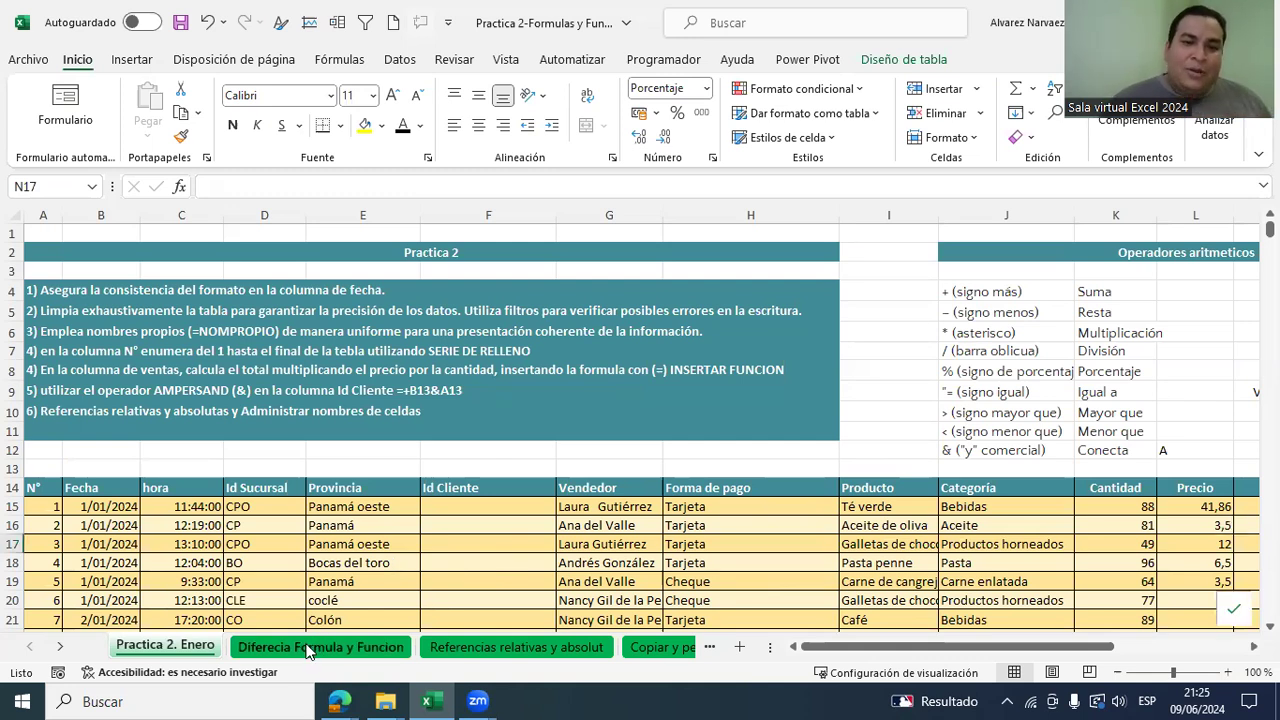
Step: Switch to the "Diferecia Formula y Funcion" sheet and review the formula definition and its example section
{"action": "left_click", "coordinate": [308, 649]}
{"action": "left_click", "coordinate": [442, 588]}
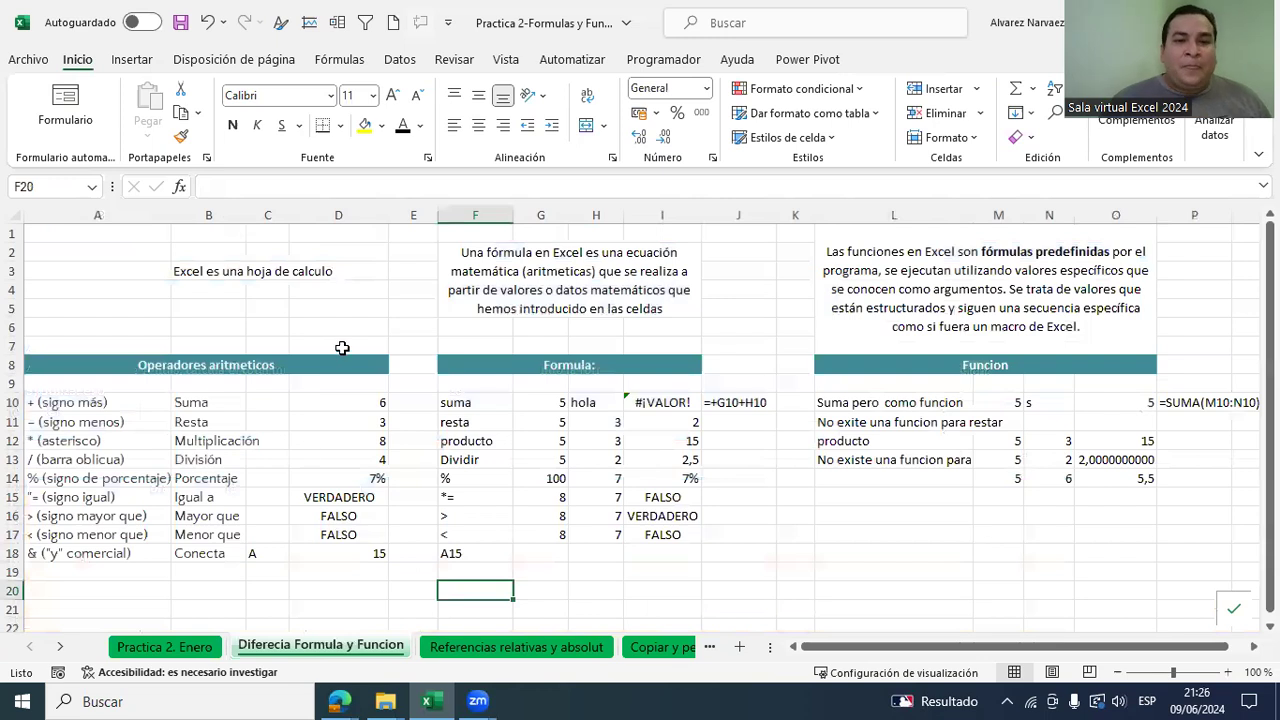
{"action": "left_click", "coordinate": [328, 310]}
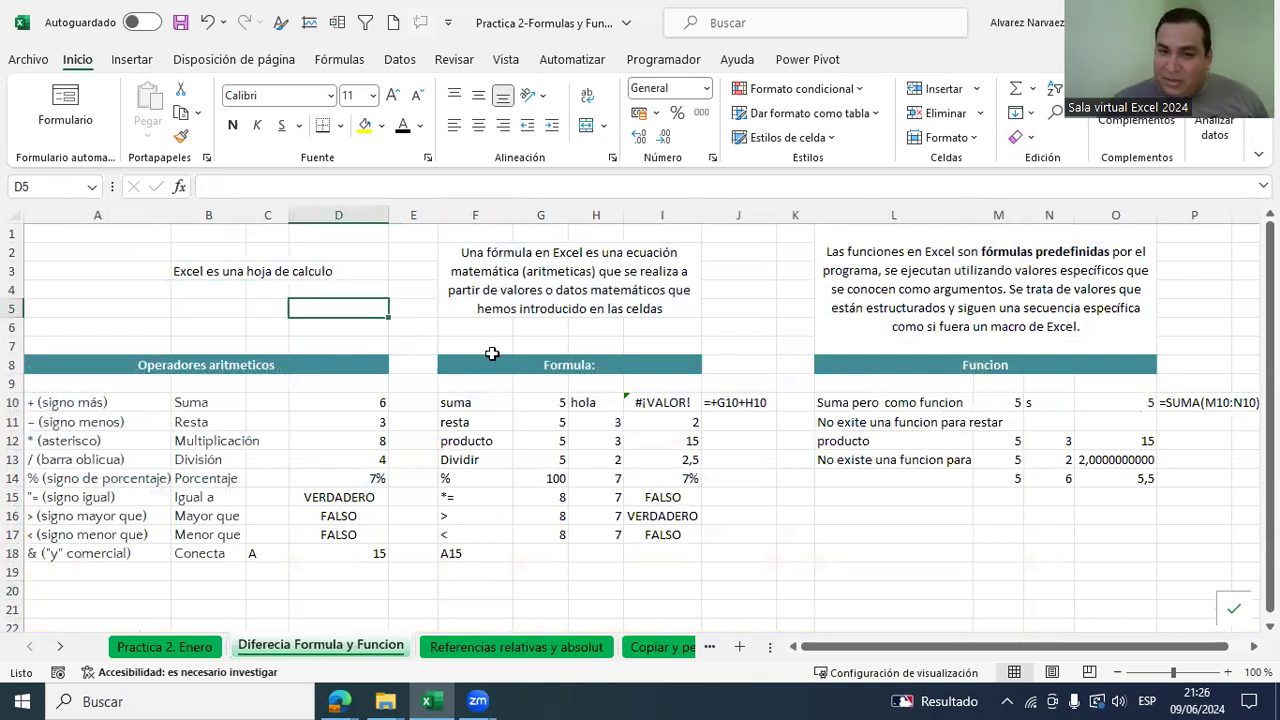
{"action": "left_click", "coordinate": [538, 290]}
{"action": "left_click", "coordinate": [587, 366]}
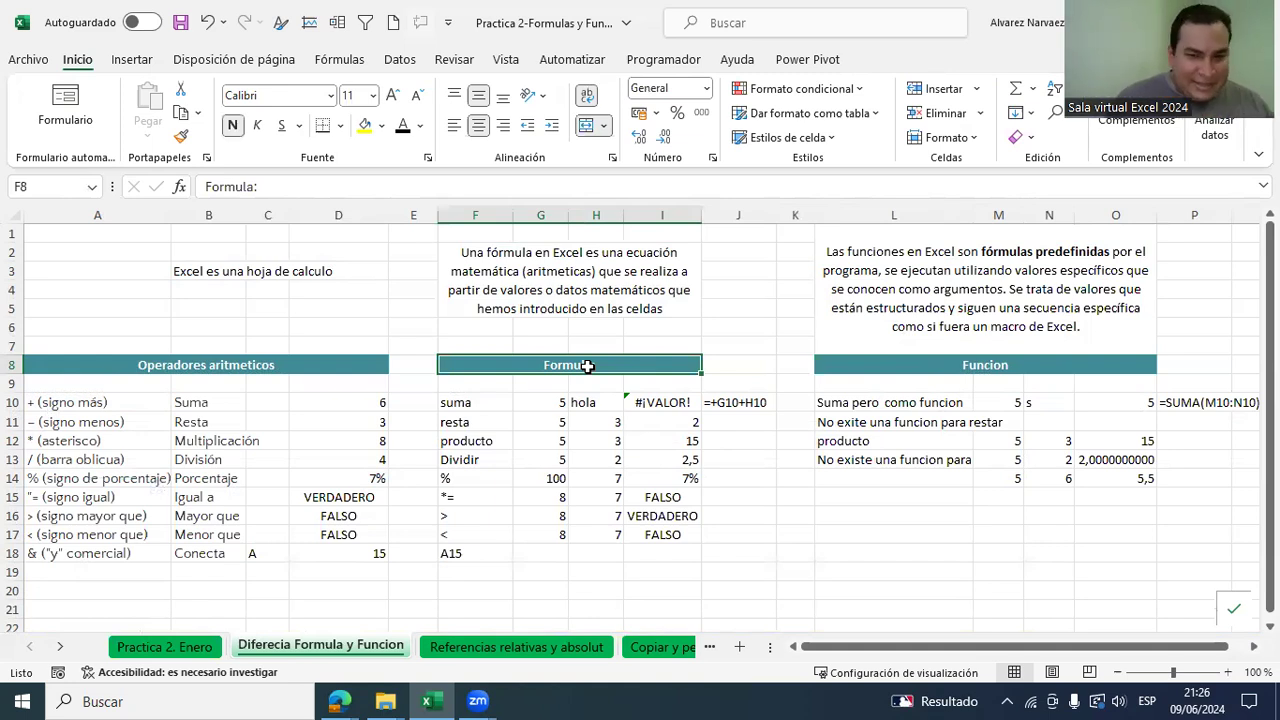
Step: Enter 10 in G22 and 2 in H22, in the empty area below the examples
{"action": "scroll", "coordinate": [600, 415], "scroll_direction": "down", "scroll_amount": 5}
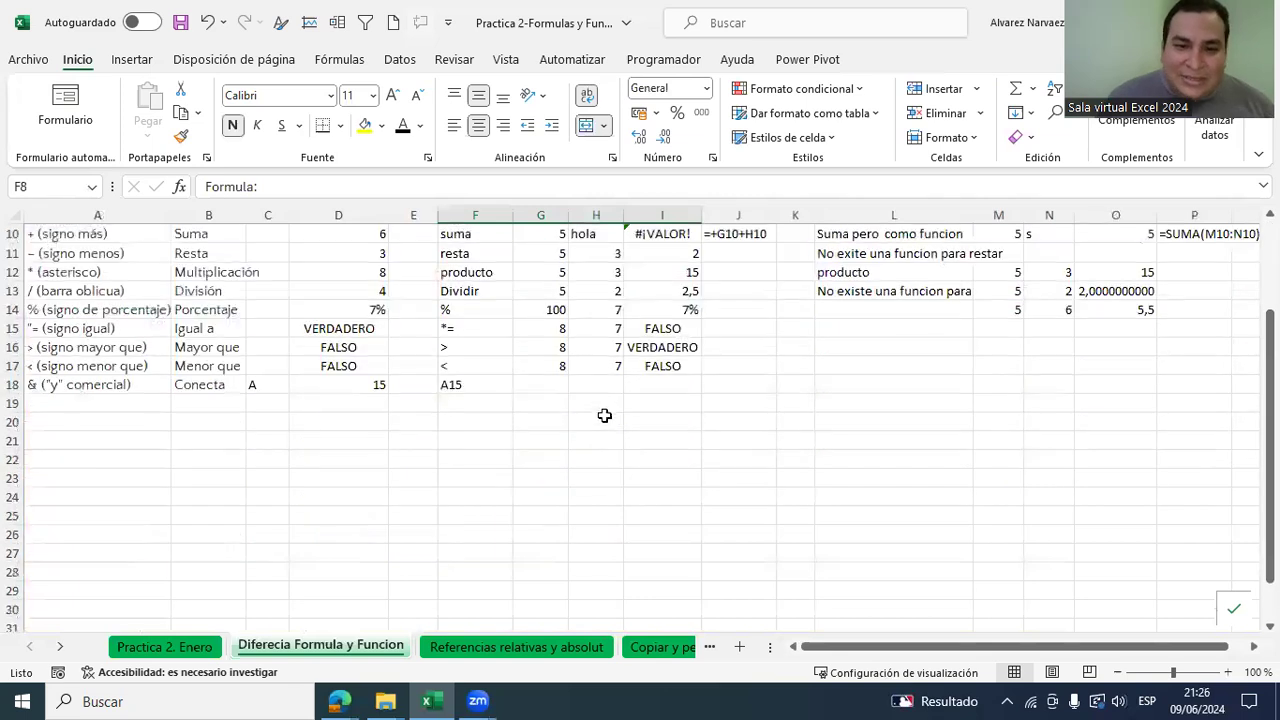
{"action": "scroll", "coordinate": [568, 397], "scroll_direction": "down", "scroll_amount": 1}
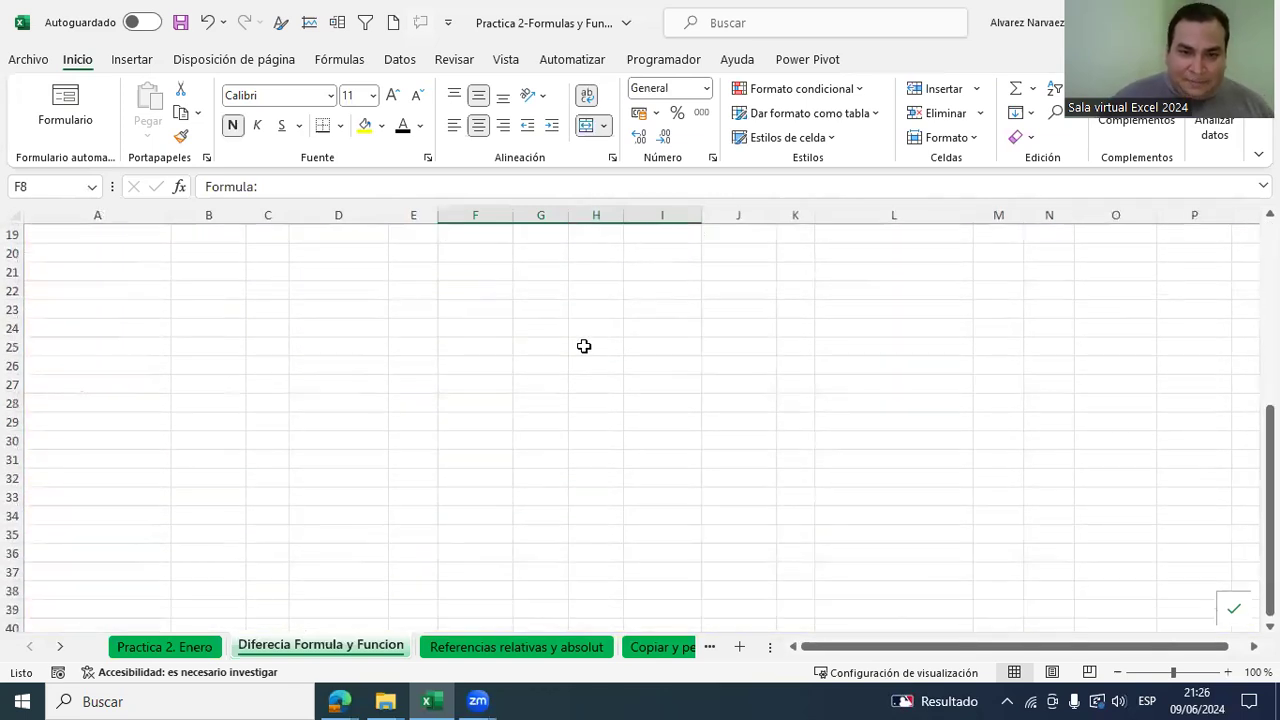
{"action": "left_click", "coordinate": [530, 300]}
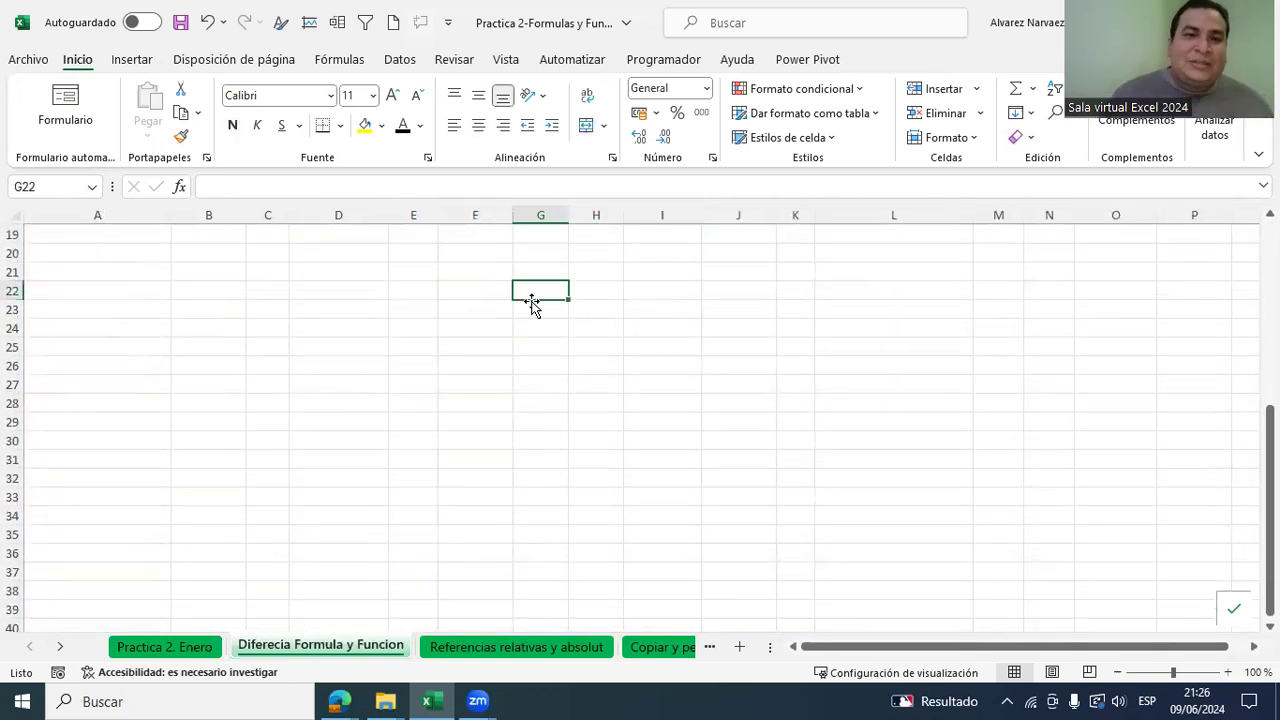
{"action": "type", "text": "1"}
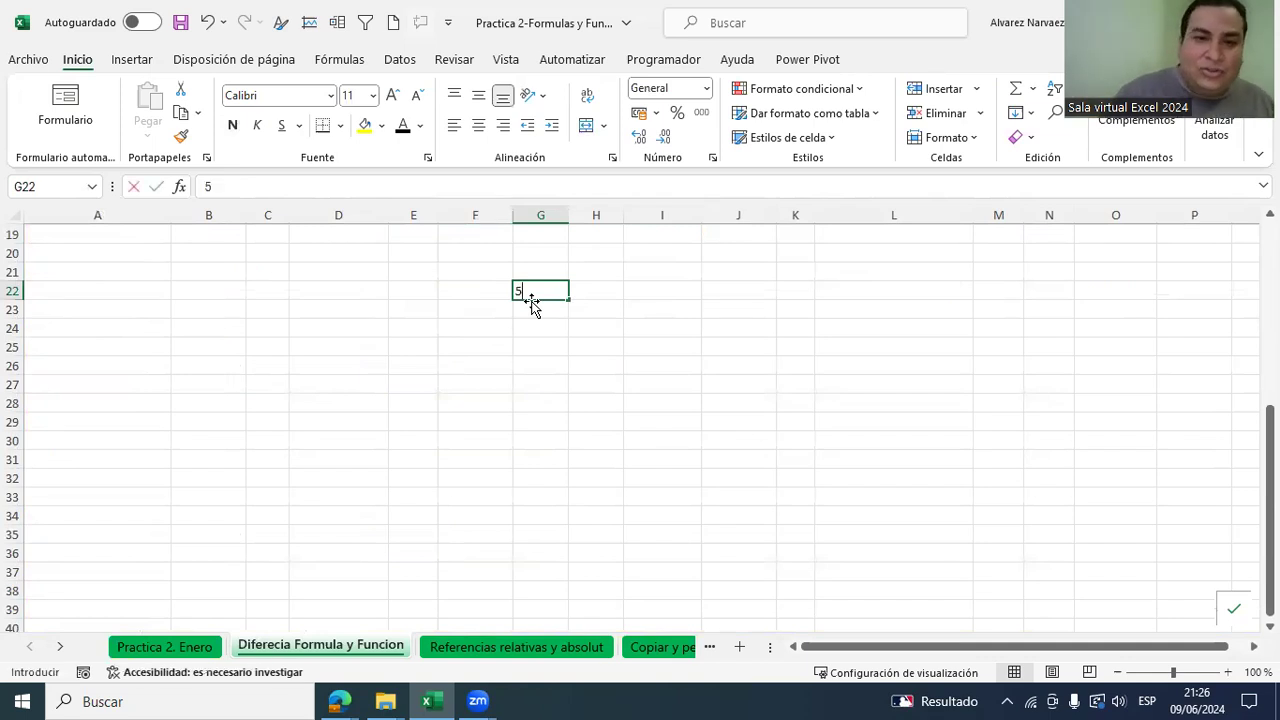
{"action": "type", "text": "0"}
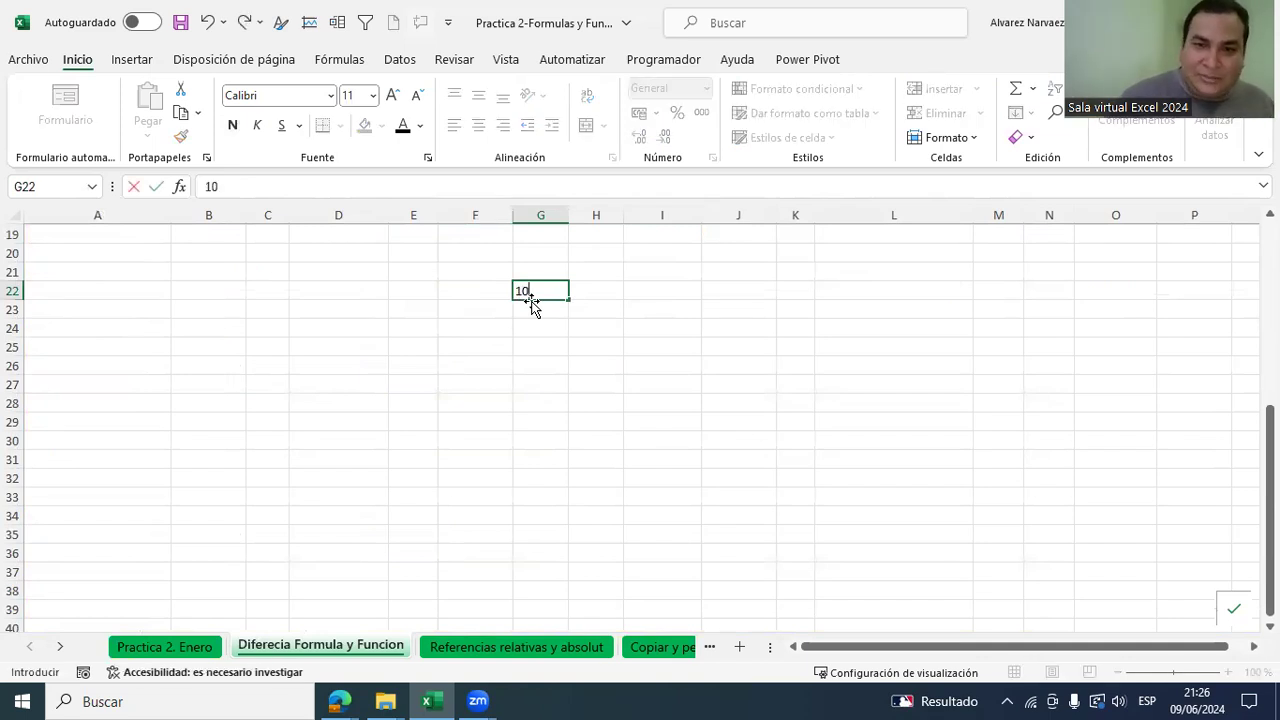
{"action": "left_click", "coordinate": [584, 291]}
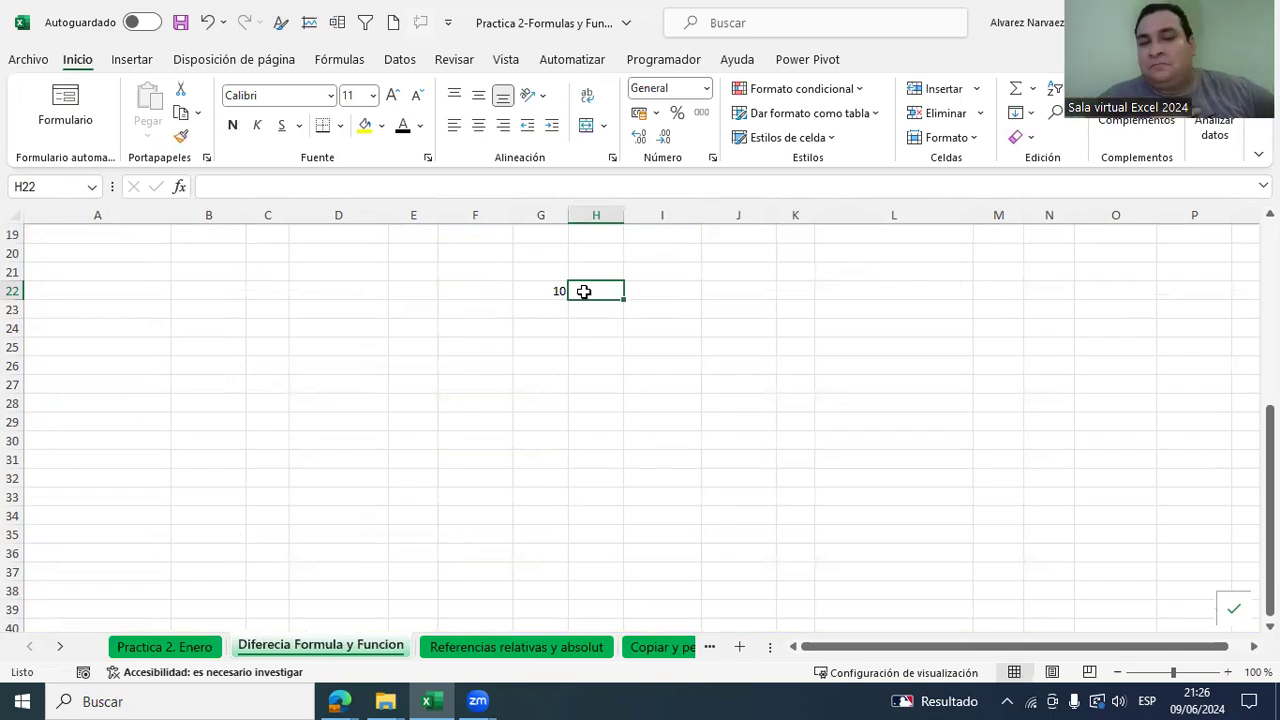
{"action": "left_click", "coordinate": [537, 290]}
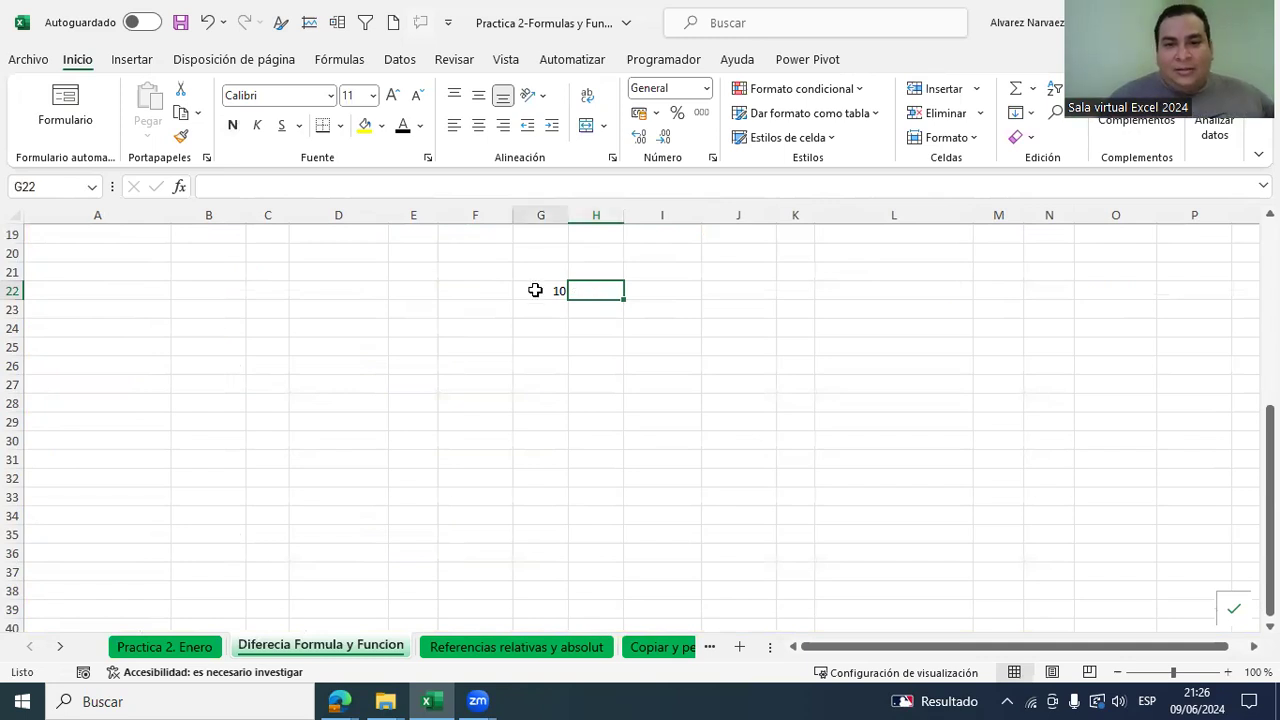
{"action": "left_click", "coordinate": [590, 292]}
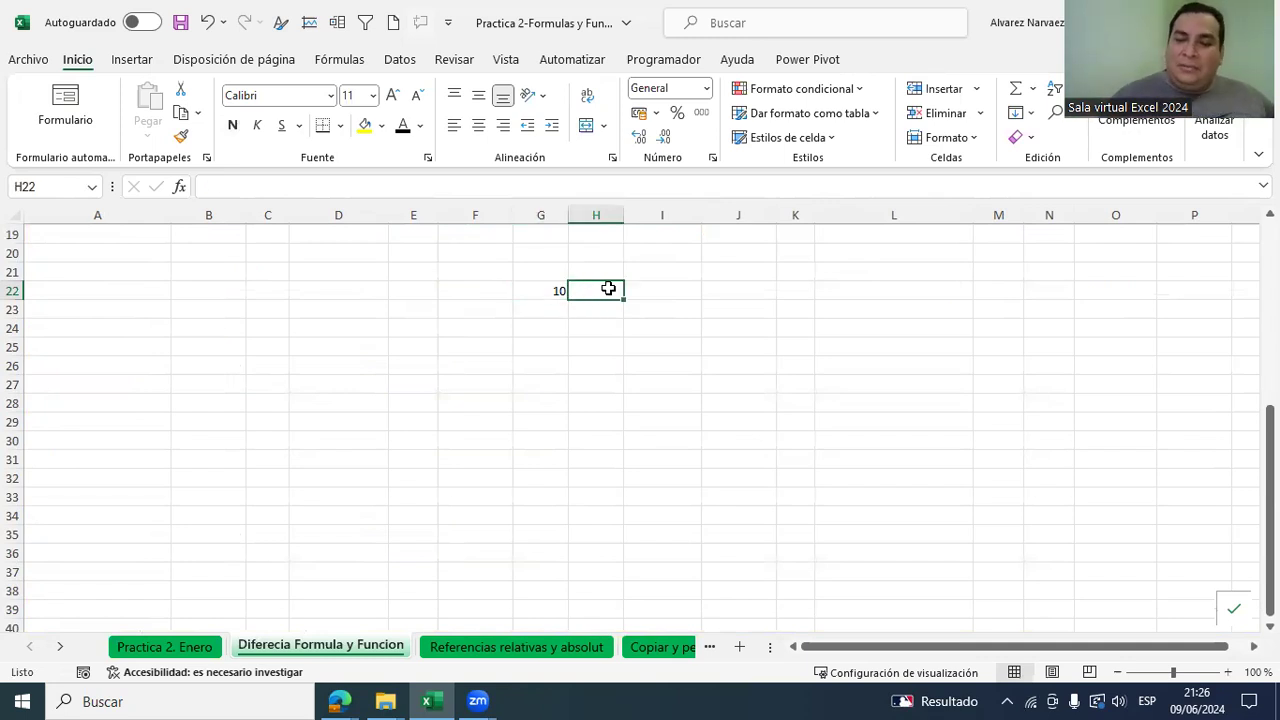
{"action": "type", "text": "2"}
{"action": "key", "text": "Return"}
Step: Label the two values with the headings "precio" in G21 and "cantidad" in H21
{"action": "left_click", "coordinate": [557, 277]}
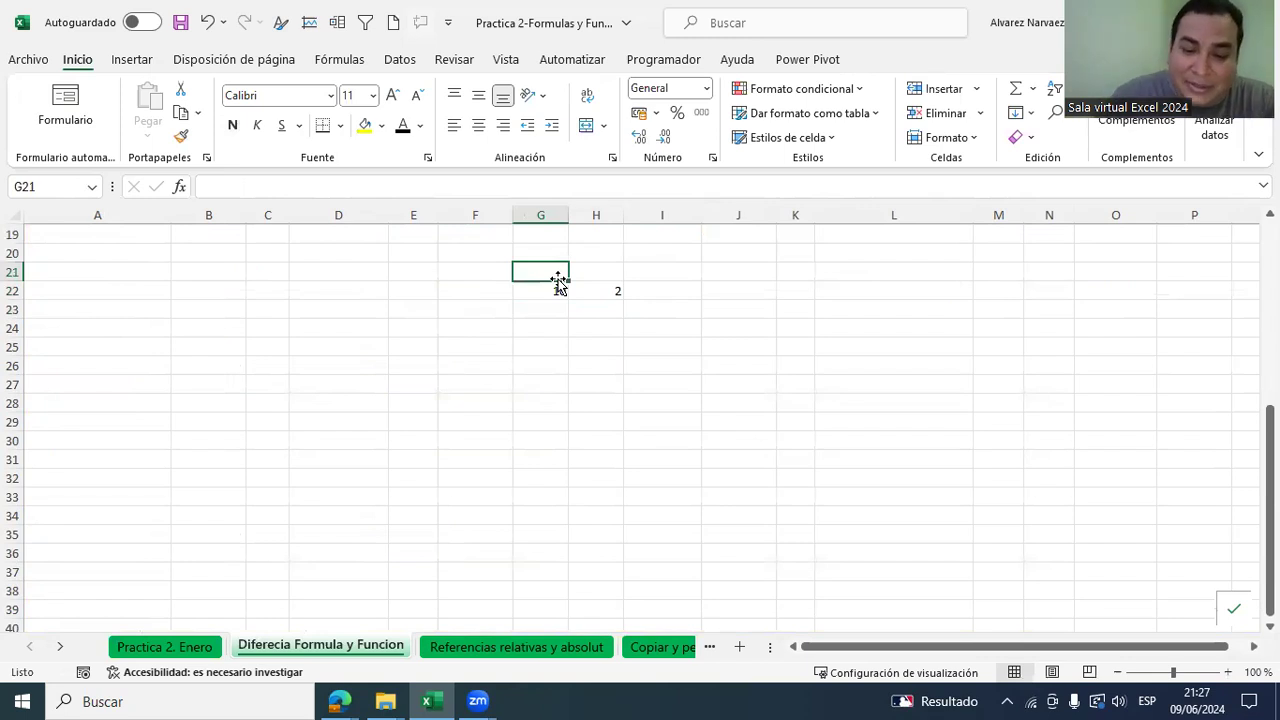
{"action": "type", "text": "precio"}
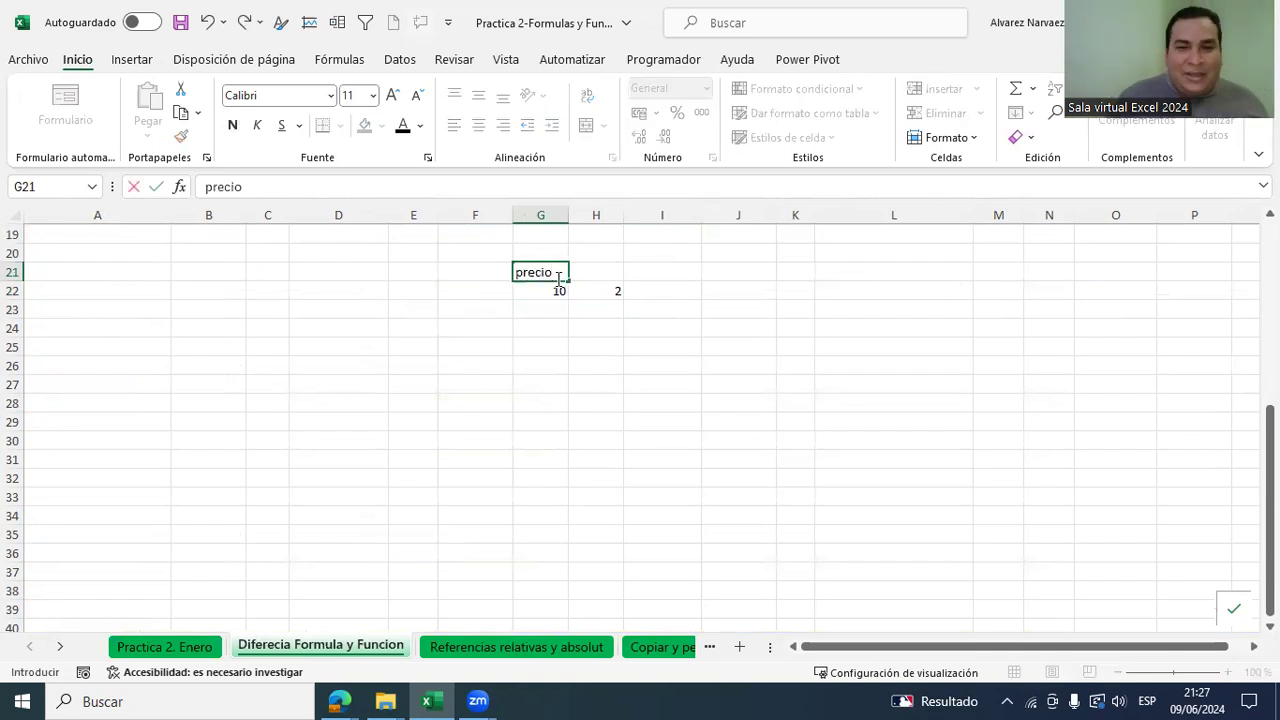
{"action": "left_click", "coordinate": [586, 274]}
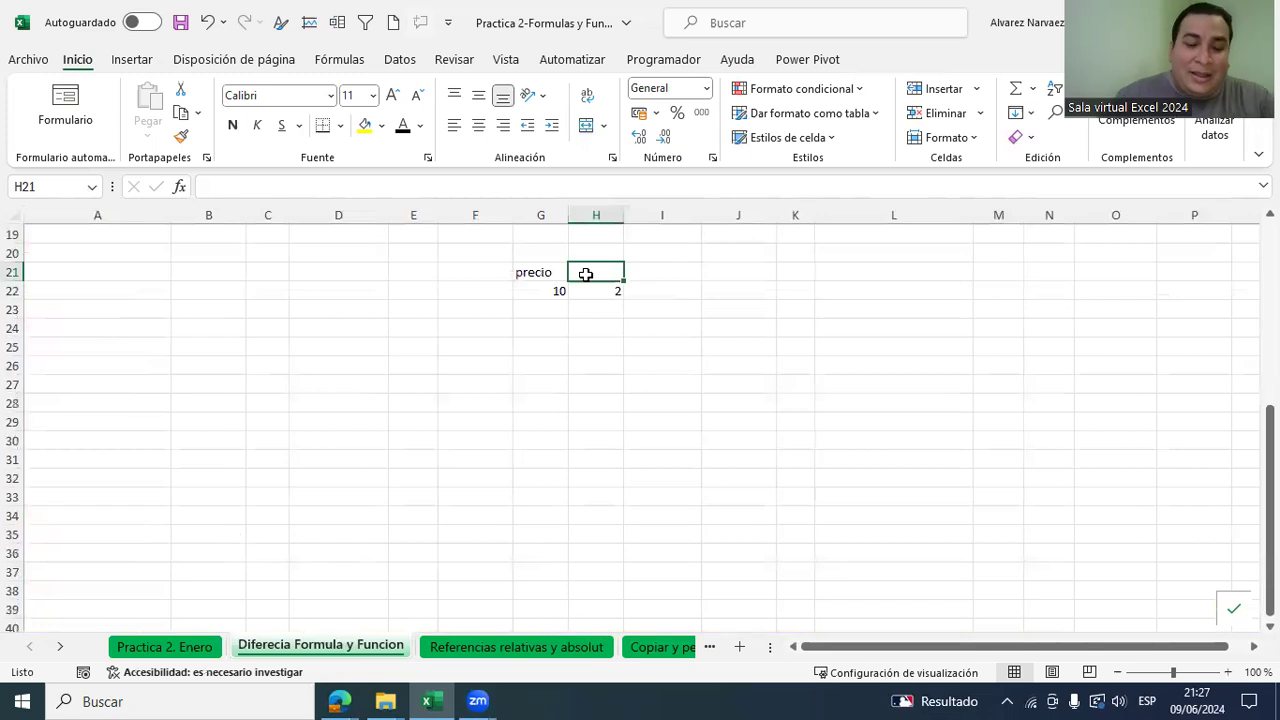
{"action": "type", "text": "cantida"}
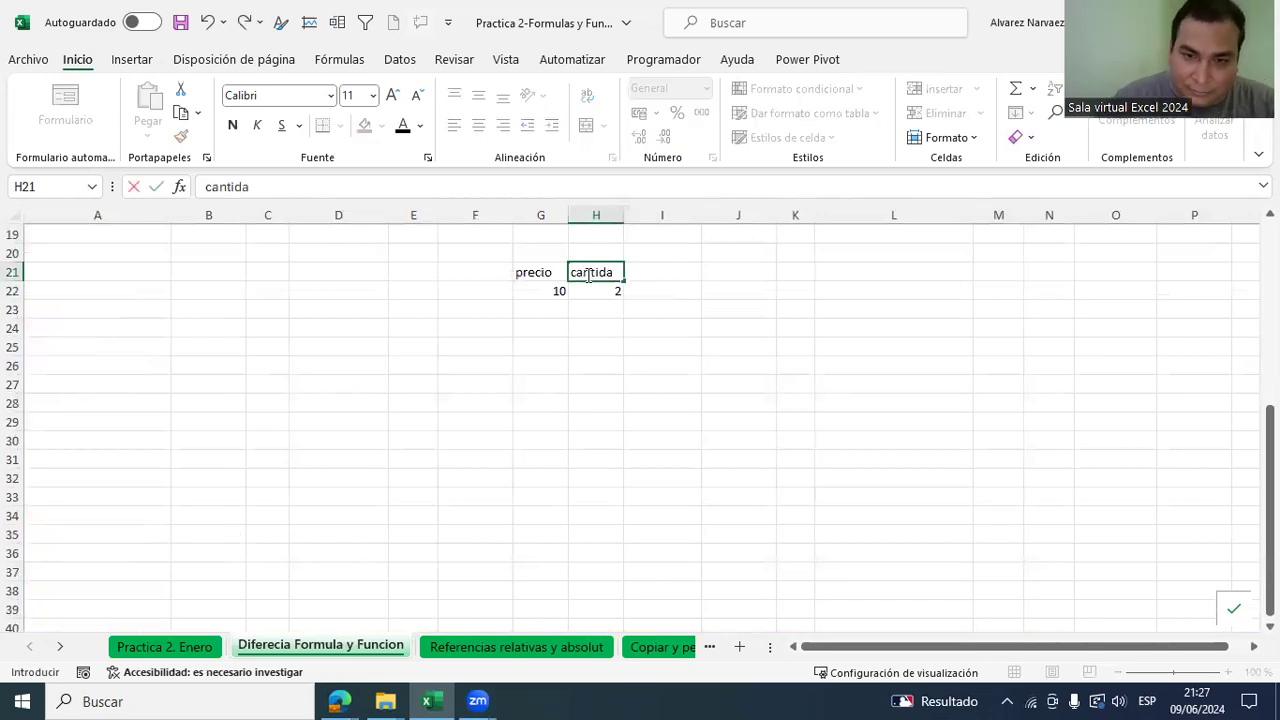
{"action": "type", "text": "d"}
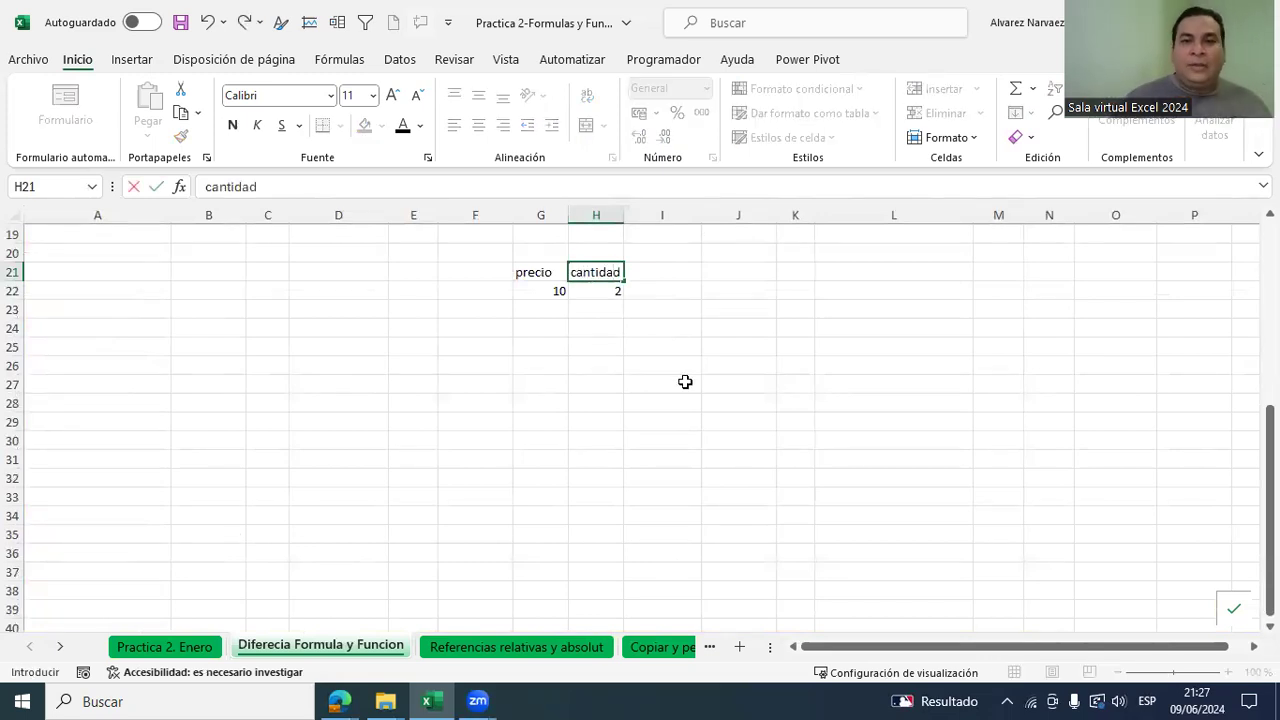
Step: Enter a formula in I22 that multiplies G22 by H22
{"action": "left_click", "coordinate": [674, 295]}
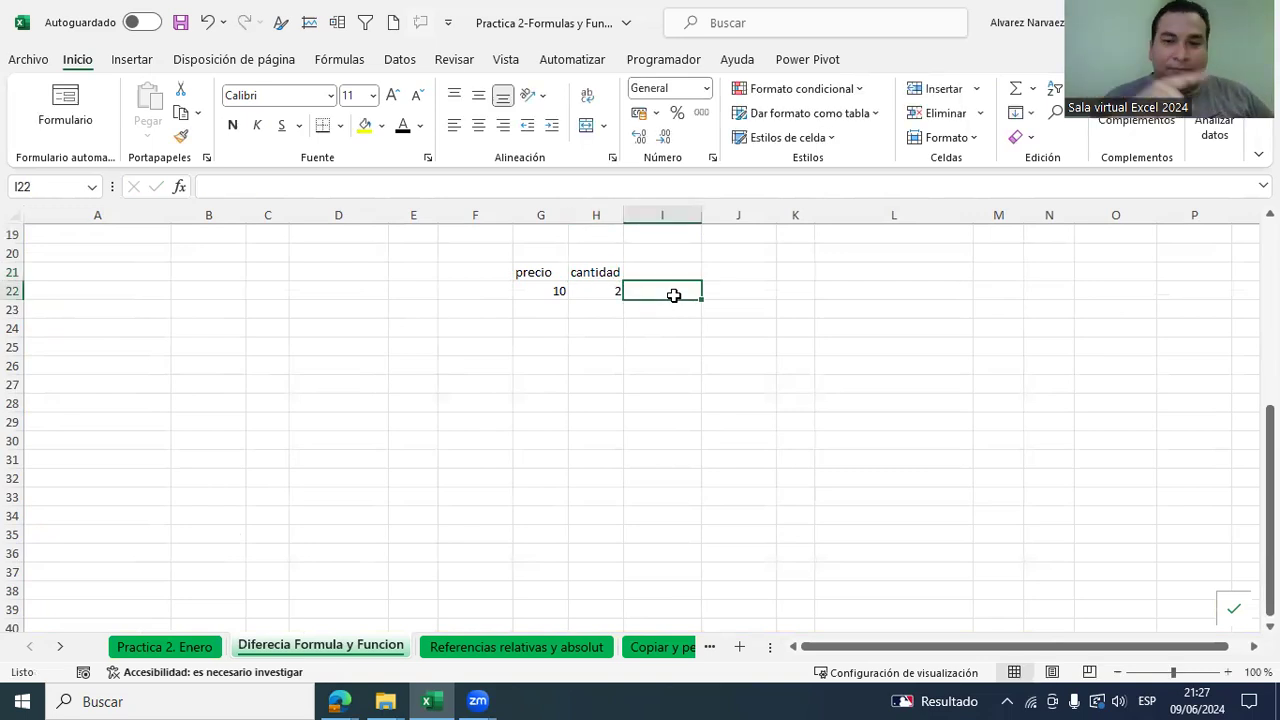
{"action": "type", "text": "+"}
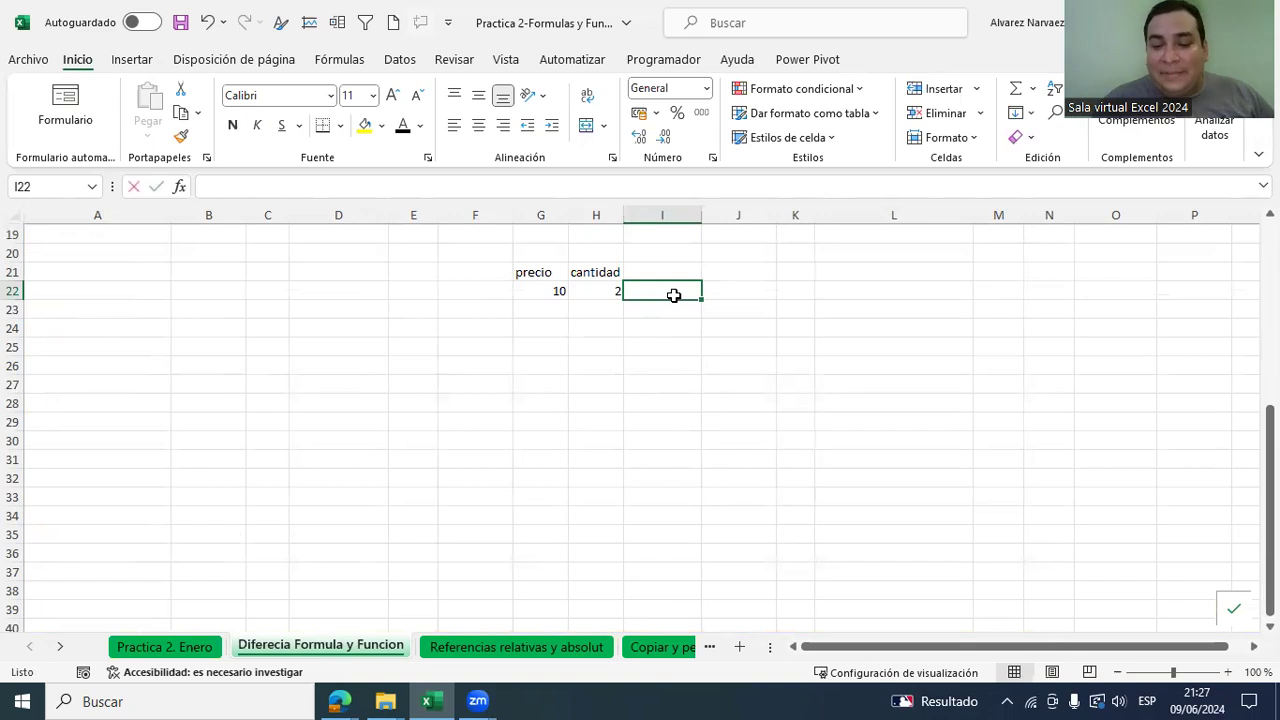
{"action": "key", "text": "Left"}
{"action": "key", "text": "Left"}
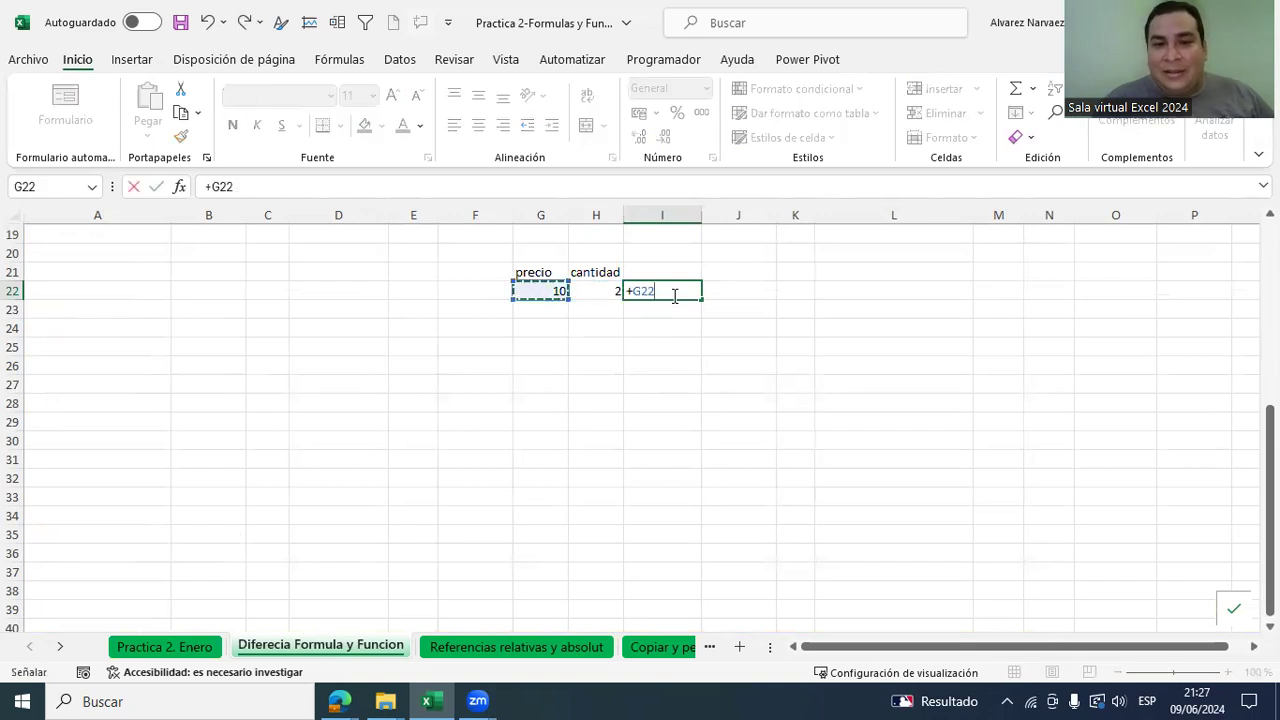
{"action": "type", "text": "/"}
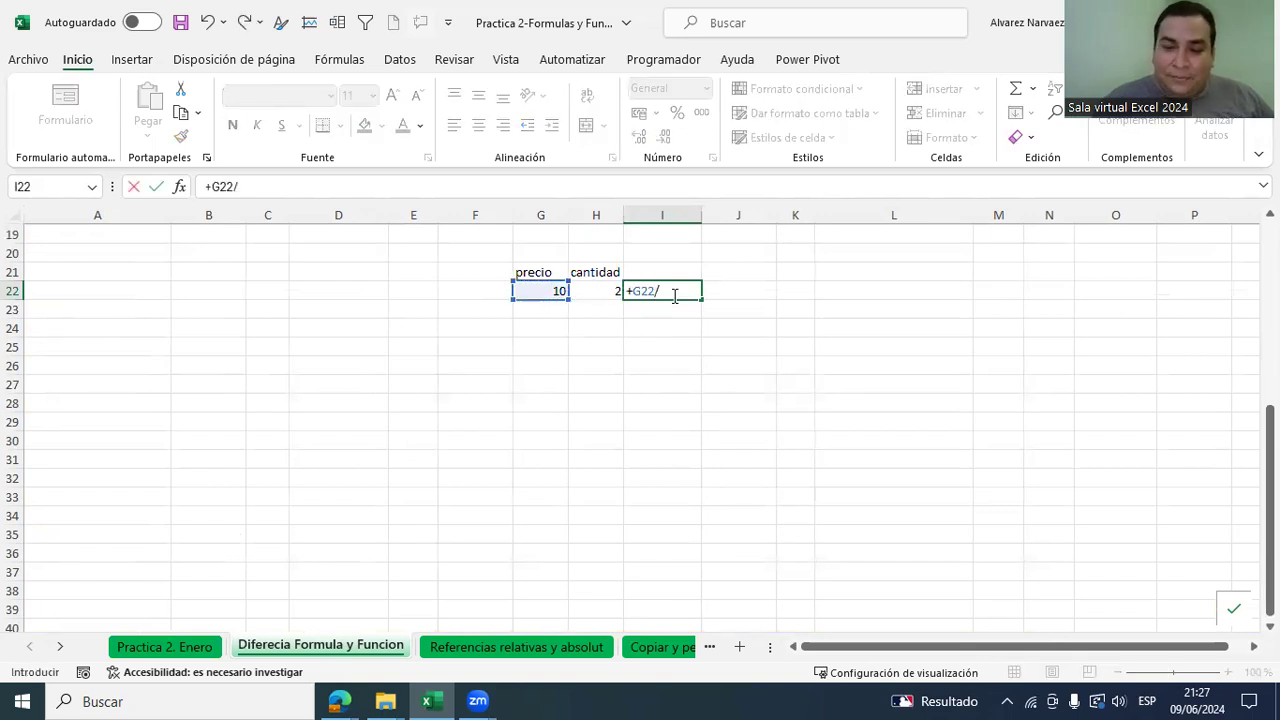
{"action": "key", "text": "BackSpace"}
{"action": "type", "text": "*"}
{"action": "key", "text": "Left"}
{"action": "key", "text": "Return"}
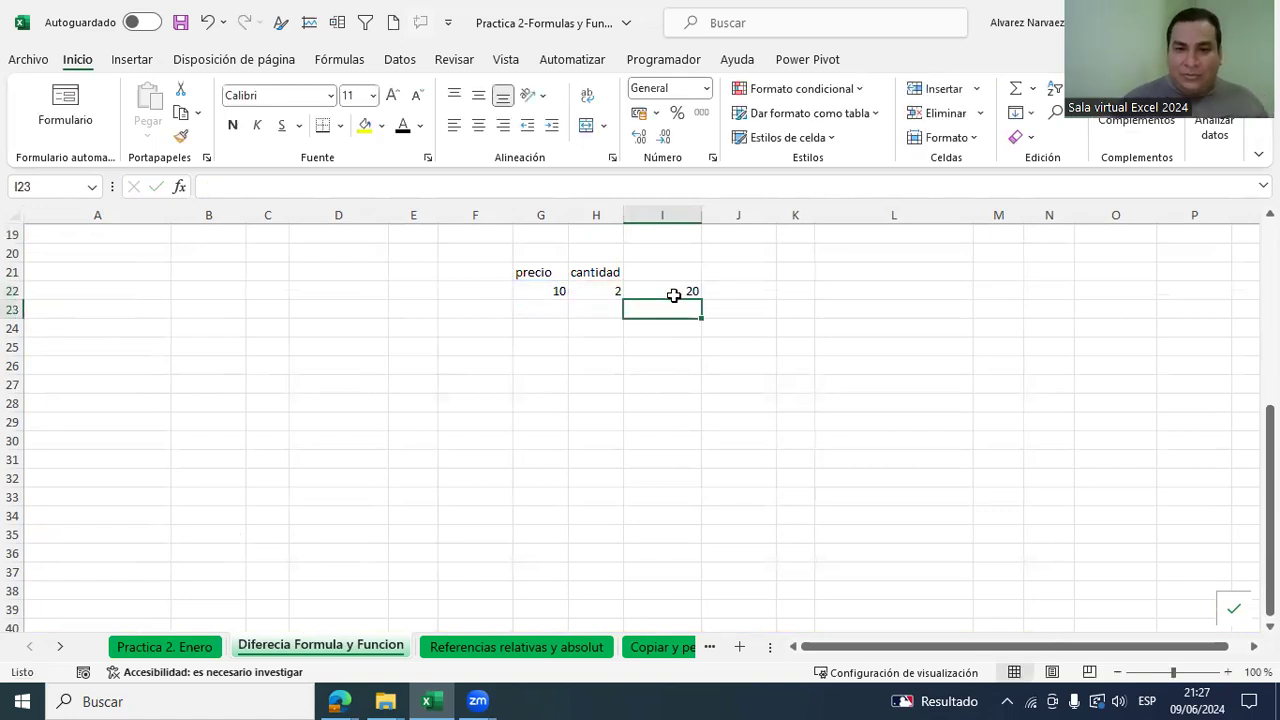
Step: Replace the headings in G21 and H21 with "kilometros" and widen columns G and H to fit them
{"action": "left_click", "coordinate": [543, 272]}
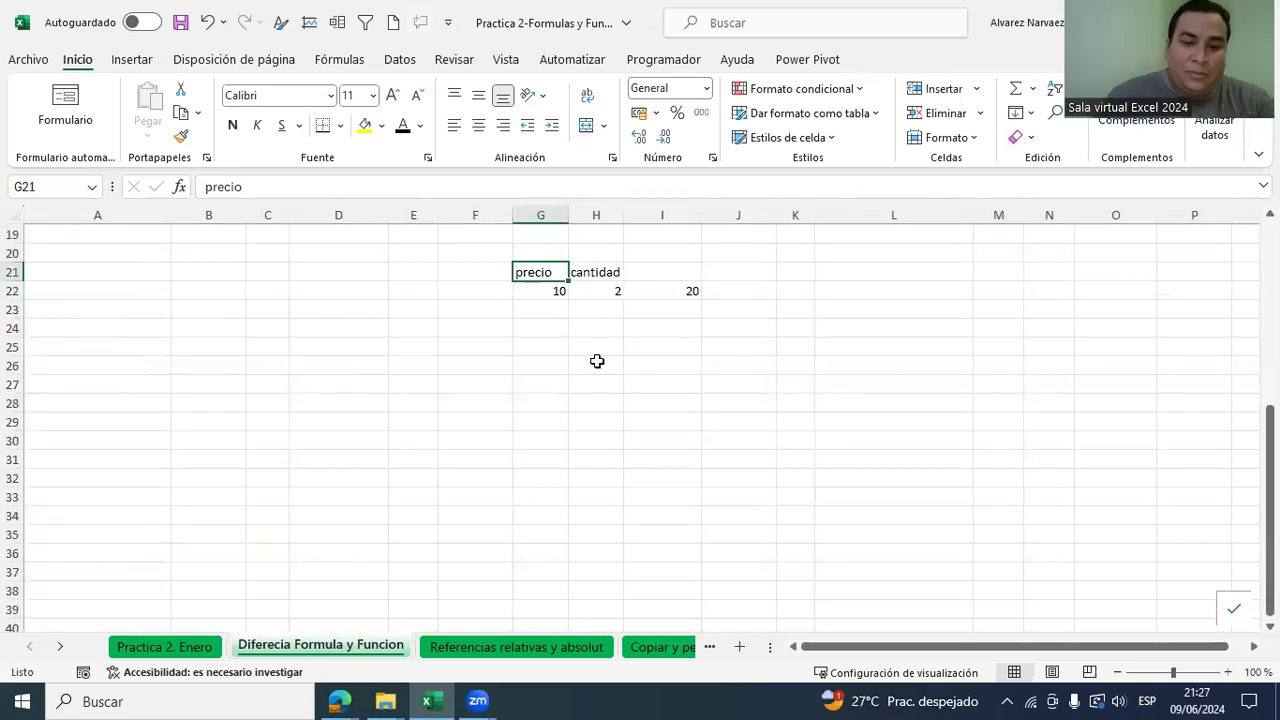
{"action": "type", "text": "kilome"}
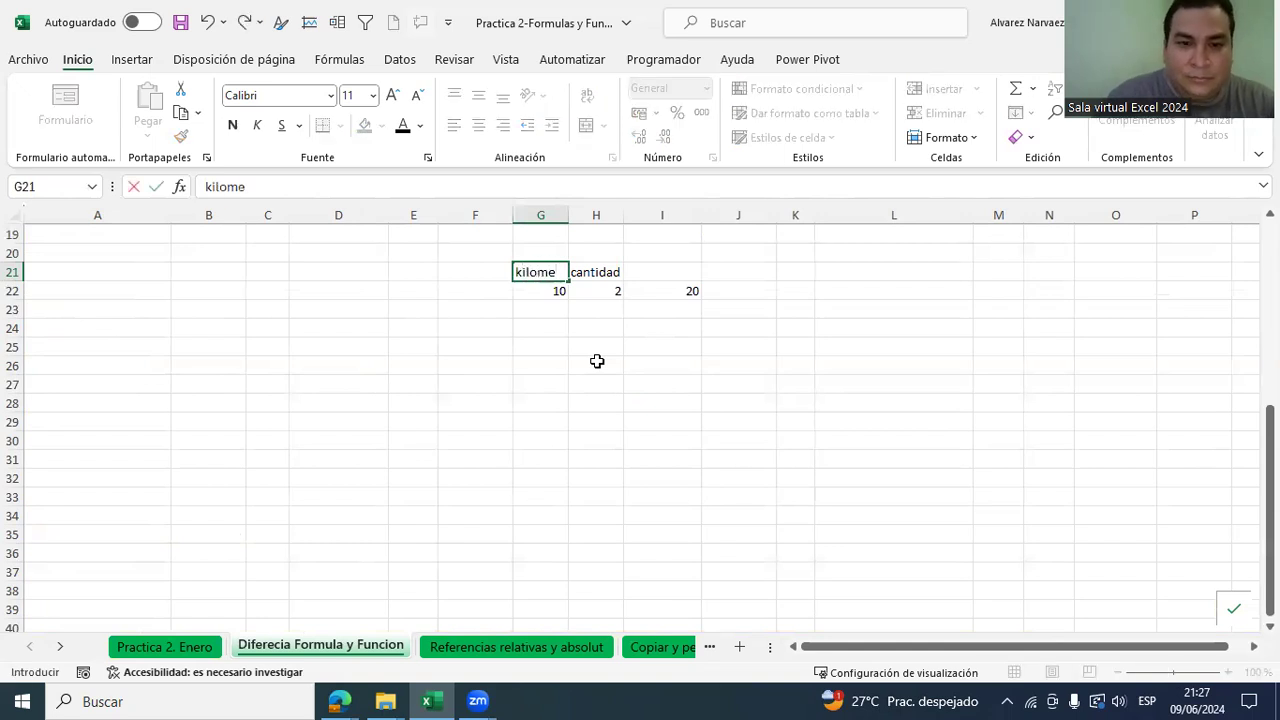
{"action": "type", "text": "tros"}
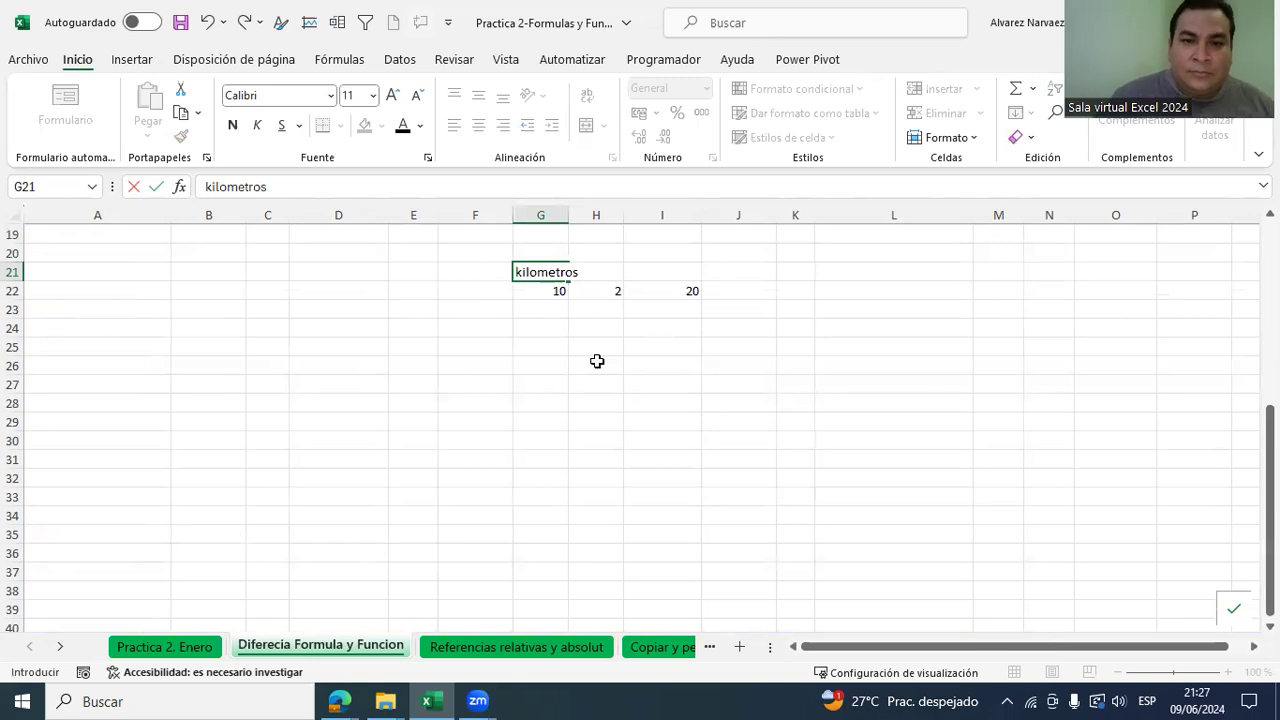
{"action": "left_click", "coordinate": [597, 361]}
{"action": "left_click", "coordinate": [600, 270]}
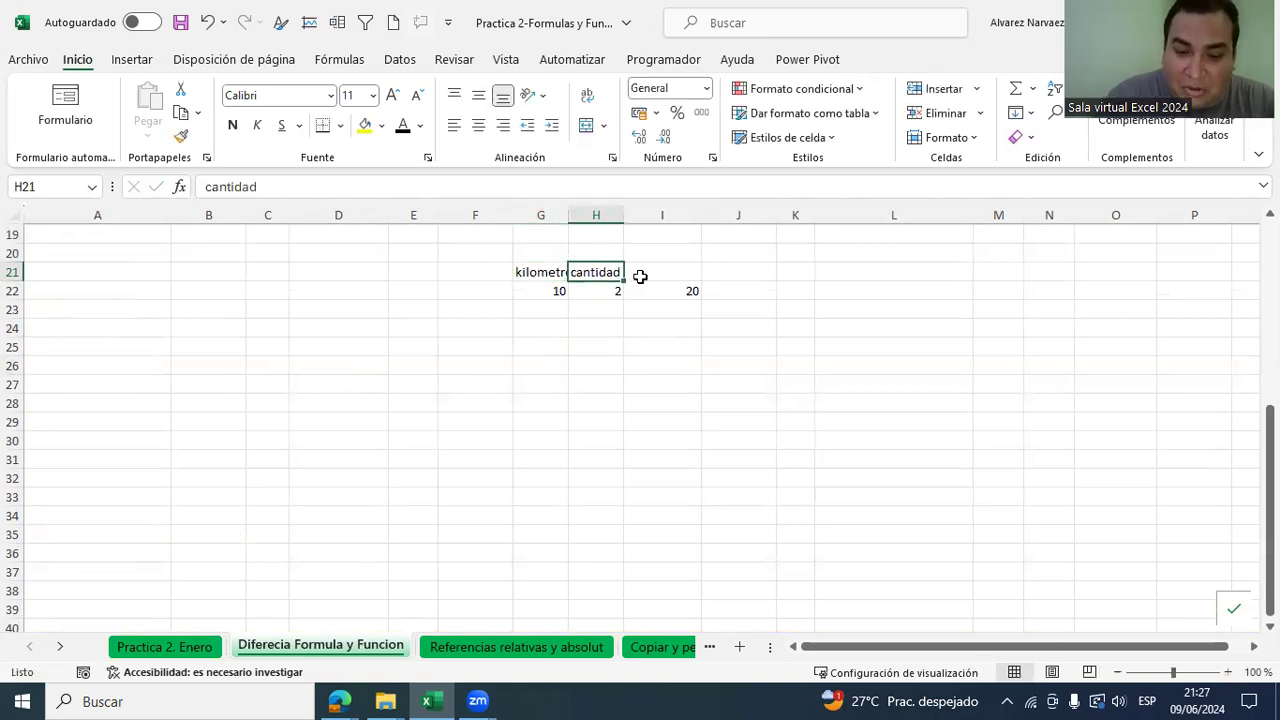
{"action": "type", "text": "kilometros"}
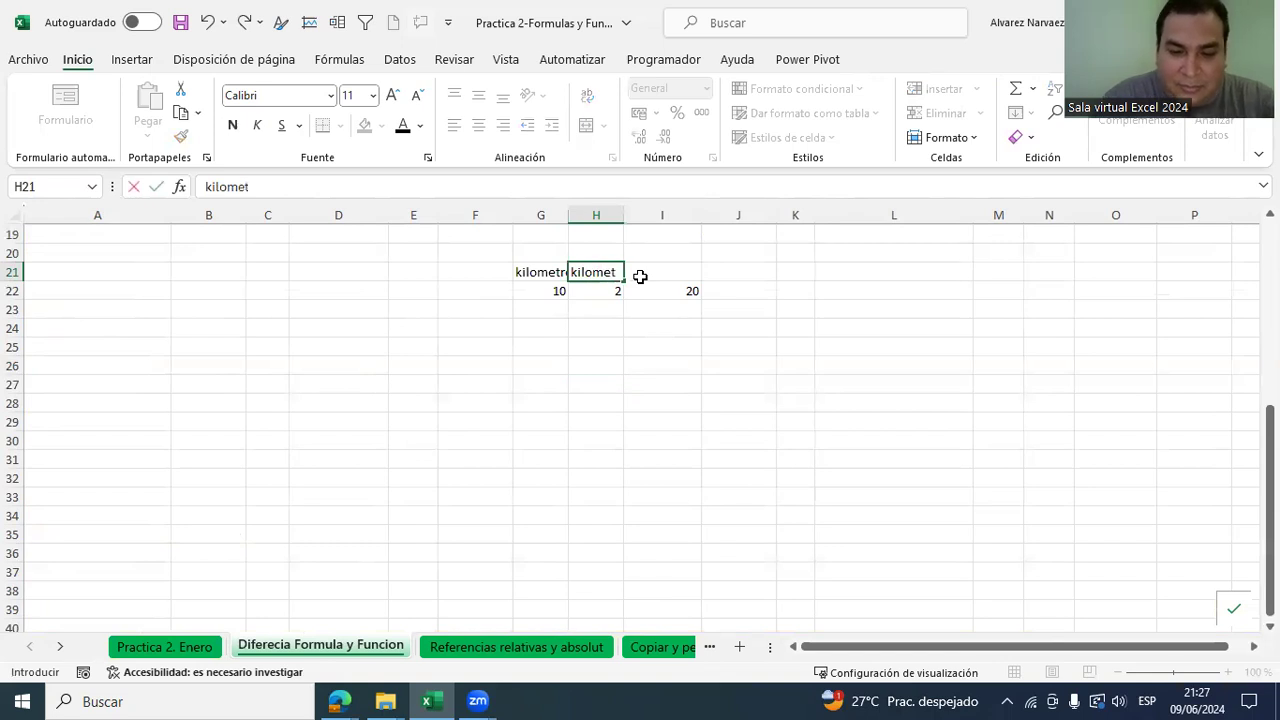
{"action": "left_click", "coordinate": [627, 312]}
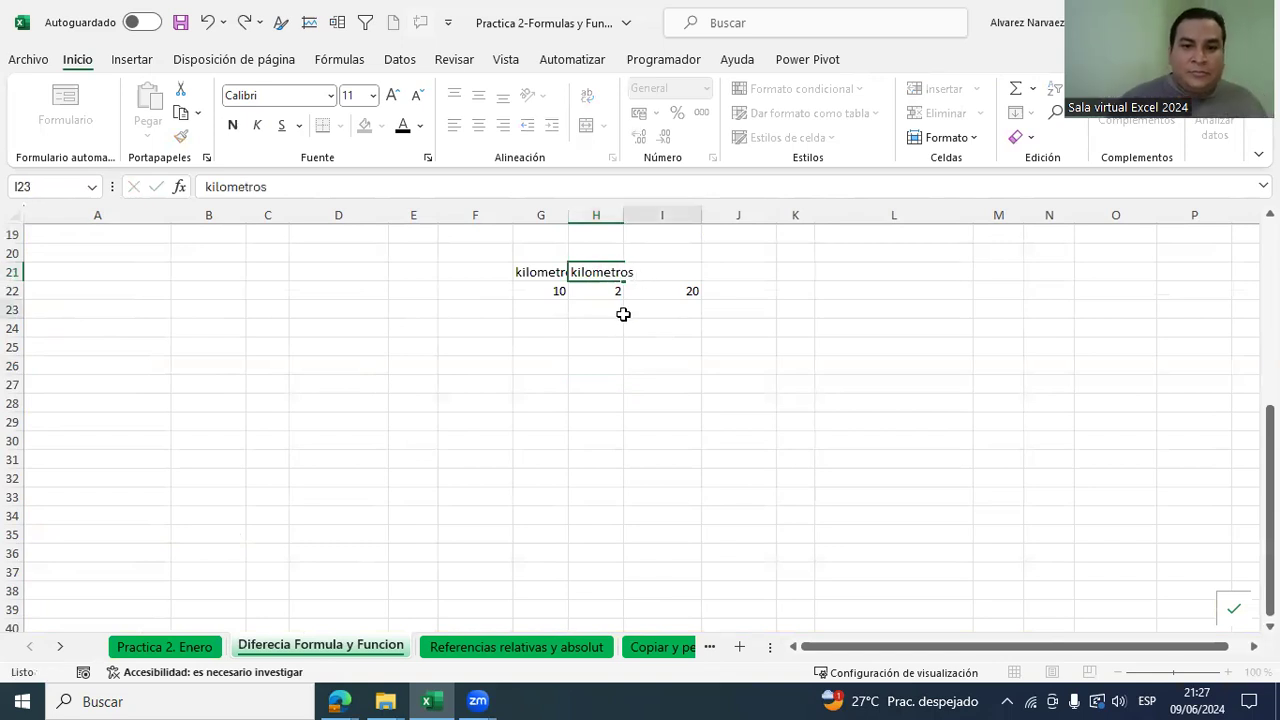
{"action": "left_click", "coordinate": [545, 272]}
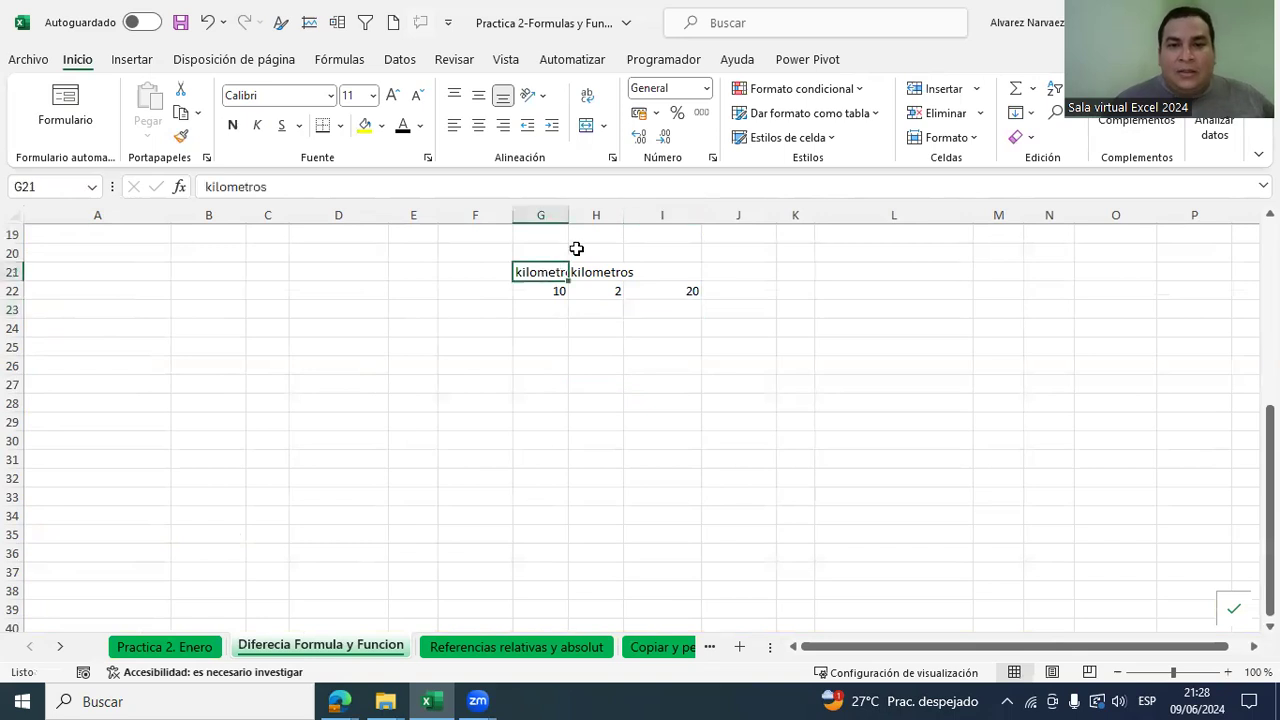
{"action": "left_click_drag", "start_coordinate": [568, 208], "coordinate": [644, 222]}
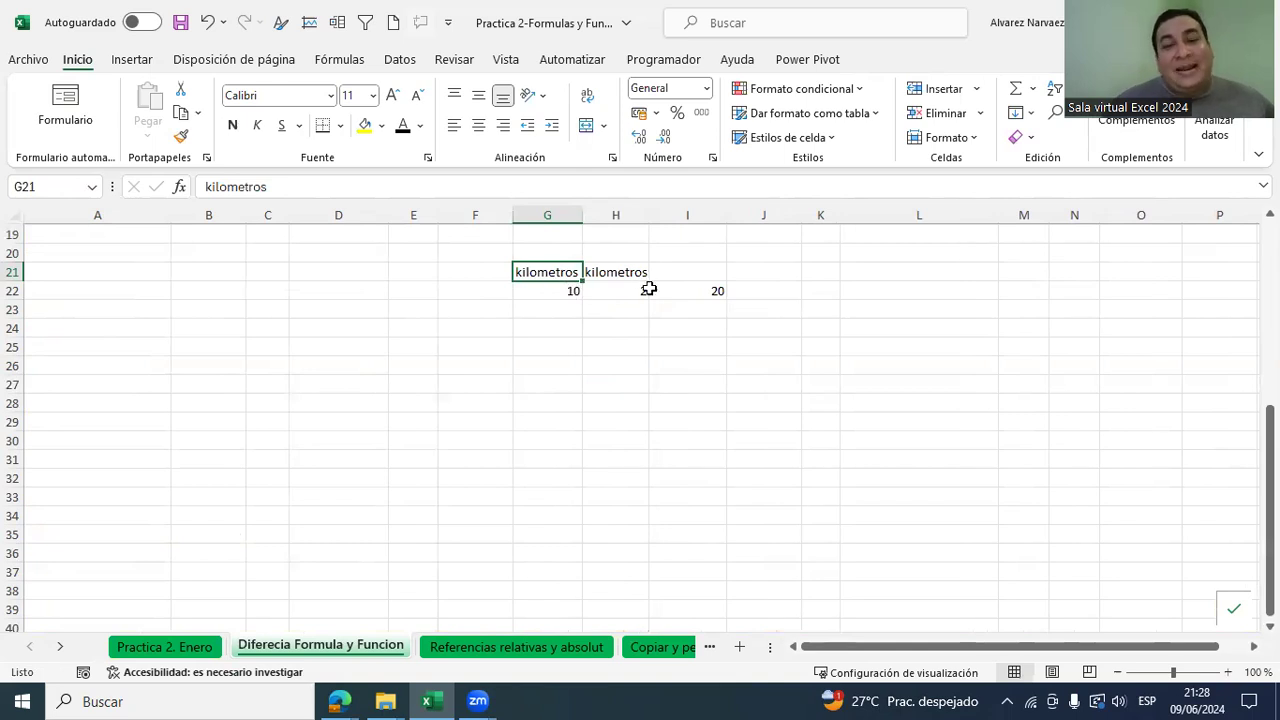
Step: Label the two kilometre columns with "1 parte" in G20 and "2 parte" in H20
{"action": "left_click", "coordinate": [477, 288]}
{"action": "left_click", "coordinate": [544, 253]}
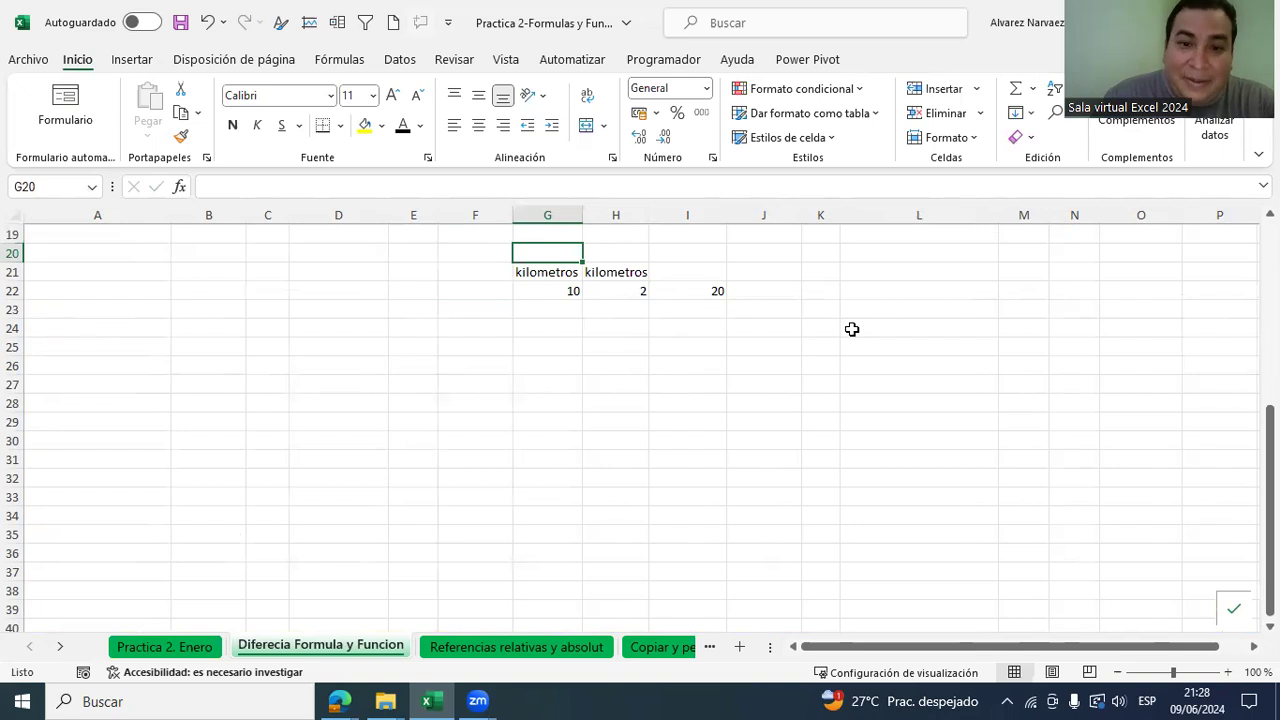
{"action": "type", "text": "1"}
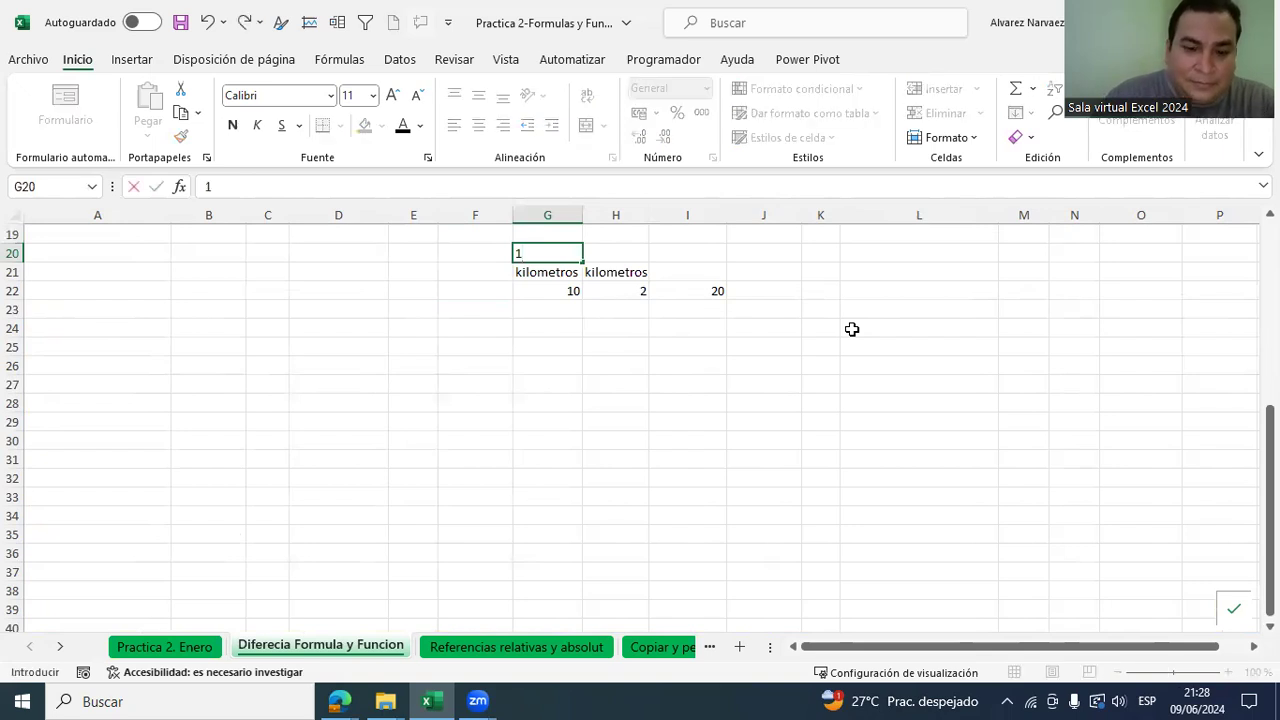
{"action": "type", "text": " parte"}
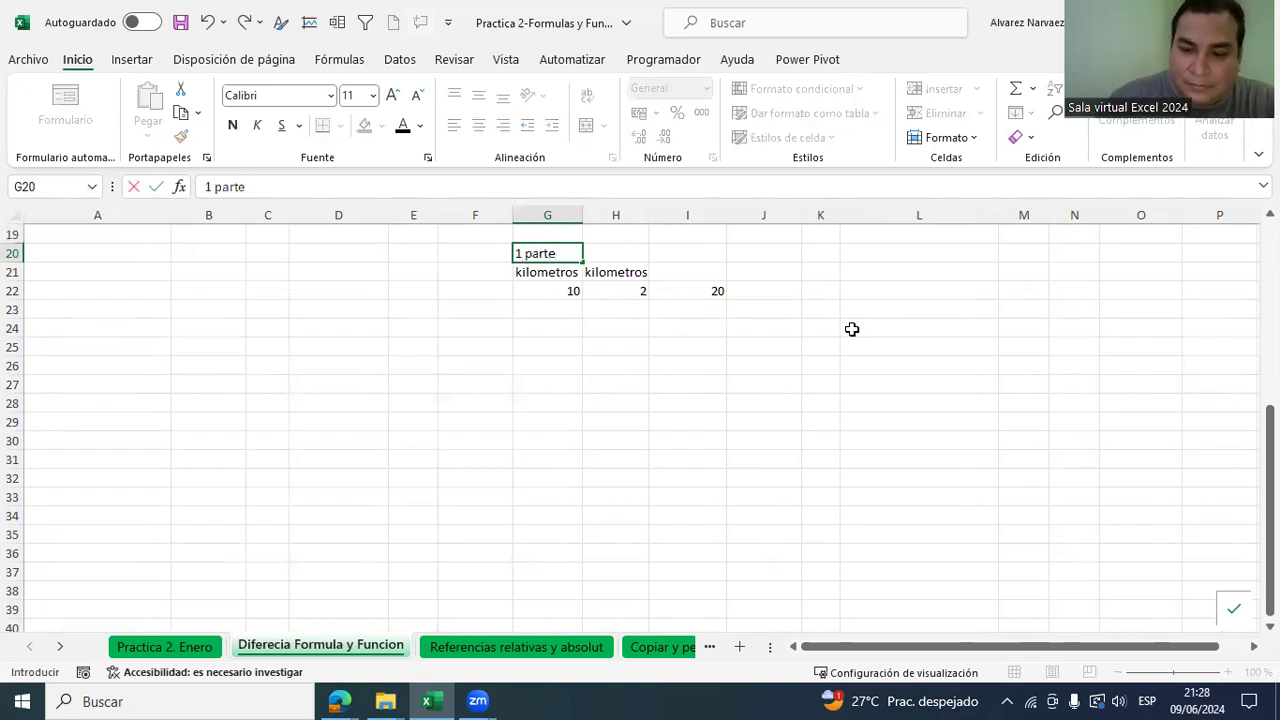
{"action": "key", "text": "Tab"}
{"action": "type", "text": "2"}
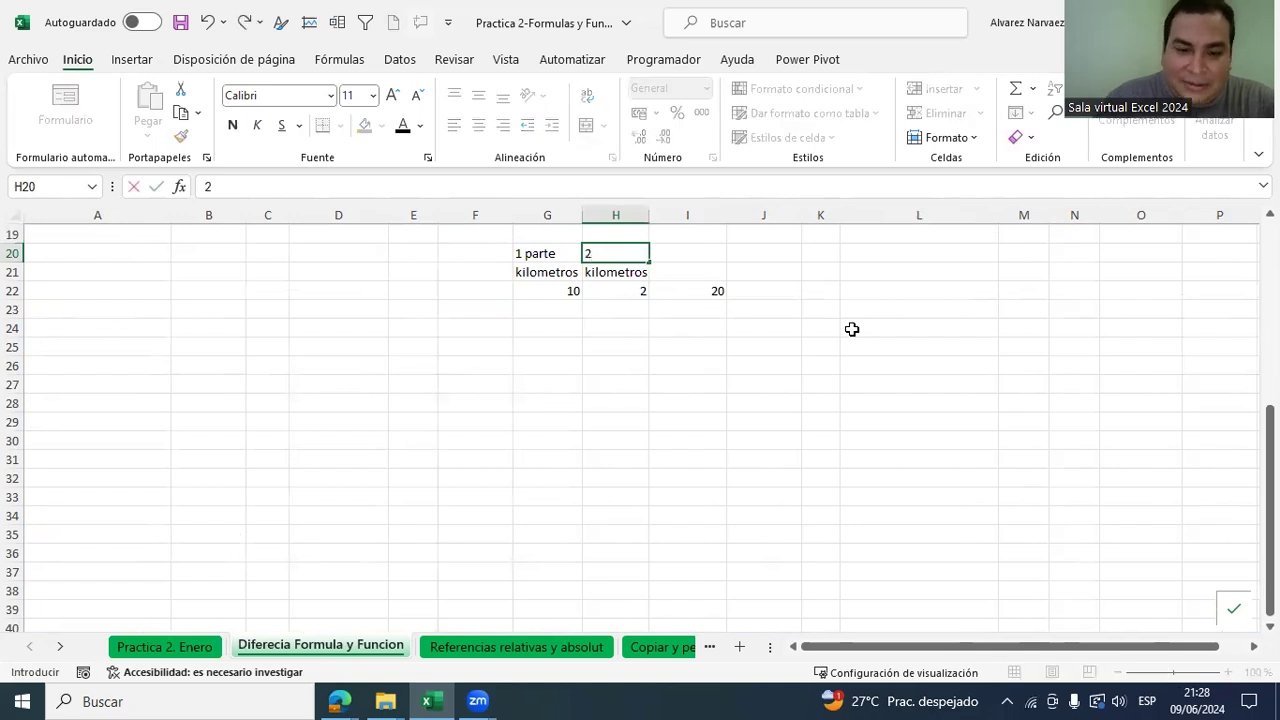
{"action": "type", "text": " parte"}
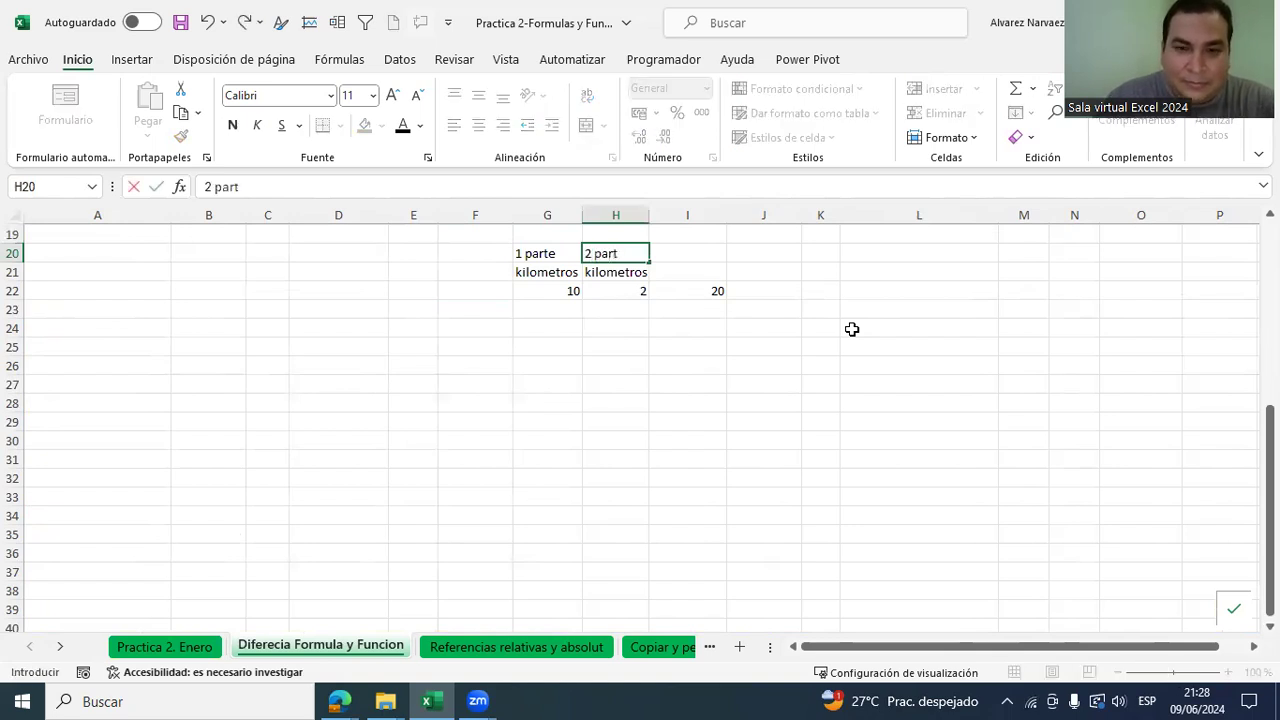
{"action": "left_click", "coordinate": [776, 346]}
{"action": "left_click", "coordinate": [694, 277]}
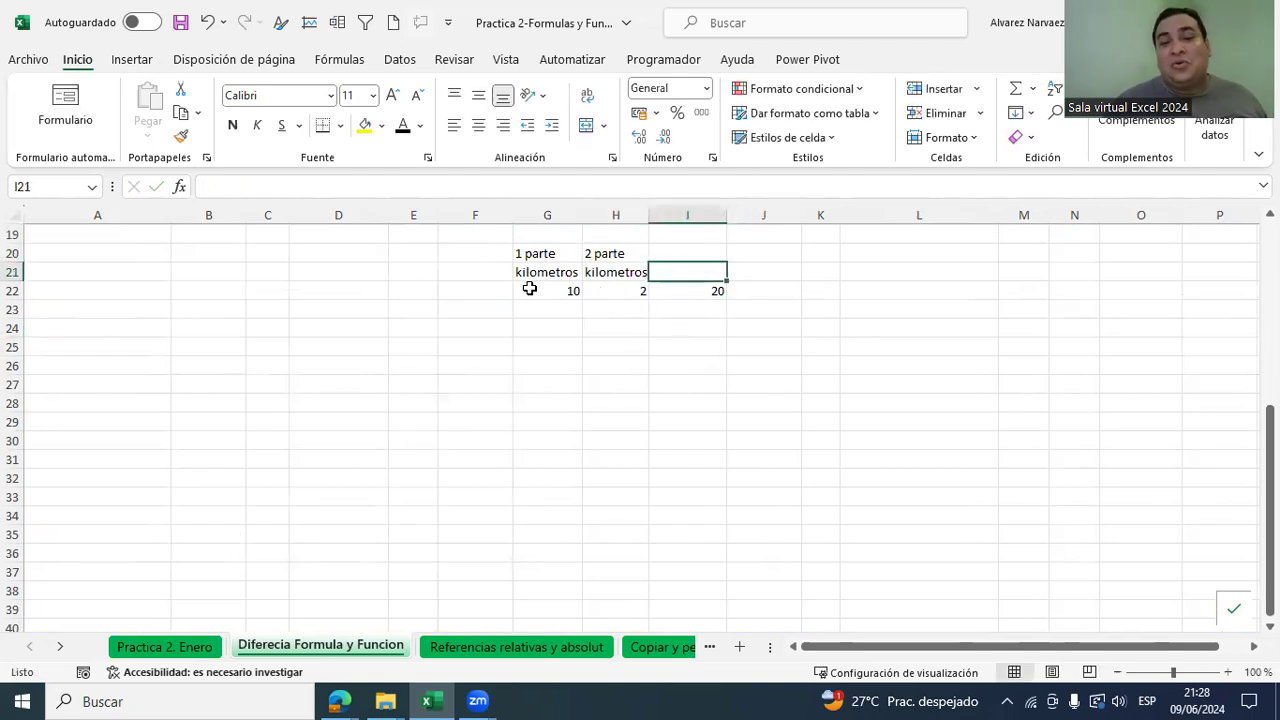
Step: Replace the formula in I22 with one that adds G22 and H22
{"action": "left_click", "coordinate": [530, 288]}
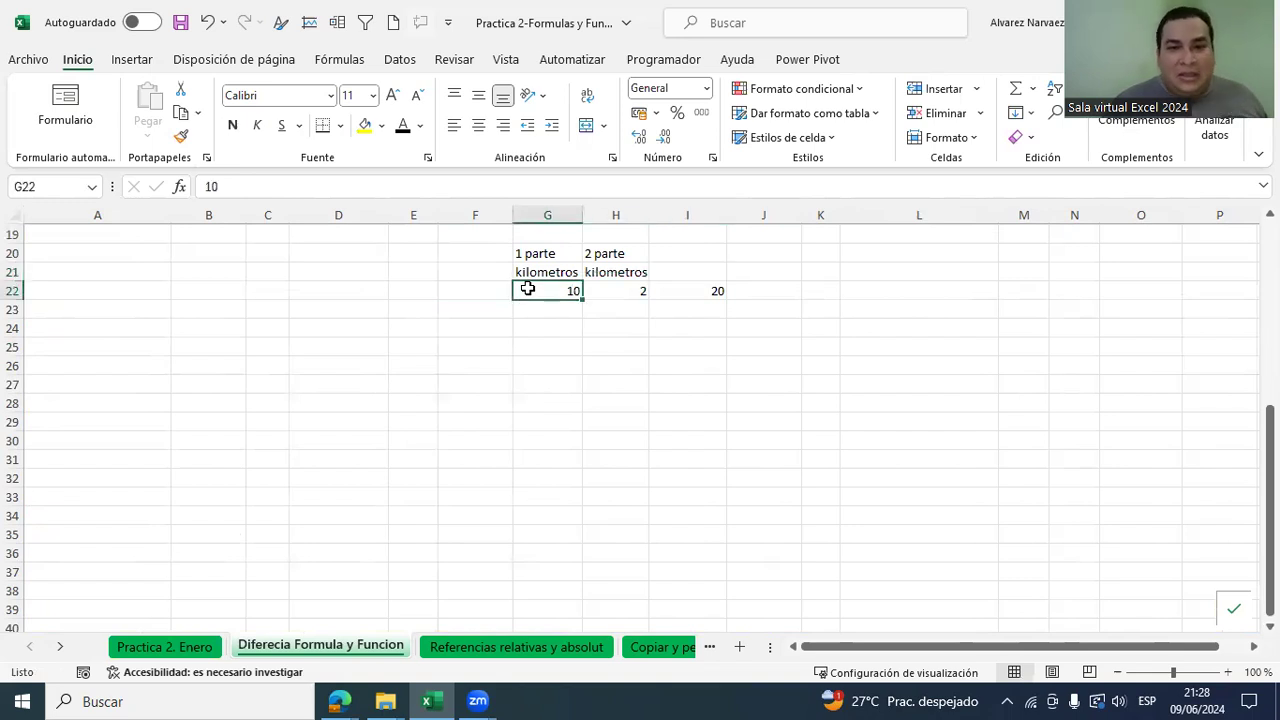
{"action": "left_click", "coordinate": [625, 295]}
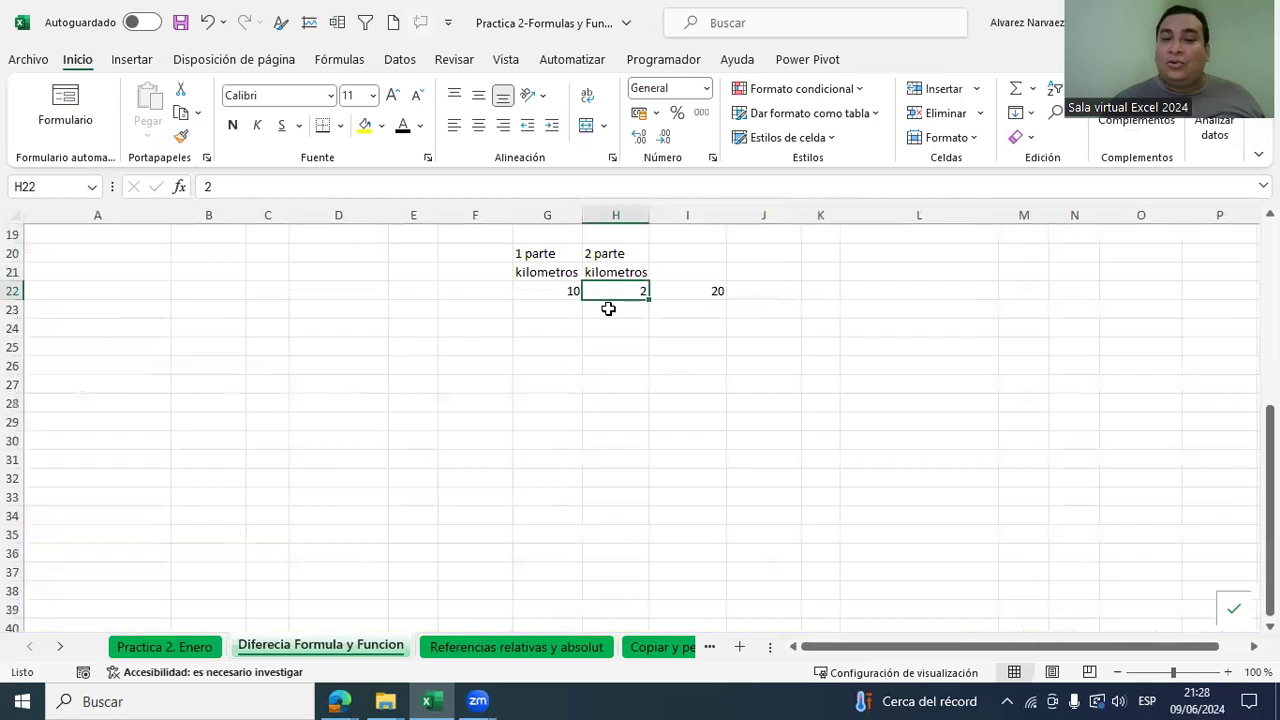
{"action": "left_click", "coordinate": [722, 294]}
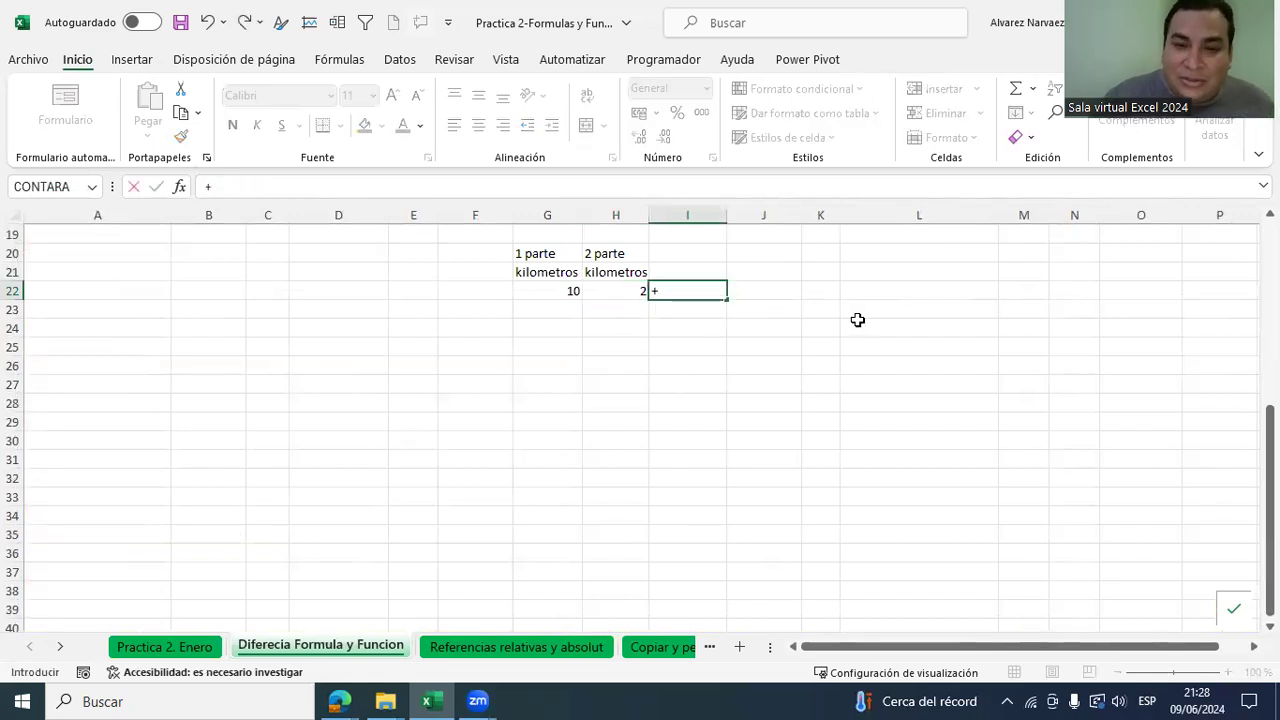
{"action": "key", "text": "Left"}
{"action": "key", "text": "Left"}
{"action": "type", "text": "+"}
{"action": "key", "text": "Left"}
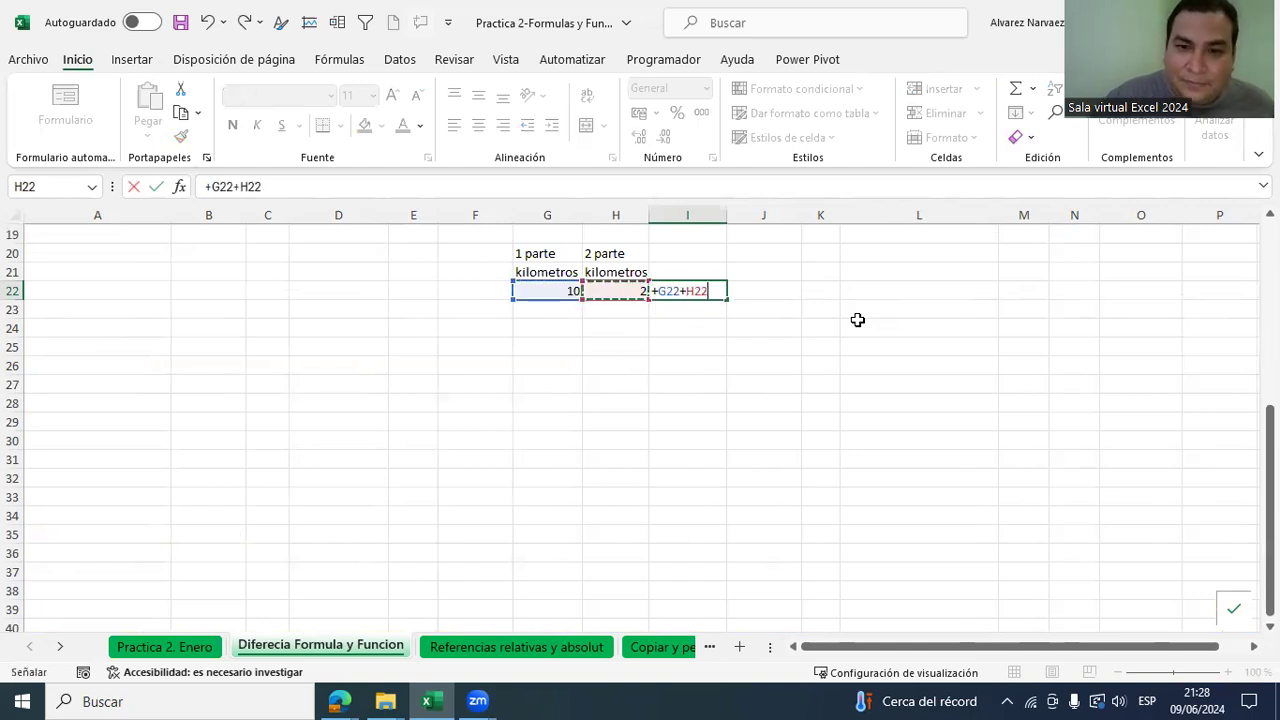
{"action": "key", "text": "Return"}
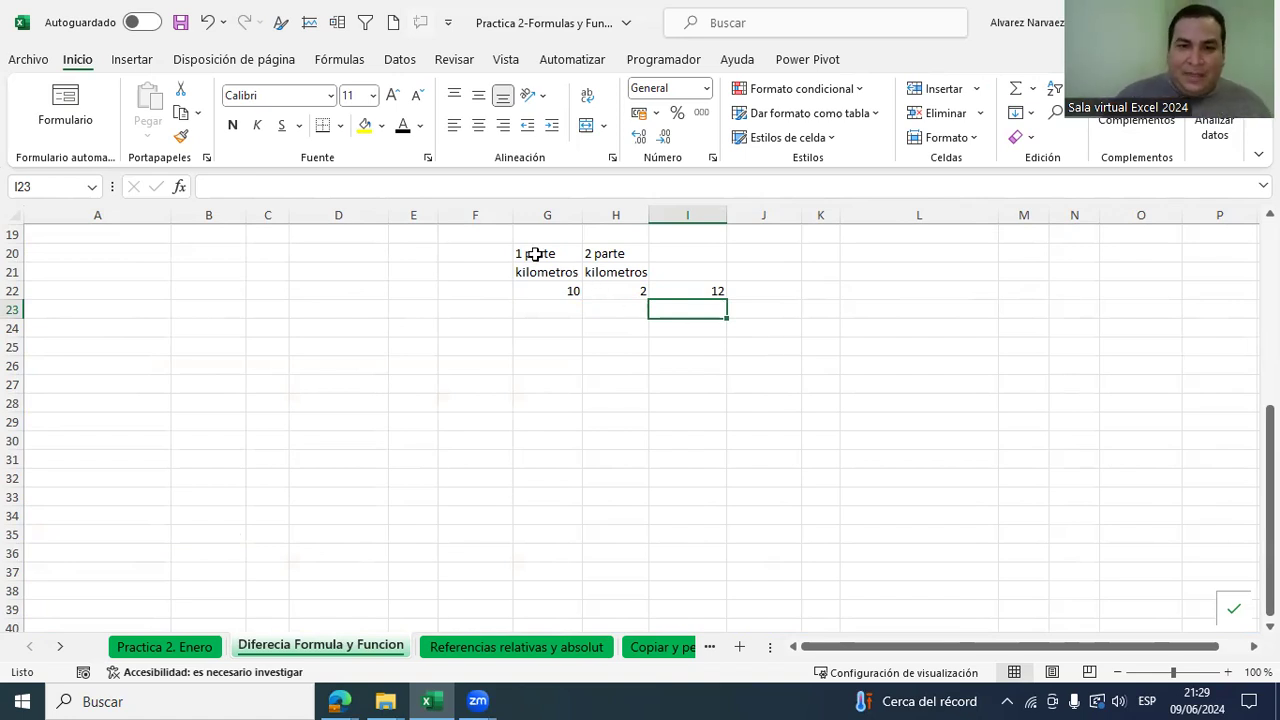
Step: Clear the small kilometre example by deleting the contents of G19:I25
{"action": "scroll", "coordinate": [547, 253], "scroll_direction": "up", "scroll_amount": 6}
{"action": "scroll", "coordinate": [517, 543], "scroll_direction": "down", "scroll_amount": 2}
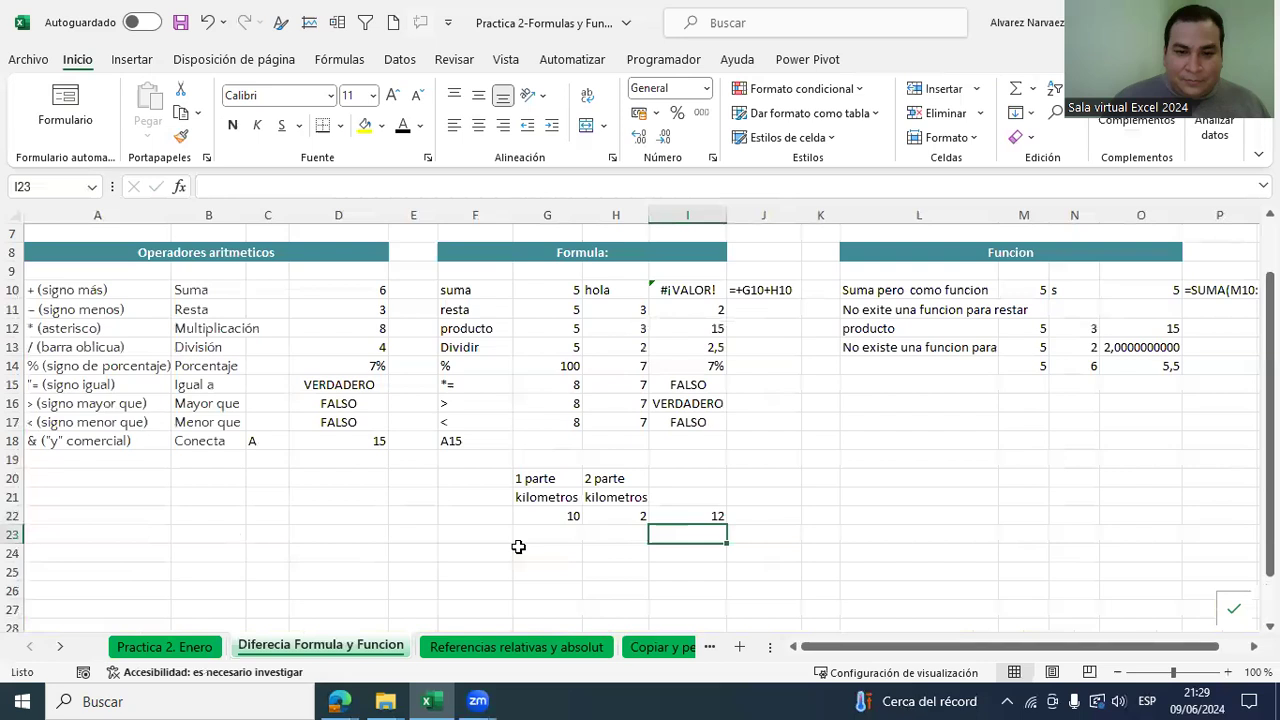
{"action": "left_click_drag", "start_coordinate": [540, 458], "coordinate": [714, 571]}
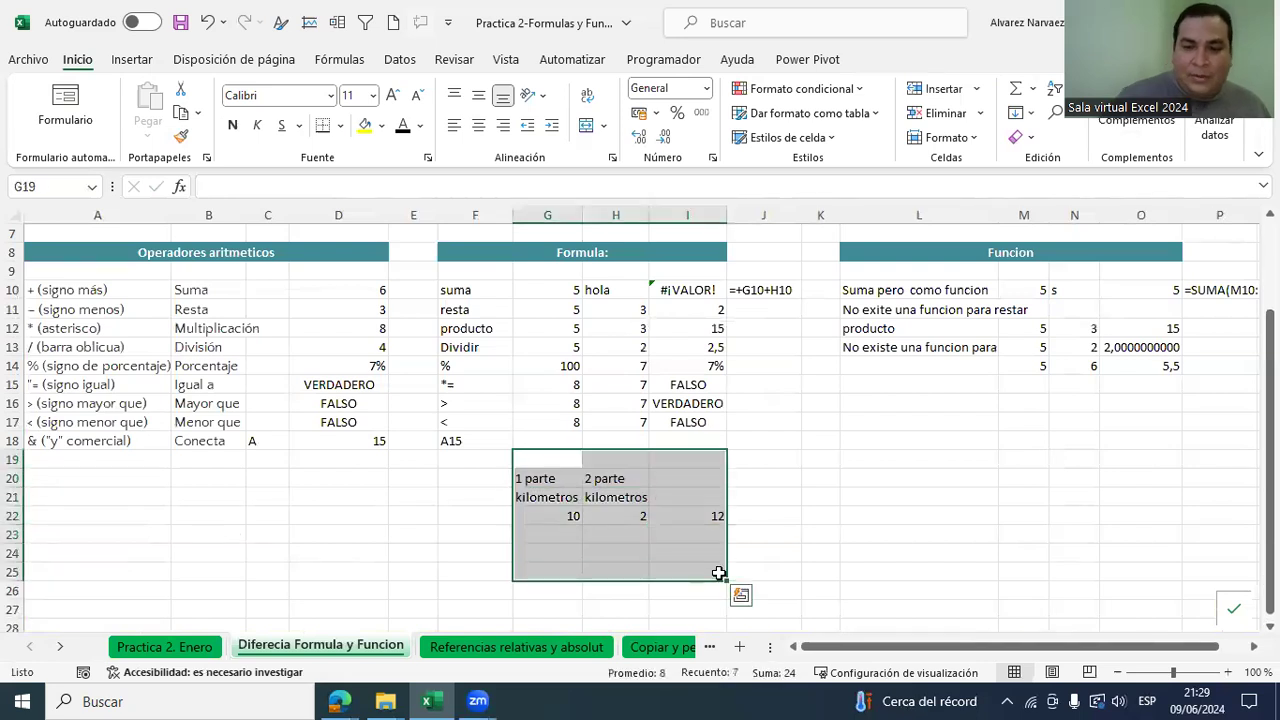
{"action": "key", "text": "Delete"}
{"action": "left_click", "coordinate": [769, 530]}
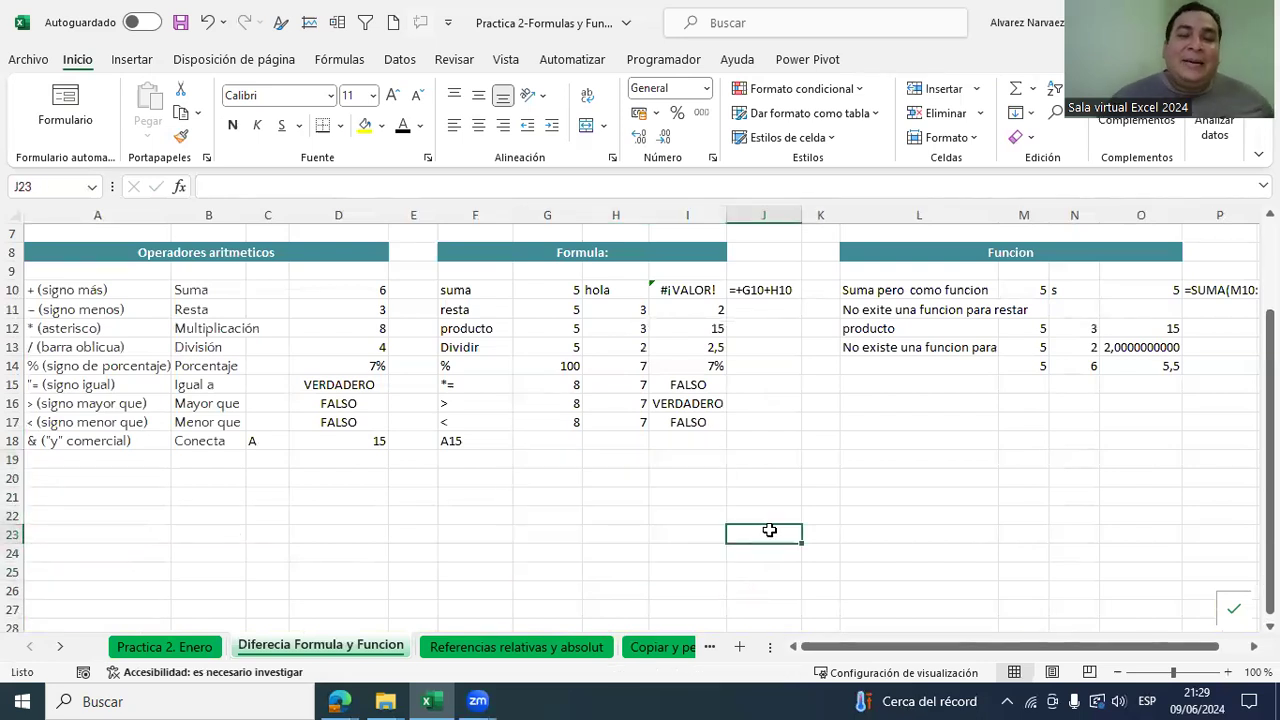
Step: Examine each arithmetic operator listed in A10:A18, from the plus sign to the ampersand
{"action": "scroll", "coordinate": [769, 530], "scroll_direction": "up", "scroll_amount": 2}
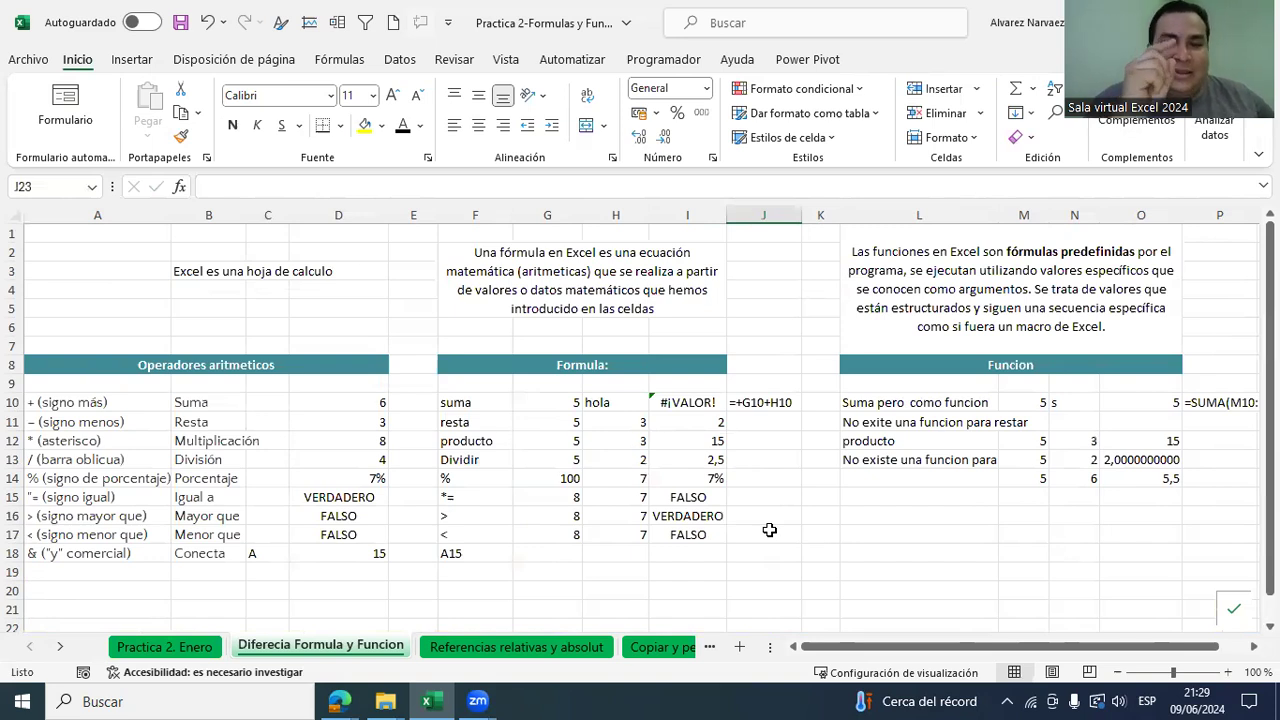
{"action": "left_click_drag", "start_coordinate": [91, 405], "coordinate": [102, 553]}
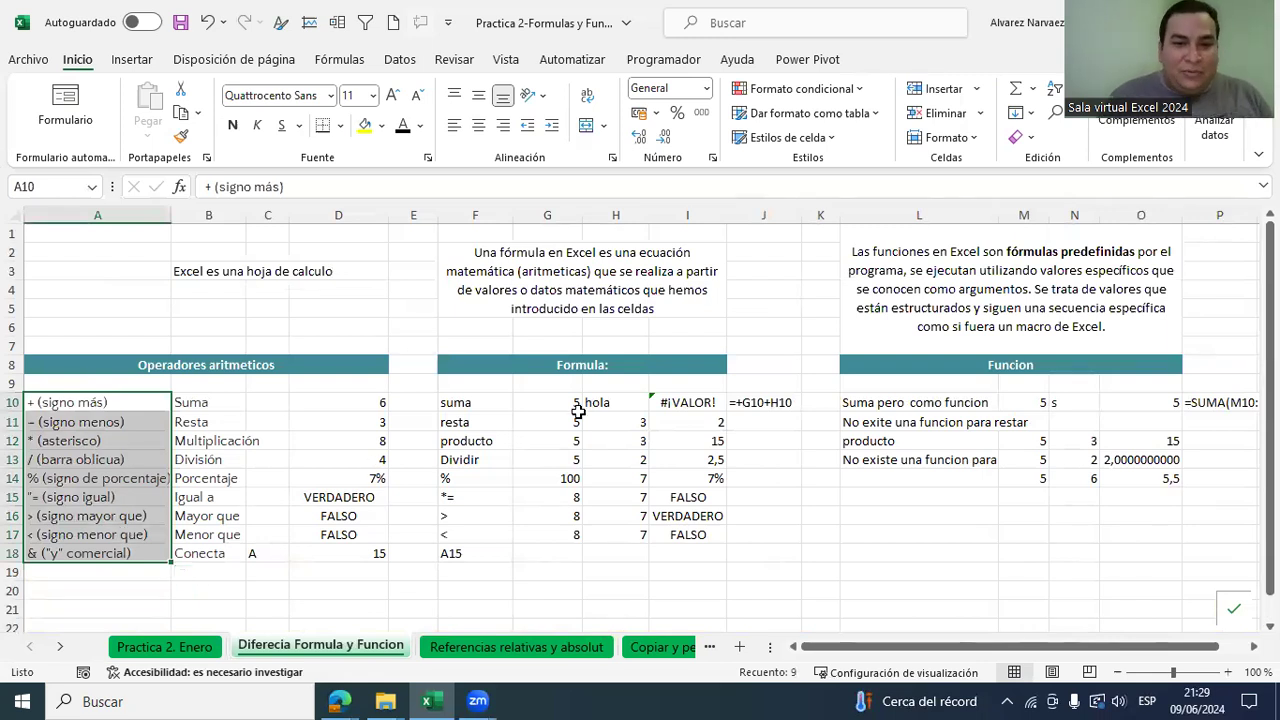
{"action": "left_click", "coordinate": [149, 403]}
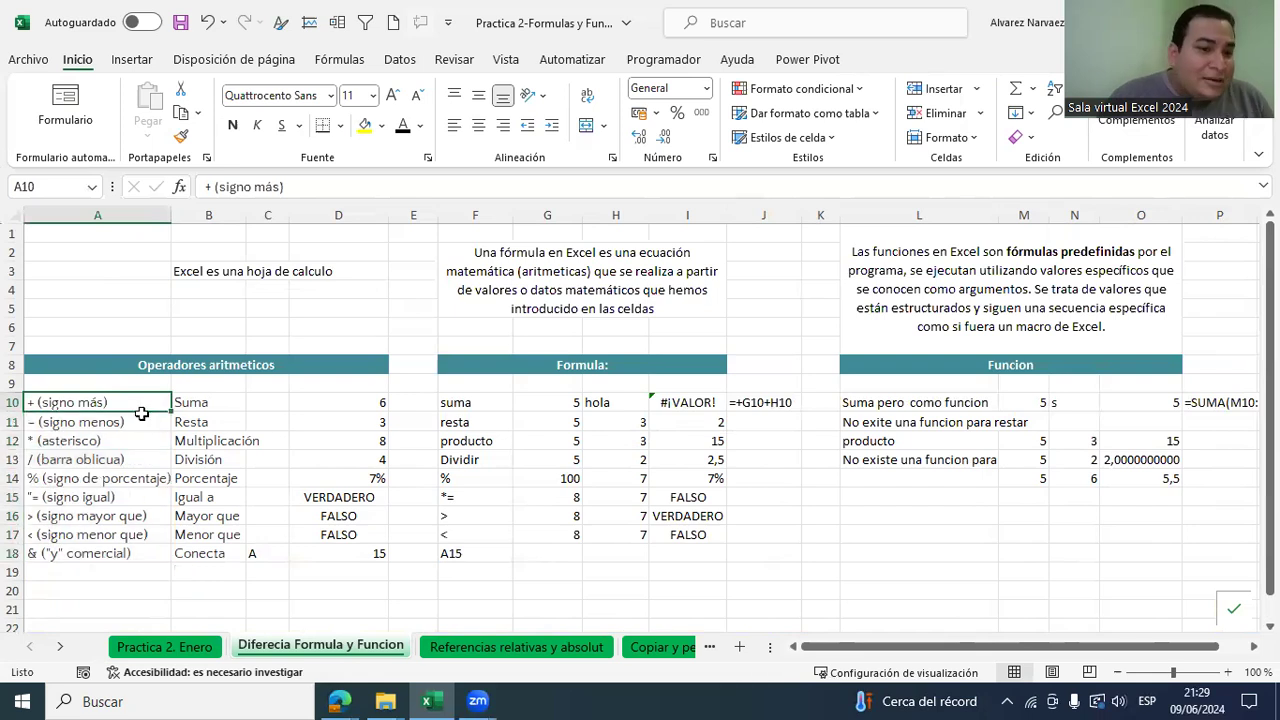
{"action": "left_click", "coordinate": [142, 418]}
{"action": "left_click", "coordinate": [101, 444]}
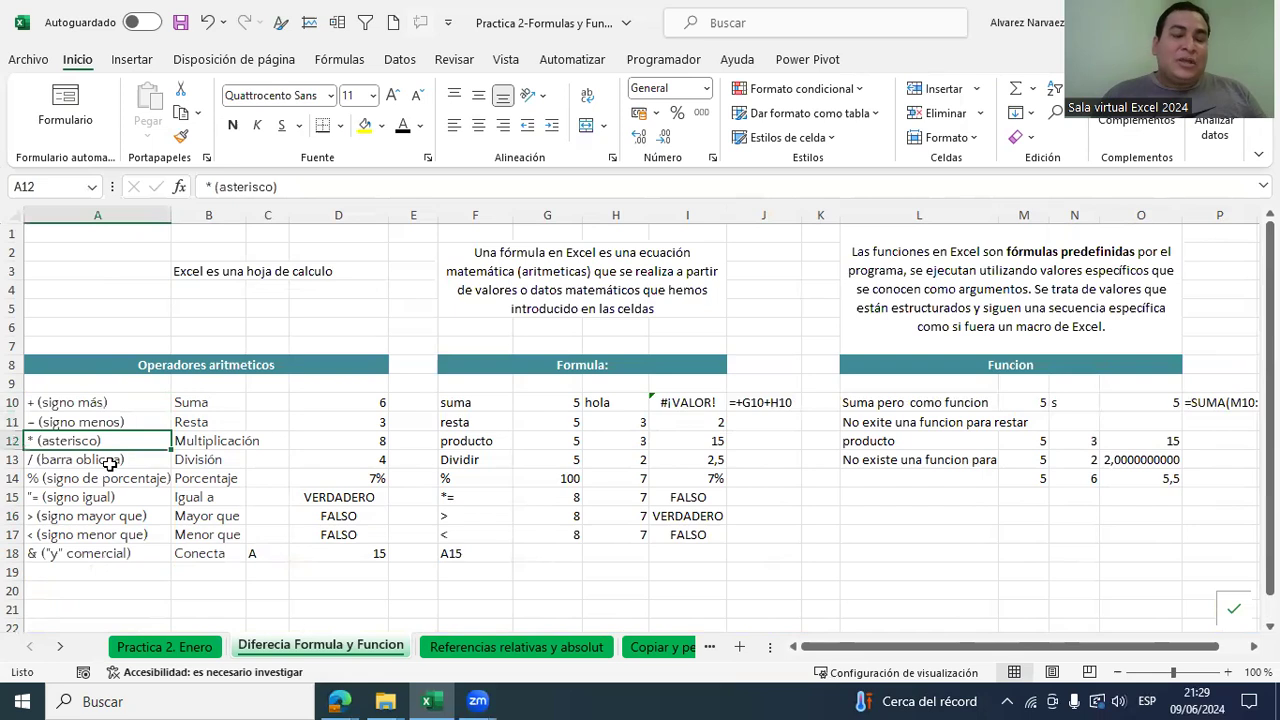
{"action": "left_click", "coordinate": [113, 460]}
{"action": "left_click", "coordinate": [99, 484]}
{"action": "left_click", "coordinate": [97, 494]}
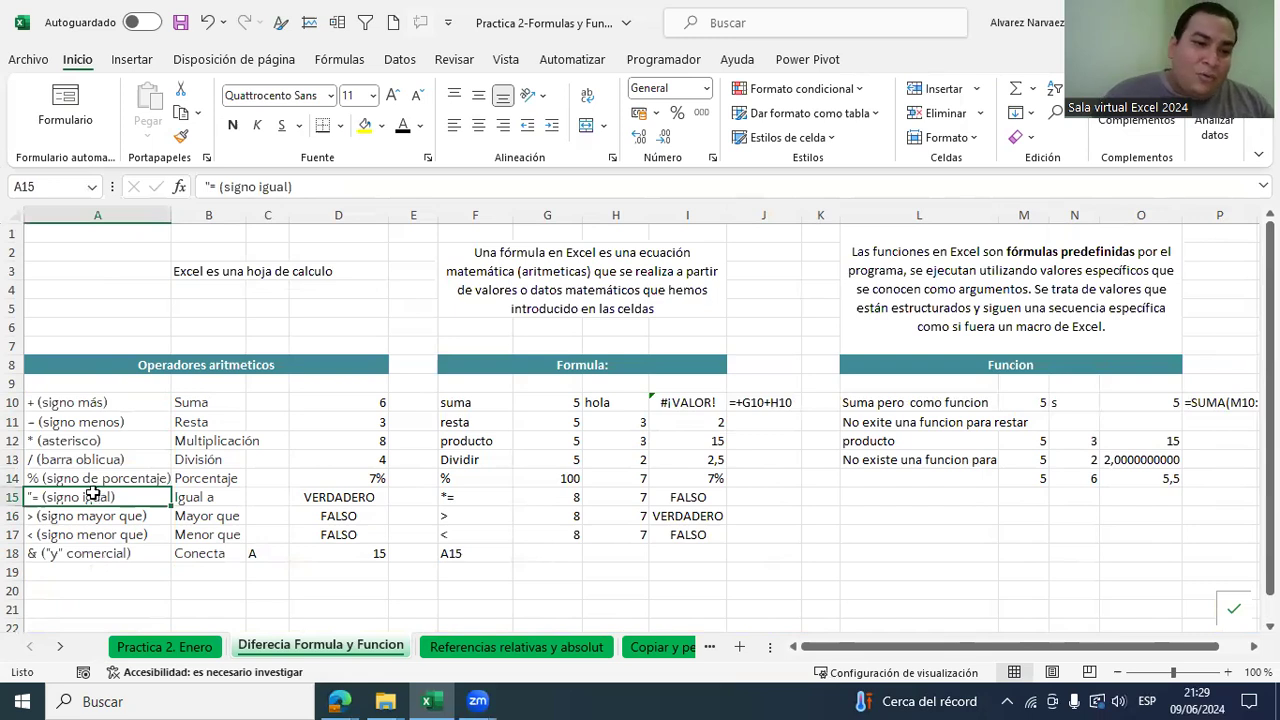
{"action": "left_click", "coordinate": [65, 515]}
{"action": "left_click", "coordinate": [62, 535]}
{"action": "left_click", "coordinate": [57, 551]}
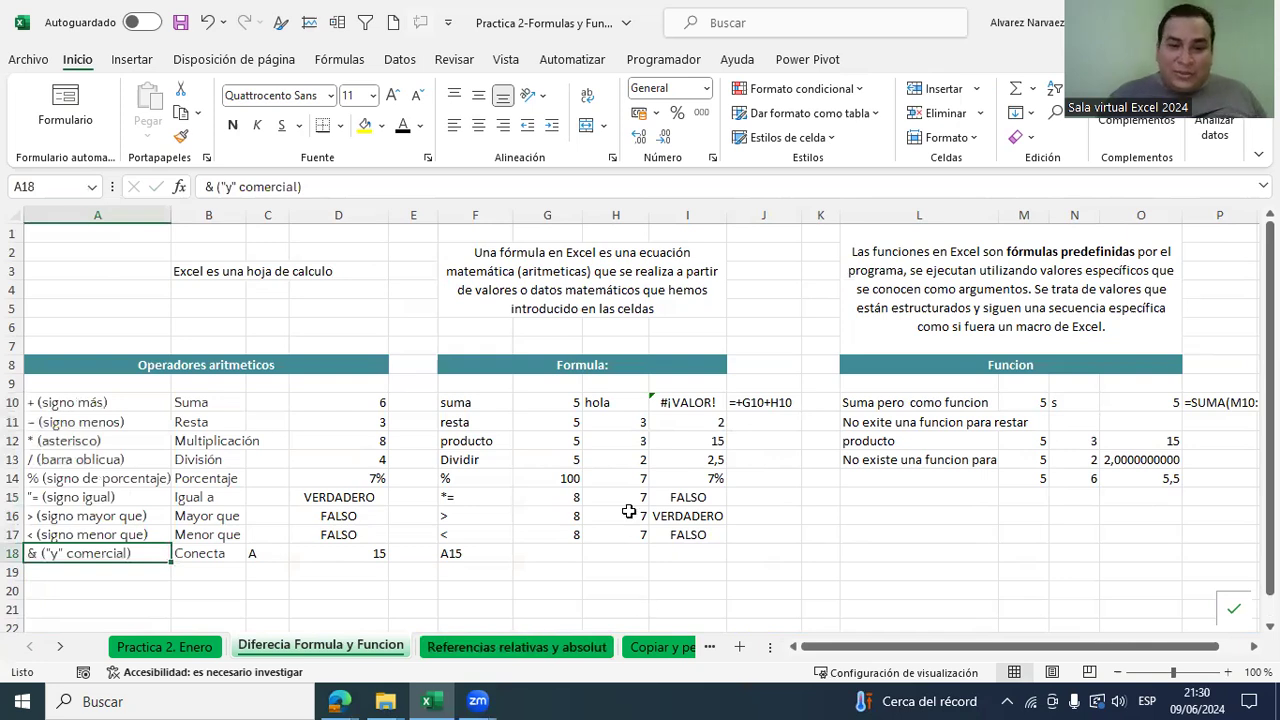
Step: Replace the text in H10 with 3 in the "suma" row and inspect the formula in I10 with its two operands
{"action": "scroll", "coordinate": [585, 476], "scroll_direction": "down", "scroll_amount": 1}
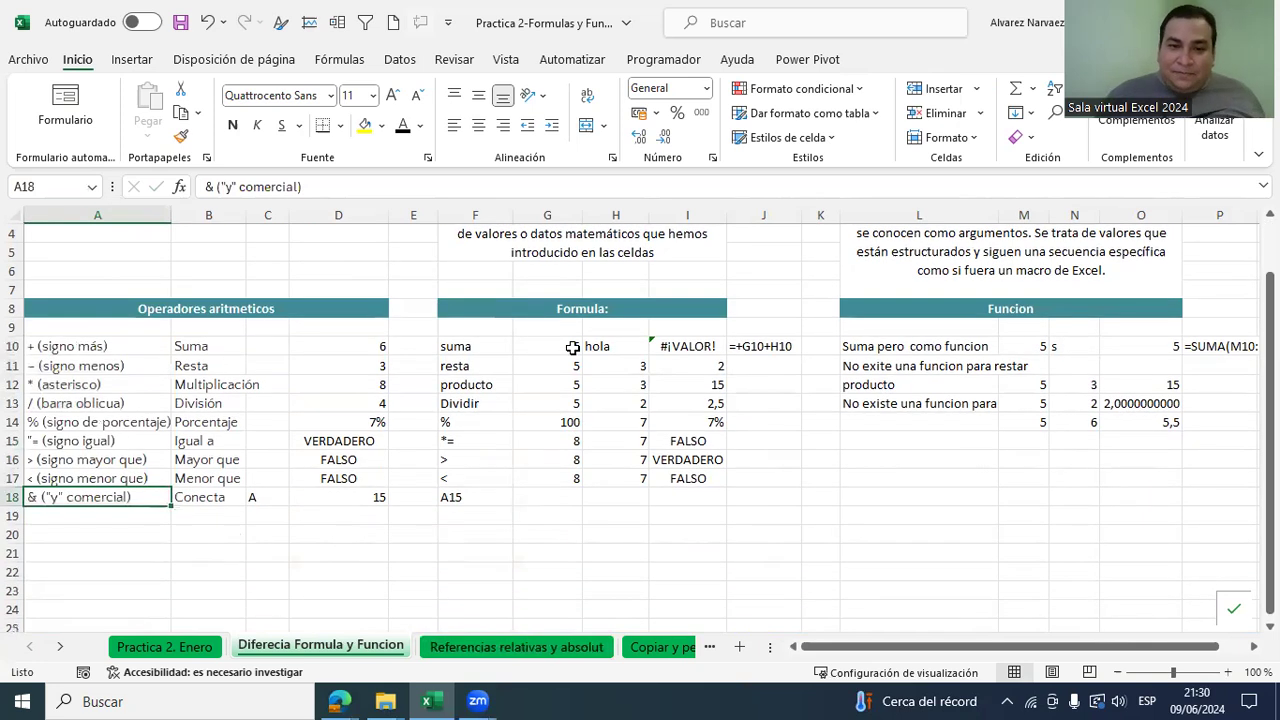
{"action": "left_click", "coordinate": [568, 347]}
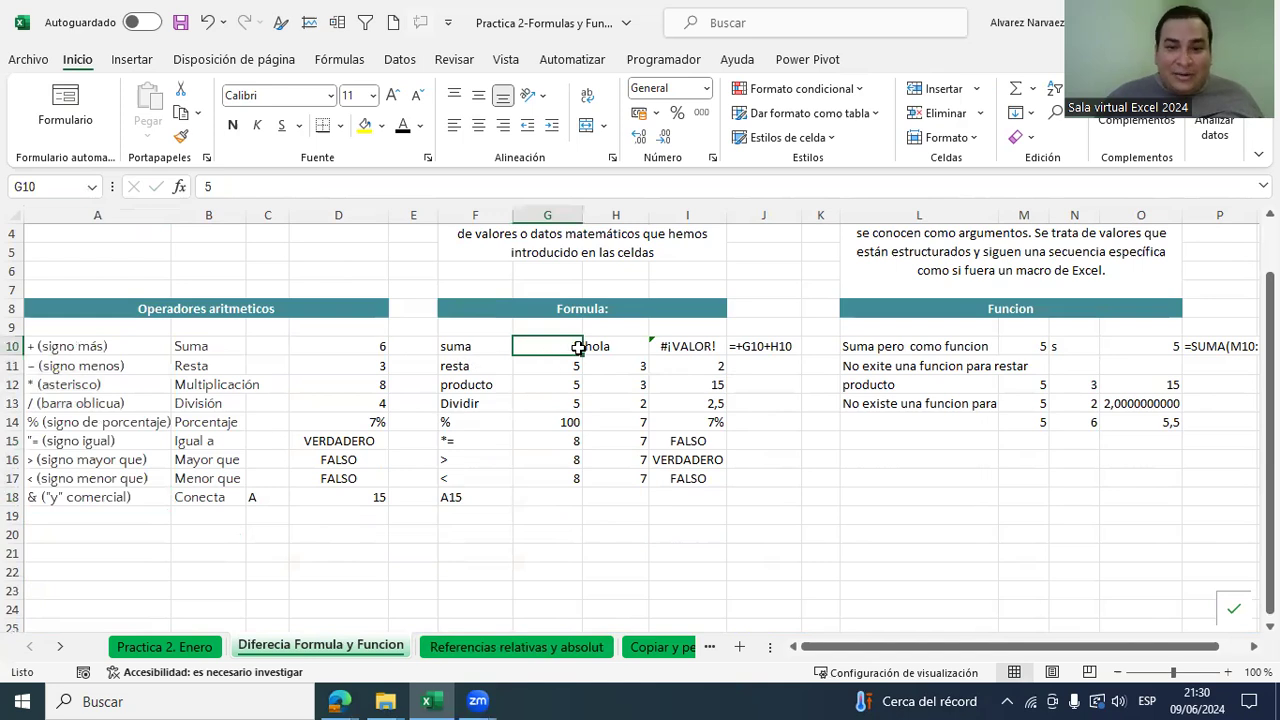
{"action": "left_click", "coordinate": [612, 345]}
{"action": "type", "text": "3"}
{"action": "key", "text": "Return"}
{"action": "left_click", "coordinate": [687, 349]}
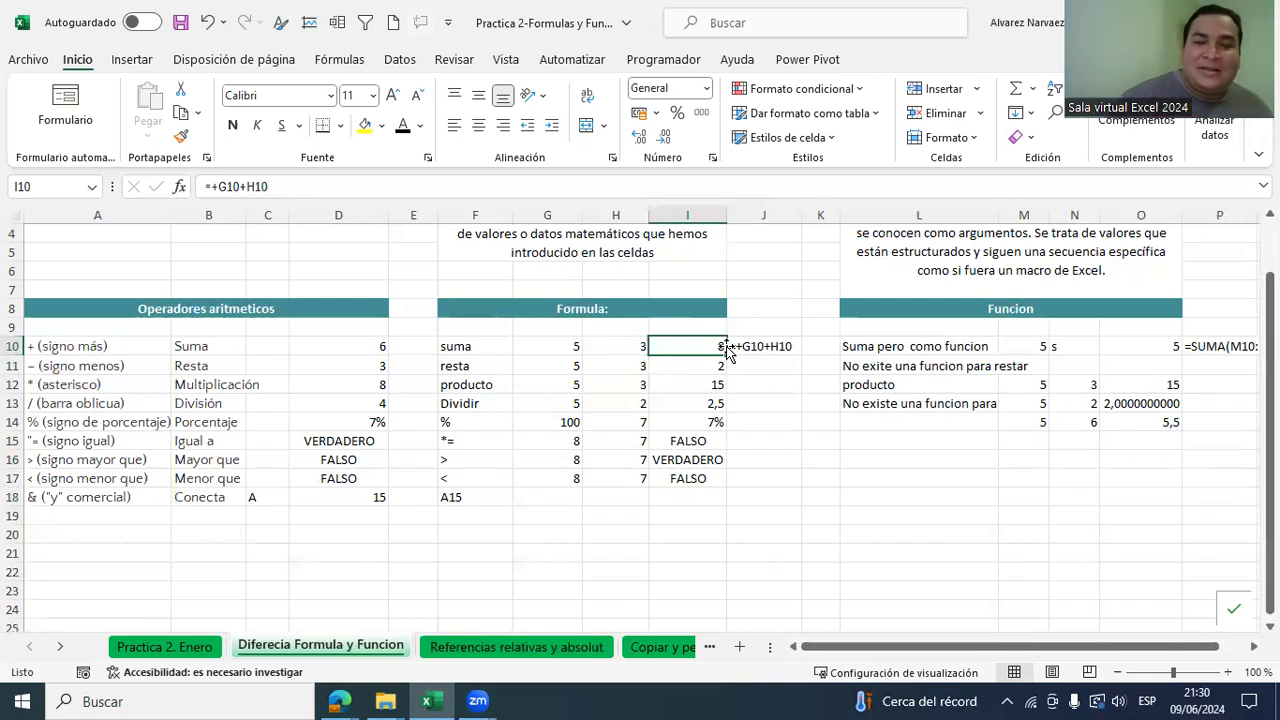
{"action": "left_click", "coordinate": [565, 346]}
{"action": "left_click", "coordinate": [605, 348]}
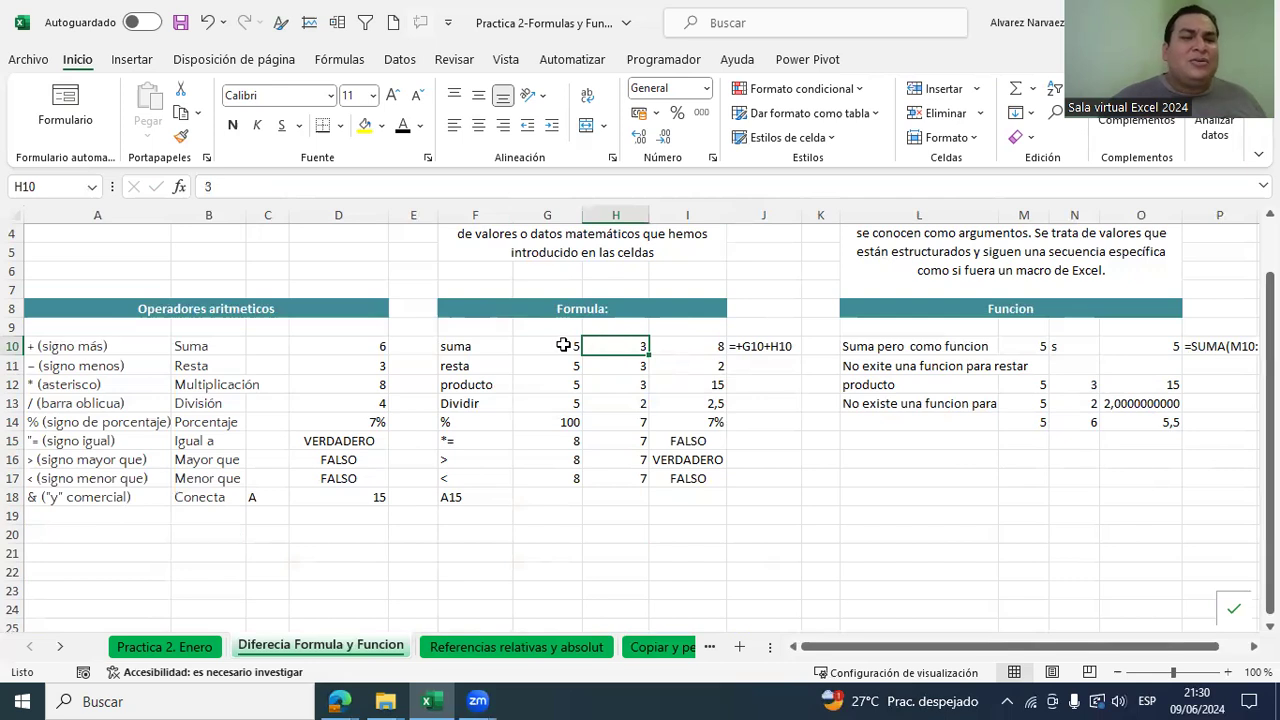
{"action": "left_click", "coordinate": [677, 345]}
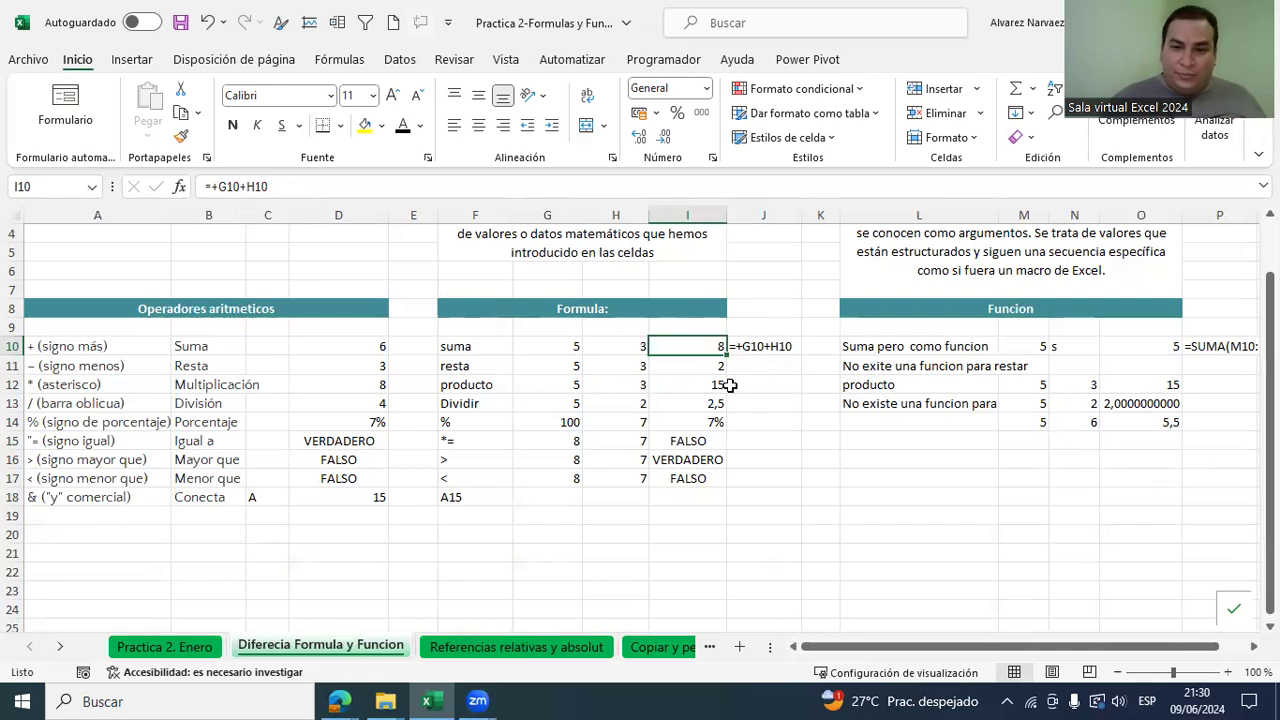
Step: Examine the sales table in the "Practica 2. Enero" sheet, including its instructions and the columns from Cantidad to VentaTotal
{"action": "left_click_drag", "start_coordinate": [866, 642], "coordinate": [894, 643]}
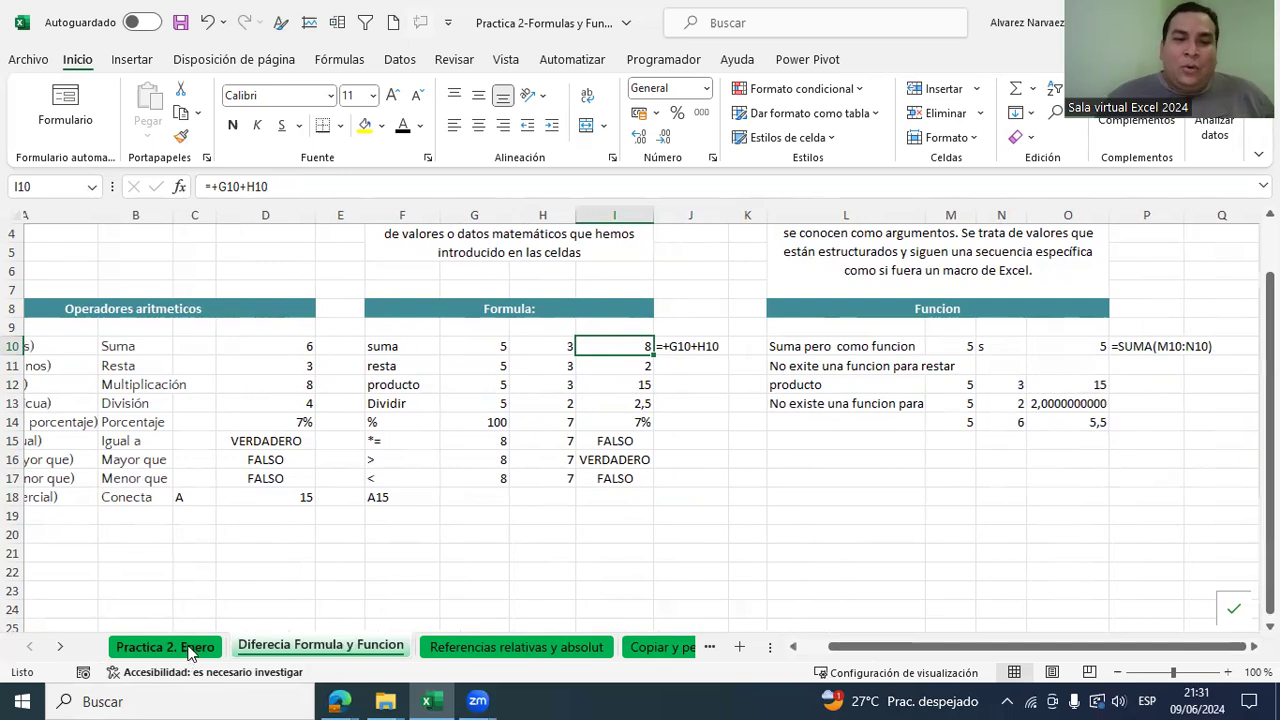
{"action": "left_click", "coordinate": [190, 656]}
{"action": "scroll", "coordinate": [371, 400], "scroll_direction": "down", "scroll_amount": 8}
{"action": "scroll", "coordinate": [674, 344], "scroll_direction": "down", "scroll_amount": 3}
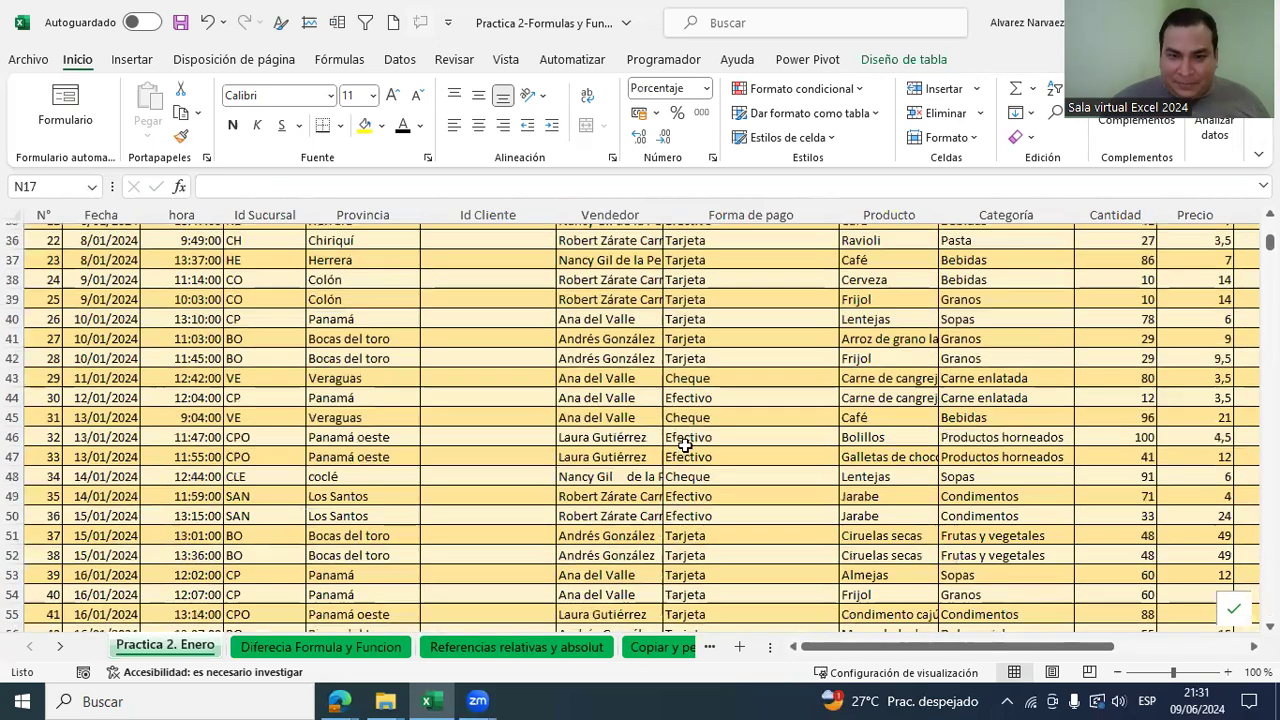
{"action": "scroll", "coordinate": [680, 440], "scroll_direction": "up", "scroll_amount": 8}
{"action": "scroll", "coordinate": [664, 432], "scroll_direction": "up", "scroll_amount": 4}
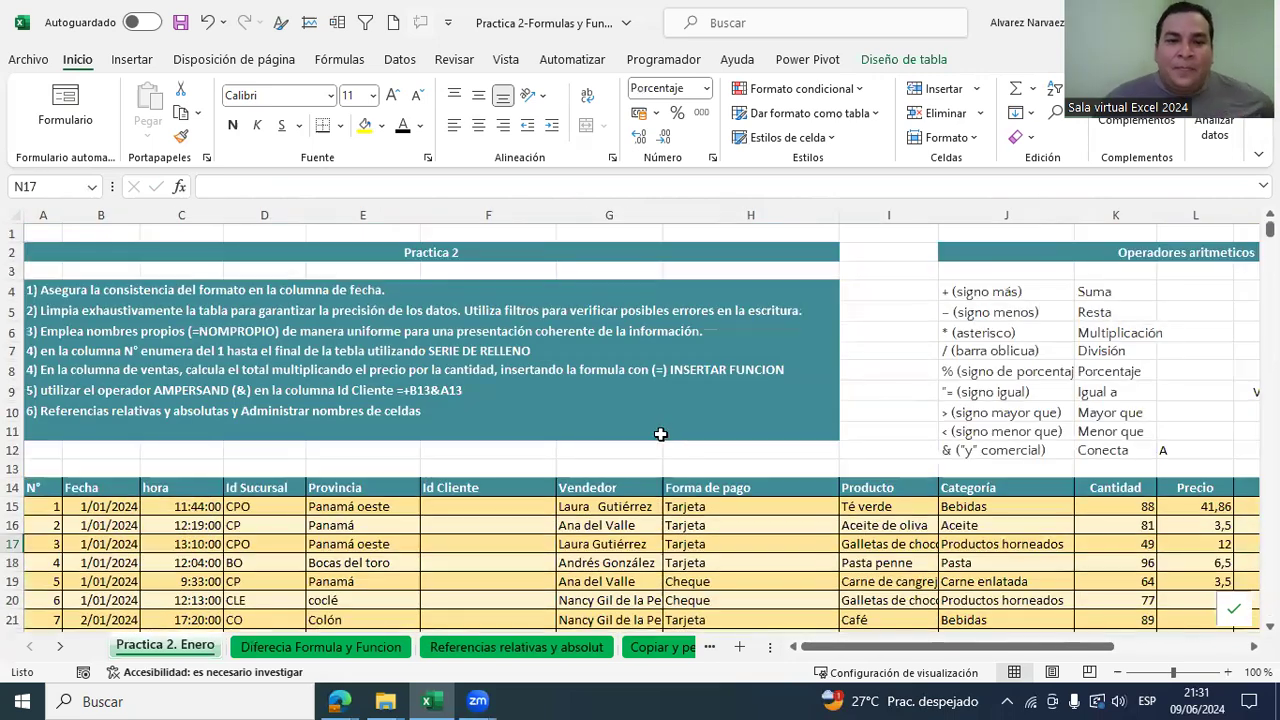
{"action": "left_click_drag", "start_coordinate": [844, 648], "coordinate": [972, 655]}
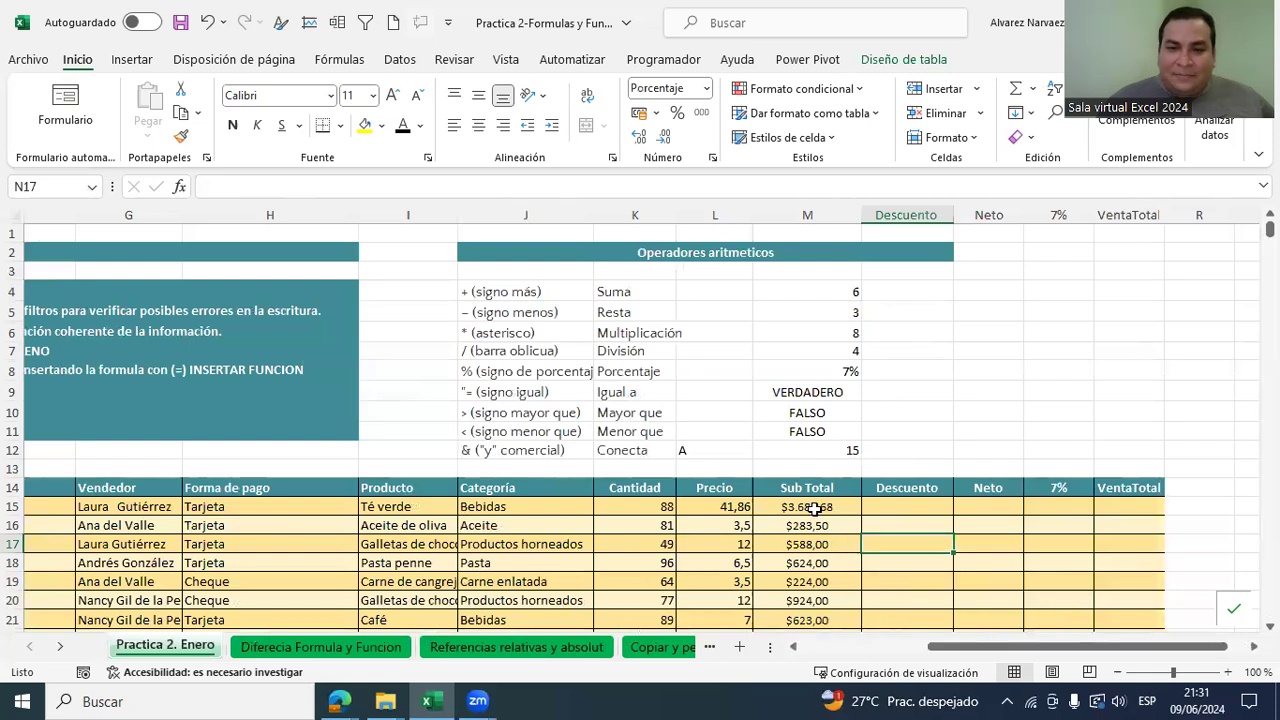
{"action": "scroll", "coordinate": [728, 493], "scroll_direction": "down", "scroll_amount": 4}
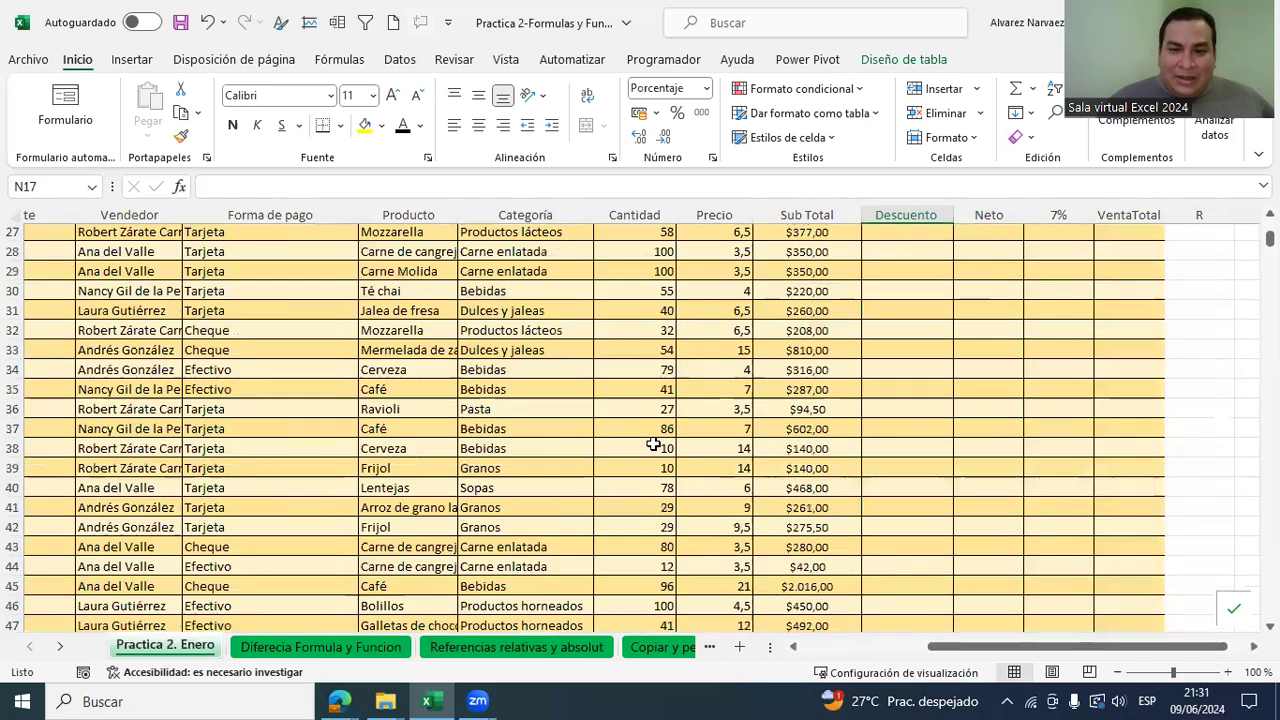
Step: Return to the "Diferecia Formula y Funcion" sheet and replace the text in N10 of the SUMA function example with 3
{"action": "left_click", "coordinate": [365, 648]}
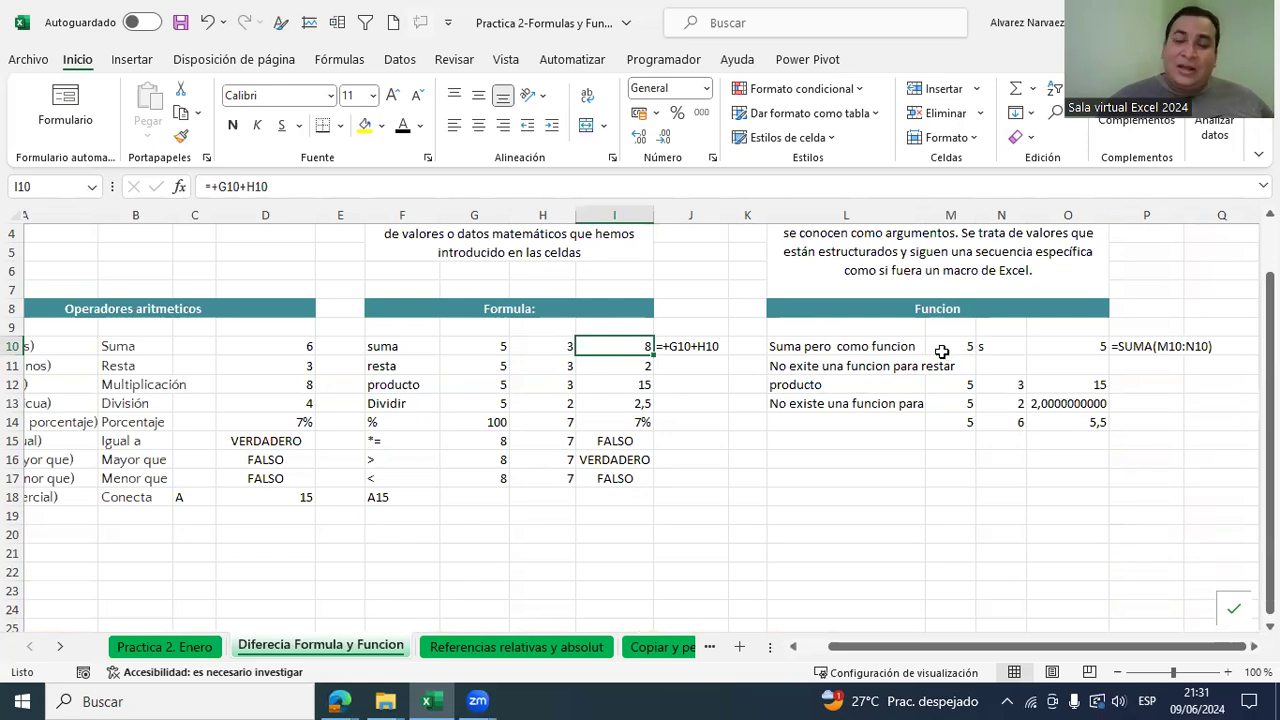
{"action": "left_click", "coordinate": [866, 350]}
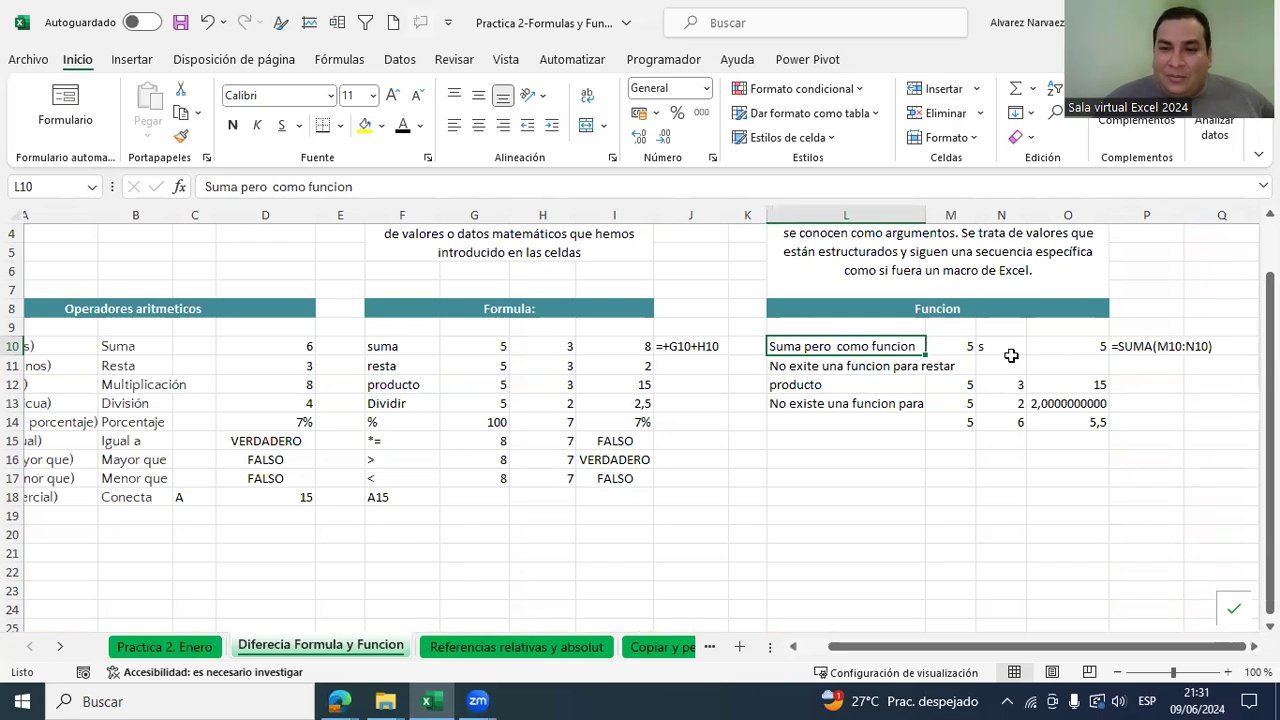
{"action": "left_click", "coordinate": [950, 345]}
{"action": "left_click", "coordinate": [1024, 349]}
{"action": "key", "text": "BackSpace"}
{"action": "type", "text": "3"}
{"action": "key", "text": "Return"}
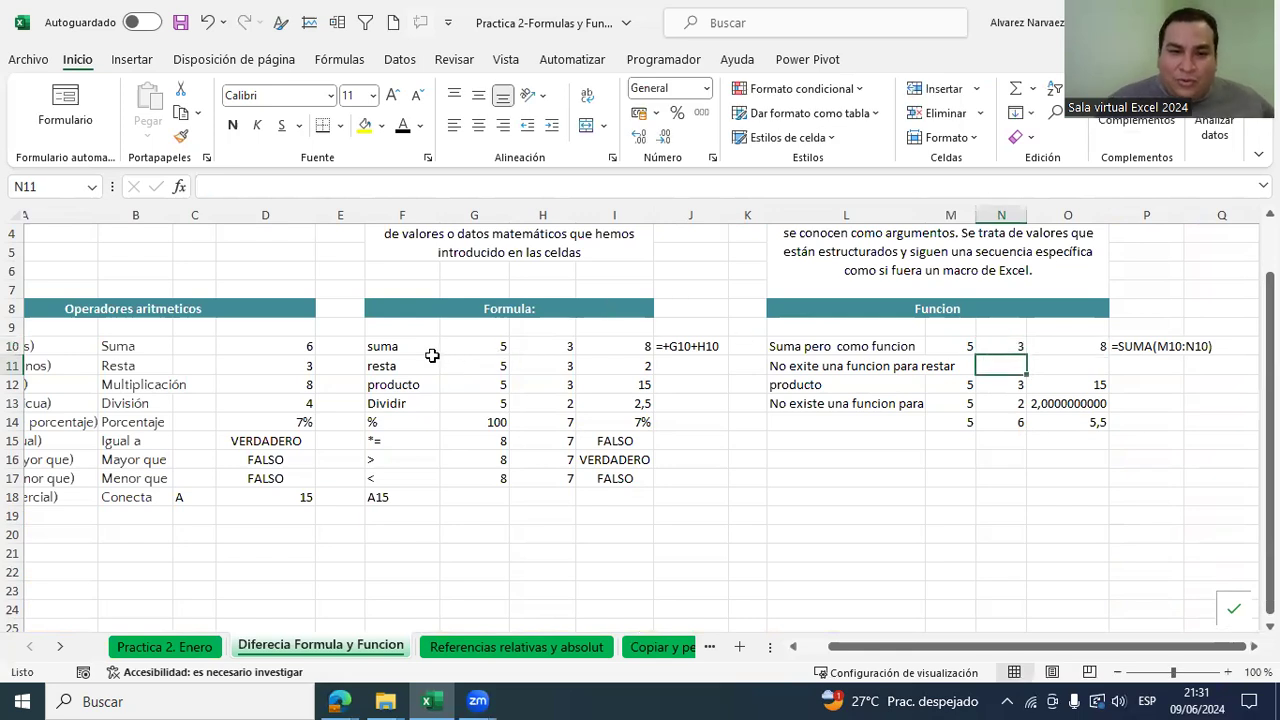
Step: Fill the sum example cells G10:I10 and M10:O10 with the light green theme colour
{"action": "left_click_drag", "start_coordinate": [466, 343], "coordinate": [612, 343]}
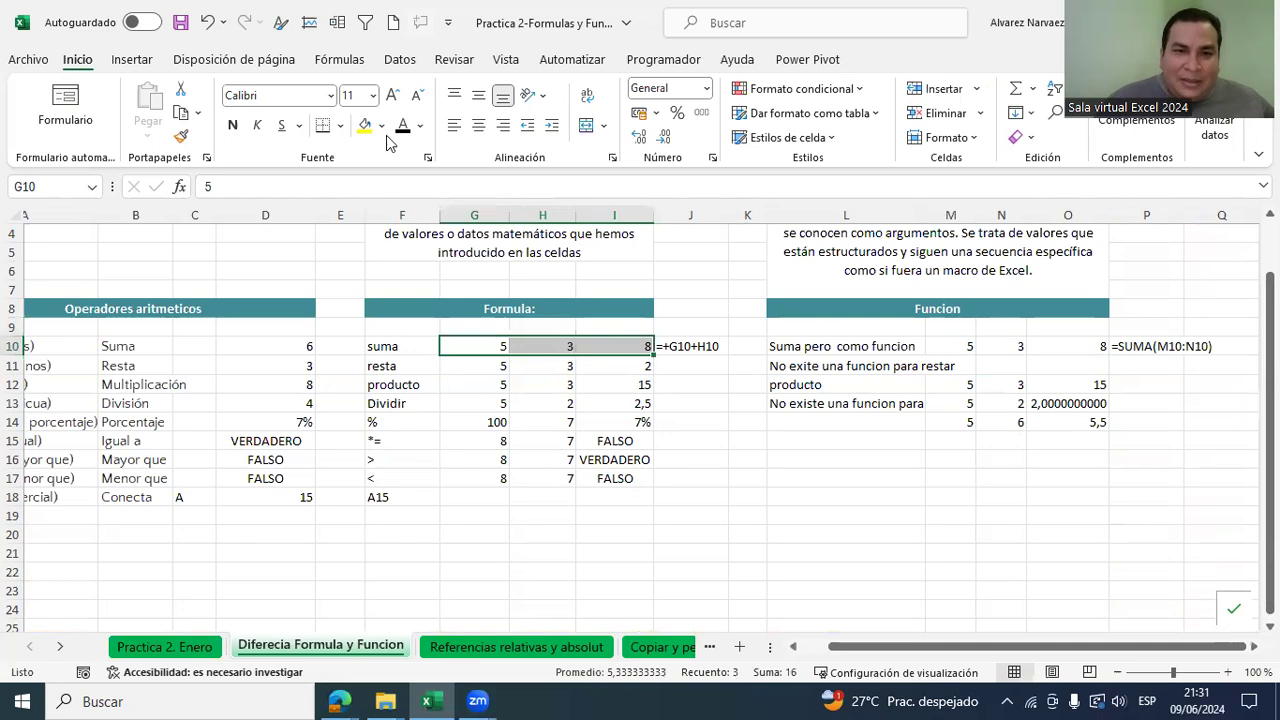
{"action": "left_click", "coordinate": [381, 125]}
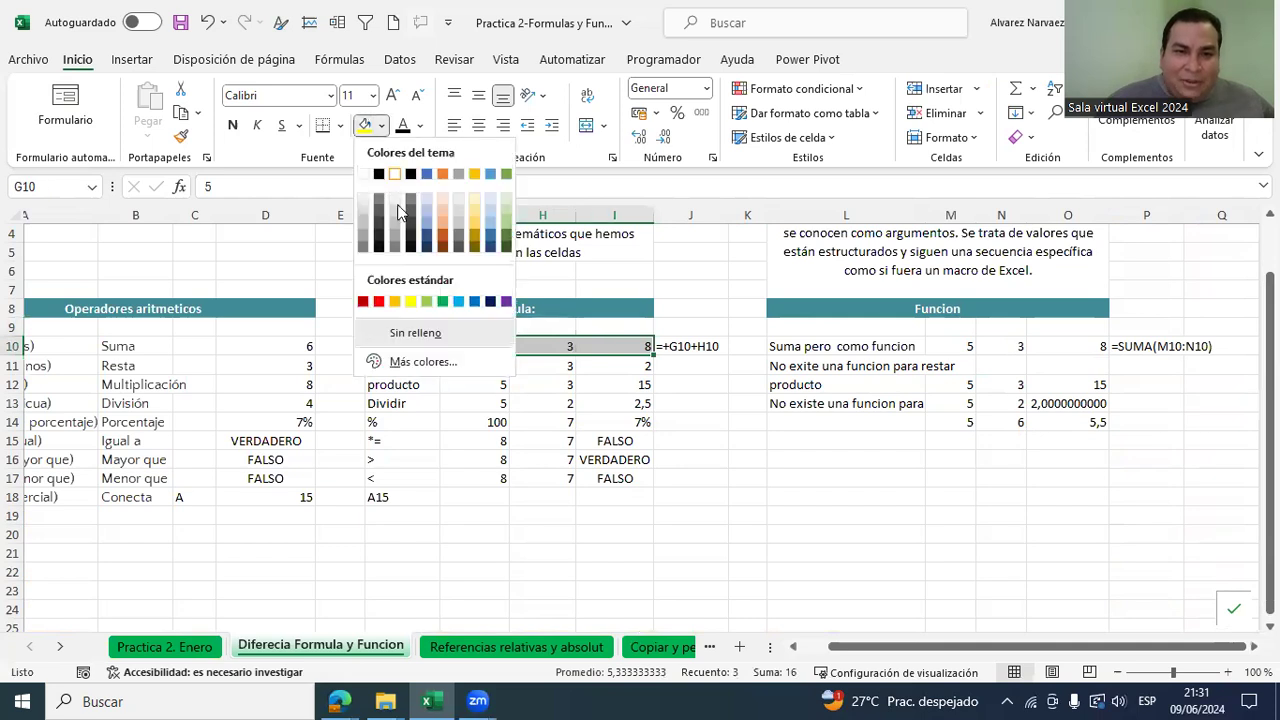
{"action": "left_click", "coordinate": [506, 214]}
{"action": "left_click_drag", "start_coordinate": [966, 343], "coordinate": [1095, 345]}
{"action": "left_click", "coordinate": [365, 125]}
{"action": "left_click", "coordinate": [929, 445]}
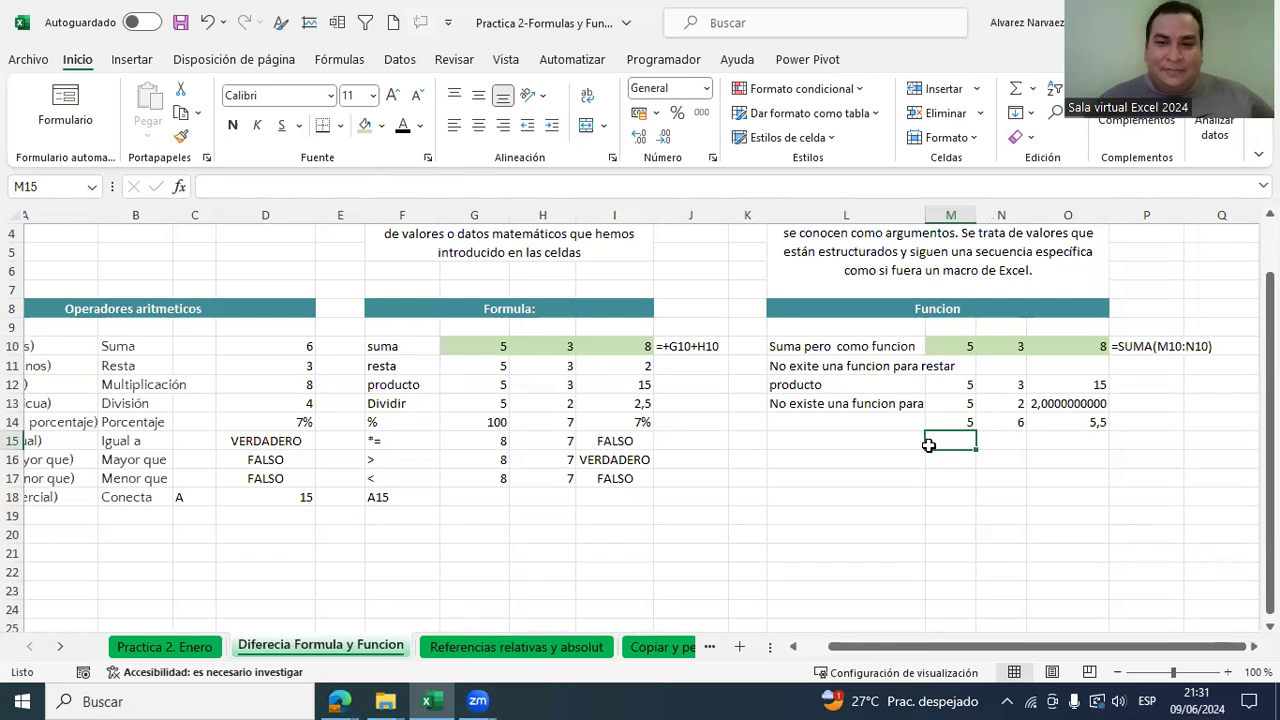
Step: Compare the formula text in J10 with the SUMA function text in P10, and review the function definition above the "Funcion" heading
{"action": "left_click", "coordinate": [680, 352]}
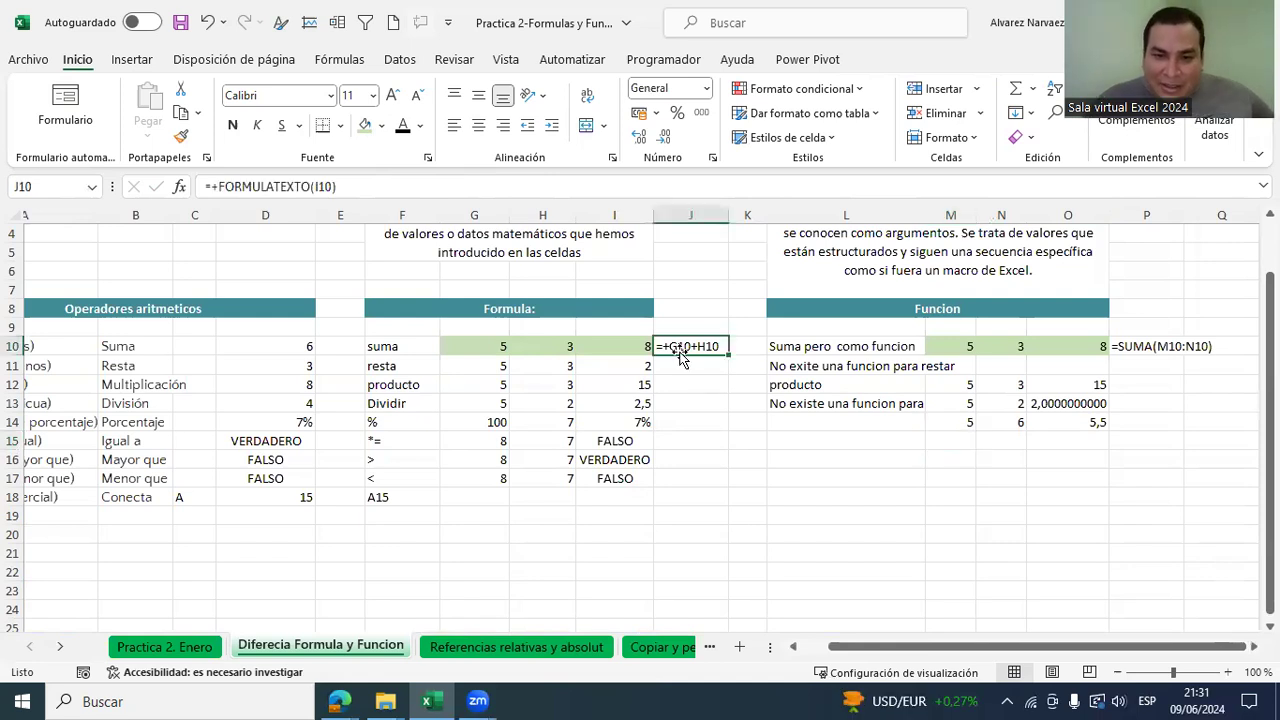
{"action": "left_click", "coordinate": [1157, 348]}
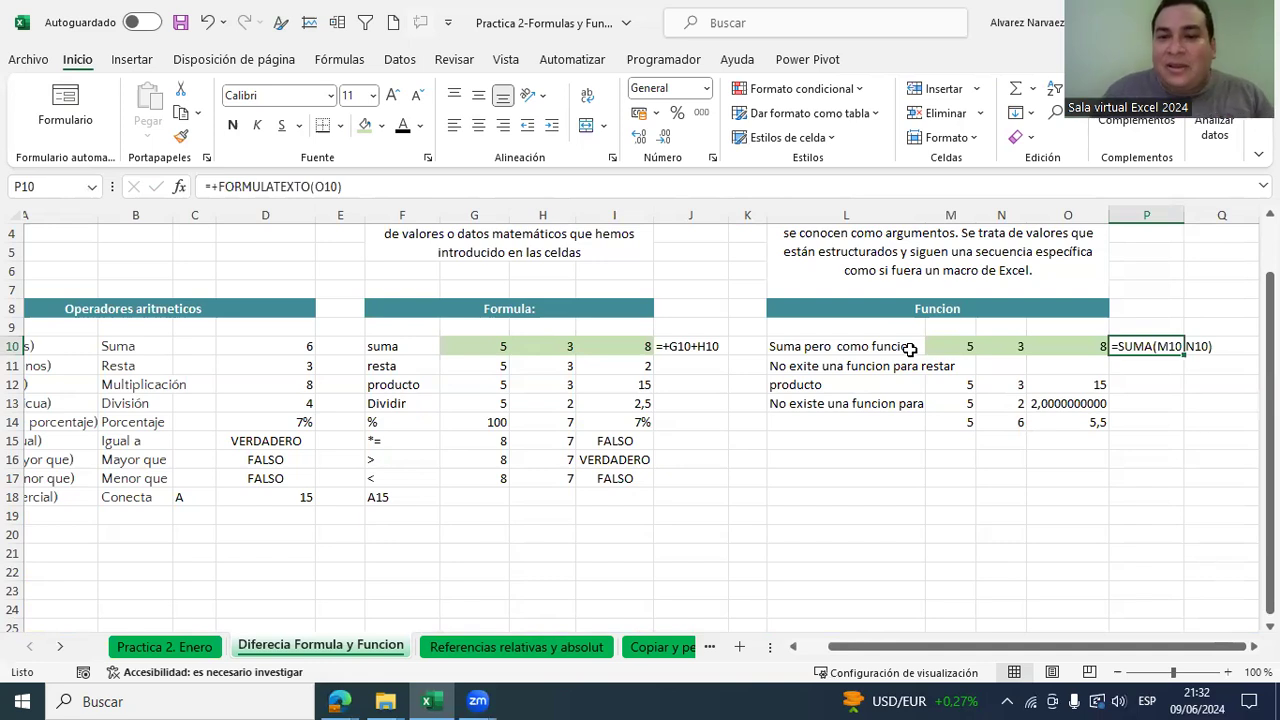
{"action": "scroll", "coordinate": [912, 349], "scroll_direction": "up", "scroll_amount": 1}
{"action": "left_click", "coordinate": [912, 296]}
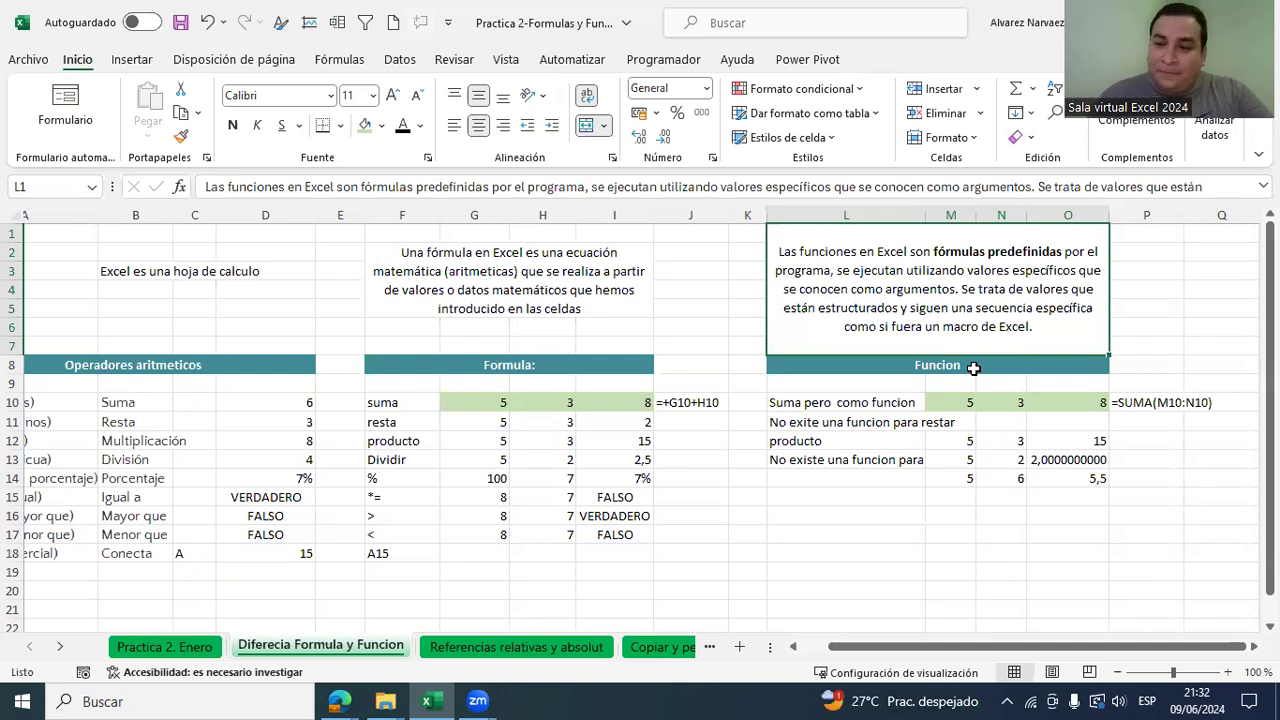
{"action": "left_click", "coordinate": [1137, 404]}
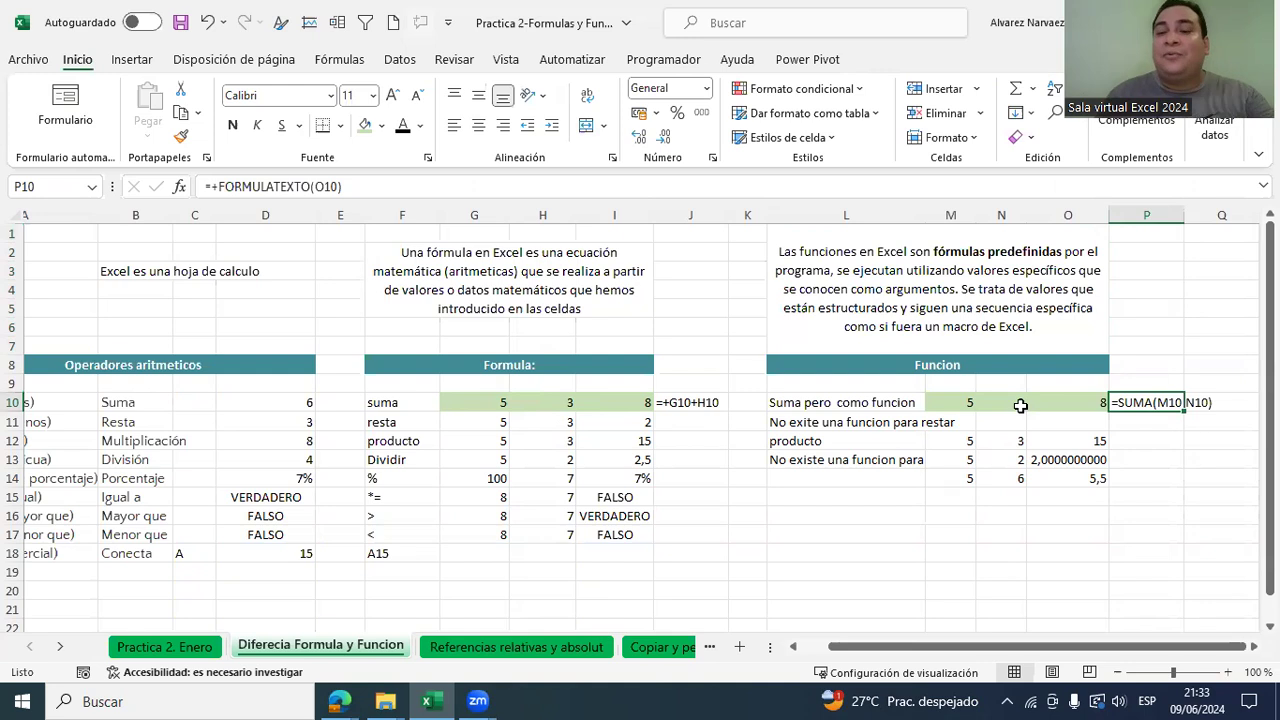
{"action": "left_click", "coordinate": [1155, 422]}
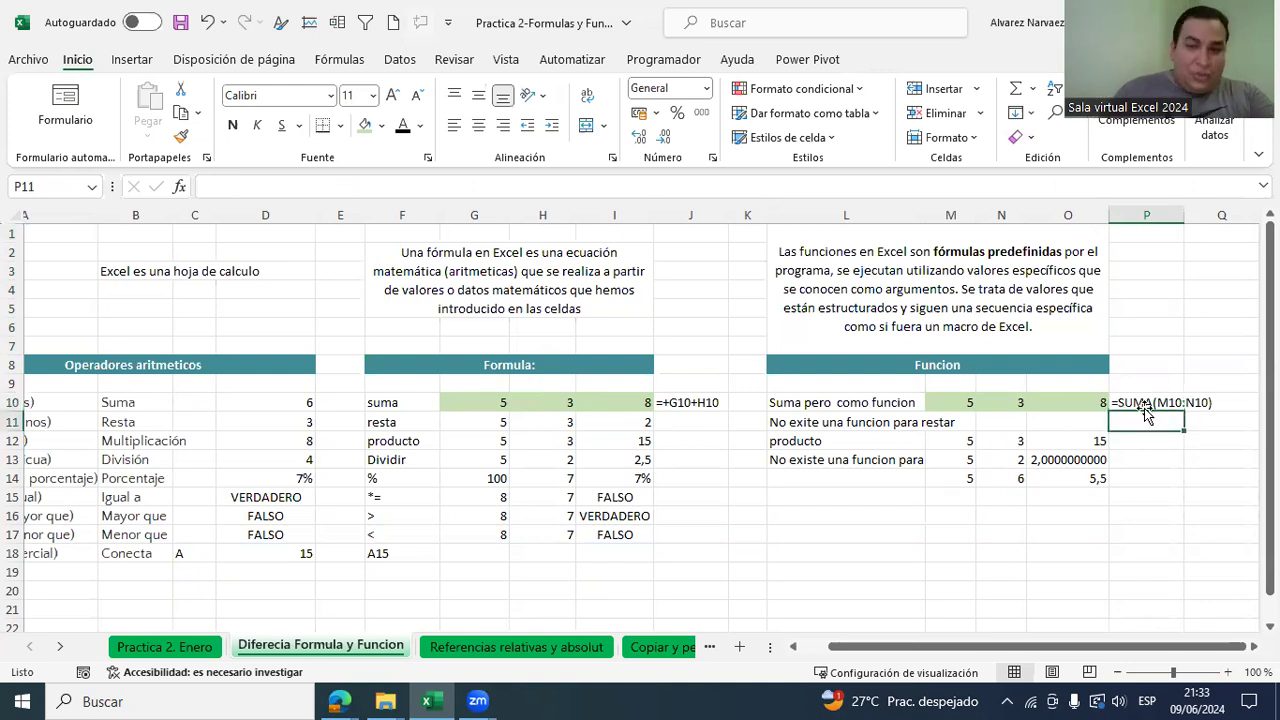
{"action": "left_click", "coordinate": [1143, 404]}
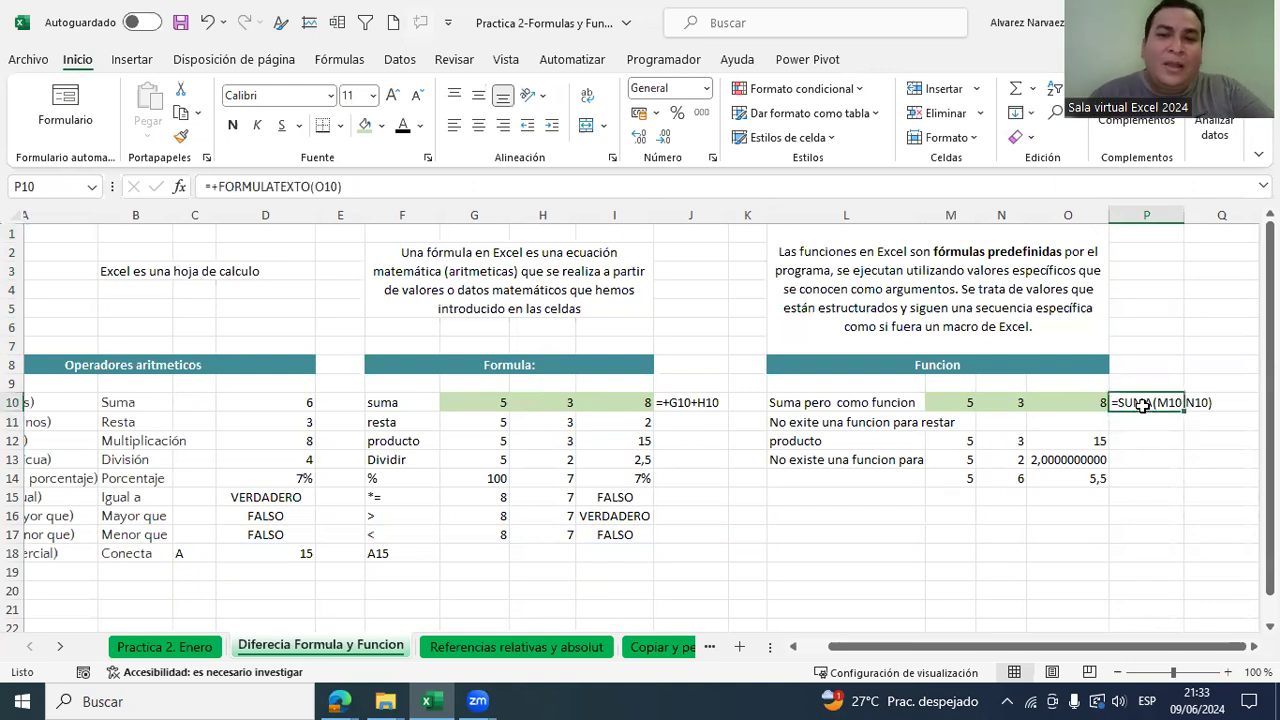
{"action": "left_click", "coordinate": [915, 320]}
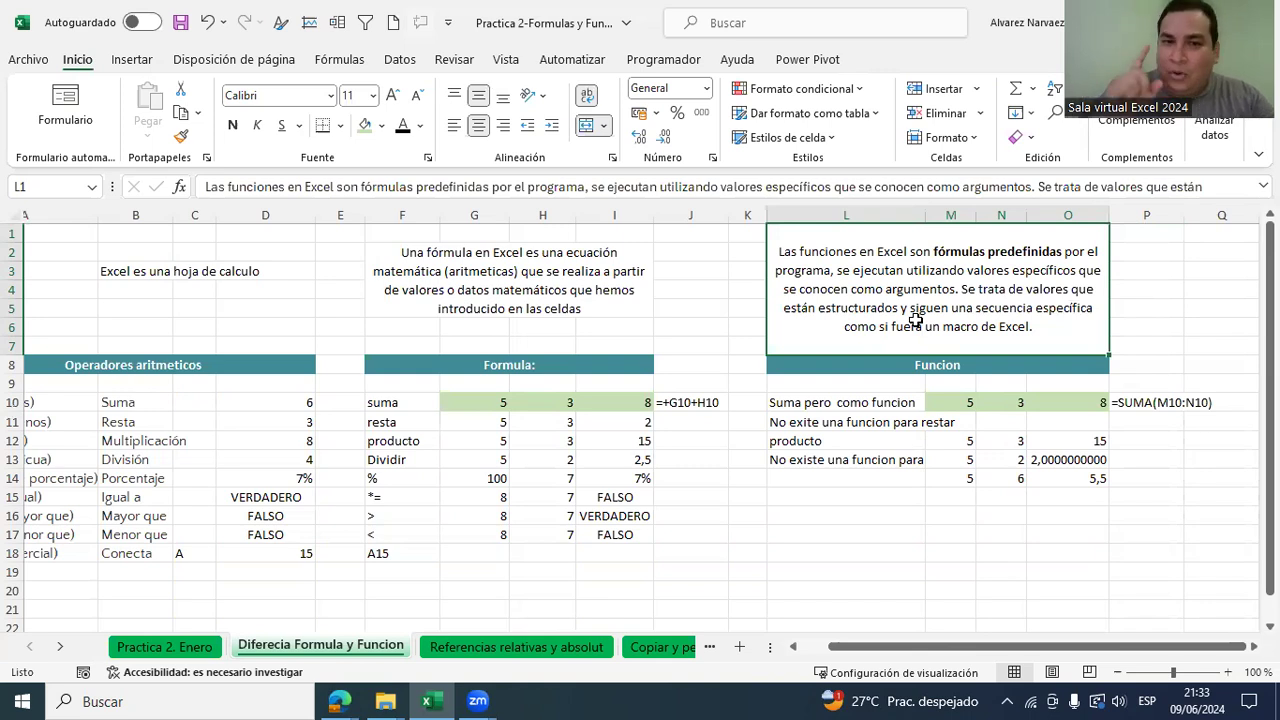
{"action": "left_click", "coordinate": [1128, 405]}
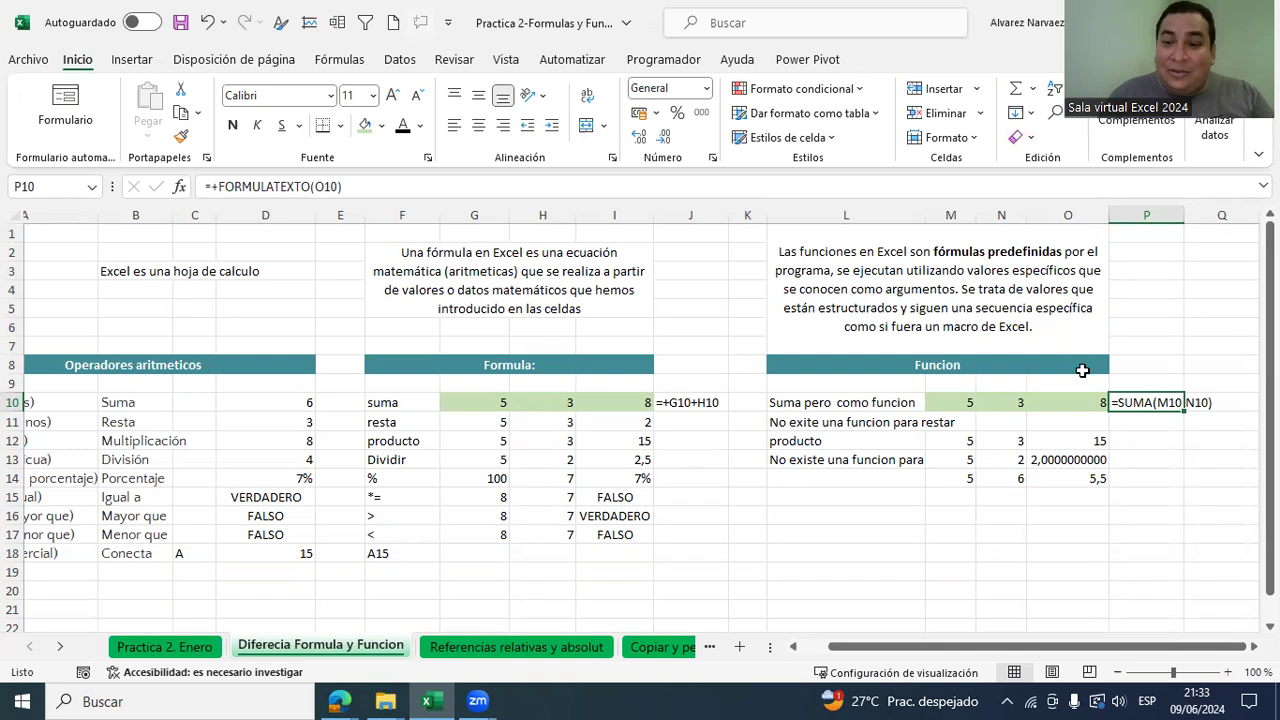
{"action": "left_click", "coordinate": [1079, 401]}
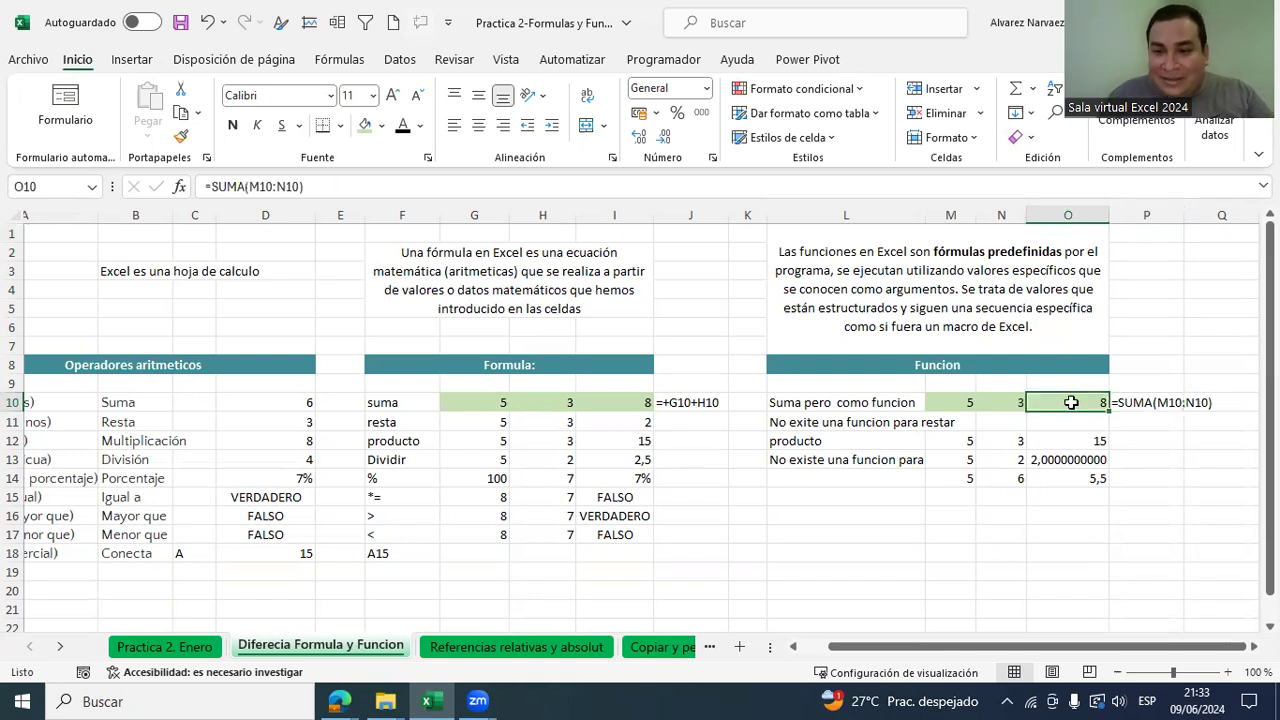
Step: Change the fill of the sum result cells I10 and O10 to the gold theme colour
{"action": "left_click", "coordinate": [630, 403]}
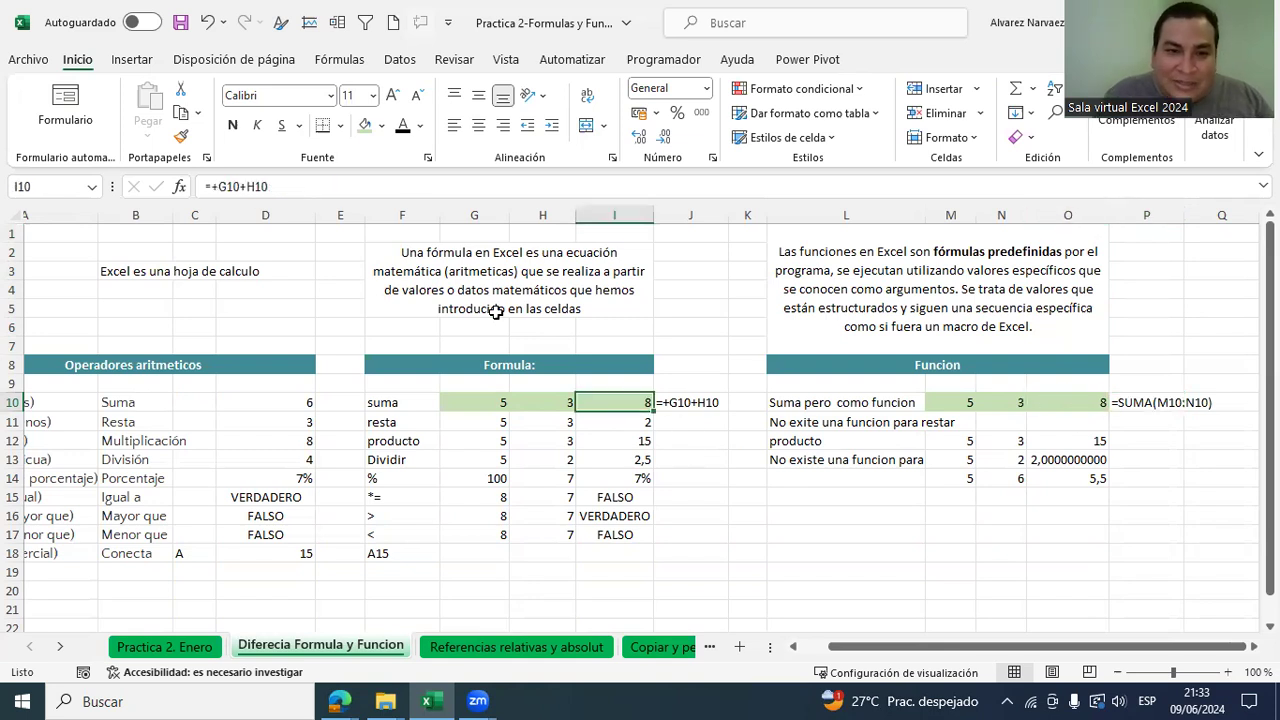
{"action": "left_click", "coordinate": [382, 127]}
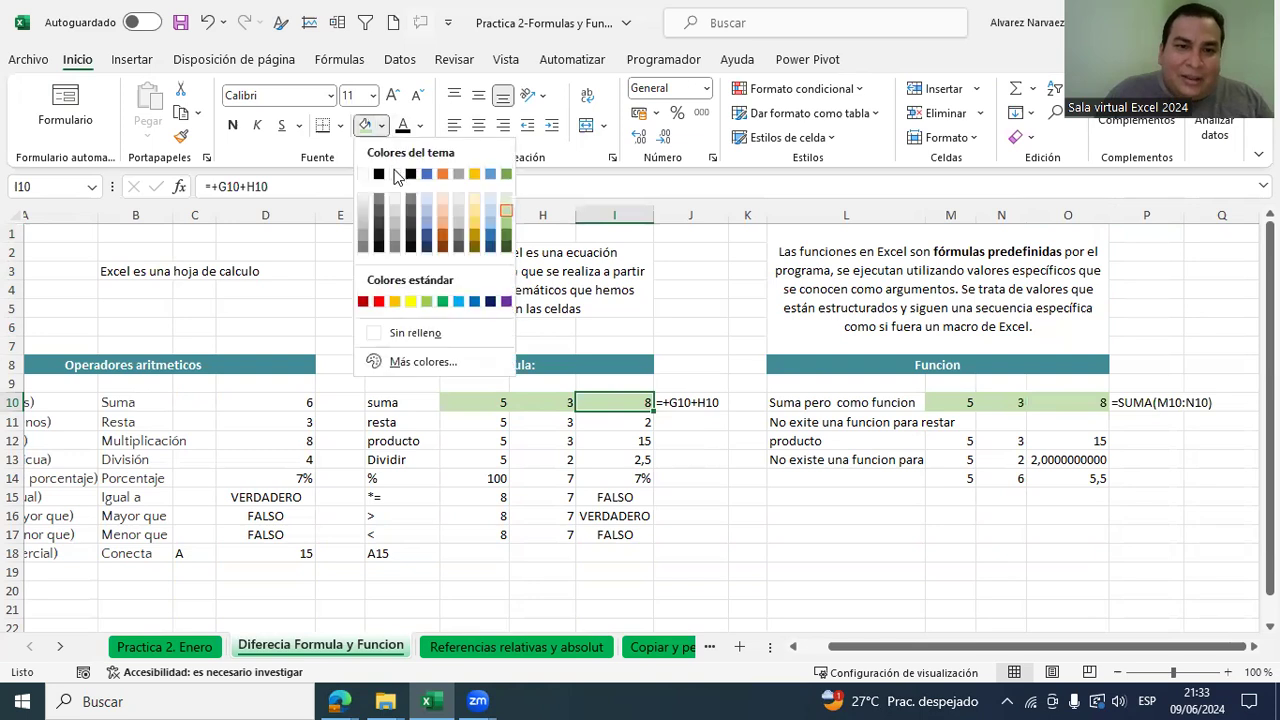
{"action": "left_click", "coordinate": [476, 178]}
{"action": "left_click", "coordinate": [1068, 403]}
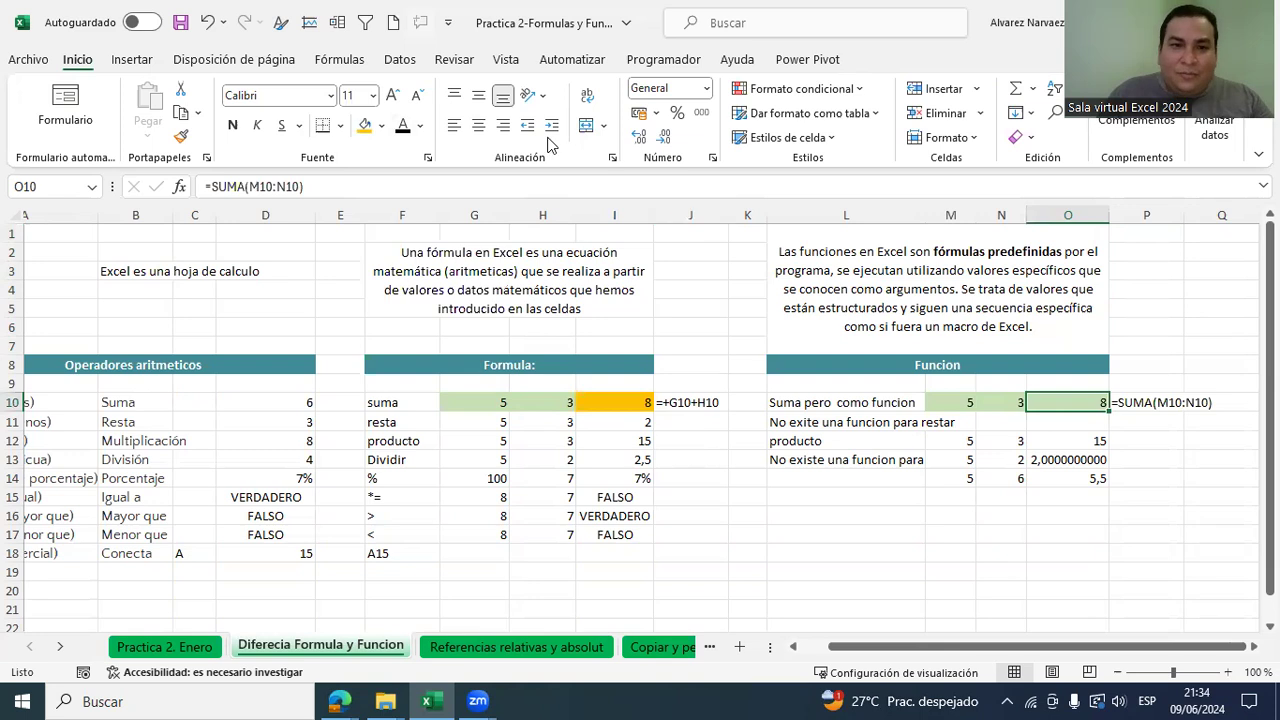
{"action": "left_click", "coordinate": [365, 128]}
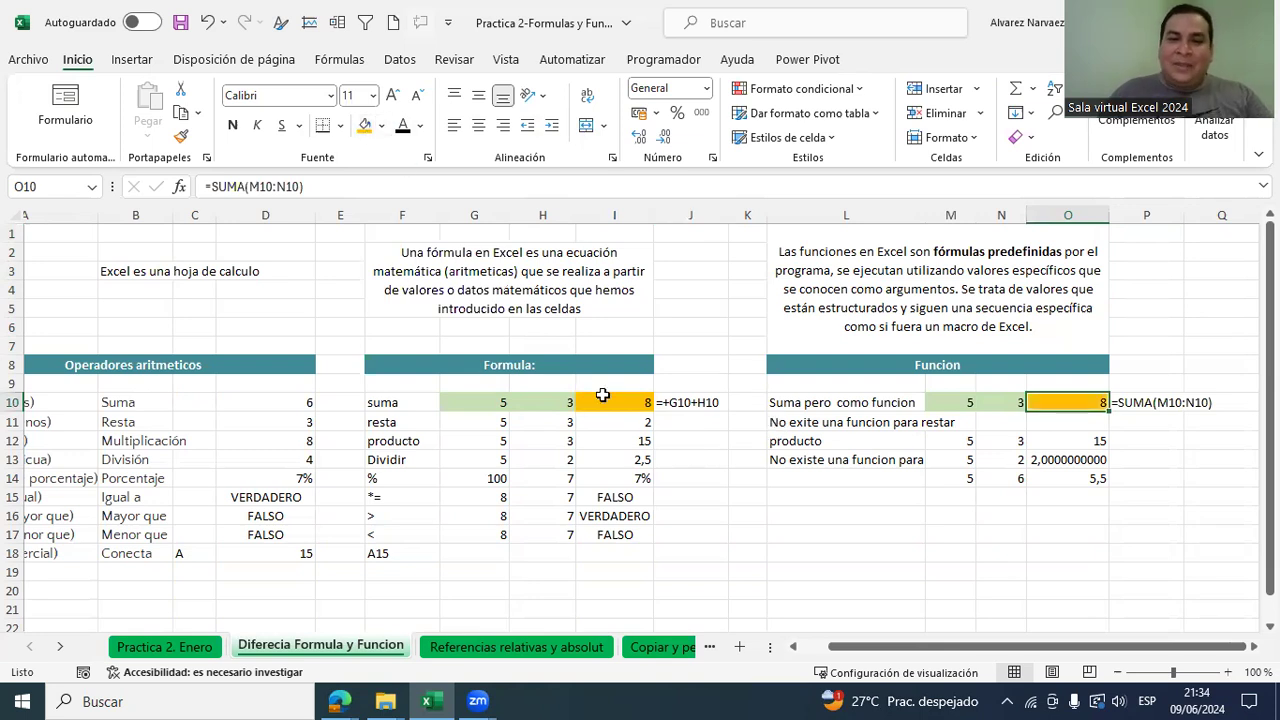
Step: Examine the operands G10 and H10, the sum formula in I10 and its text representation in J10
{"action": "left_click", "coordinate": [479, 403]}
{"action": "left_click", "coordinate": [562, 406]}
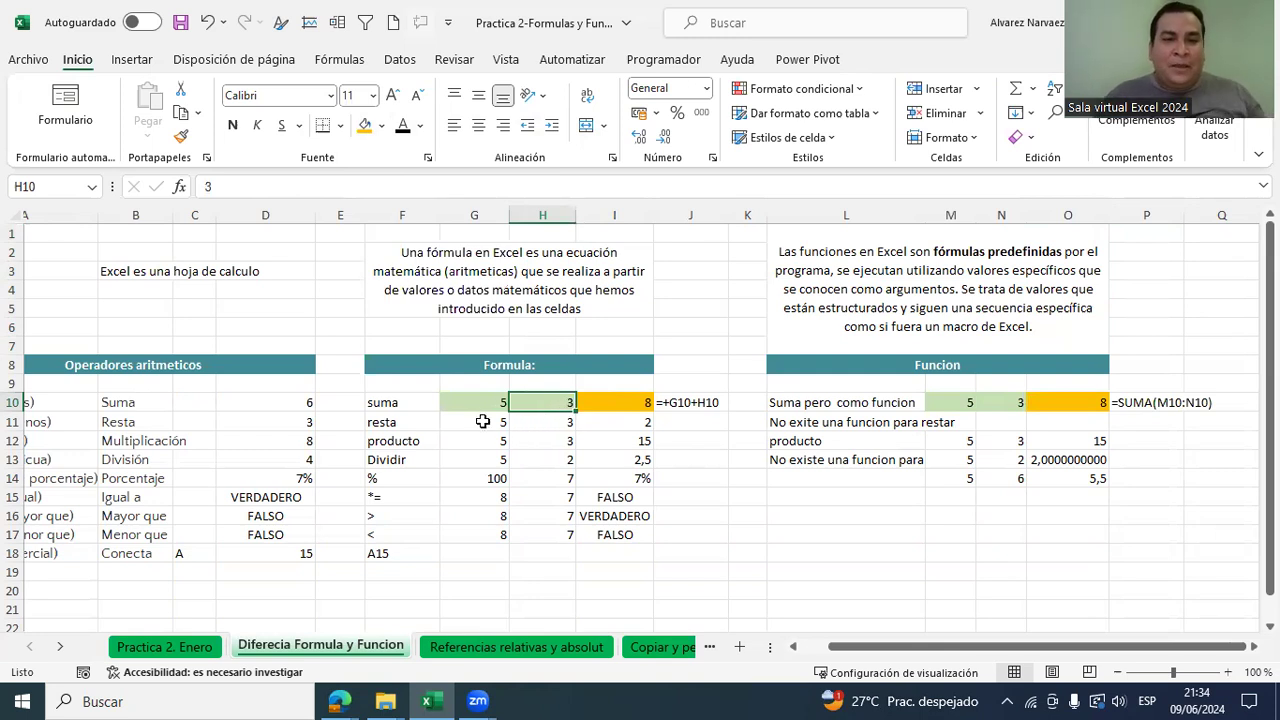
{"action": "left_click", "coordinate": [477, 403]}
{"action": "left_click", "coordinate": [532, 404]}
{"action": "left_click", "coordinate": [614, 402]}
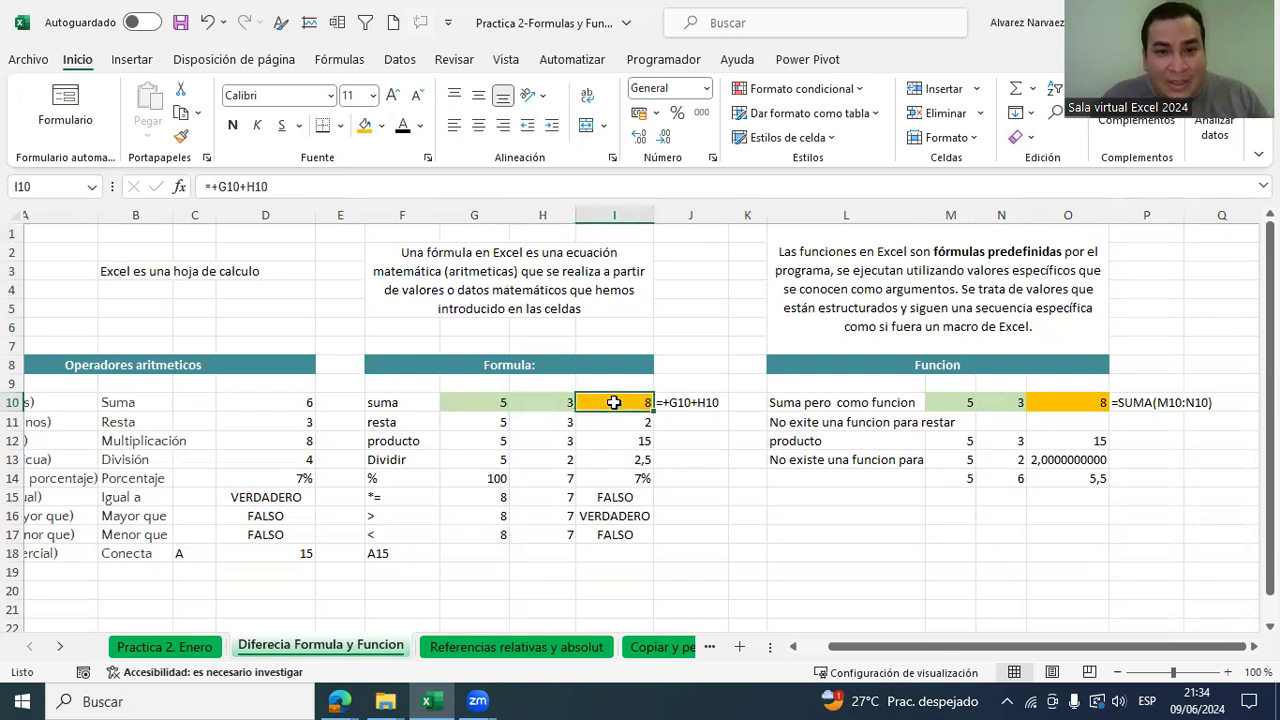
{"action": "left_click", "coordinate": [684, 398]}
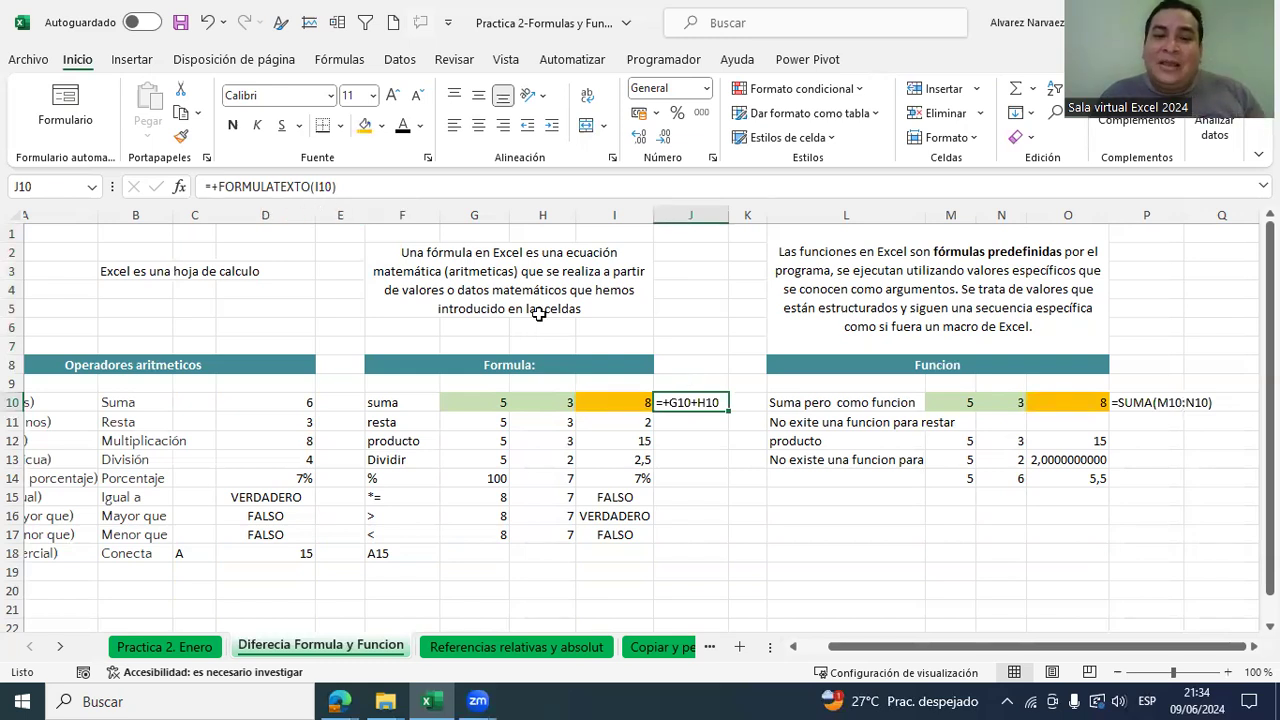
{"action": "left_click", "coordinate": [608, 400]}
Step: Clear J10 and rebuild it as +FORMULATEXTO(I10), supplying I10 as the Referencia argument in the function arguments dialog
{"action": "left_click", "coordinate": [680, 402]}
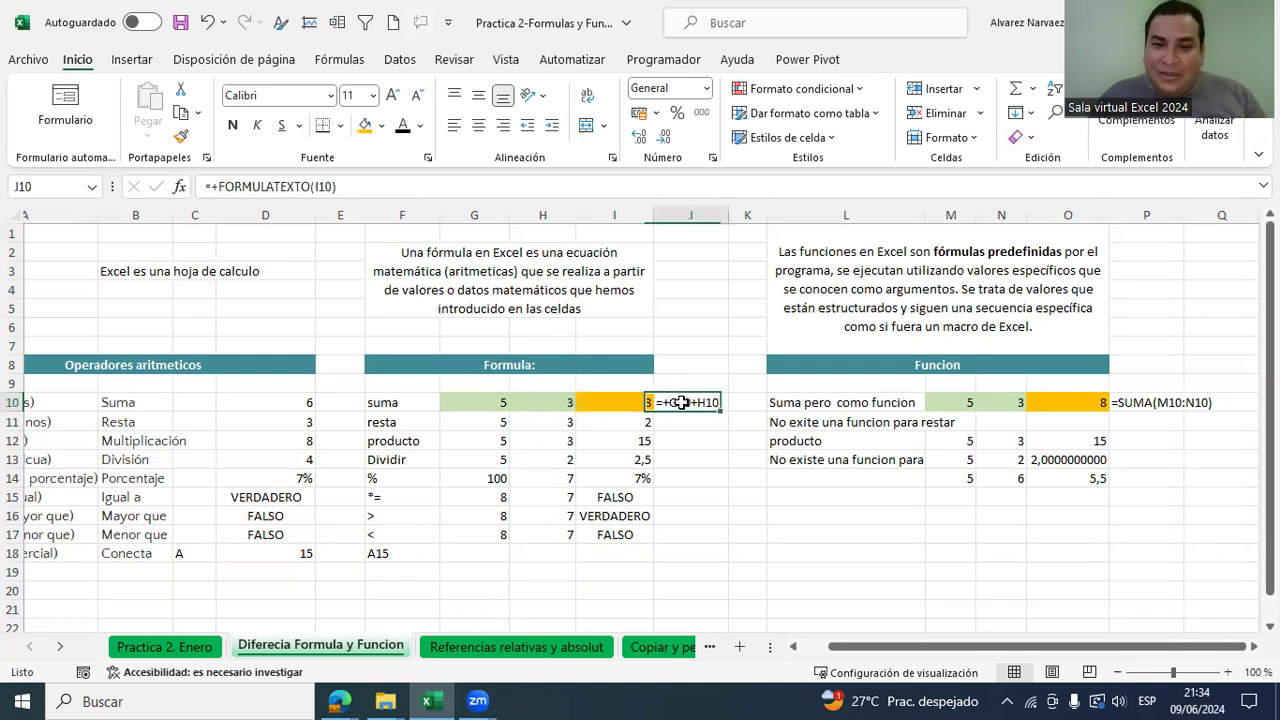
{"action": "key", "text": "Delete"}
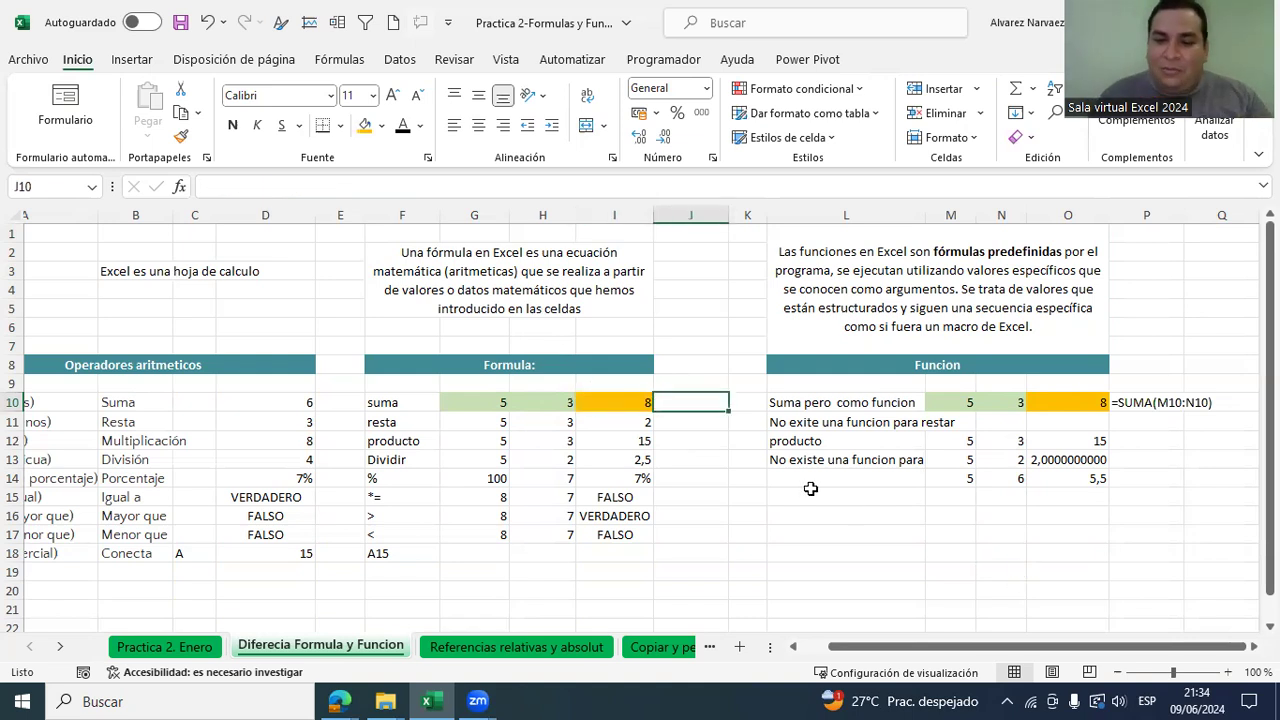
{"action": "type", "text": "+for"}
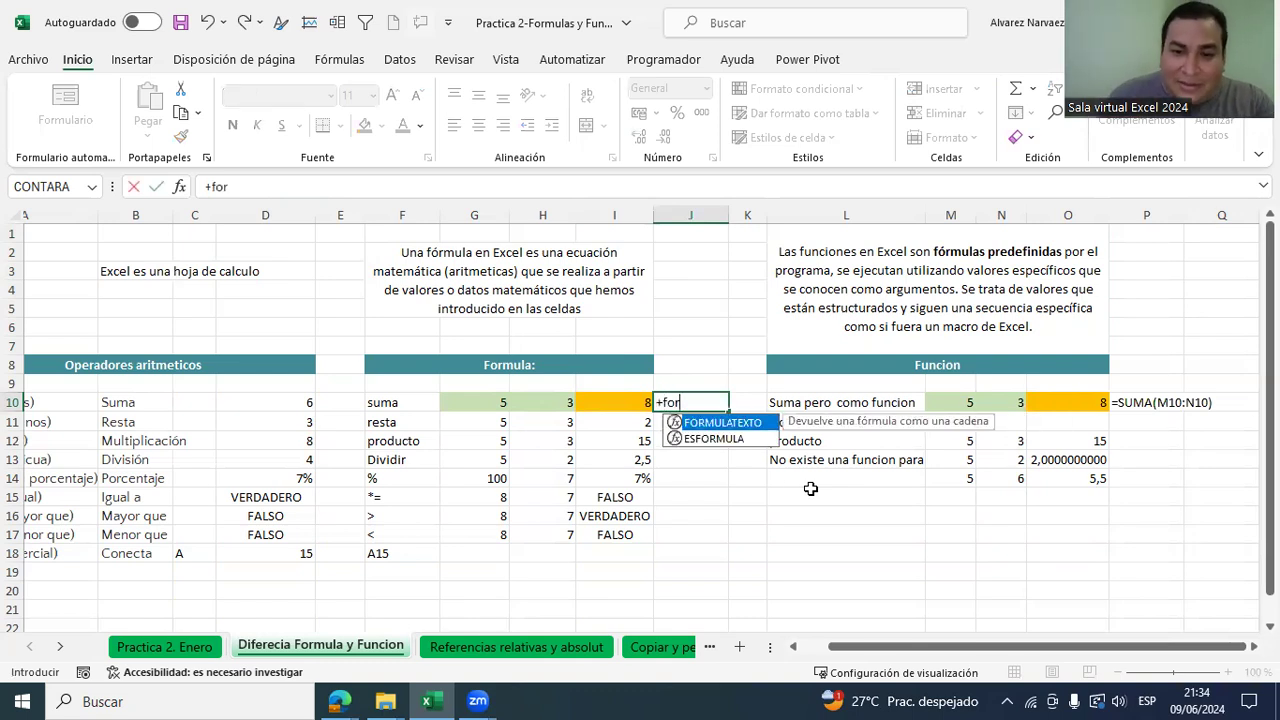
{"action": "double_click", "coordinate": [675, 424]}
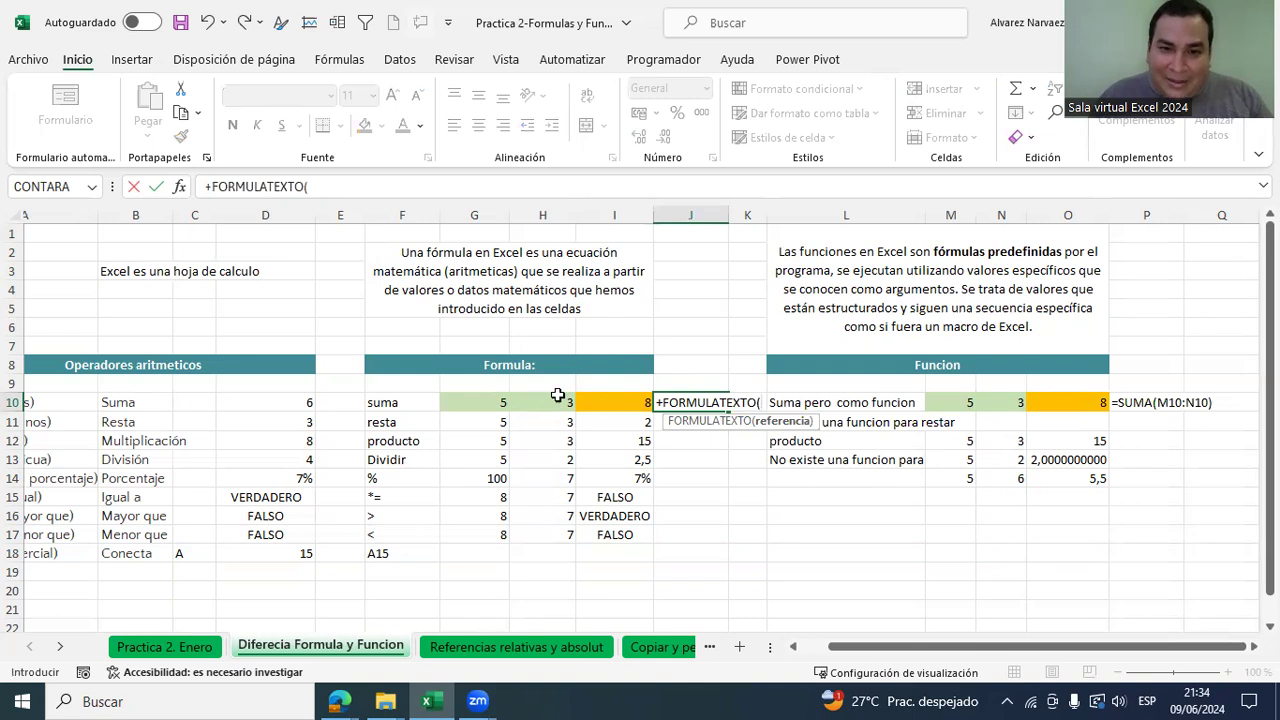
{"action": "left_click", "coordinate": [180, 188]}
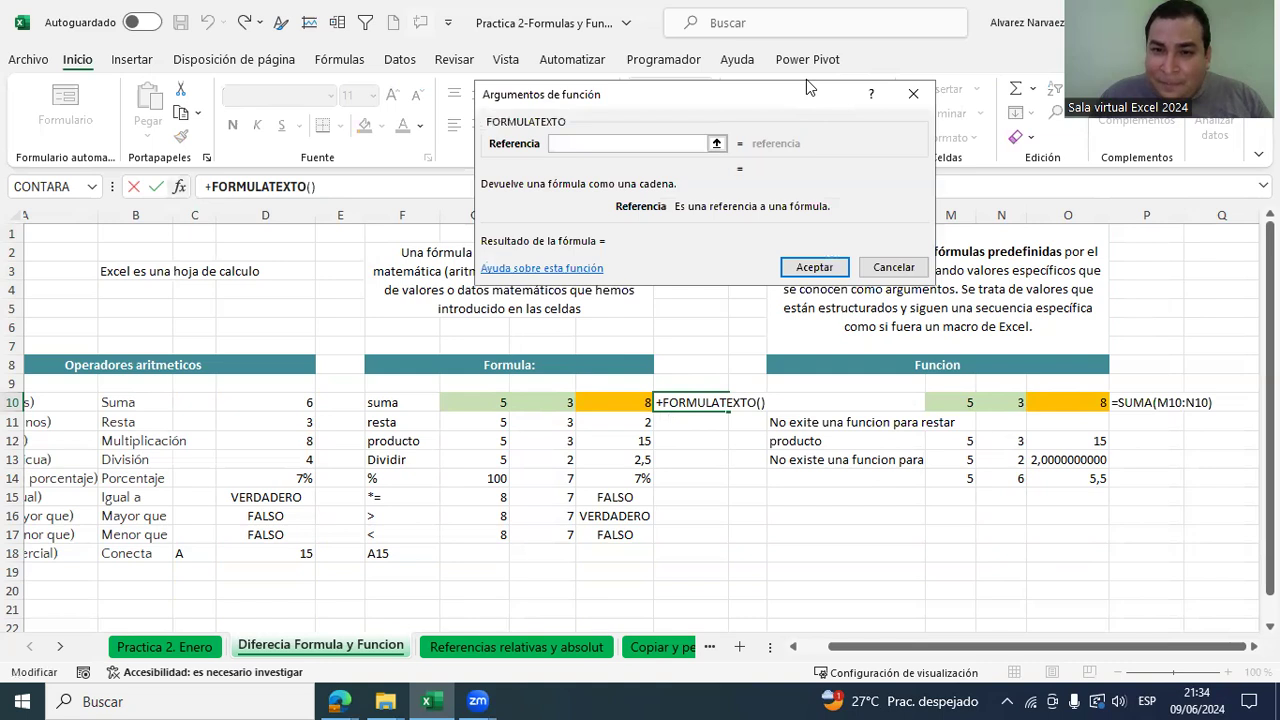
{"action": "left_click_drag", "start_coordinate": [806, 88], "coordinate": [836, 38]}
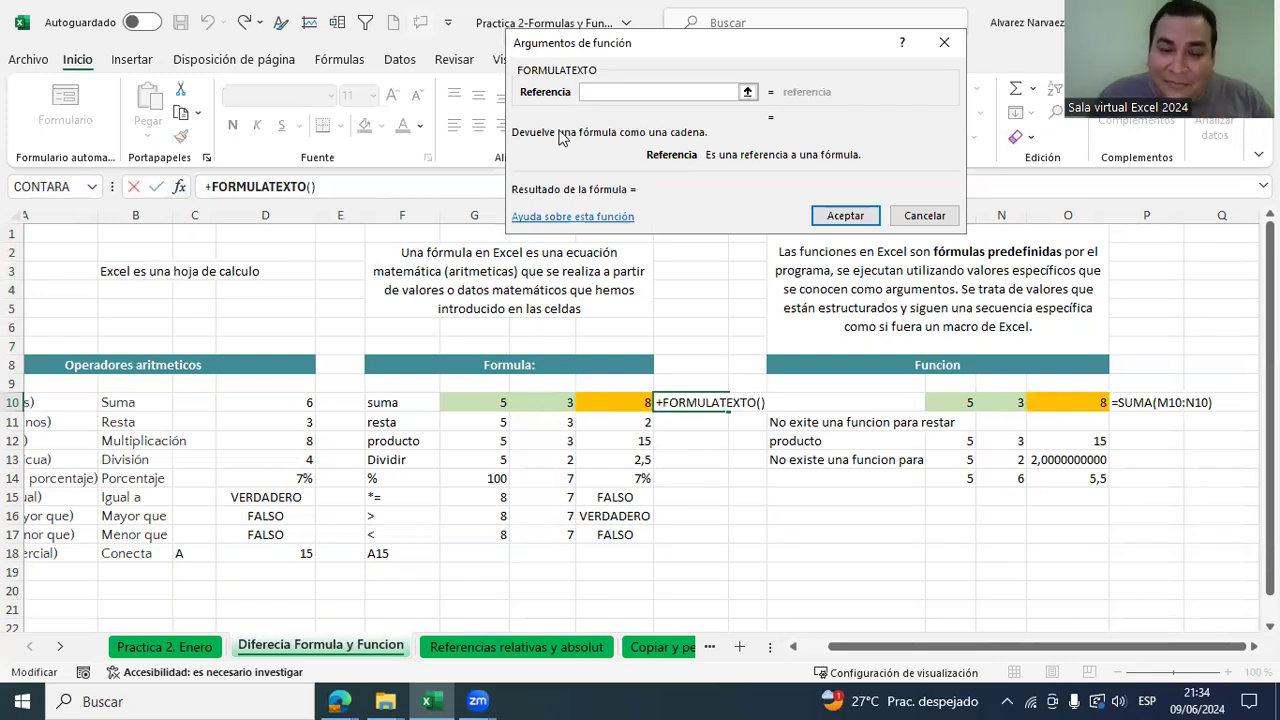
{"action": "left_click", "coordinate": [619, 402]}
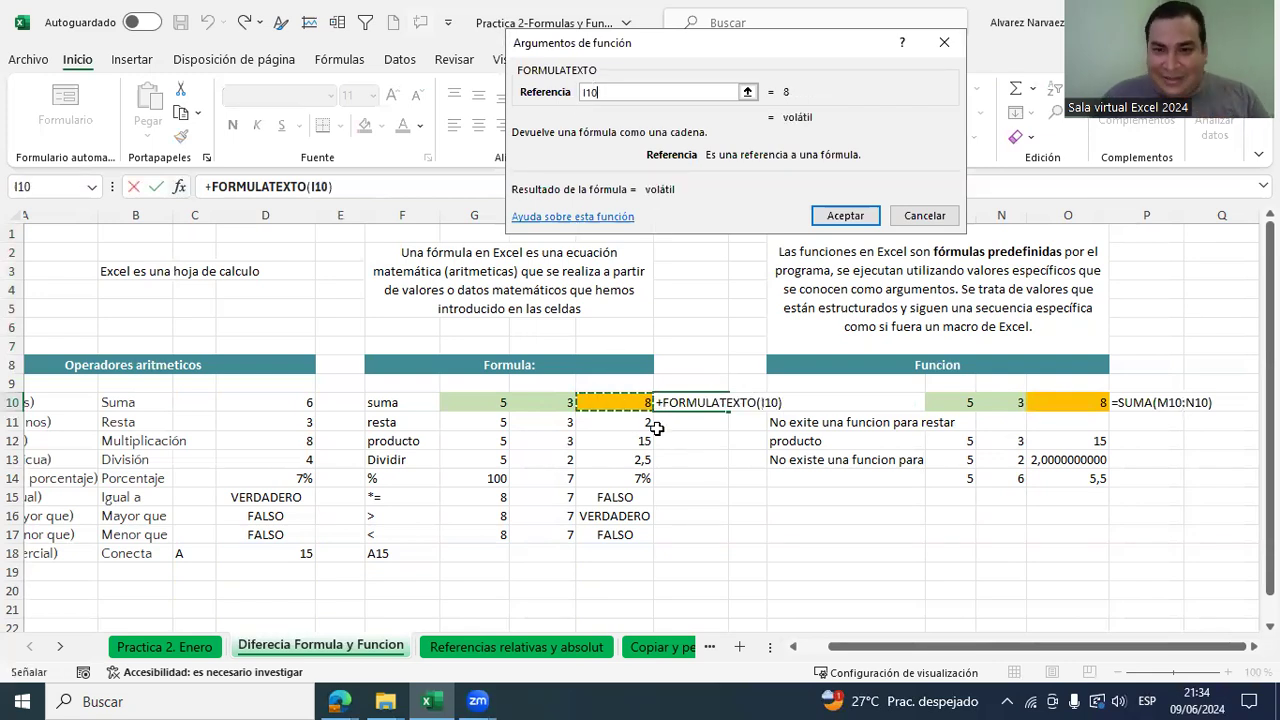
{"action": "left_click", "coordinate": [846, 216]}
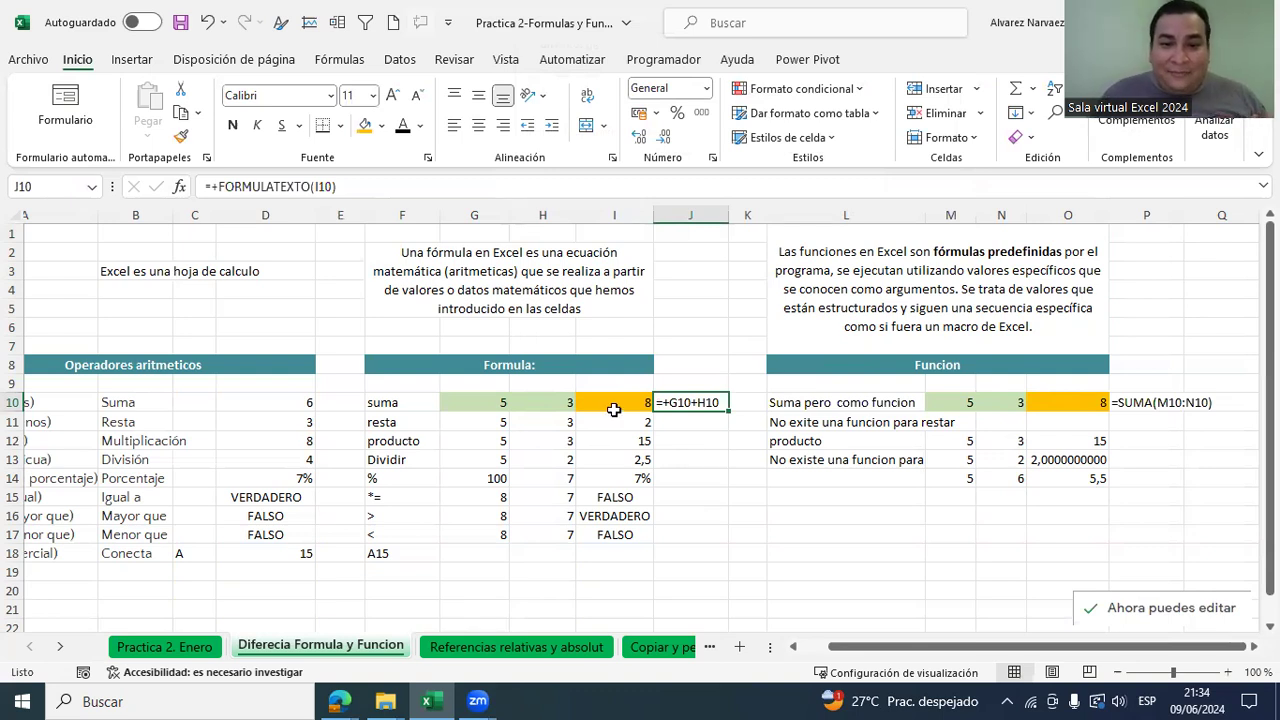
{"action": "left_click", "coordinate": [616, 401]}
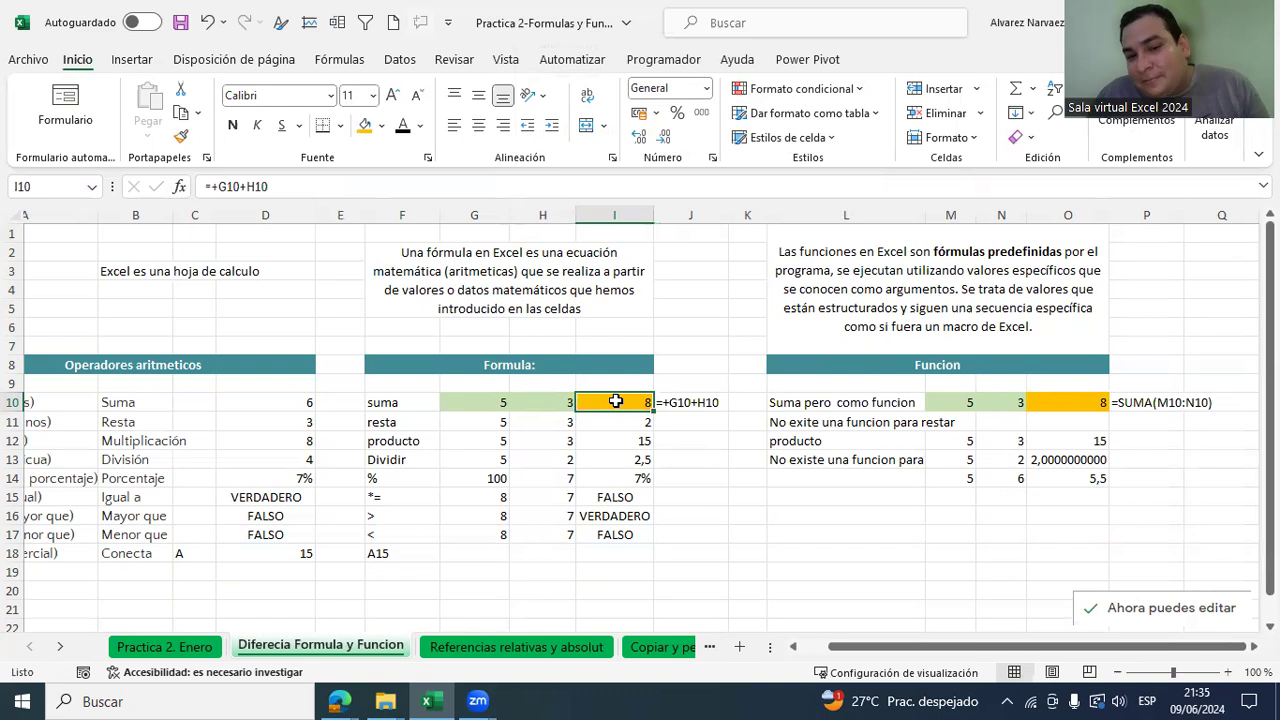
Step: Clear P10 and rebuild it as +FORMULATEXTO(O10) to show the text of the SUMA function
{"action": "left_click", "coordinate": [1144, 403]}
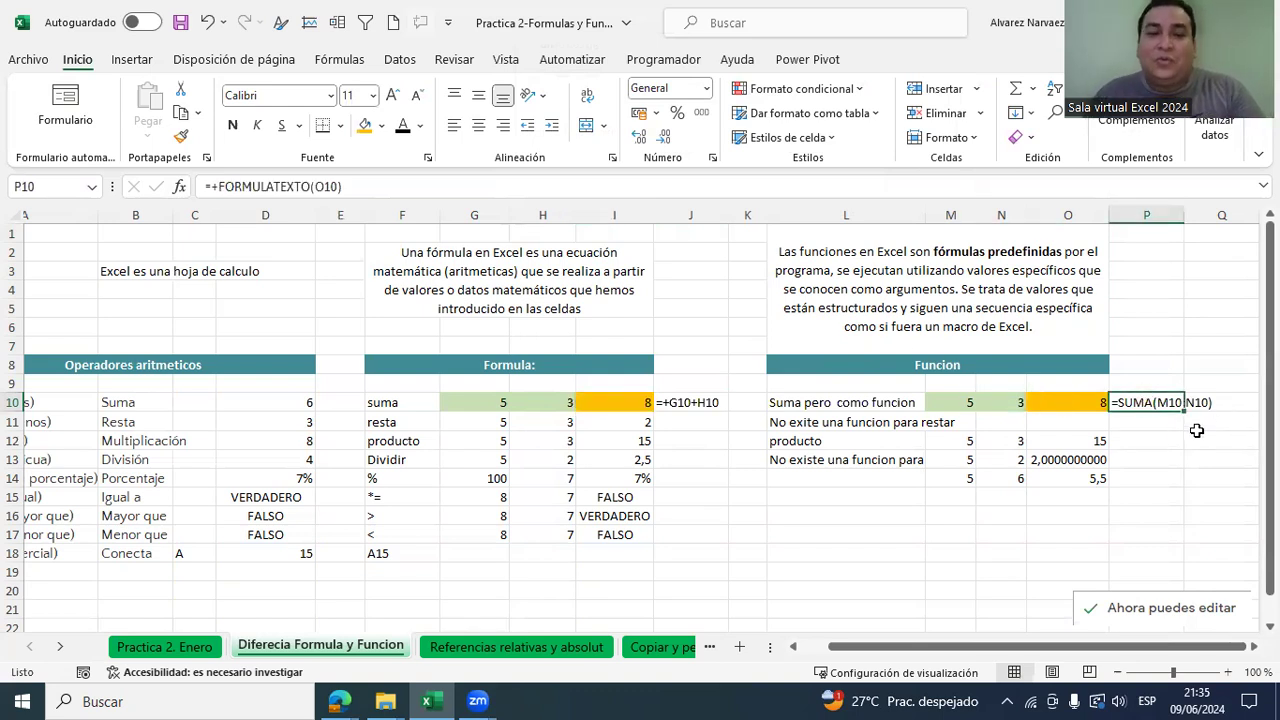
{"action": "key", "text": "Delete"}
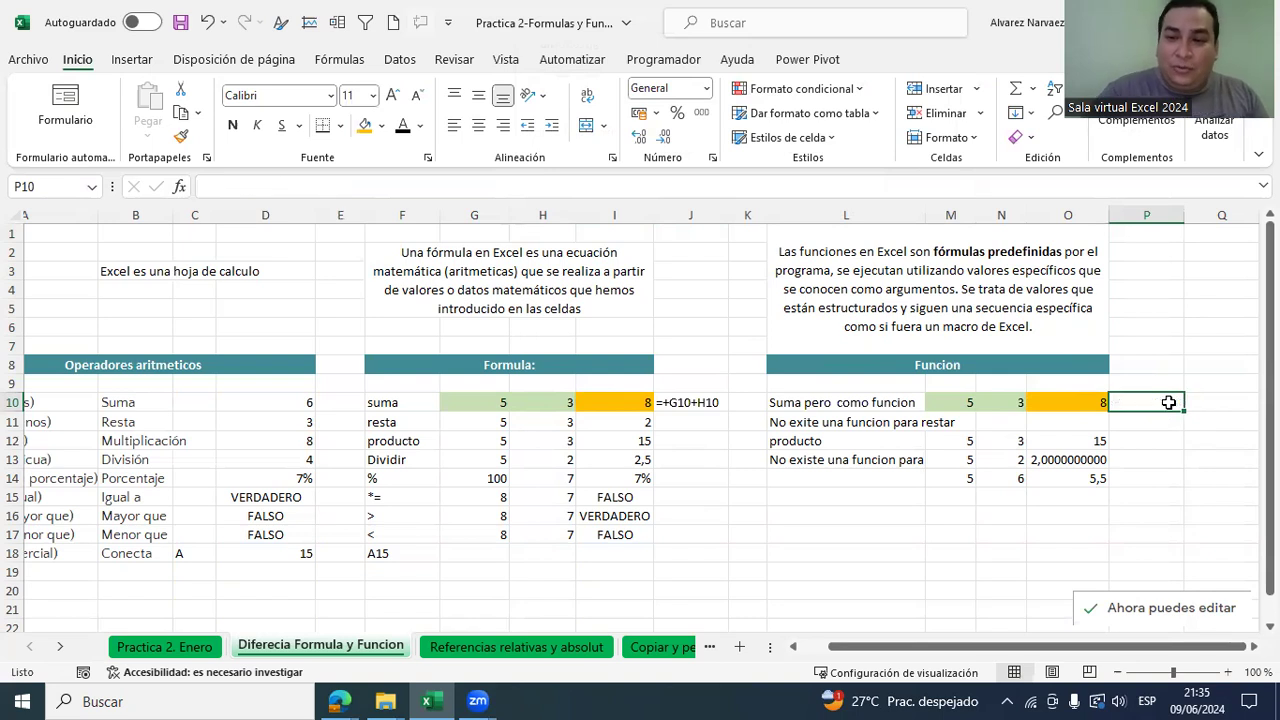
{"action": "type", "text": "+"}
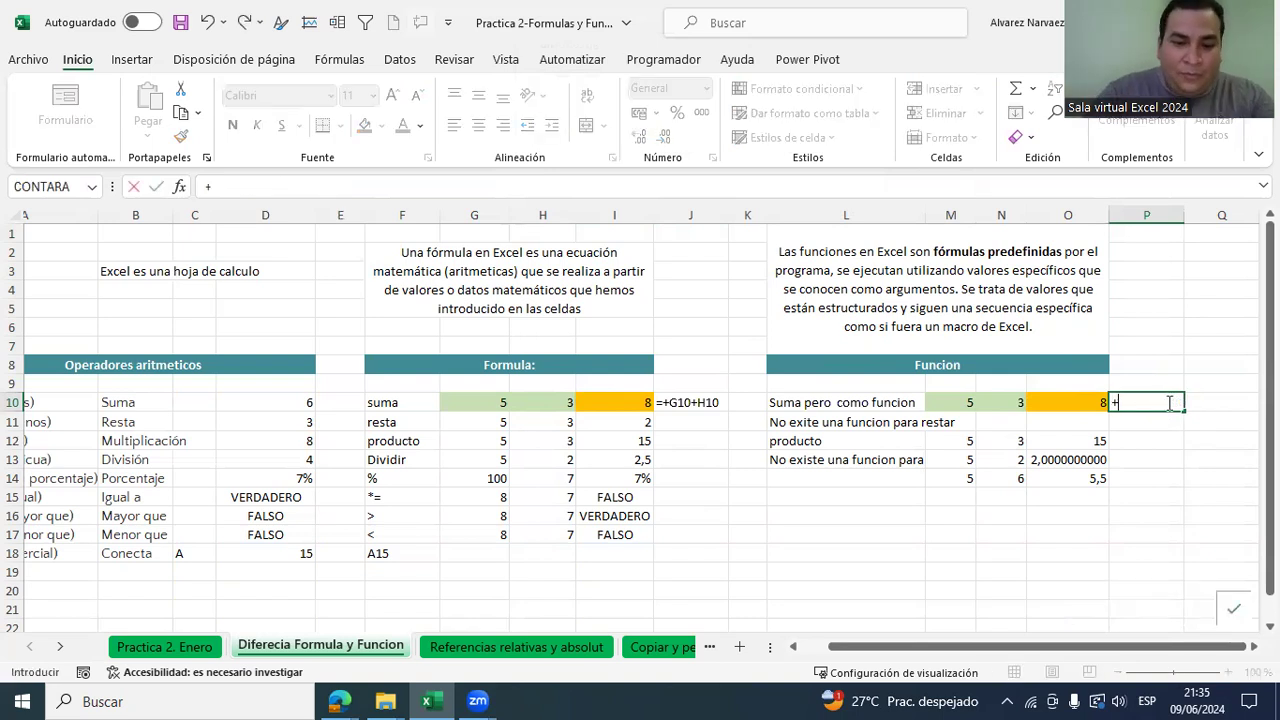
{"action": "type", "text": "formula"}
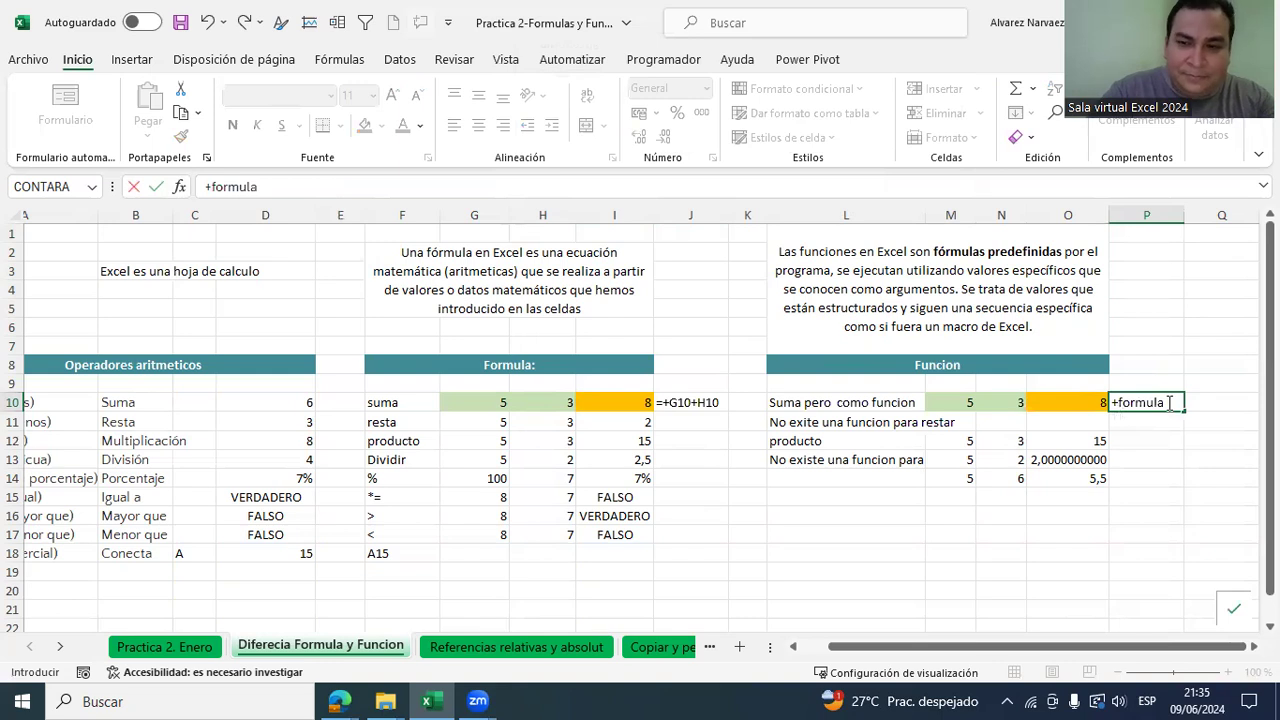
{"action": "key", "text": "BackSpace"}
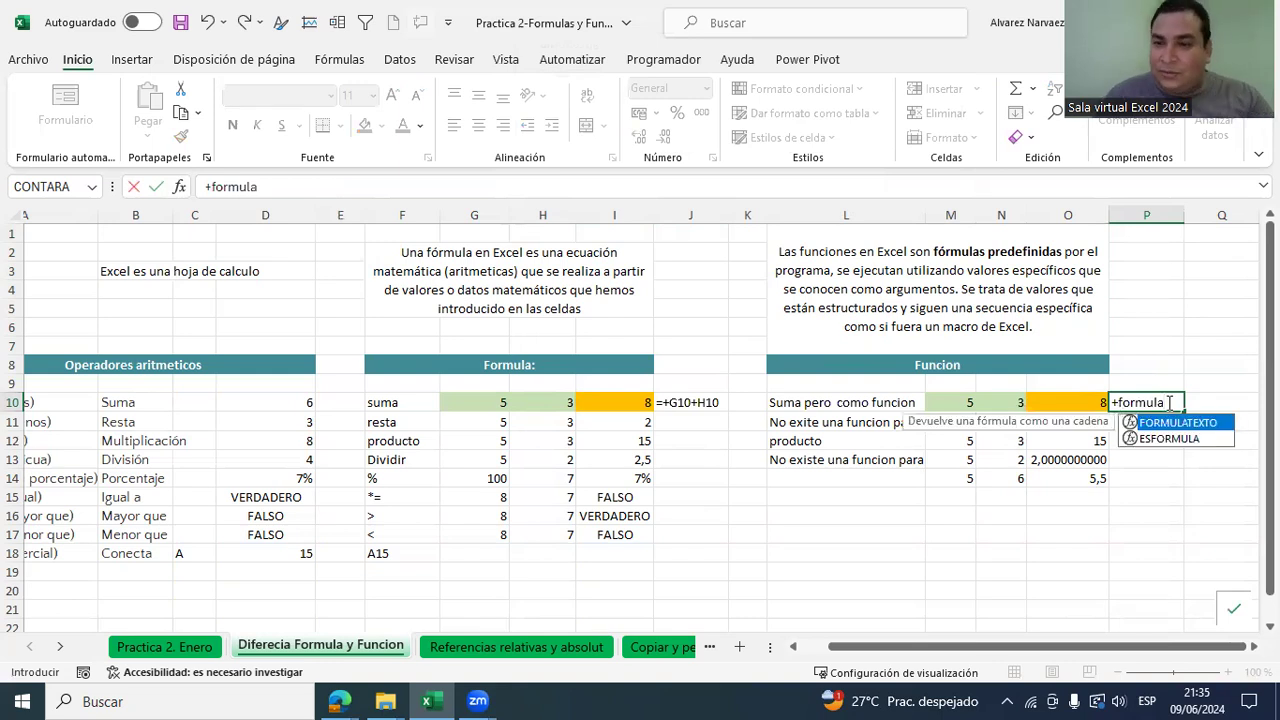
{"action": "double_click", "coordinate": [1134, 424]}
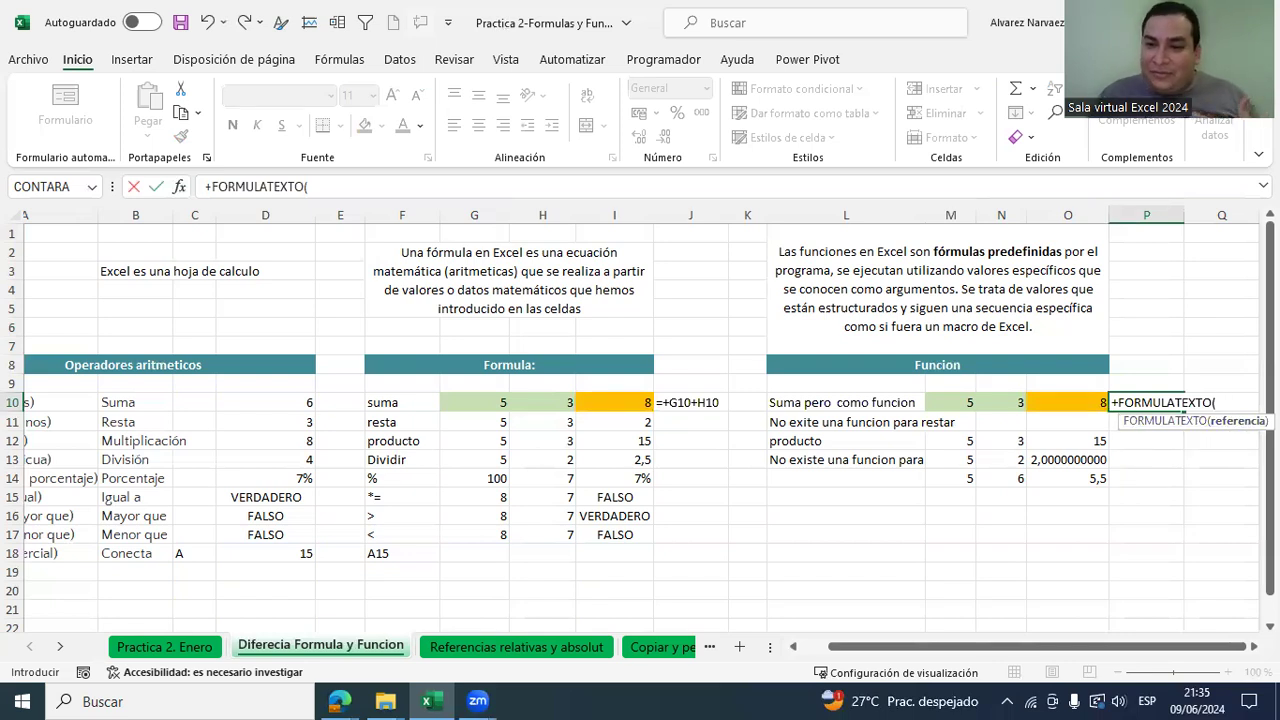
{"action": "left_click", "coordinate": [1076, 403]}
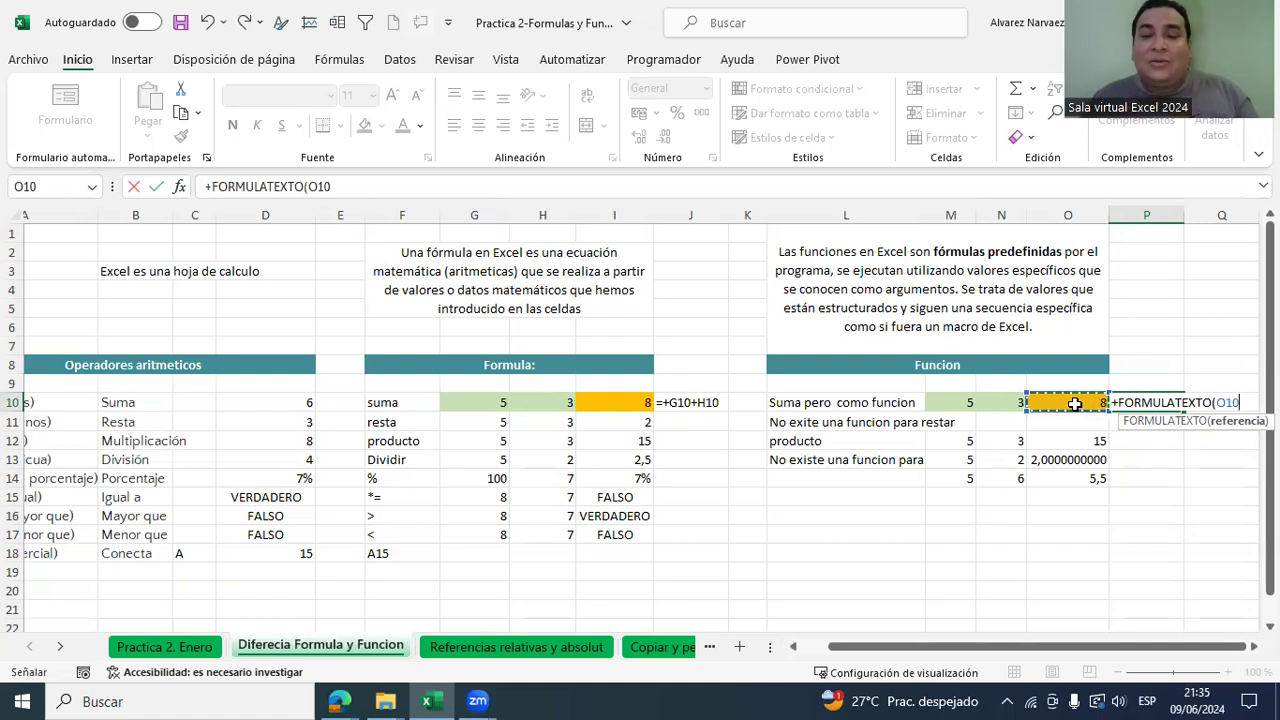
{"action": "key", "text": "Return"}
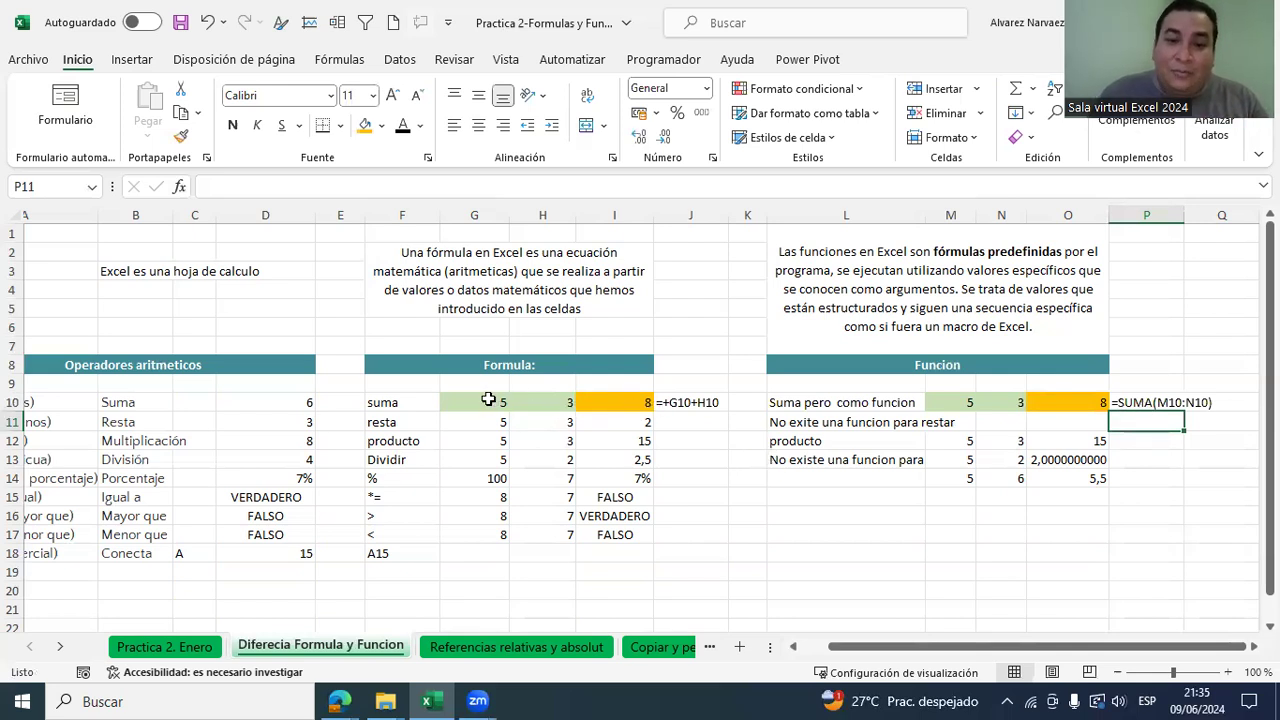
Step: Compare the operands and results of both row 10 sums, along with their formula texts in J10 and P10
{"action": "left_click_drag", "start_coordinate": [484, 398], "coordinate": [542, 402]}
{"action": "left_click_drag", "start_coordinate": [945, 404], "coordinate": [983, 404]}
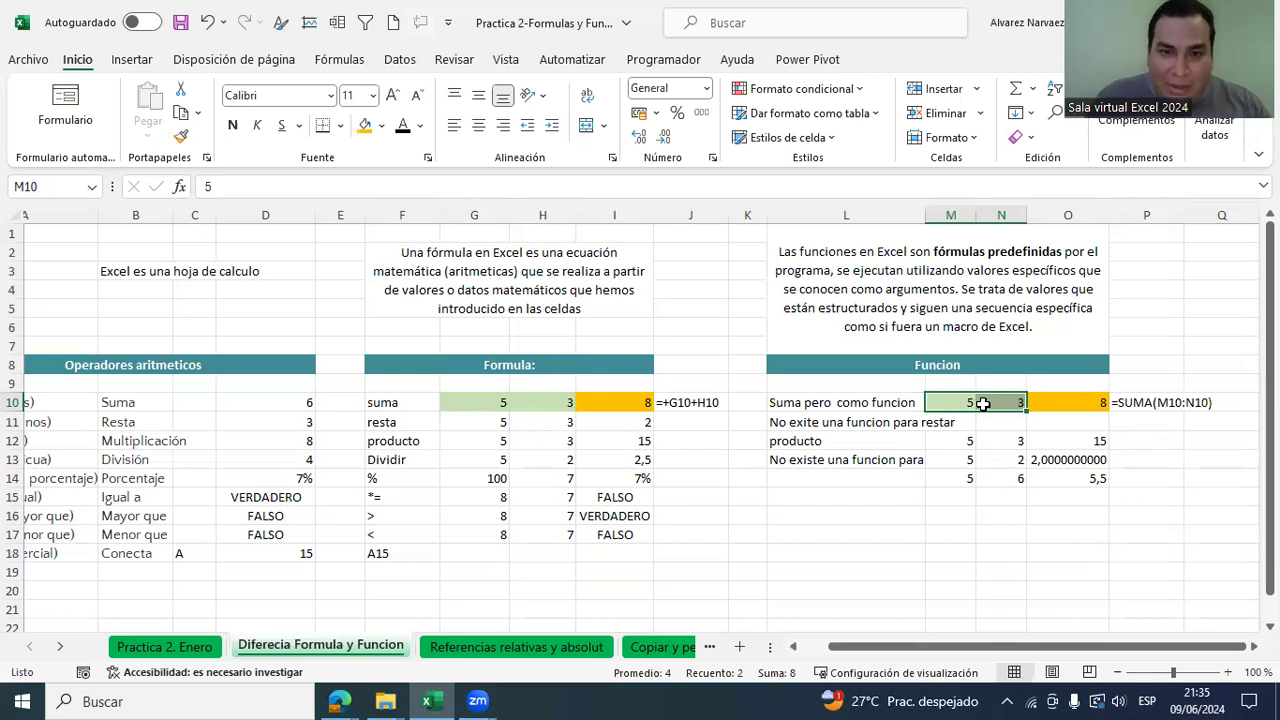
{"action": "left_click", "coordinate": [669, 401]}
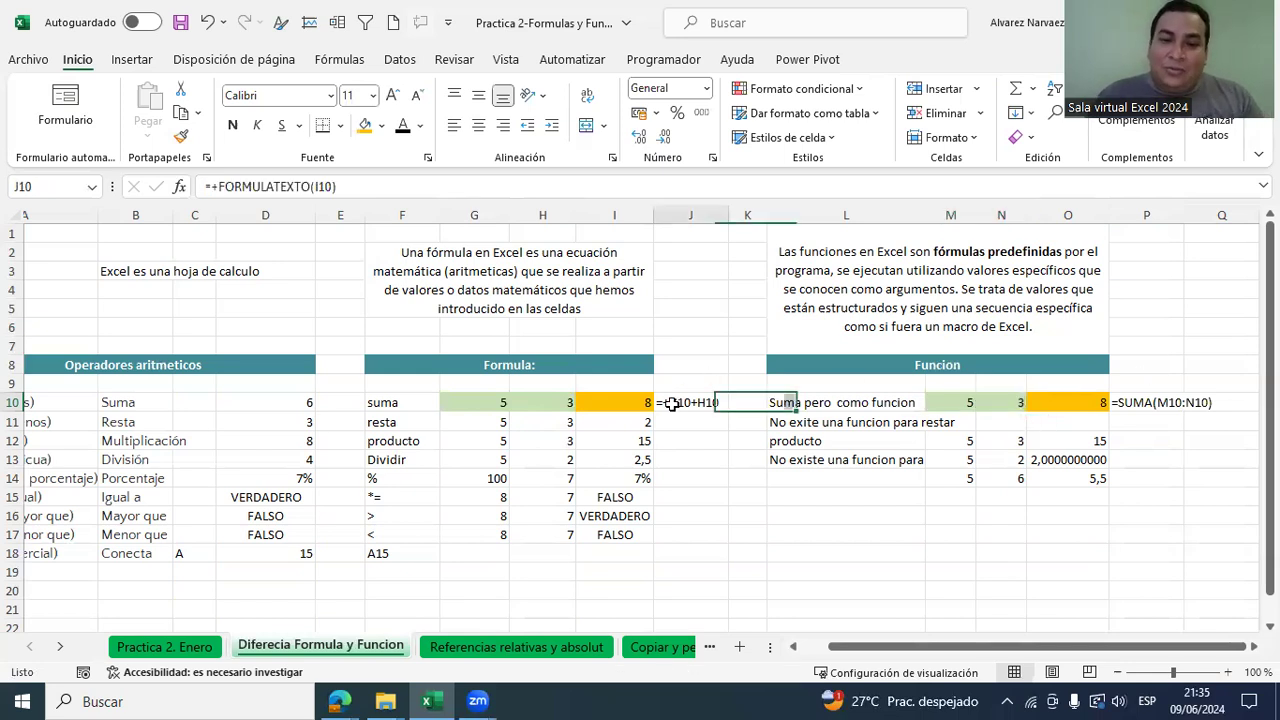
{"action": "left_click", "coordinate": [1142, 404]}
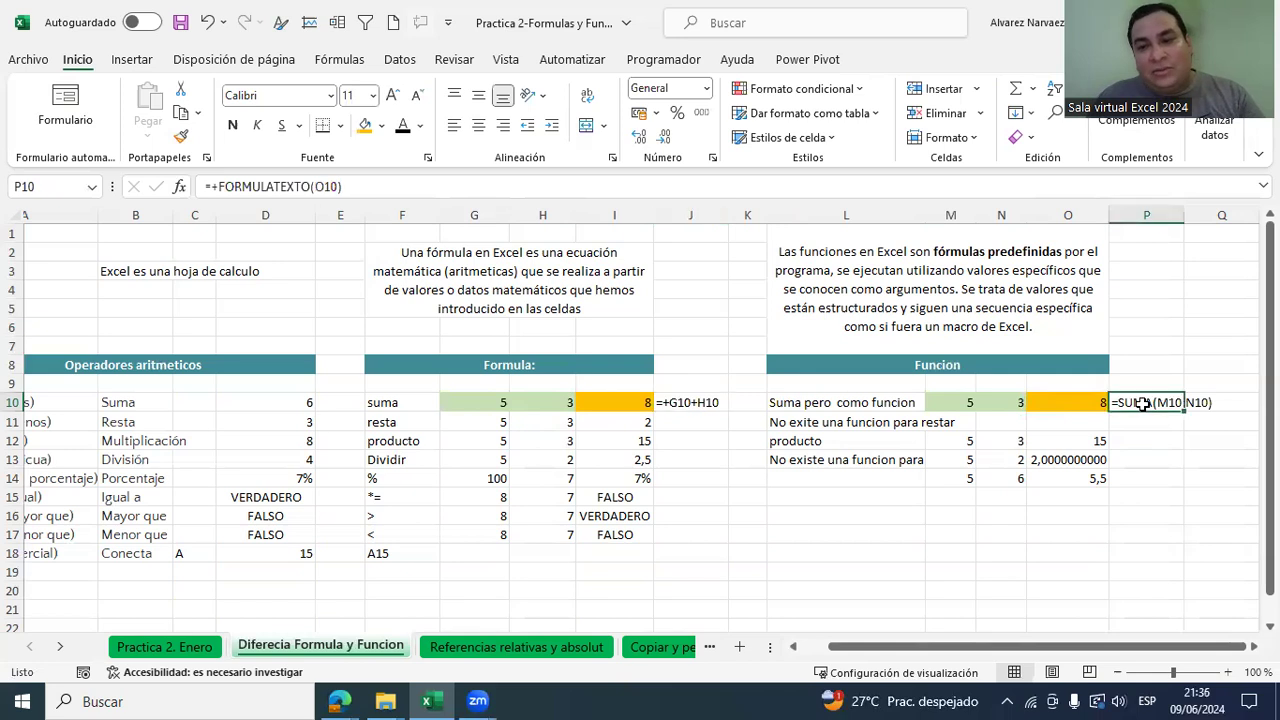
{"action": "left_click", "coordinate": [1078, 408]}
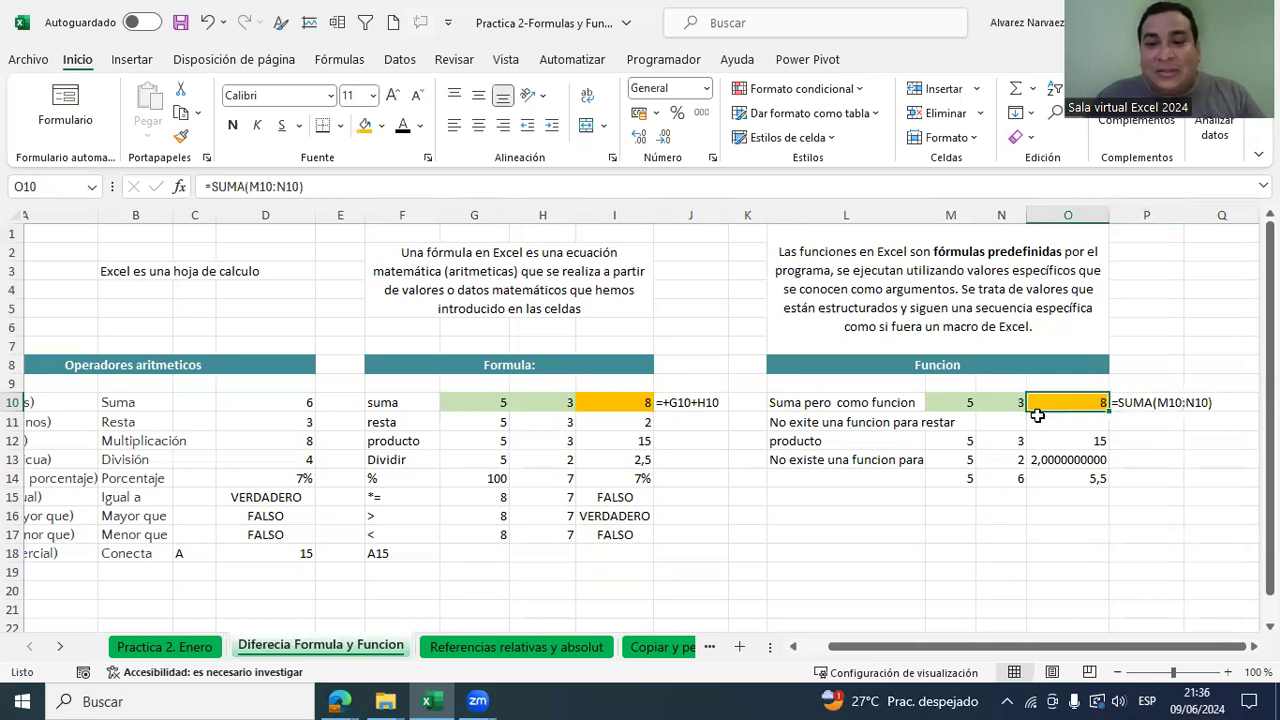
{"action": "left_click", "coordinate": [642, 398]}
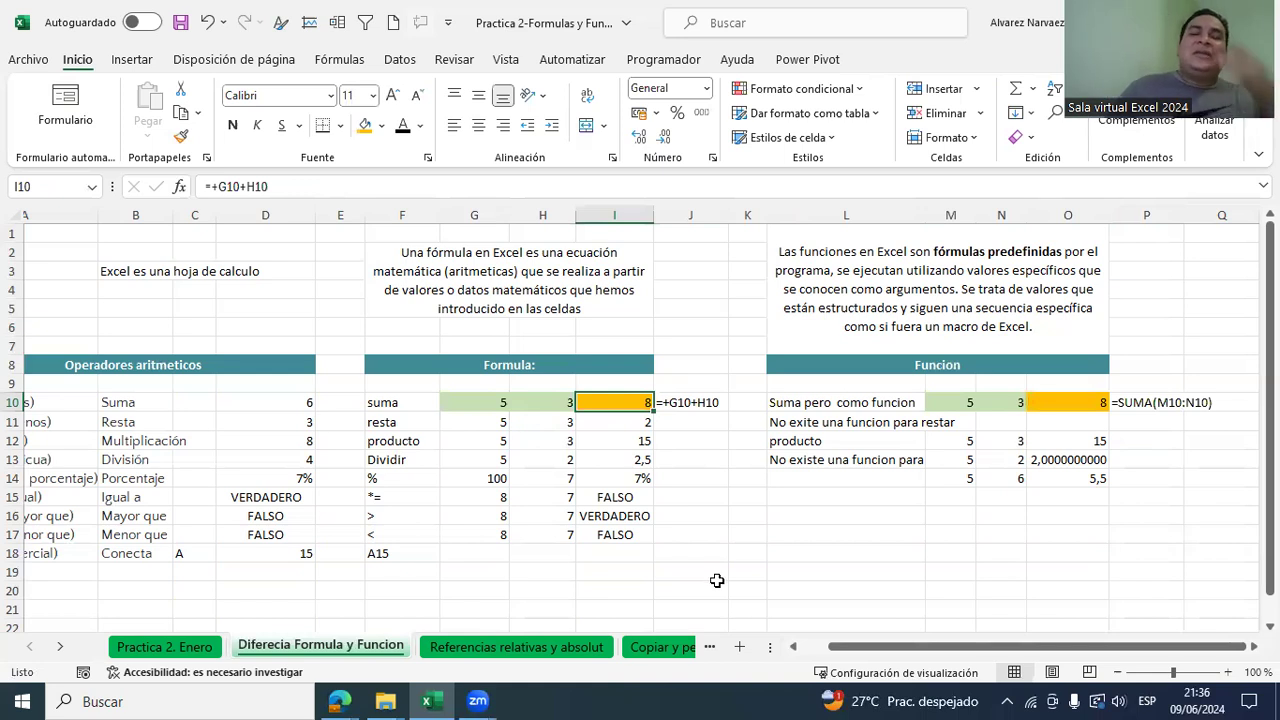
{"action": "left_click", "coordinate": [535, 402]}
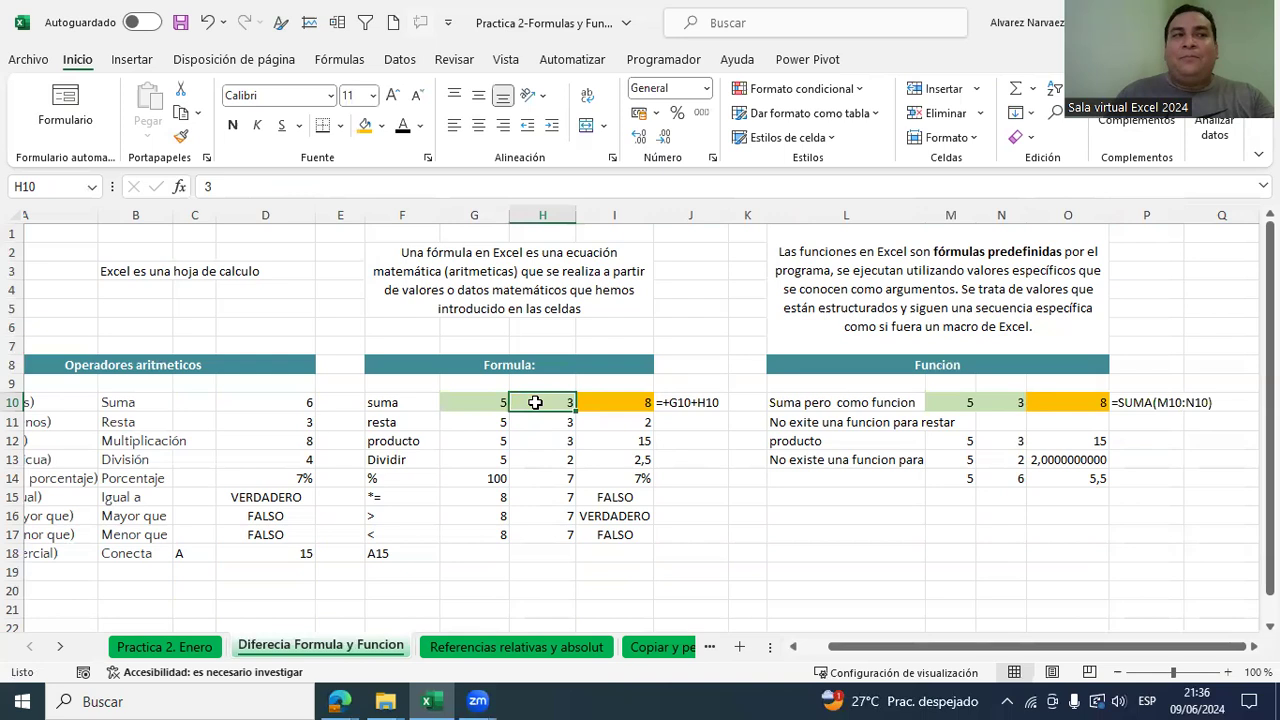
{"action": "left_click", "coordinate": [684, 402]}
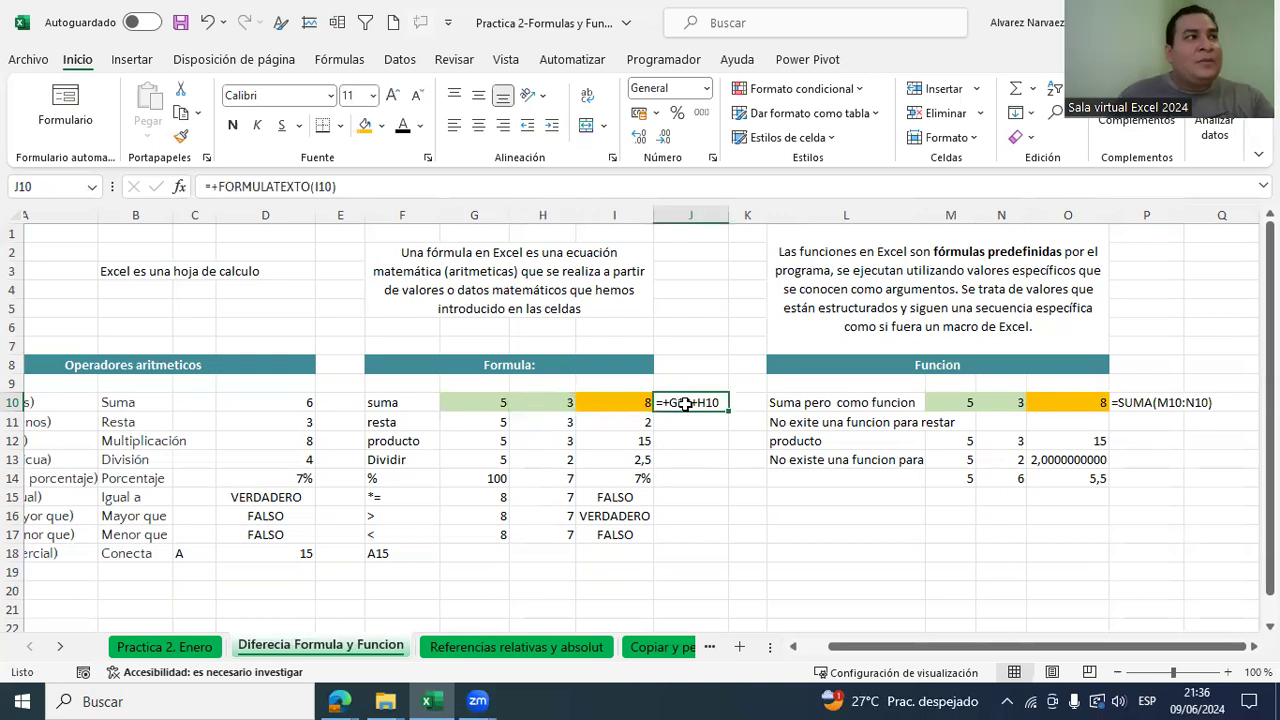
{"action": "left_click", "coordinate": [1152, 403]}
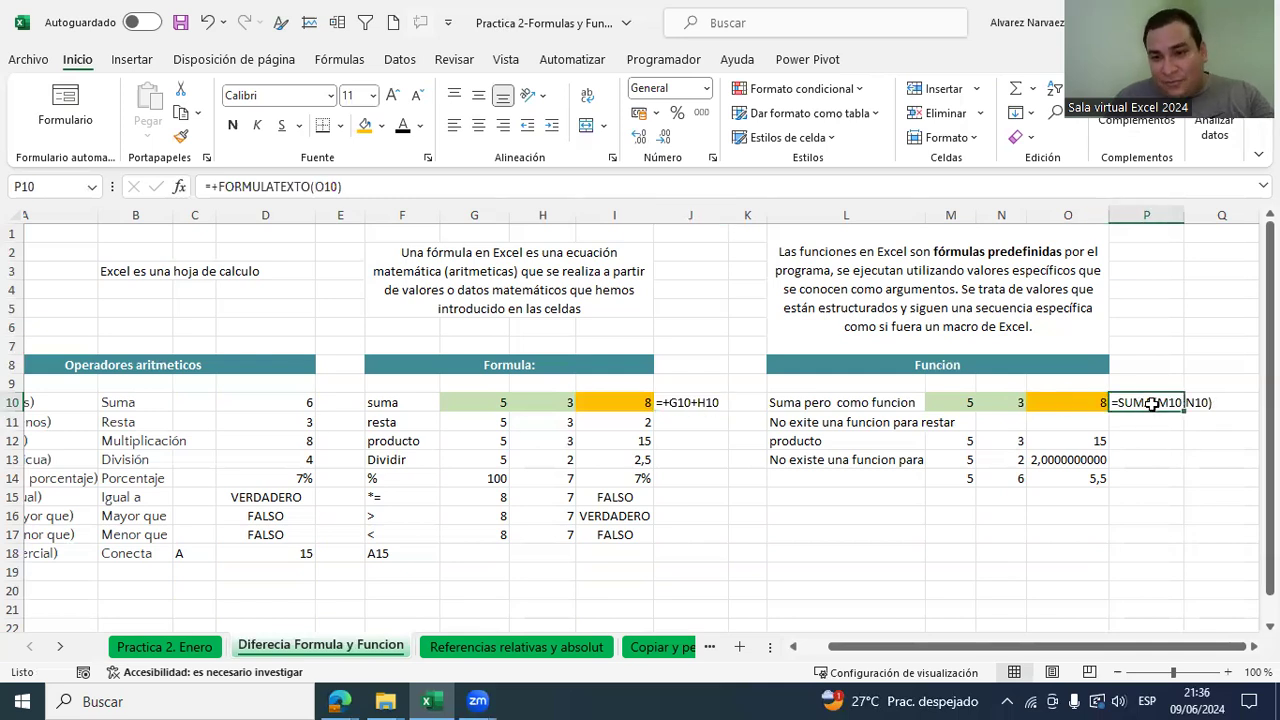
{"action": "left_click", "coordinate": [667, 402]}
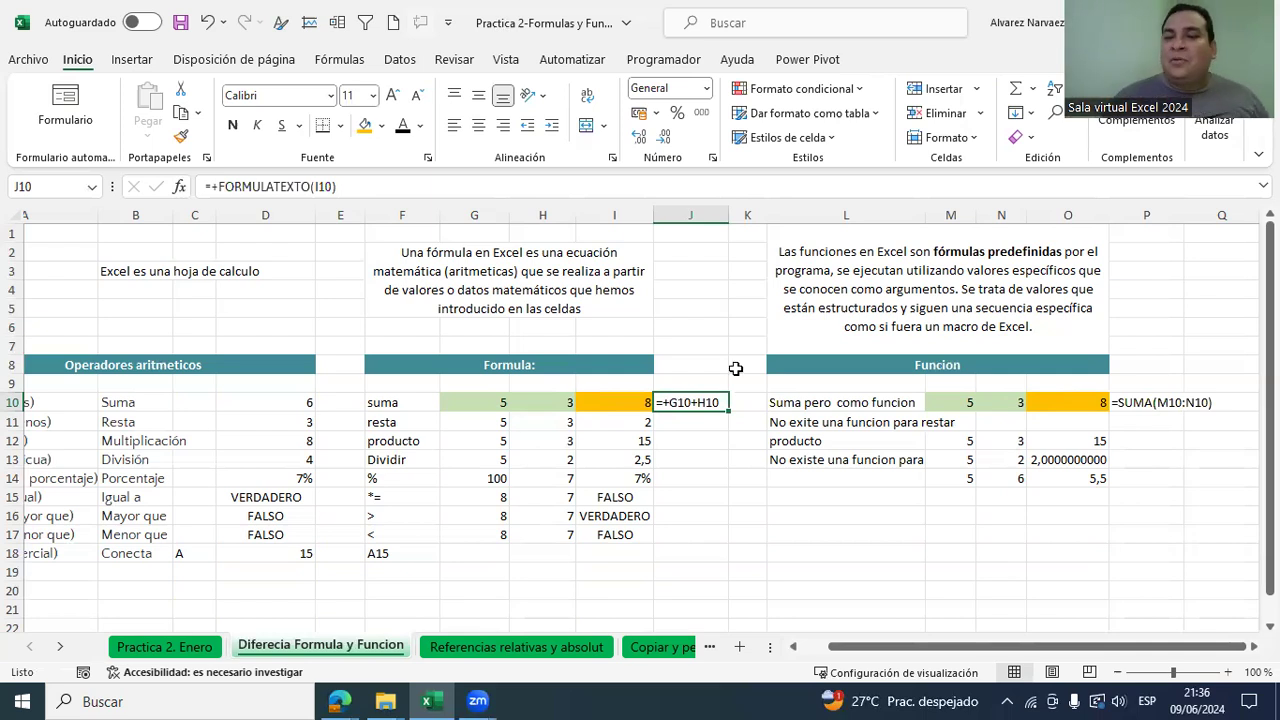
{"action": "left_click", "coordinate": [1115, 403]}
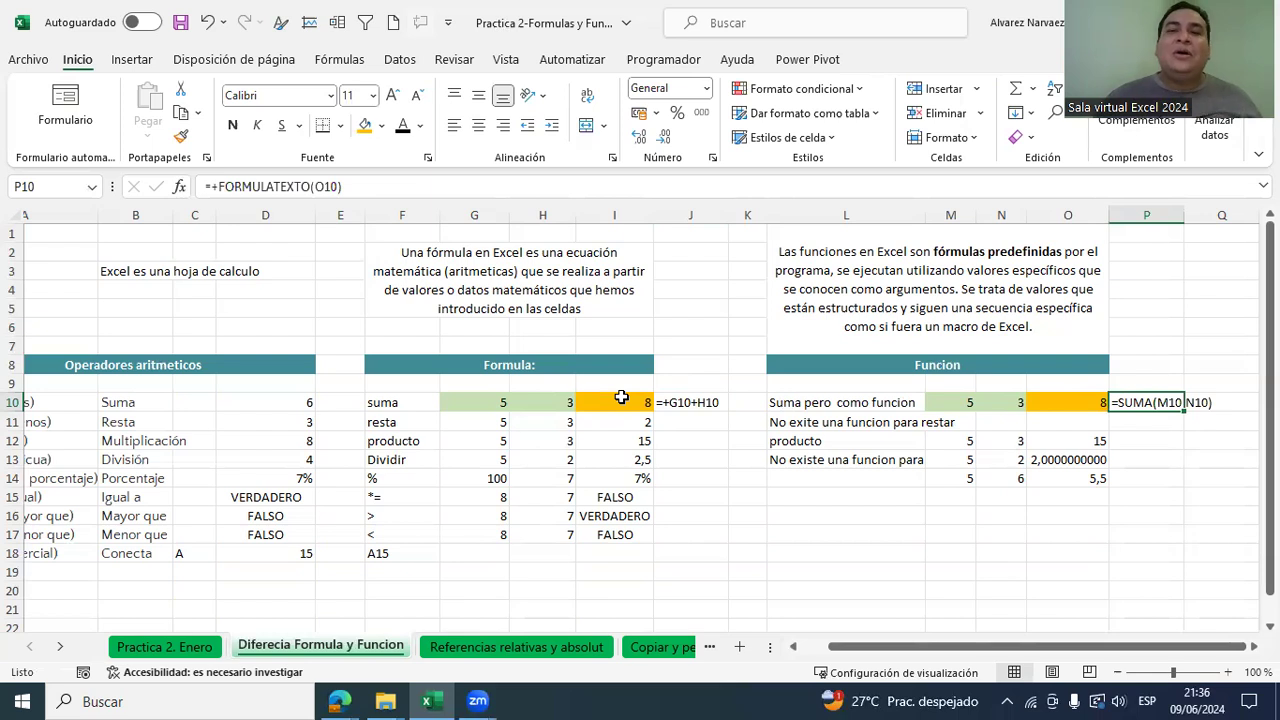
Step: Replace the second operand of the sum formula, H10, with the text hola and check the result in I10
{"action": "left_click", "coordinate": [556, 402]}
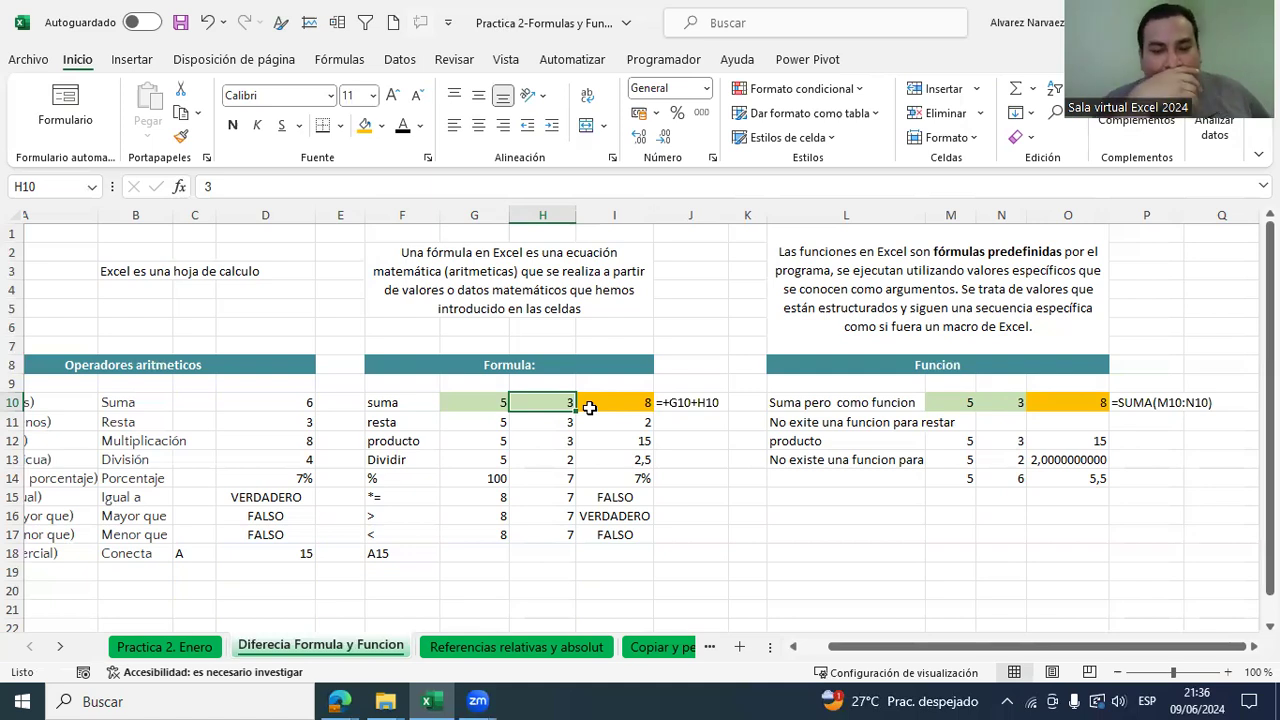
{"action": "type", "text": "h"}
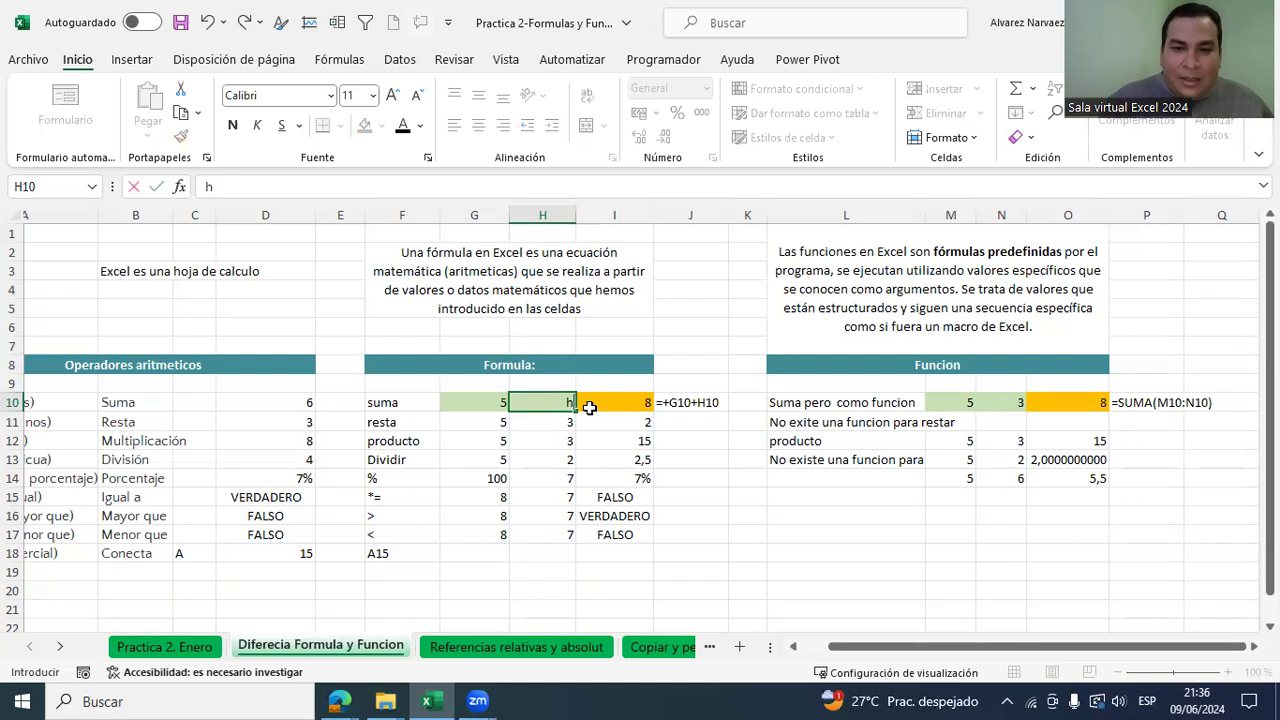
{"action": "key", "text": "Return"}
{"action": "left_click", "coordinate": [590, 405]}
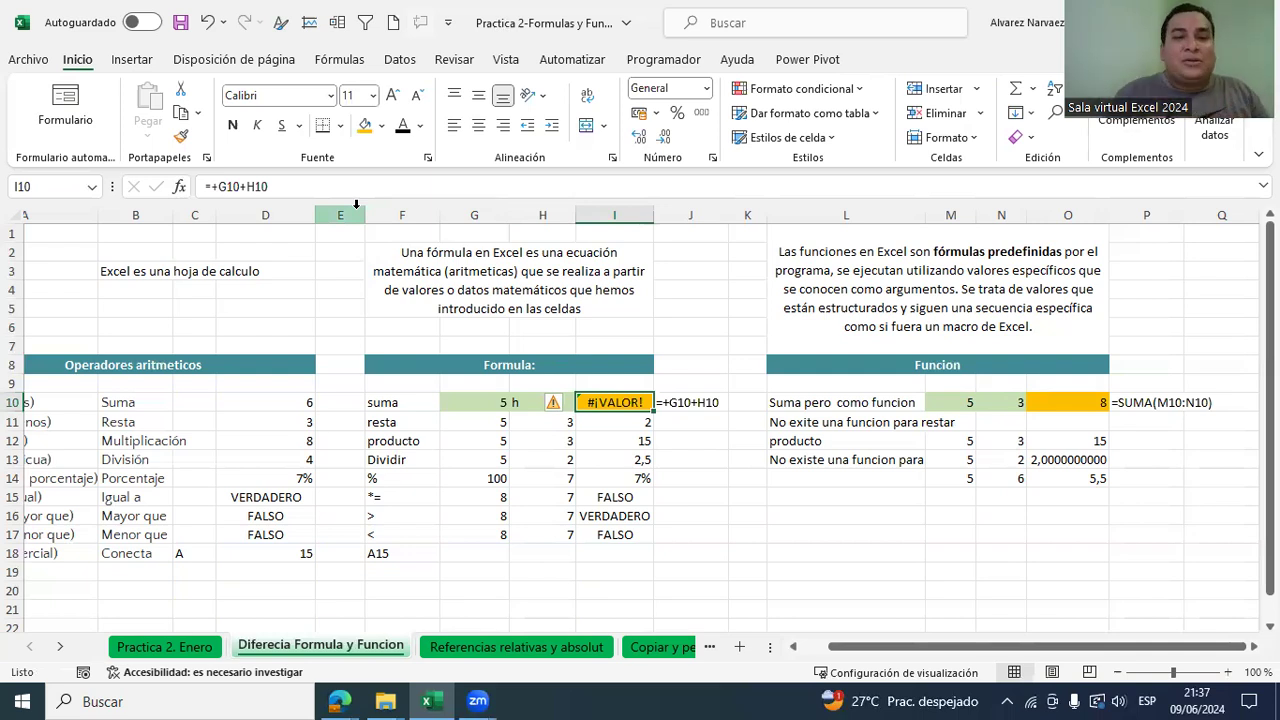
{"action": "double_click", "coordinate": [536, 406]}
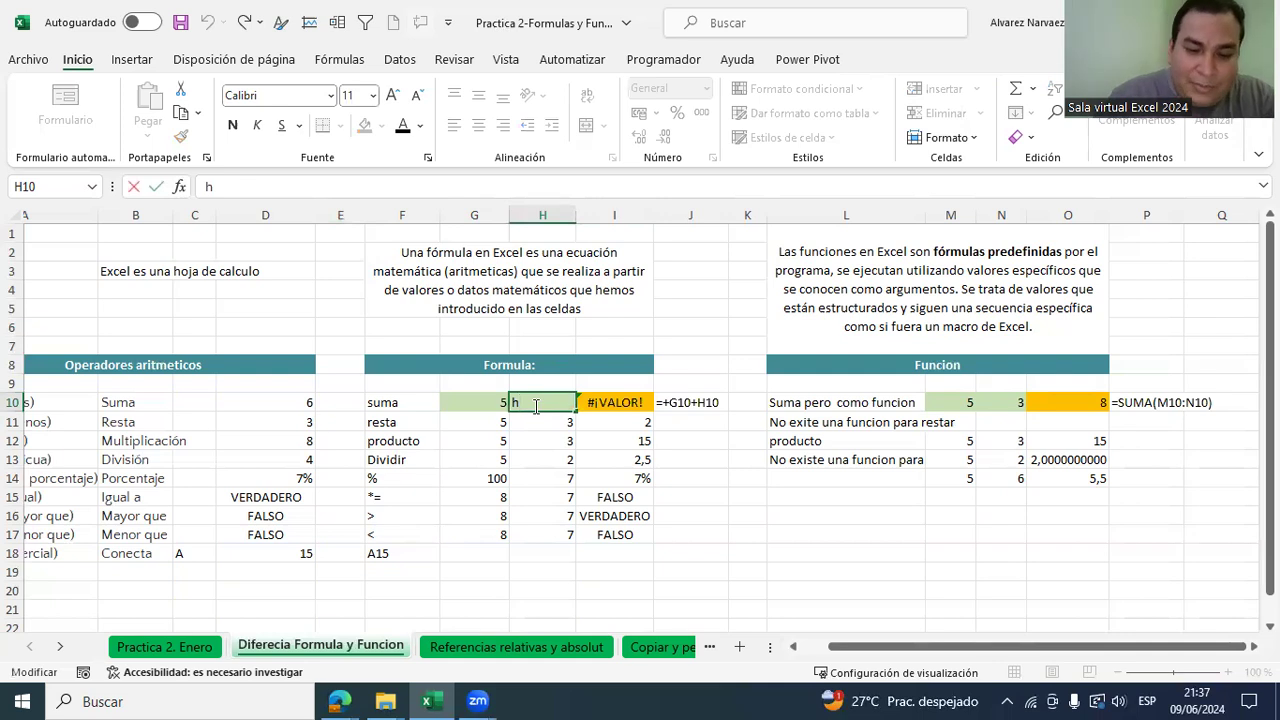
{"action": "type", "text": "ola"}
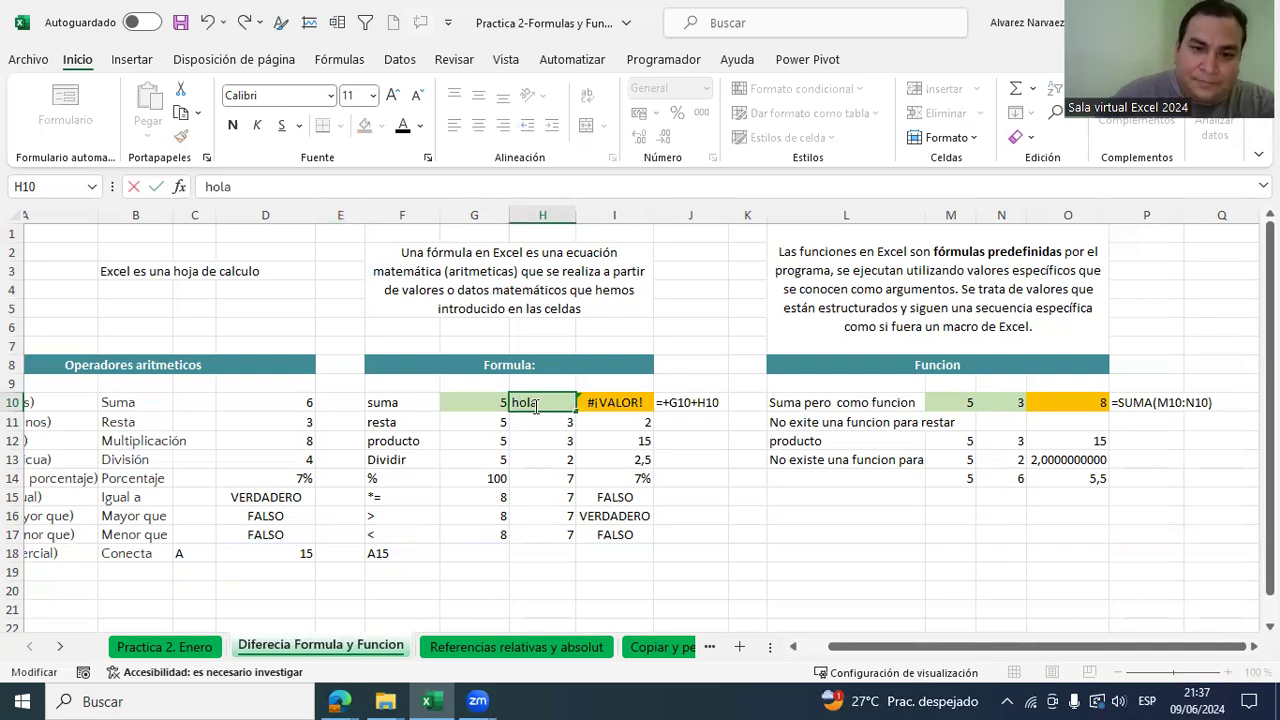
{"action": "left_click", "coordinate": [666, 472]}
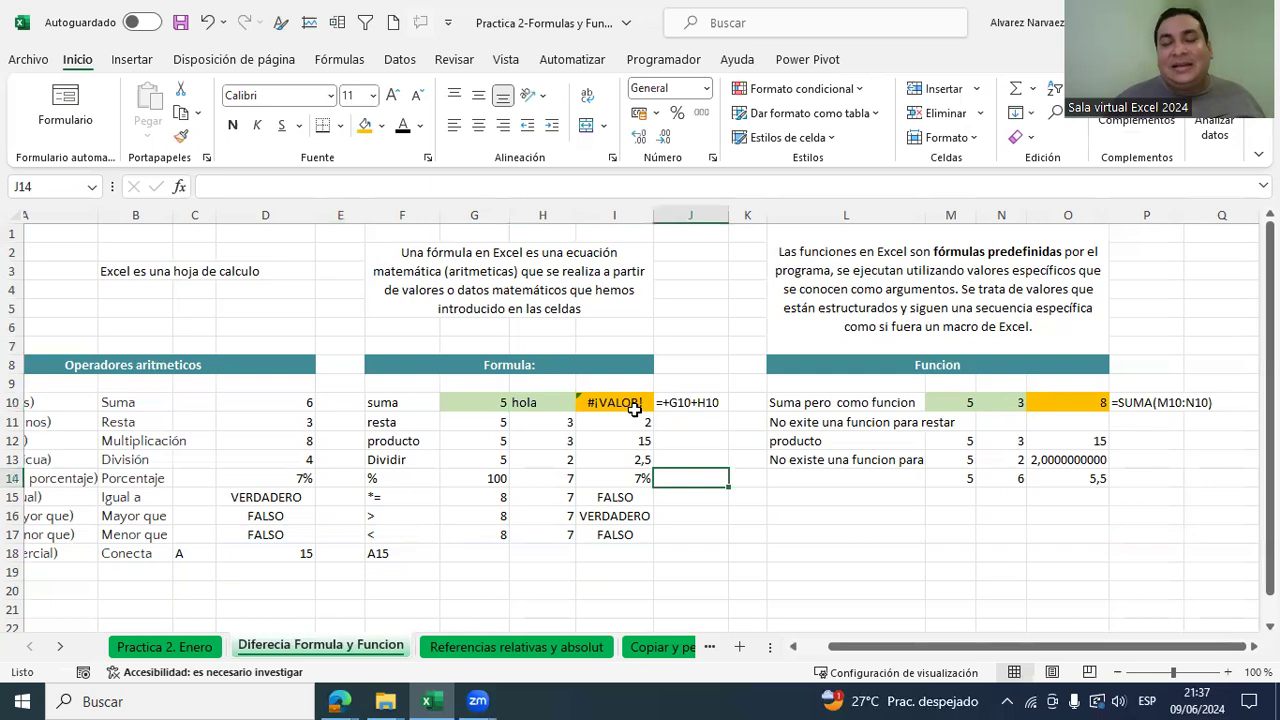
Step: Replace the second operand of the SUMA function, N10, with the text hola
{"action": "left_click", "coordinate": [1001, 404]}
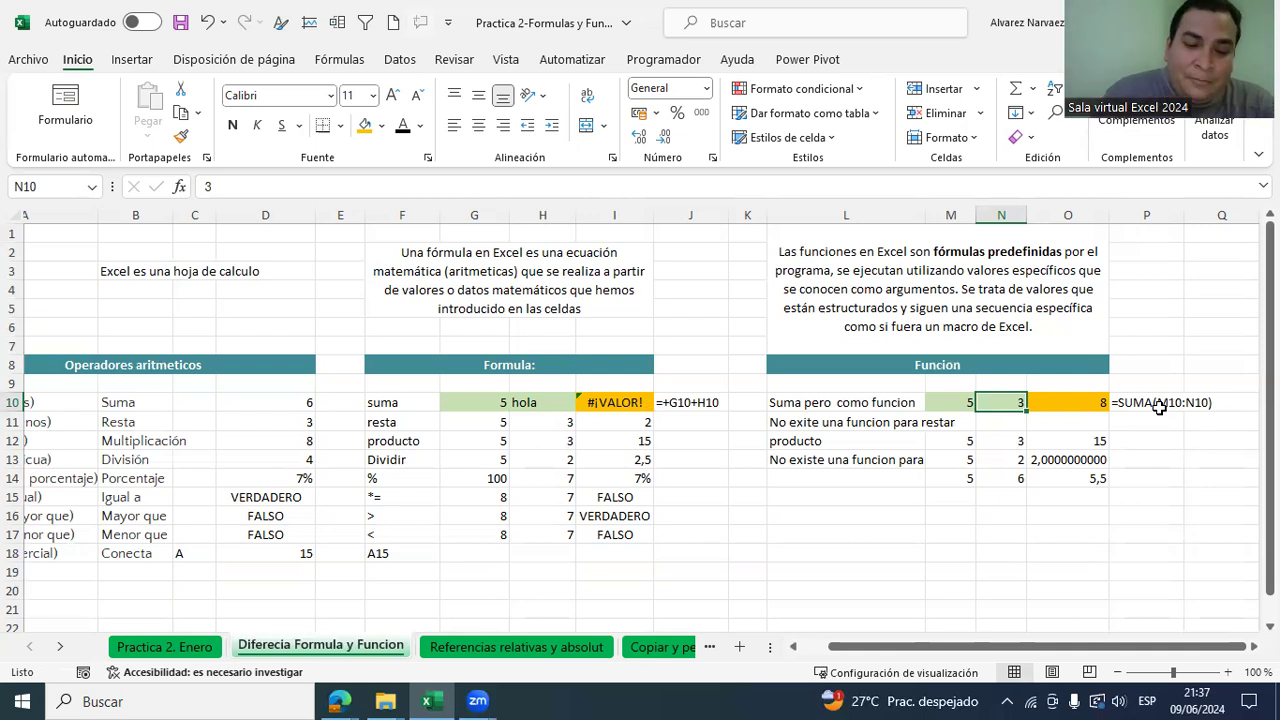
{"action": "type", "text": "hola"}
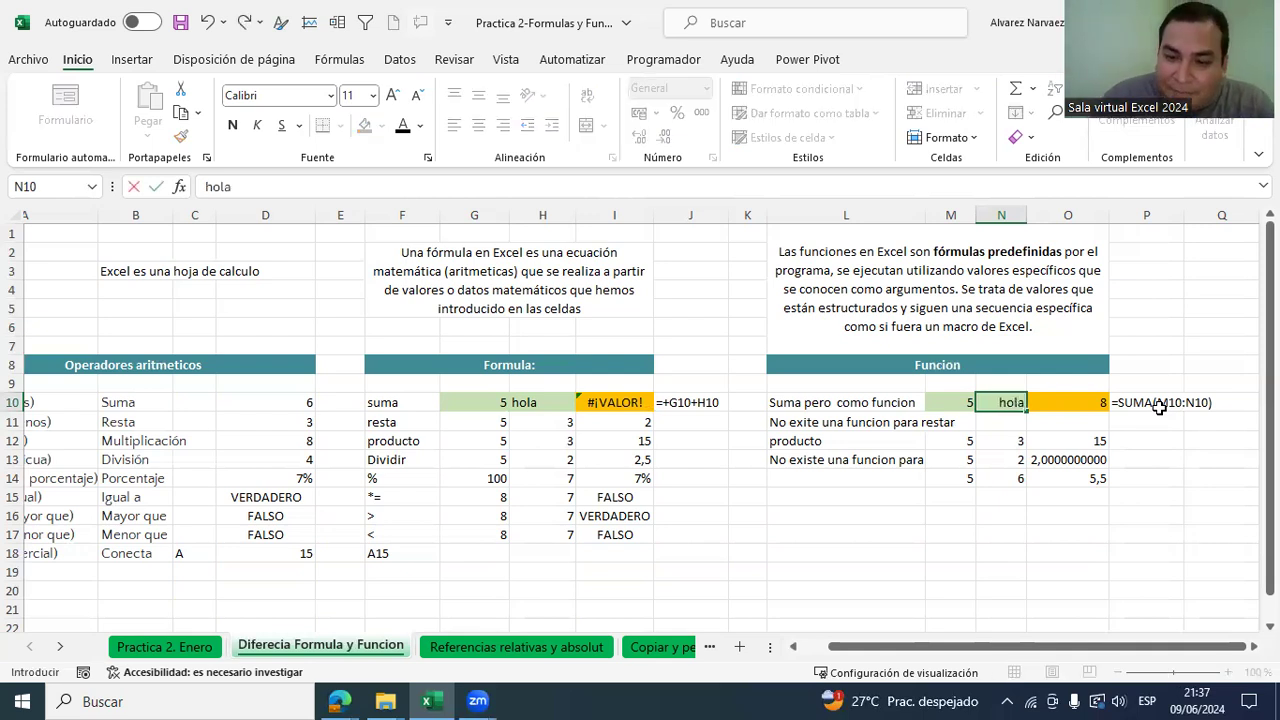
{"action": "key", "text": "Return"}
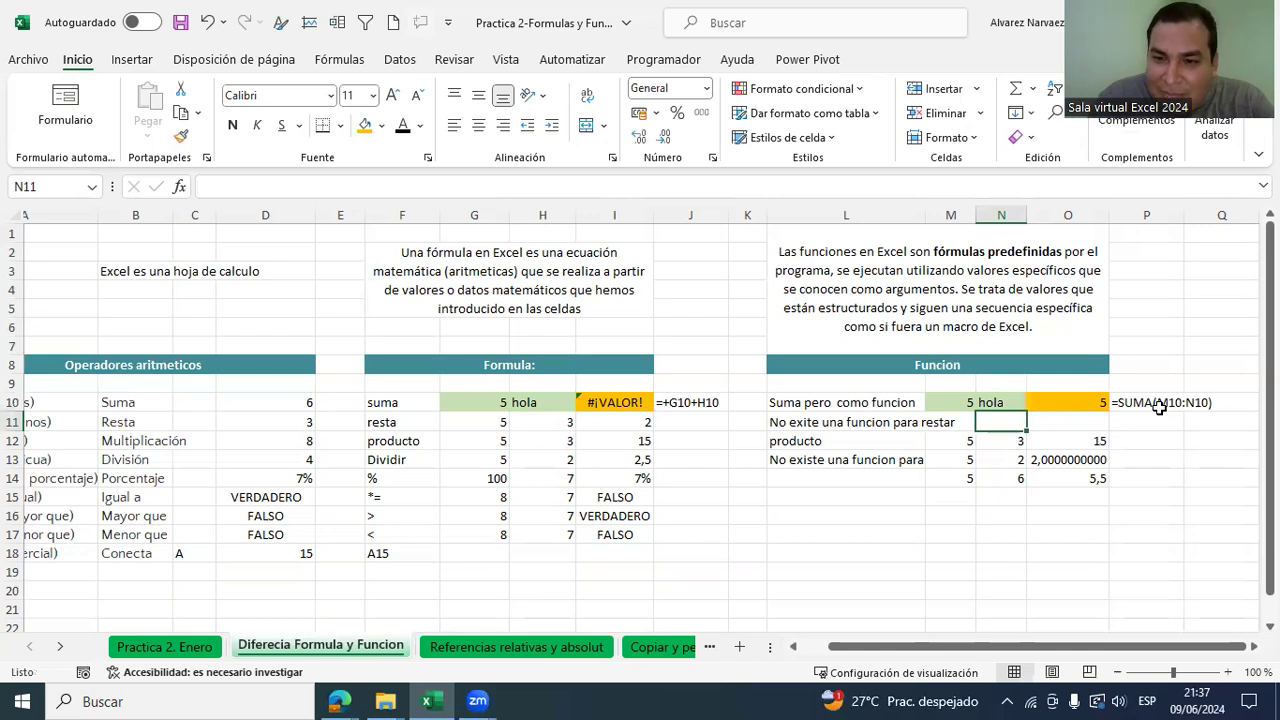
Step: Set N10 to 5 and change it back to hola to test how SUMA reacts
{"action": "key", "text": "Up"}
{"action": "type", "text": "5"}
{"action": "key", "text": "Return"}
{"action": "key", "text": "Up"}
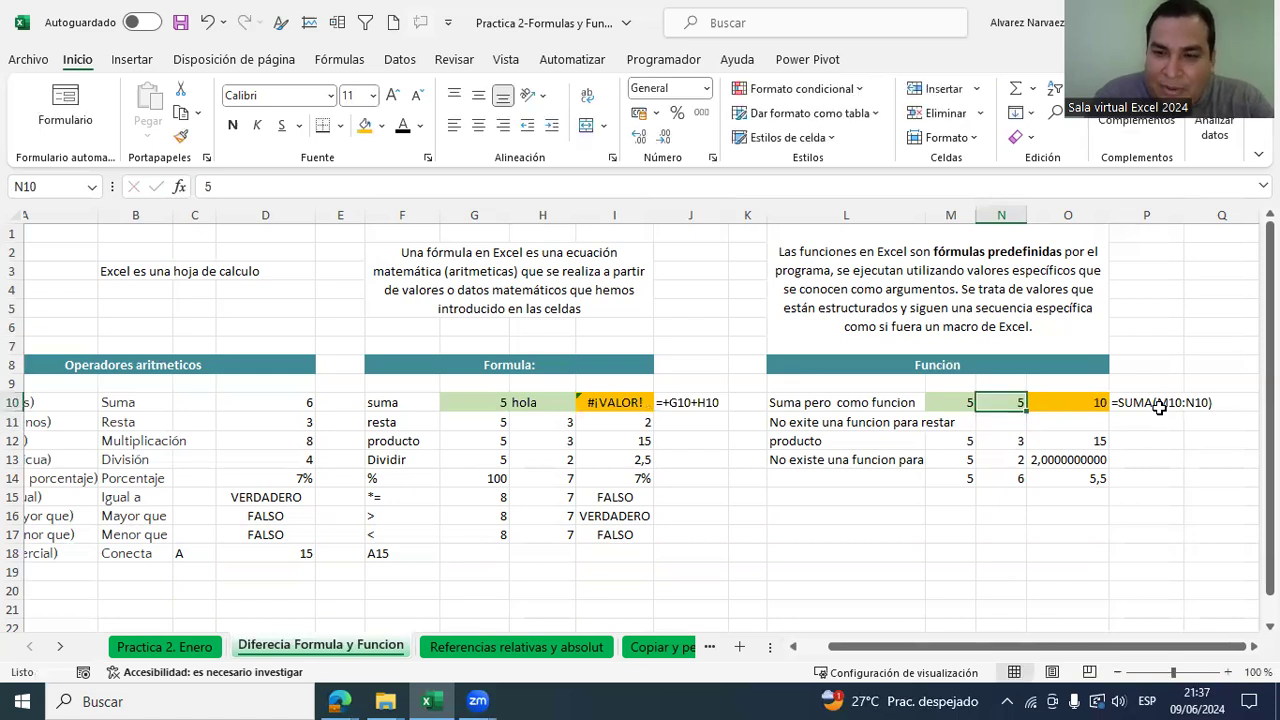
{"action": "type", "text": "hola"}
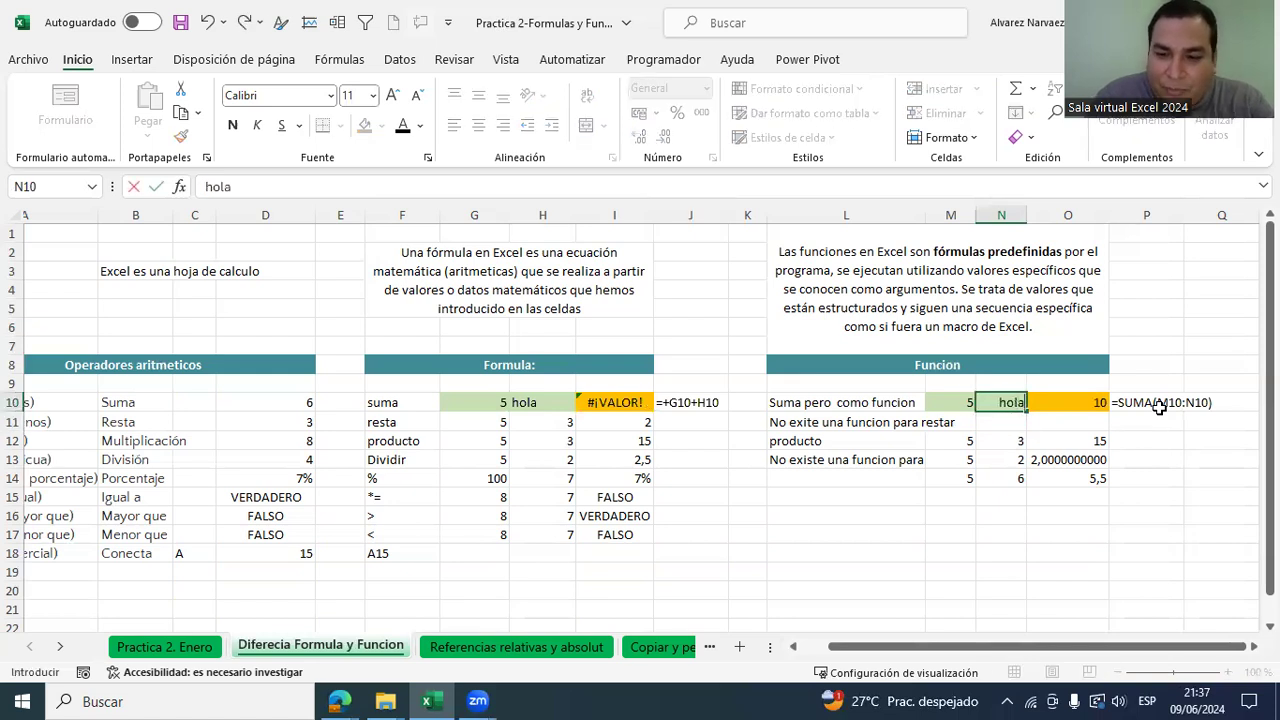
{"action": "key", "text": "Return"}
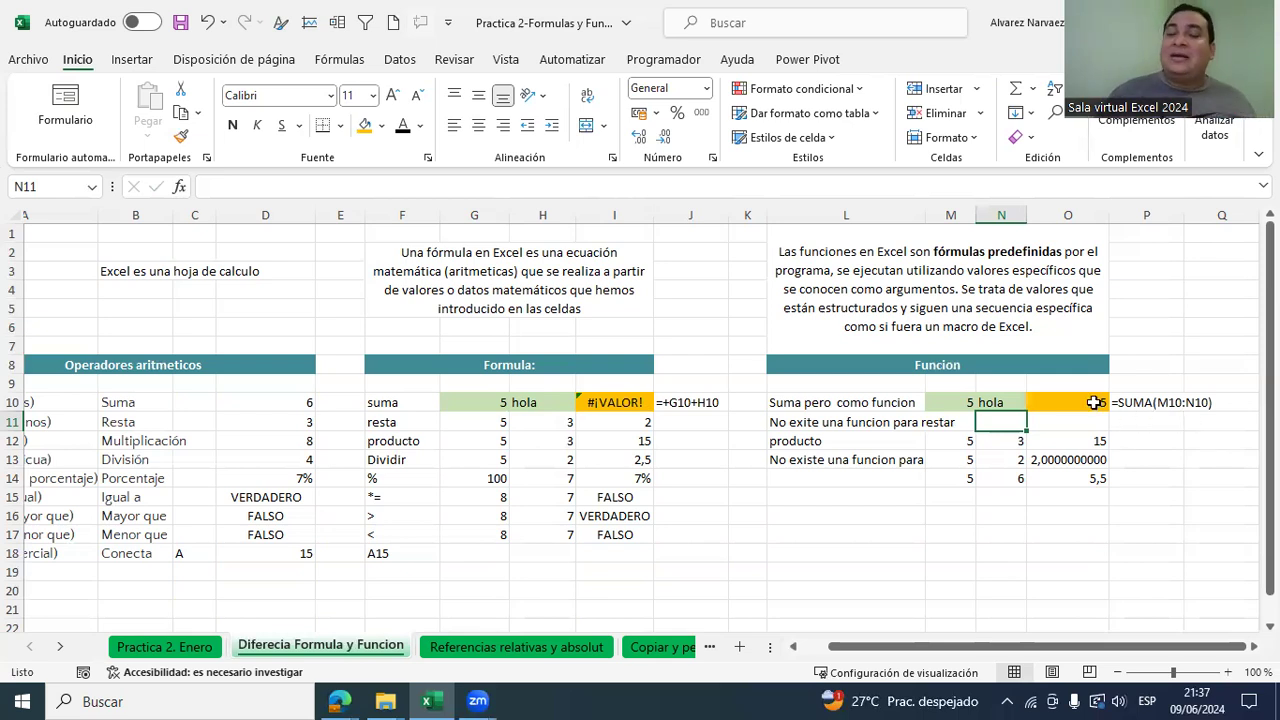
Step: Examine the SUMA function in O10 and its text in P10, and review the arithmetic operator list and the resta example
{"action": "left_click", "coordinate": [1141, 403]}
{"action": "left_click", "coordinate": [1096, 403]}
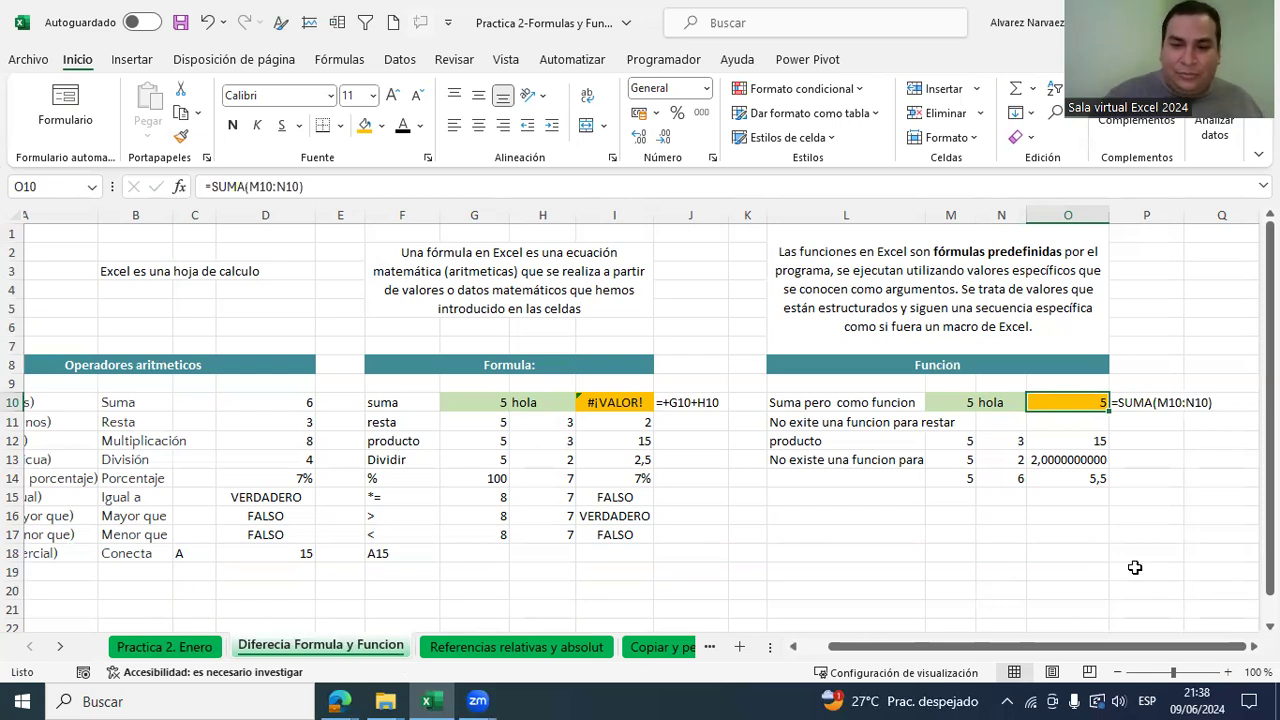
{"action": "left_click_drag", "start_coordinate": [1100, 550], "coordinate": [12, 491]}
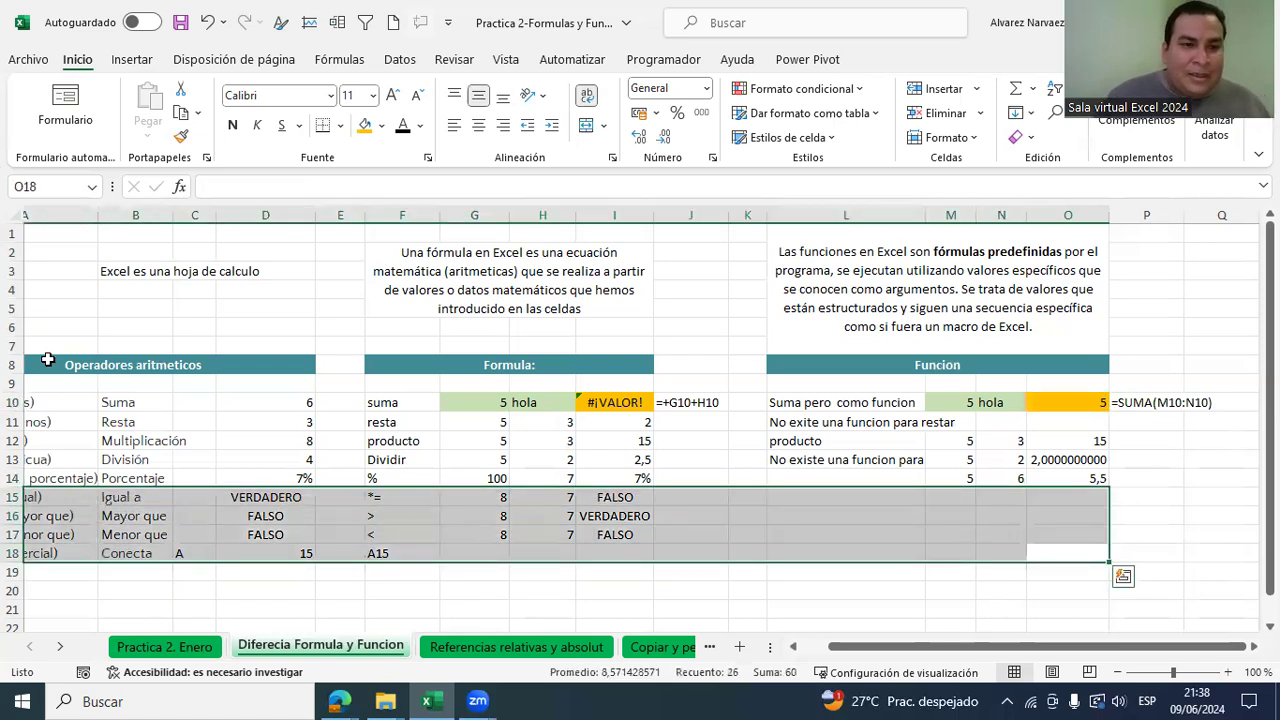
{"action": "scroll", "coordinate": [1000, 555], "scroll_direction": "down", "scroll_amount": 1}
{"action": "scroll", "coordinate": [1089, 570], "scroll_direction": "up", "scroll_amount": 1}
{"action": "left_click_drag", "start_coordinate": [850, 517], "coordinate": [45, 478]}
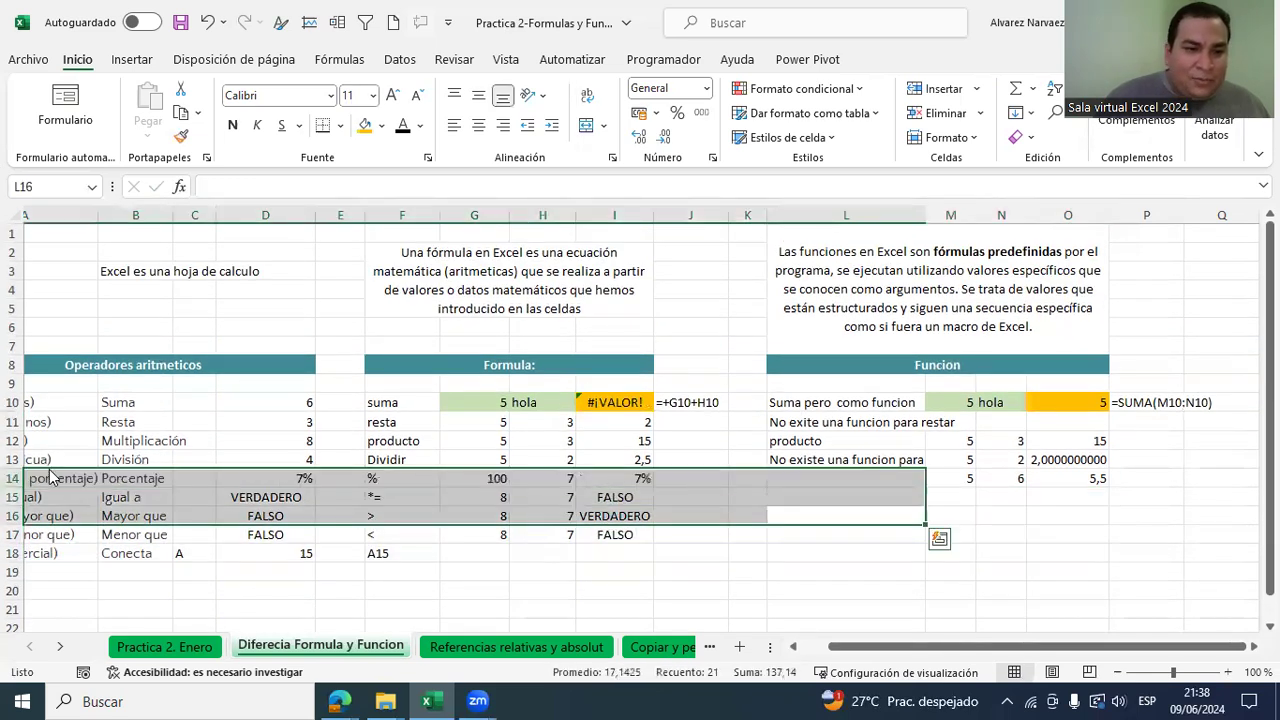
{"action": "left_click", "coordinate": [47, 480]}
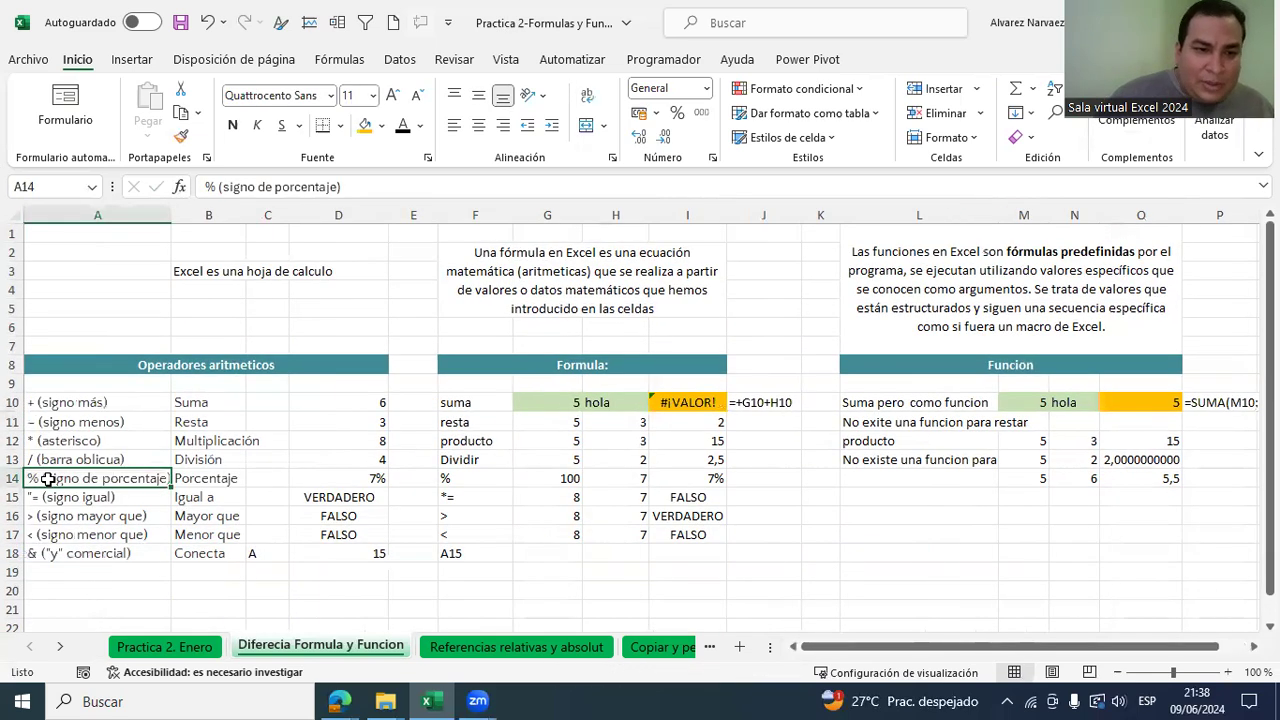
{"action": "left_click", "coordinate": [565, 422]}
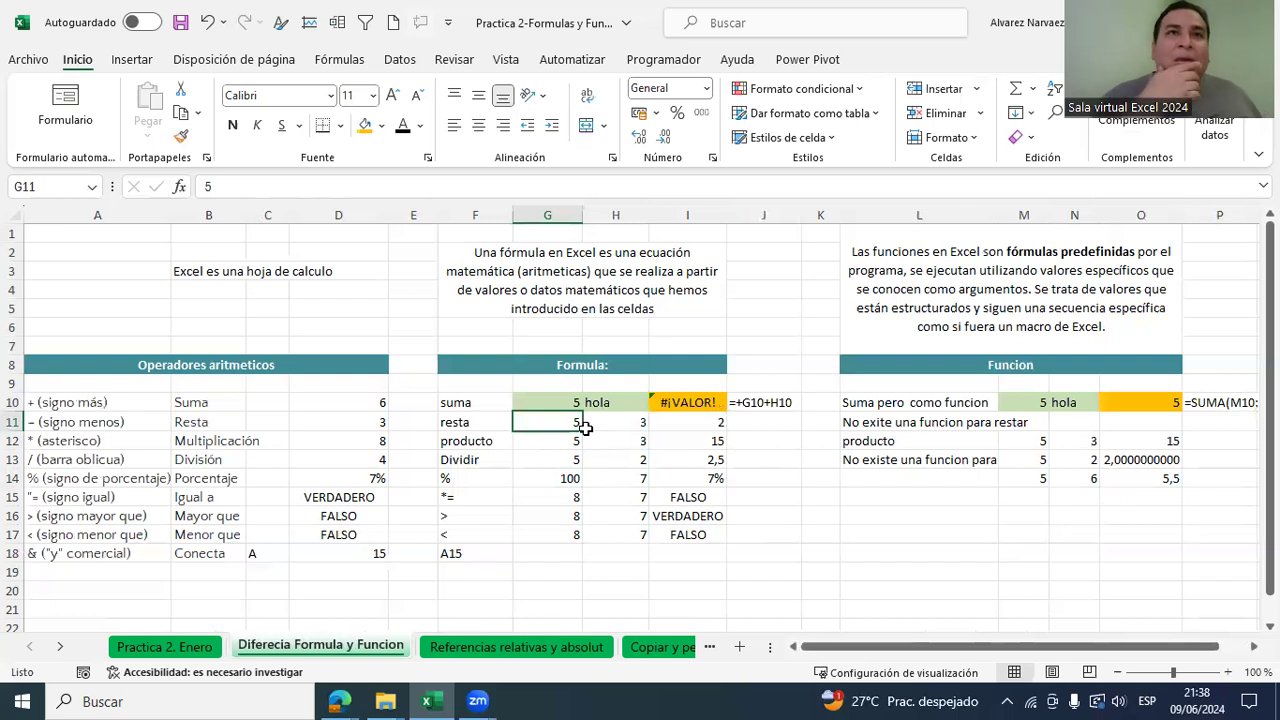
Step: Try starting the resta formula in I11 with a plus sign and with an equals sign, and clear the cell
{"action": "key", "text": "Right"}
{"action": "key", "text": "Right"}
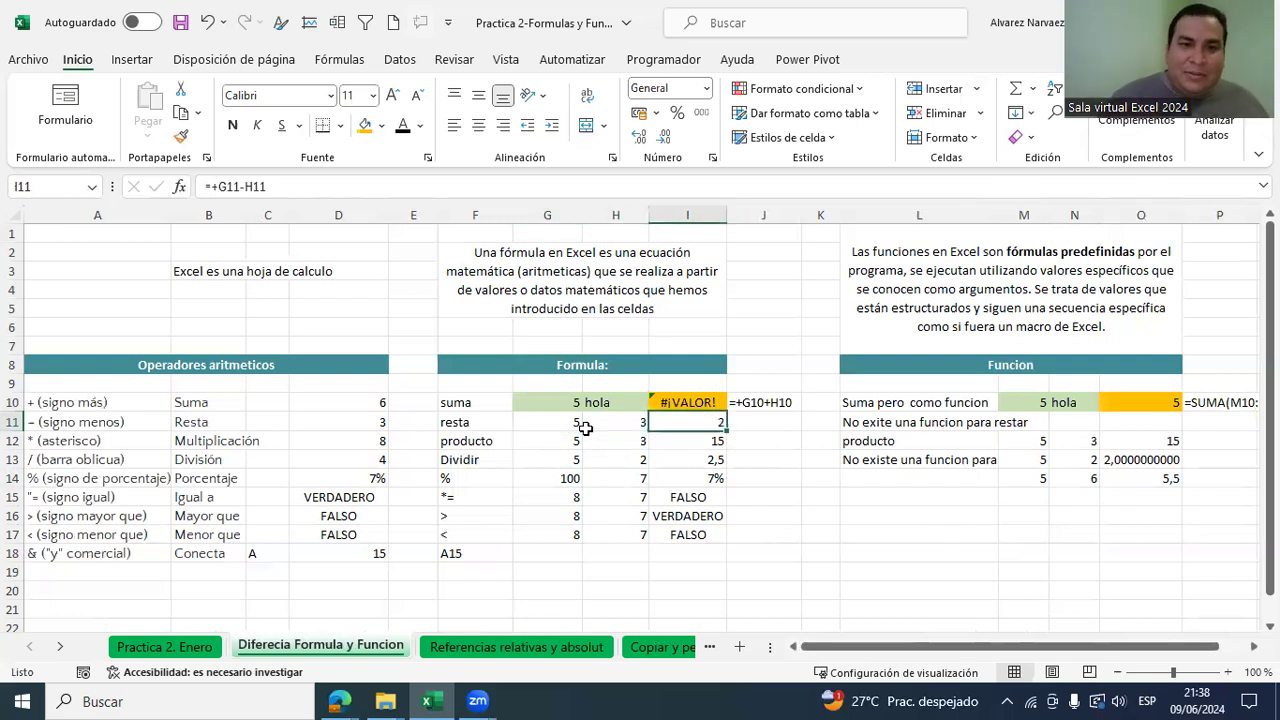
{"action": "type", "text": "+"}
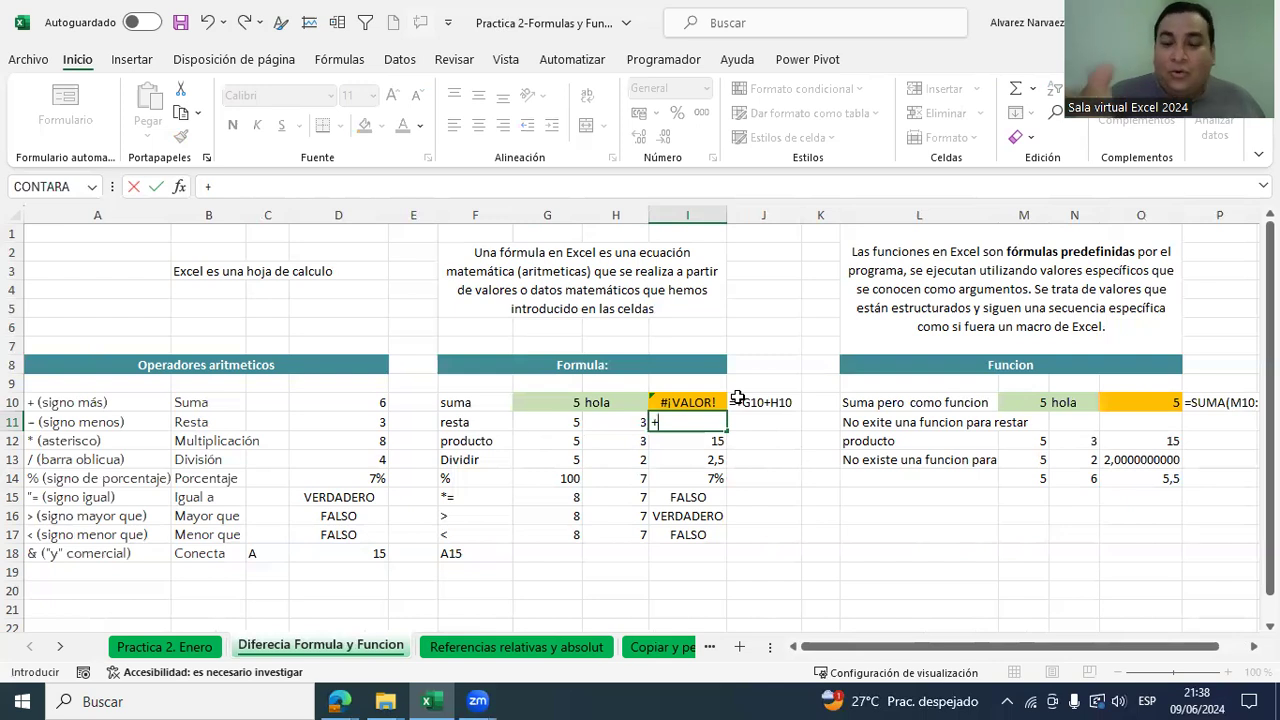
{"action": "key", "text": "BackSpace"}
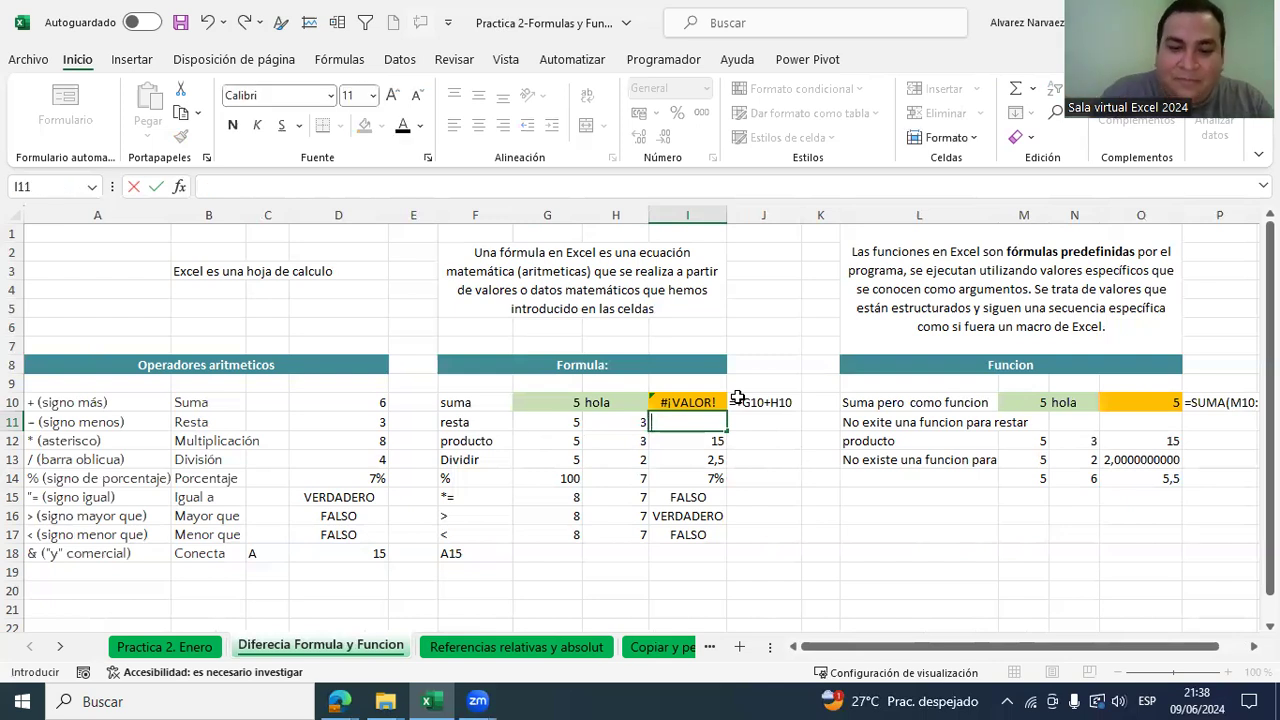
{"action": "type", "text": "="}
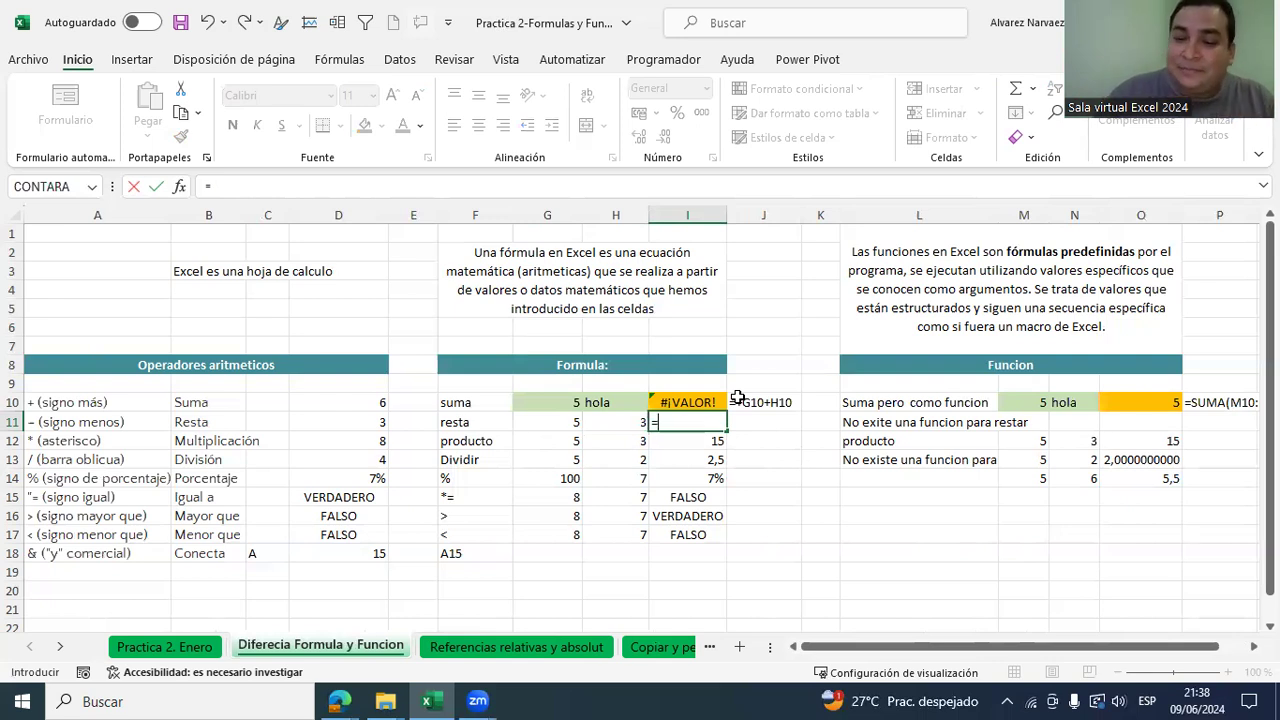
{"action": "key", "text": "BackSpace"}
{"action": "type", "text": "+"}
{"action": "key", "text": "Return"}
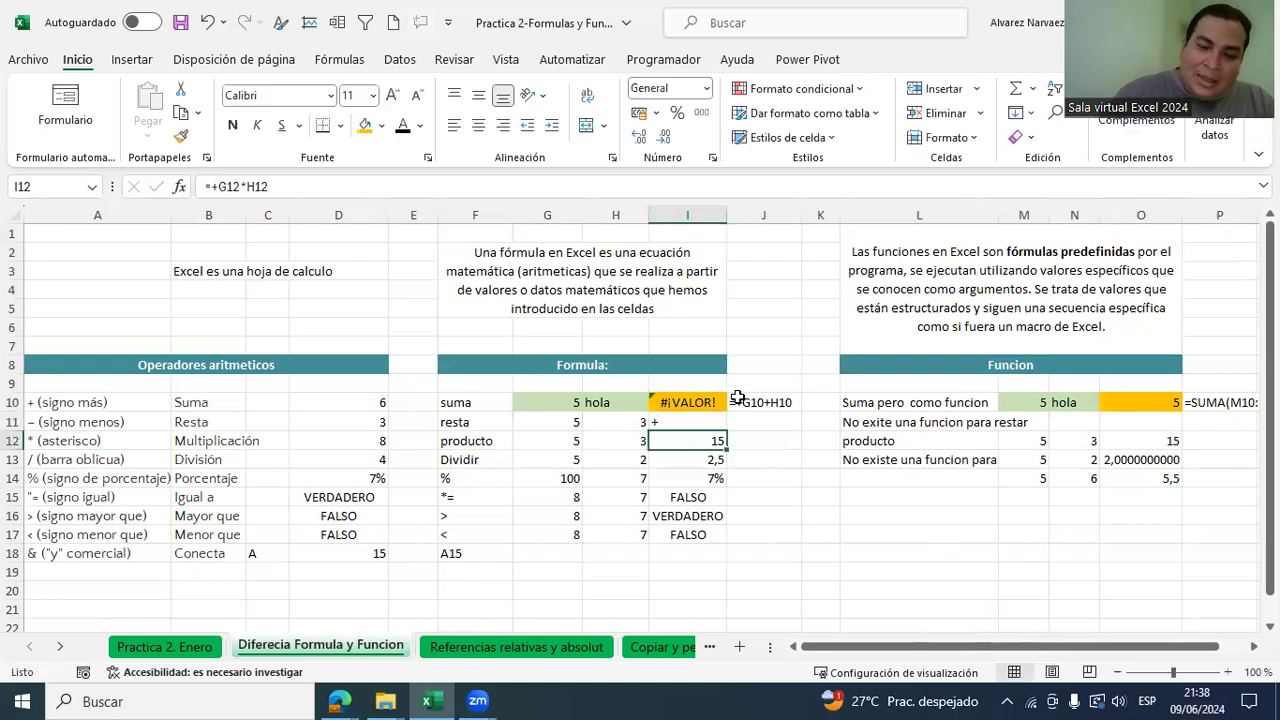
{"action": "key", "text": "Up"}
{"action": "key", "text": "BackSpace"}
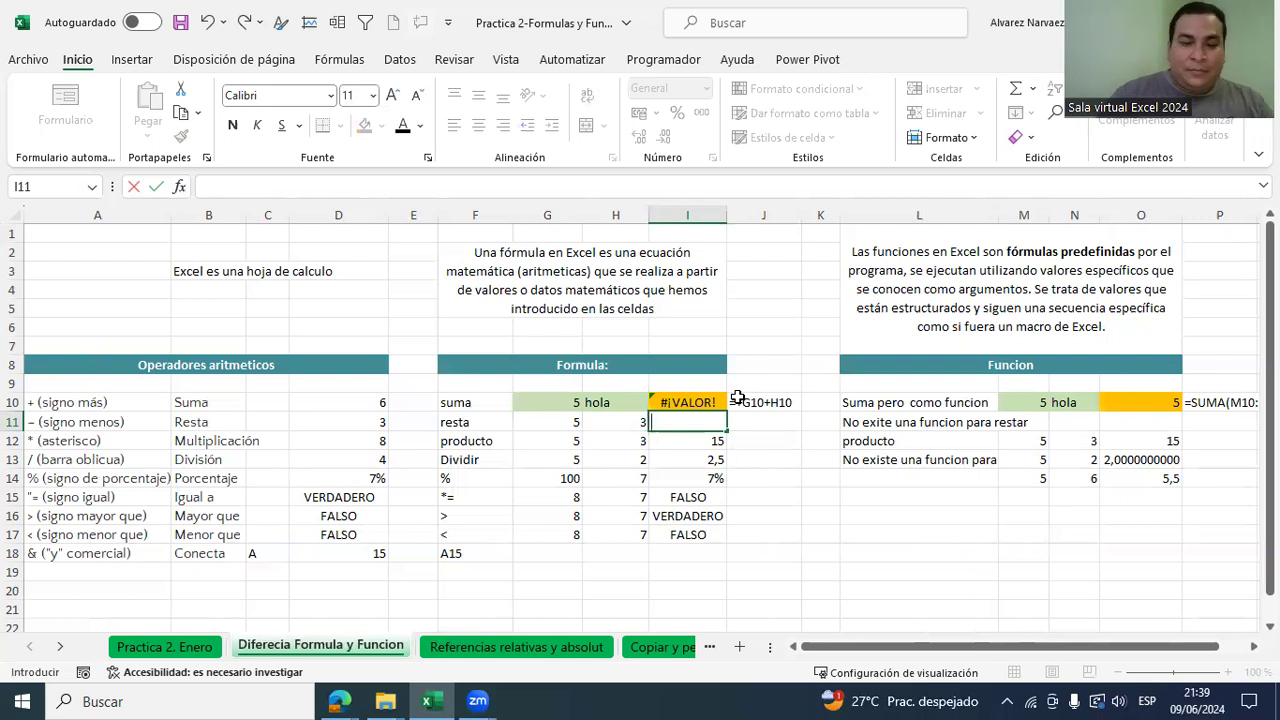
{"action": "left_click", "coordinate": [713, 531]}
{"action": "left_click", "coordinate": [690, 418]}
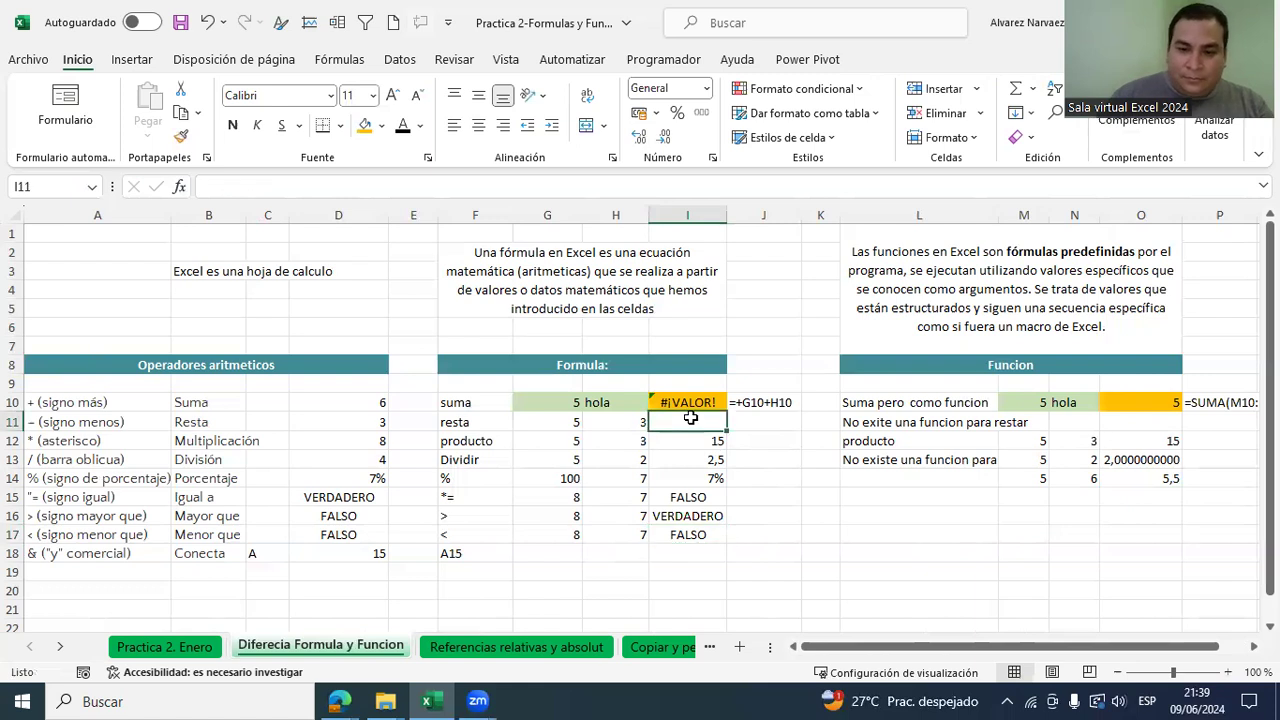
{"action": "key", "text": "ctrl+0"}
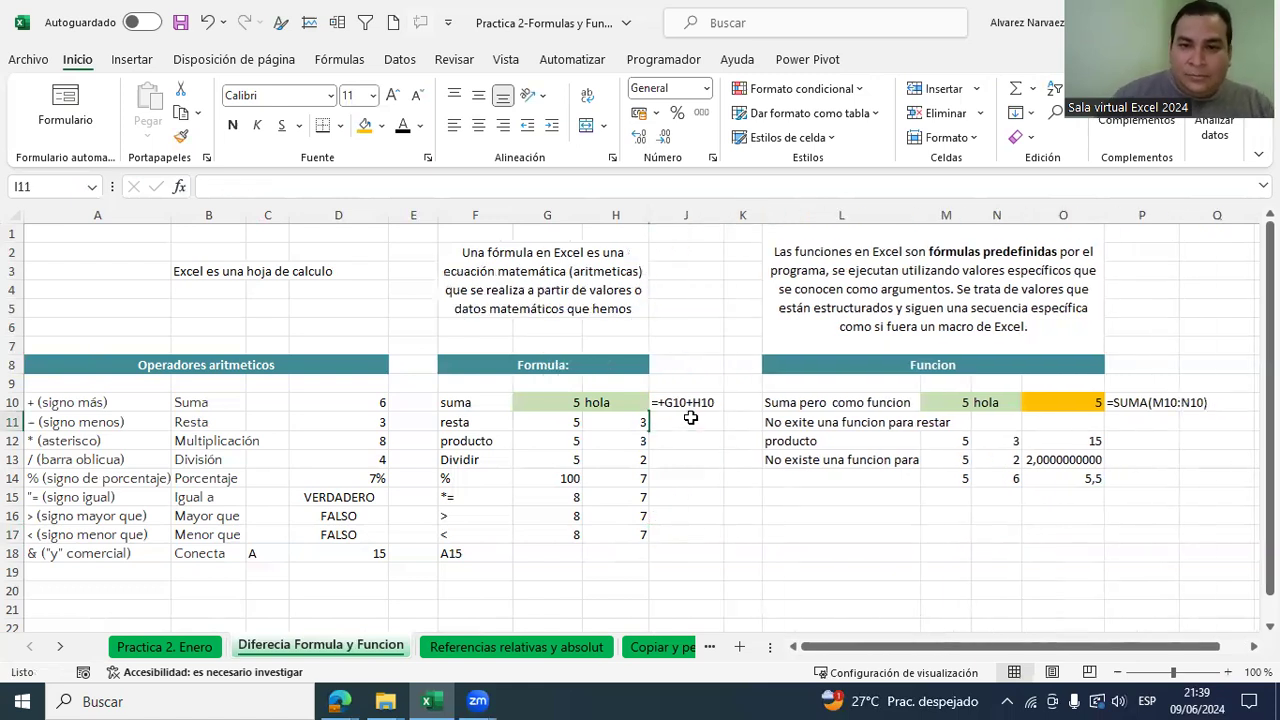
{"action": "left_click", "coordinate": [642, 217]}
{"action": "left_click_drag", "start_coordinate": [642, 217], "coordinate": [658, 208]}
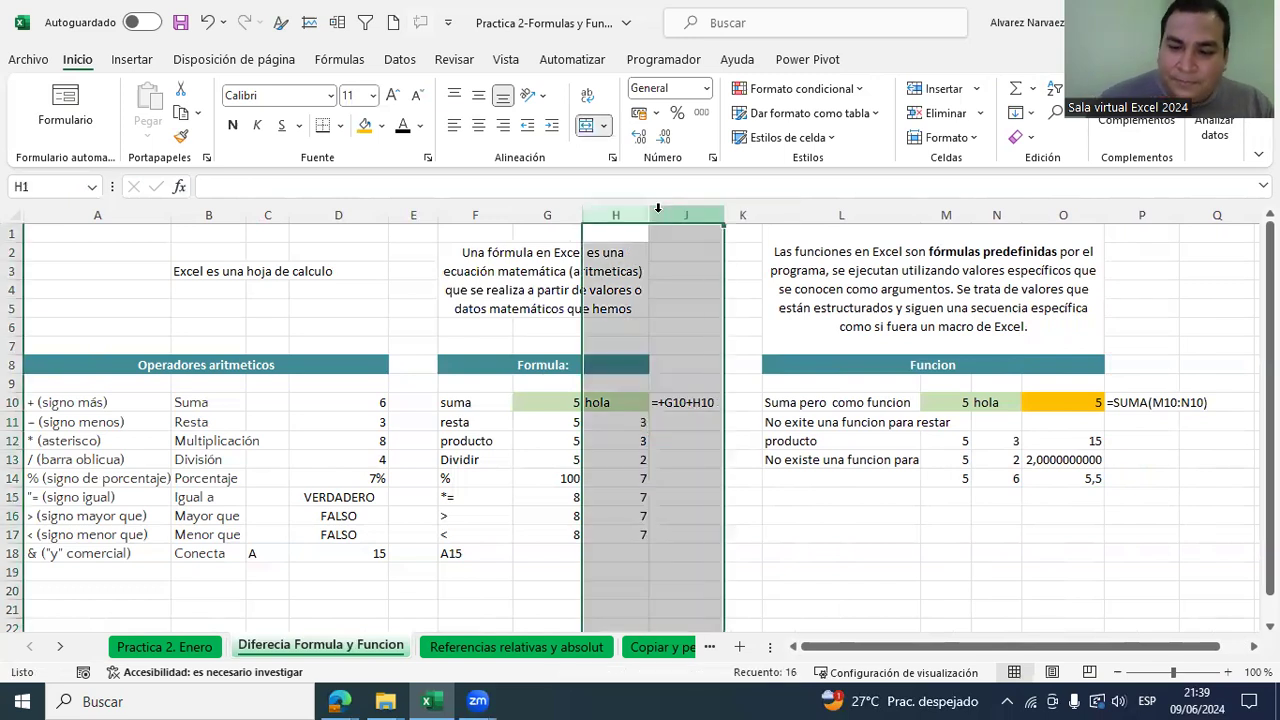
{"action": "right_click", "coordinate": [658, 208]}
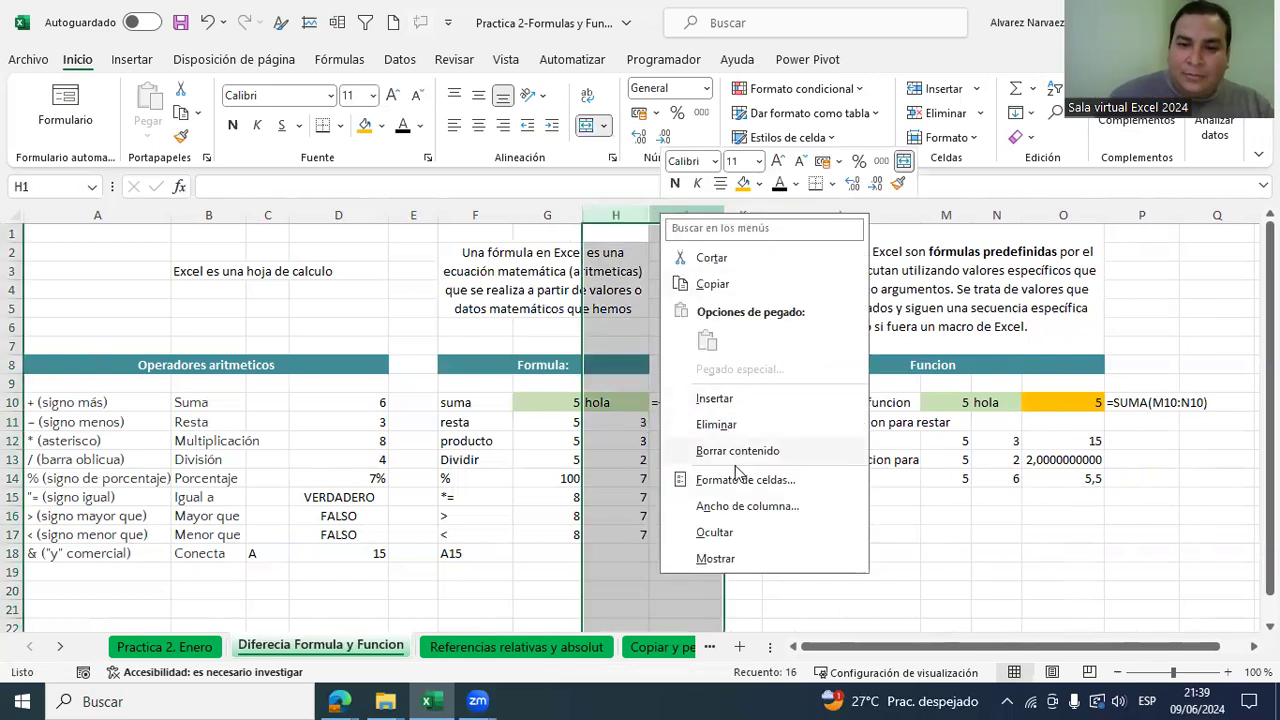
{"action": "left_click", "coordinate": [728, 558]}
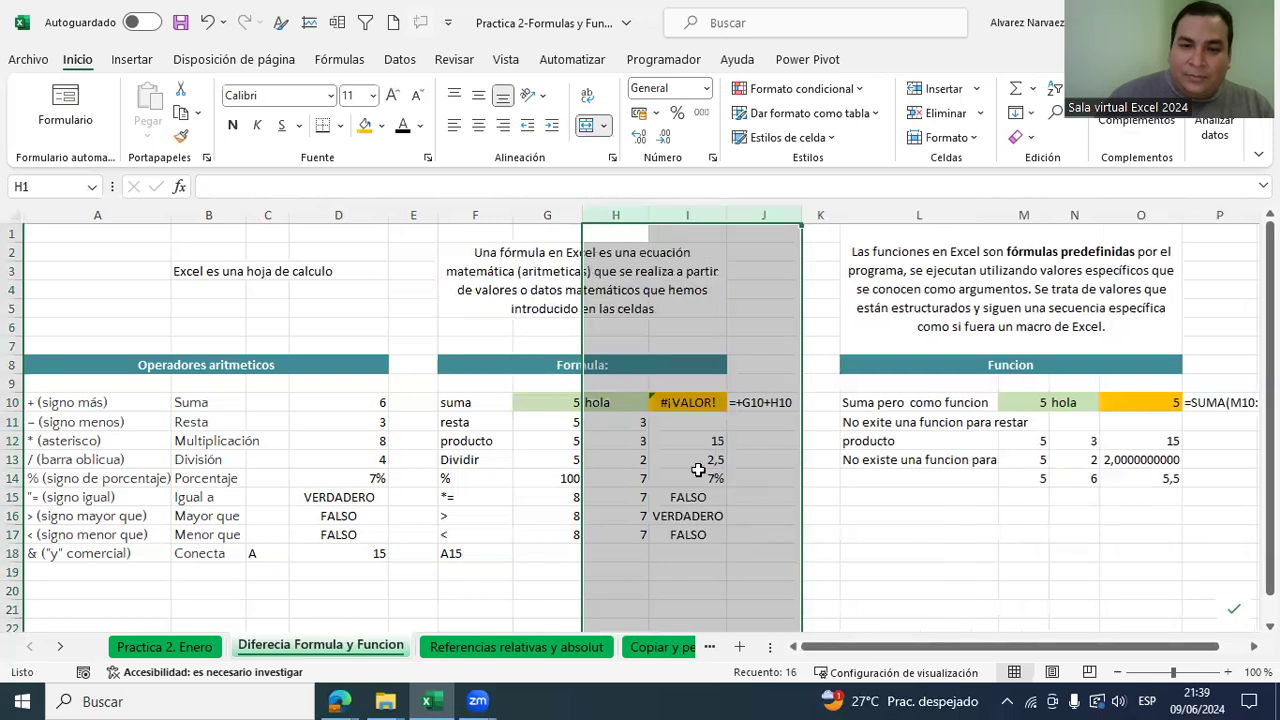
Step: Enter the subtraction formula +G11-H11 in the resta result cell, I11
{"action": "left_click", "coordinate": [685, 425]}
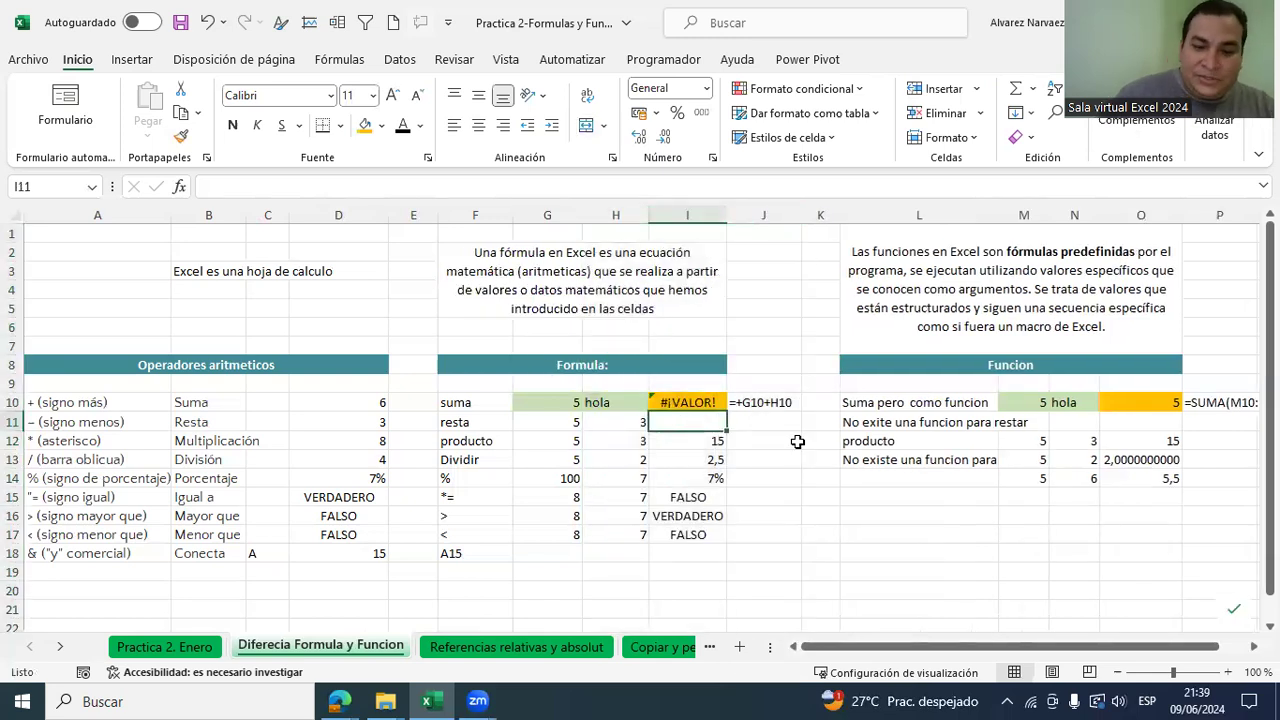
{"action": "type", "text": "="}
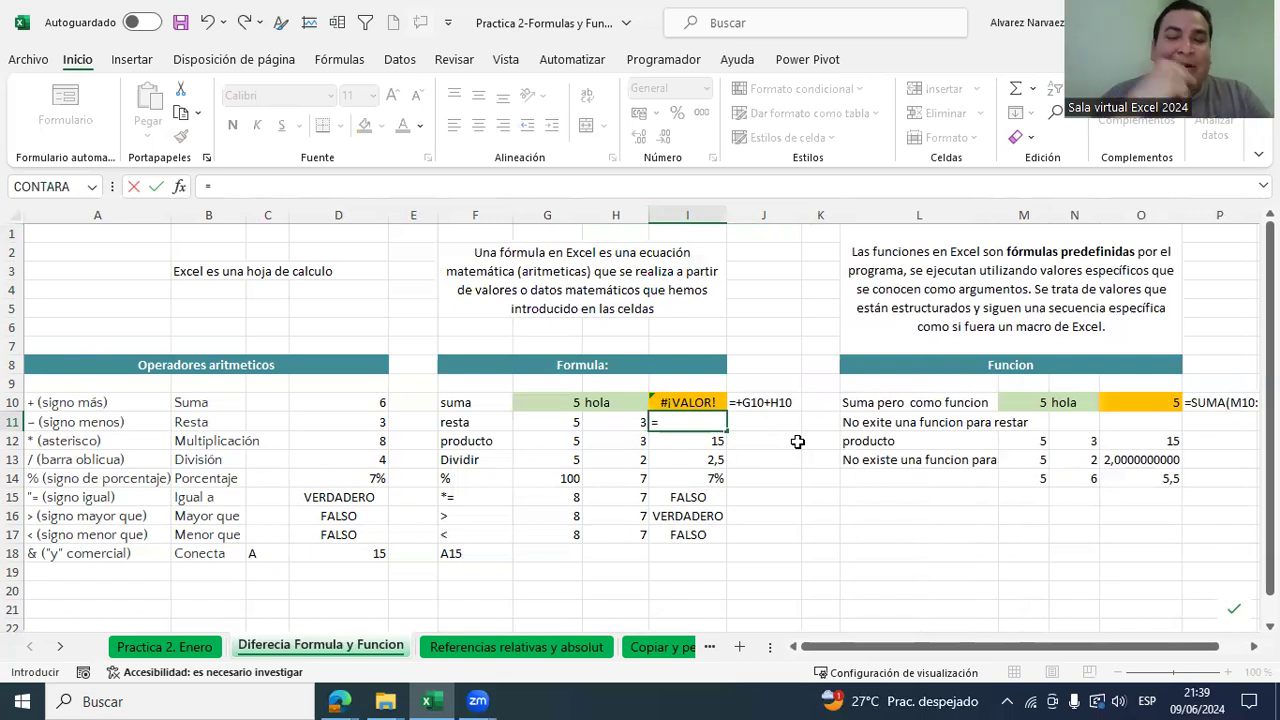
{"action": "key", "text": "Escape"}
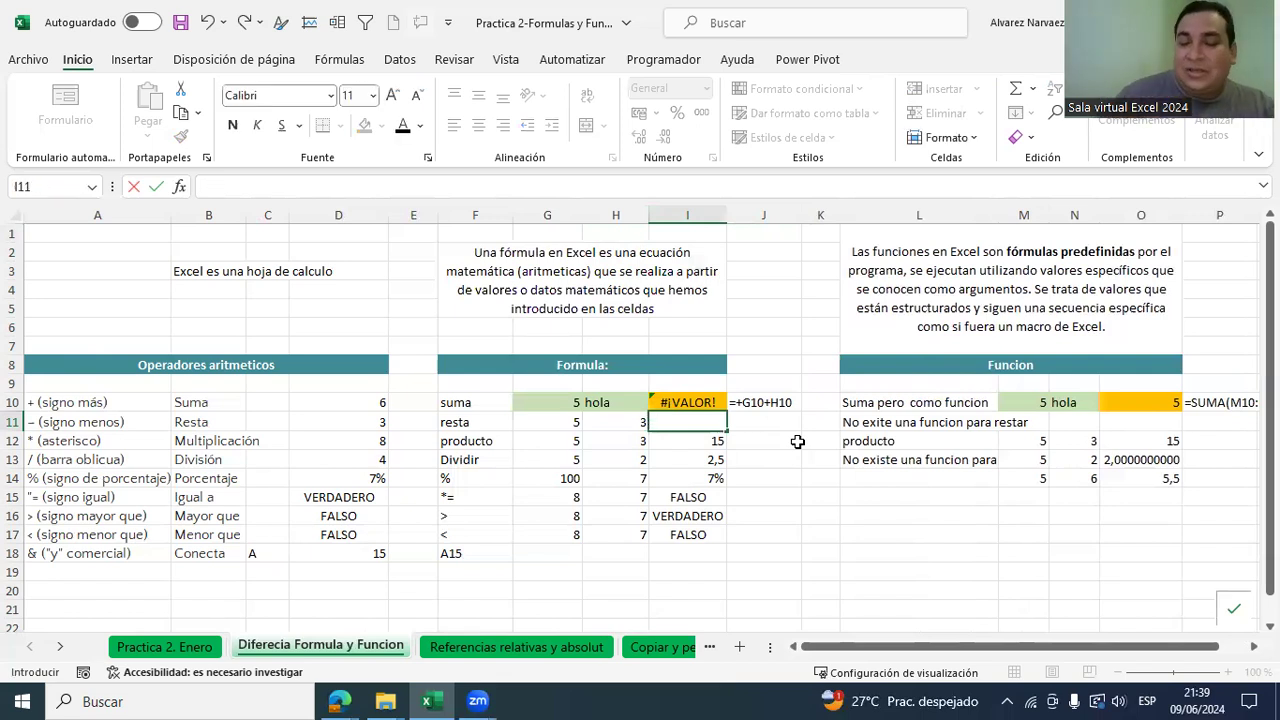
{"action": "left_click", "coordinate": [711, 421]}
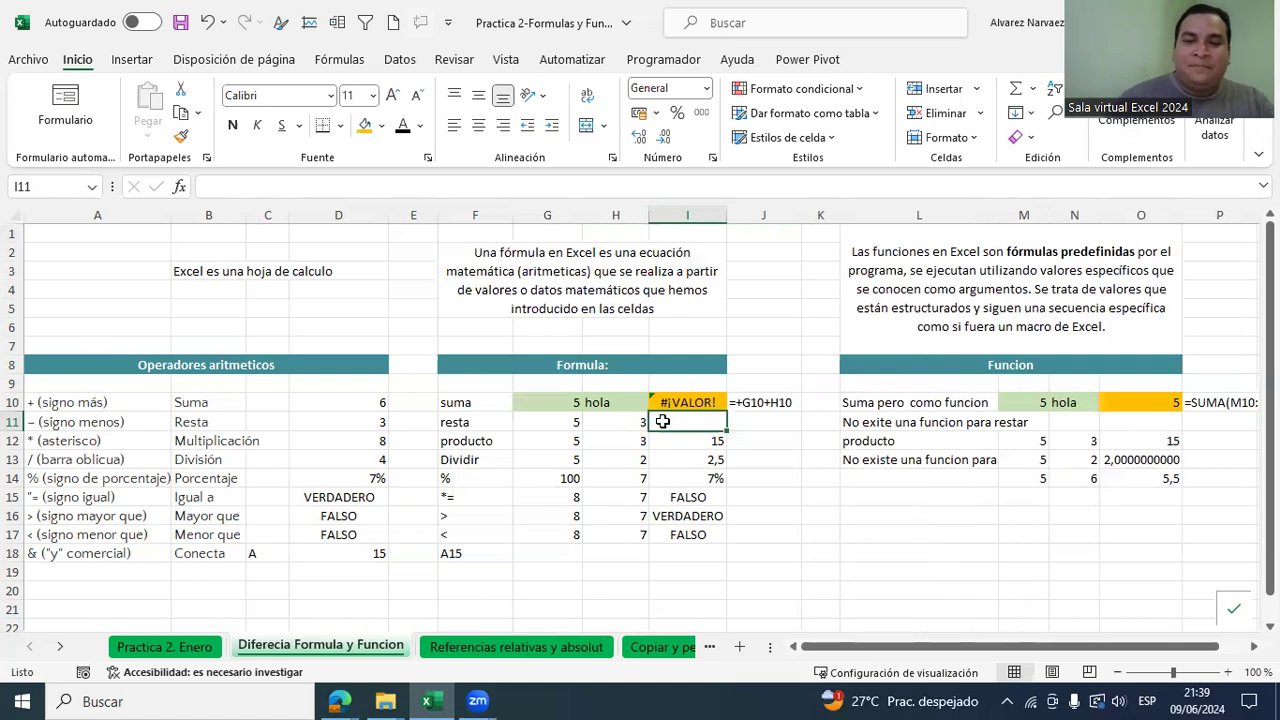
{"action": "type", "text": "+"}
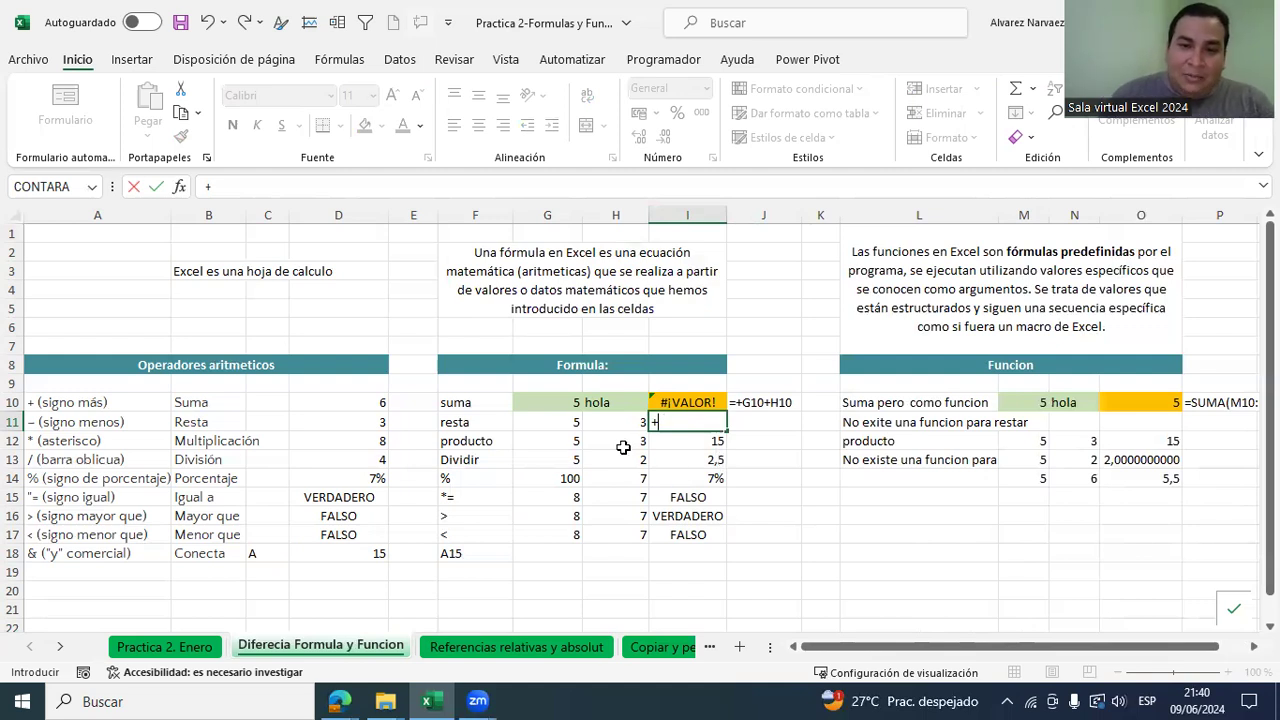
{"action": "left_click", "coordinate": [564, 423]}
{"action": "type", "text": "-"}
{"action": "left_click", "coordinate": [621, 425]}
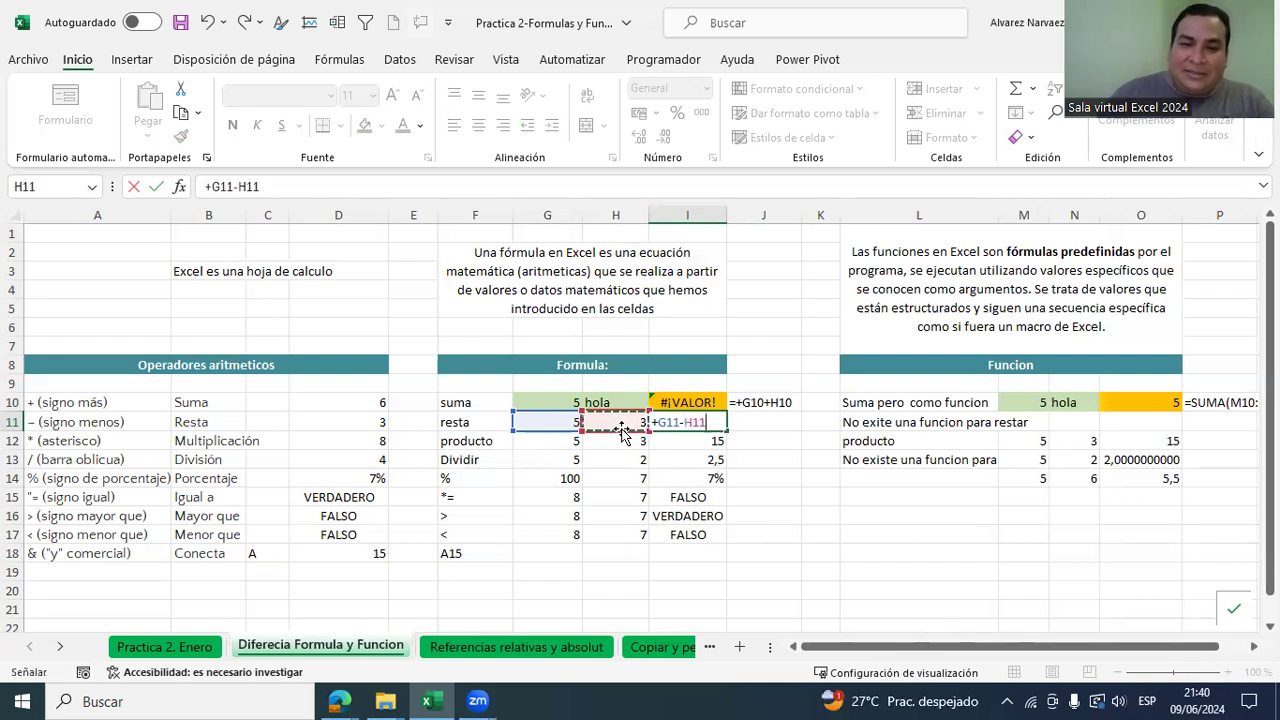
{"action": "key", "text": "Return"}
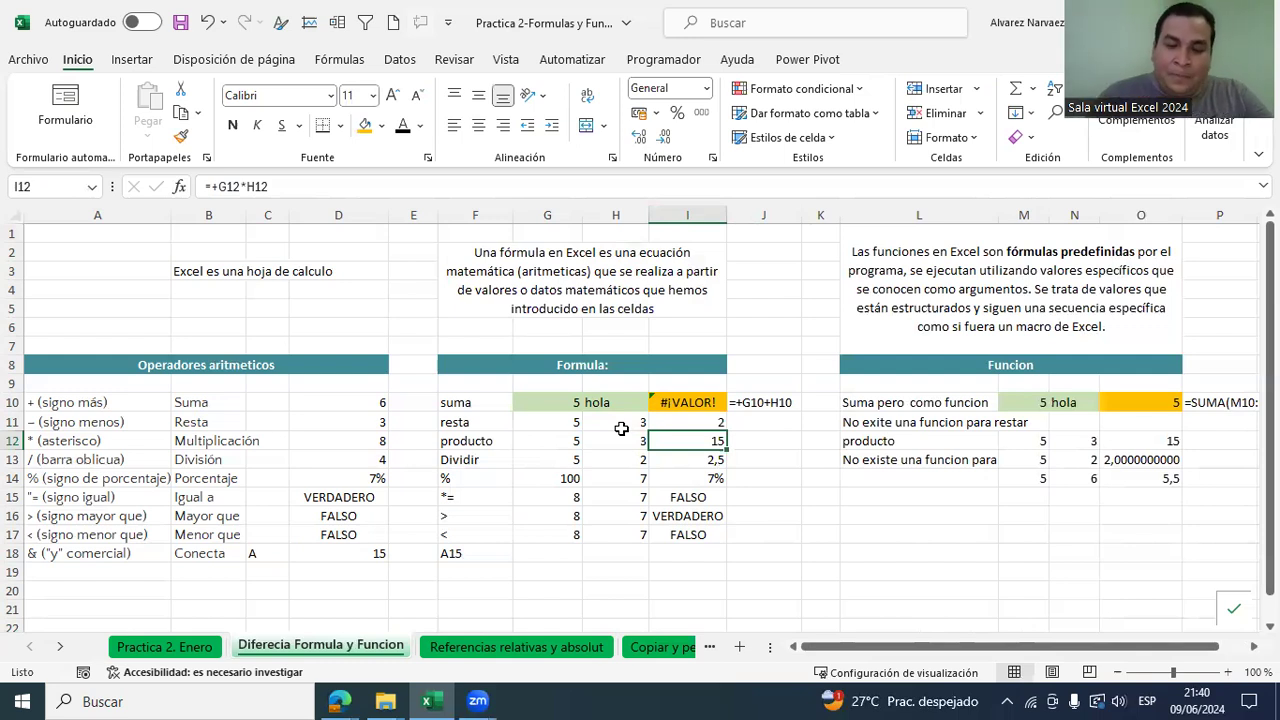
Step: Examine the note in L11 about a function for subtracting and the producto row of the formula table
{"action": "key", "text": "Right"}
{"action": "key", "text": "Up"}
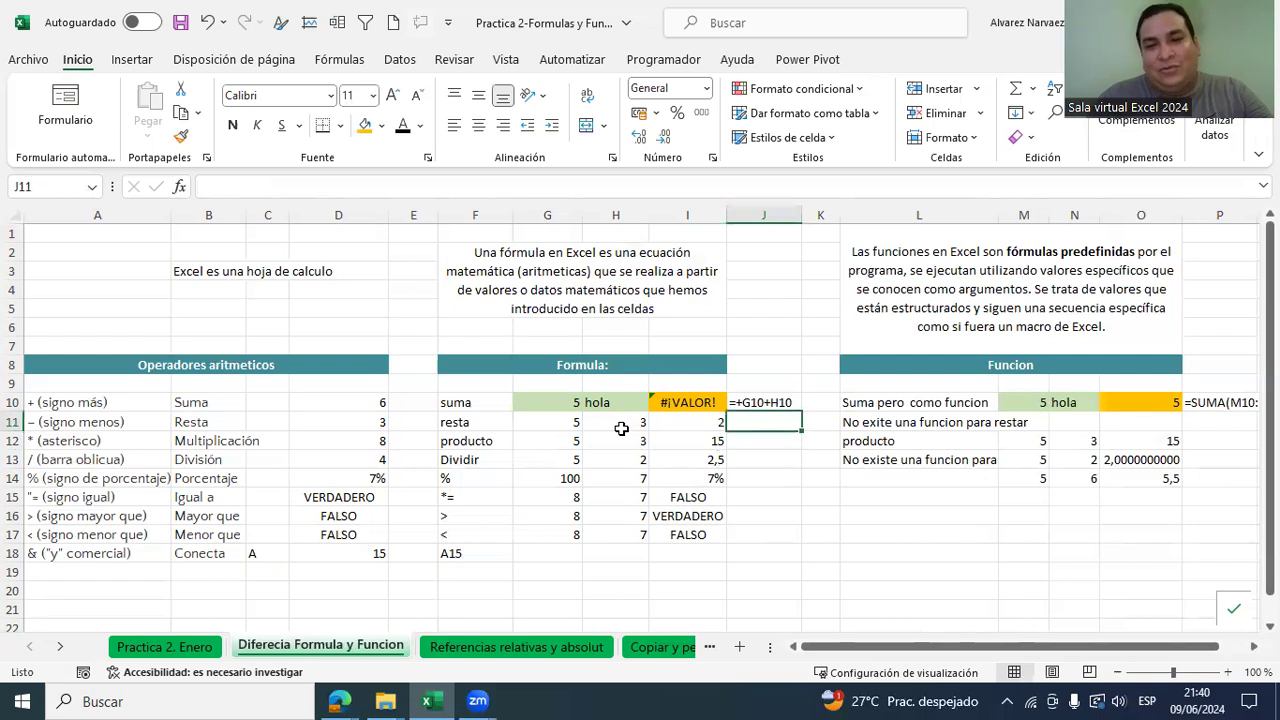
{"action": "key", "text": "Right"}
{"action": "key", "text": "Right"}
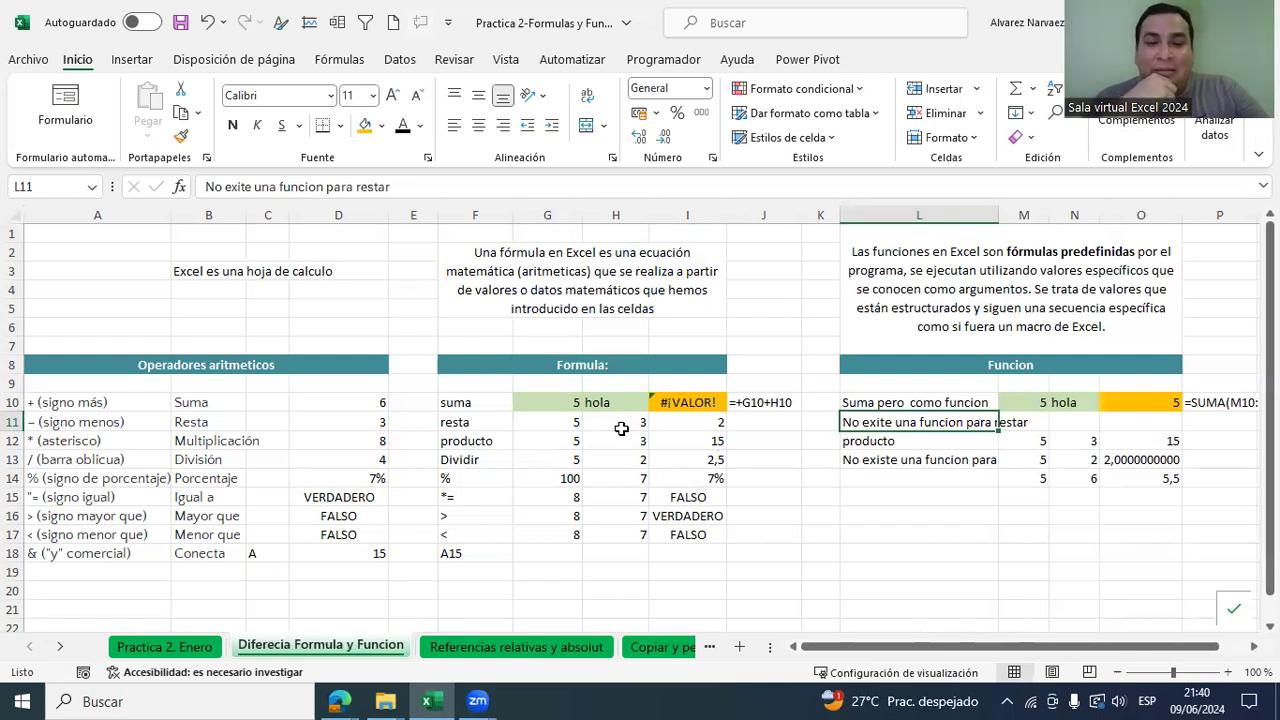
{"action": "key", "text": "Down"}
{"action": "key", "text": "Left"}
{"action": "key", "text": "Left"}
{"action": "key", "text": "Left"}
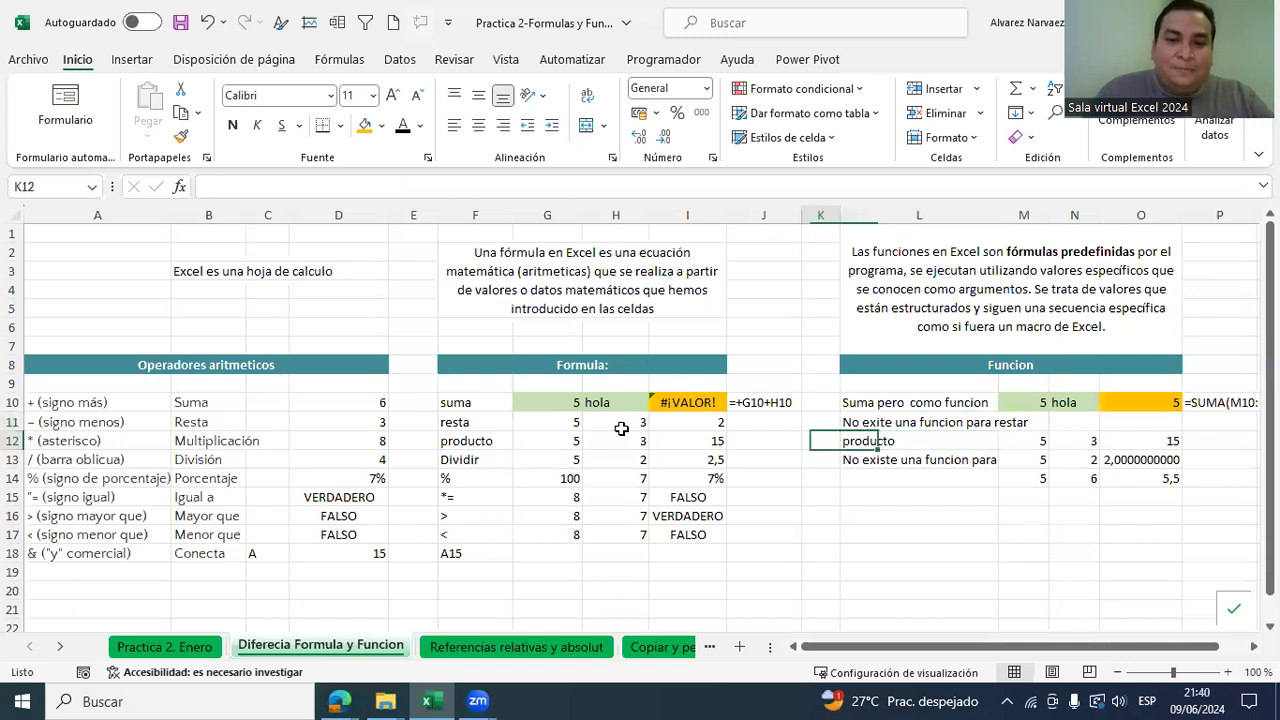
{"action": "key", "text": "Left"}
{"action": "key", "text": "Left"}
{"action": "key", "text": "Left"}
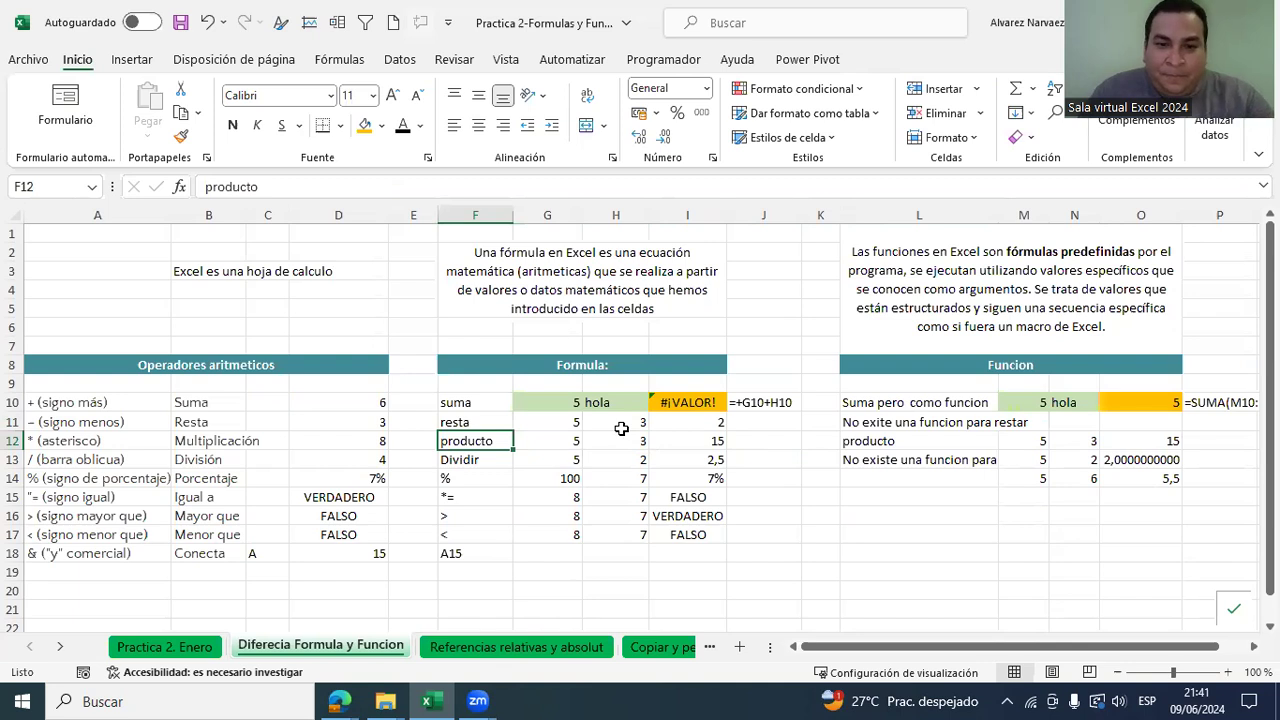
Step: Re-enter the multiplication formula +G12*H12 in the producto result cell, I12
{"action": "key", "text": "Right"}
{"action": "key", "text": "Right"}
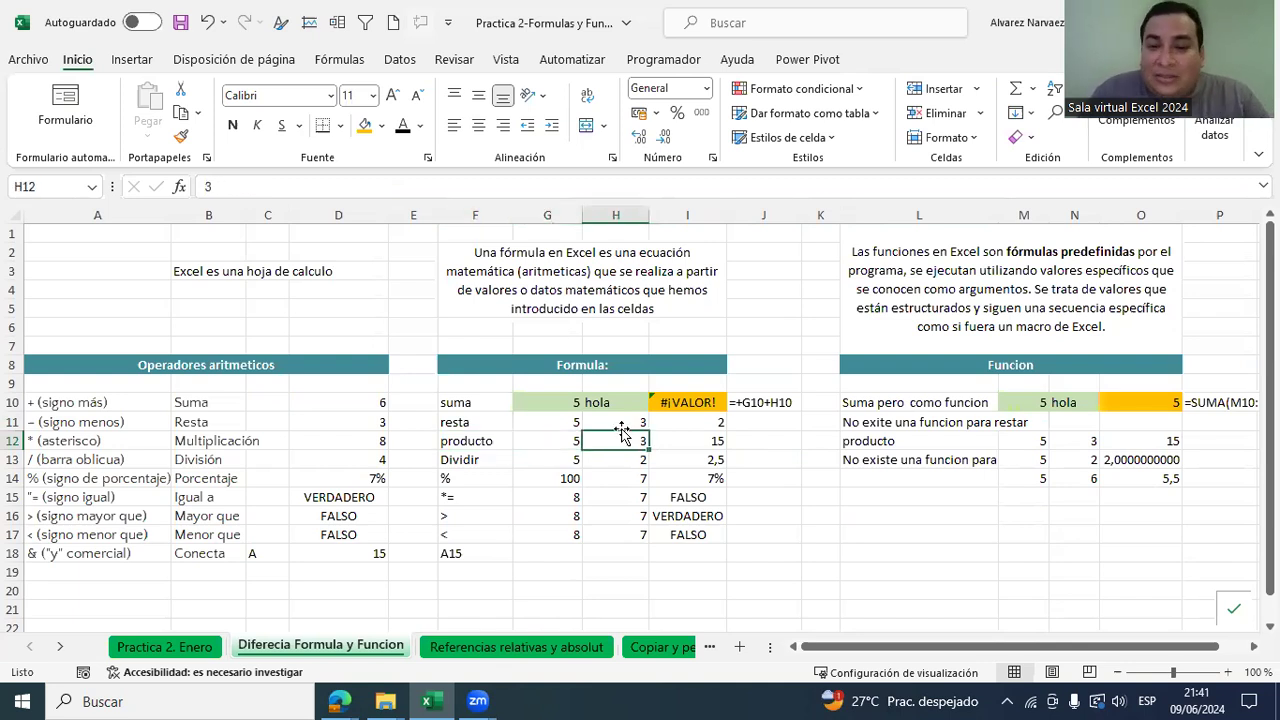
{"action": "left_click", "coordinate": [692, 443]}
{"action": "type", "text": "+"}
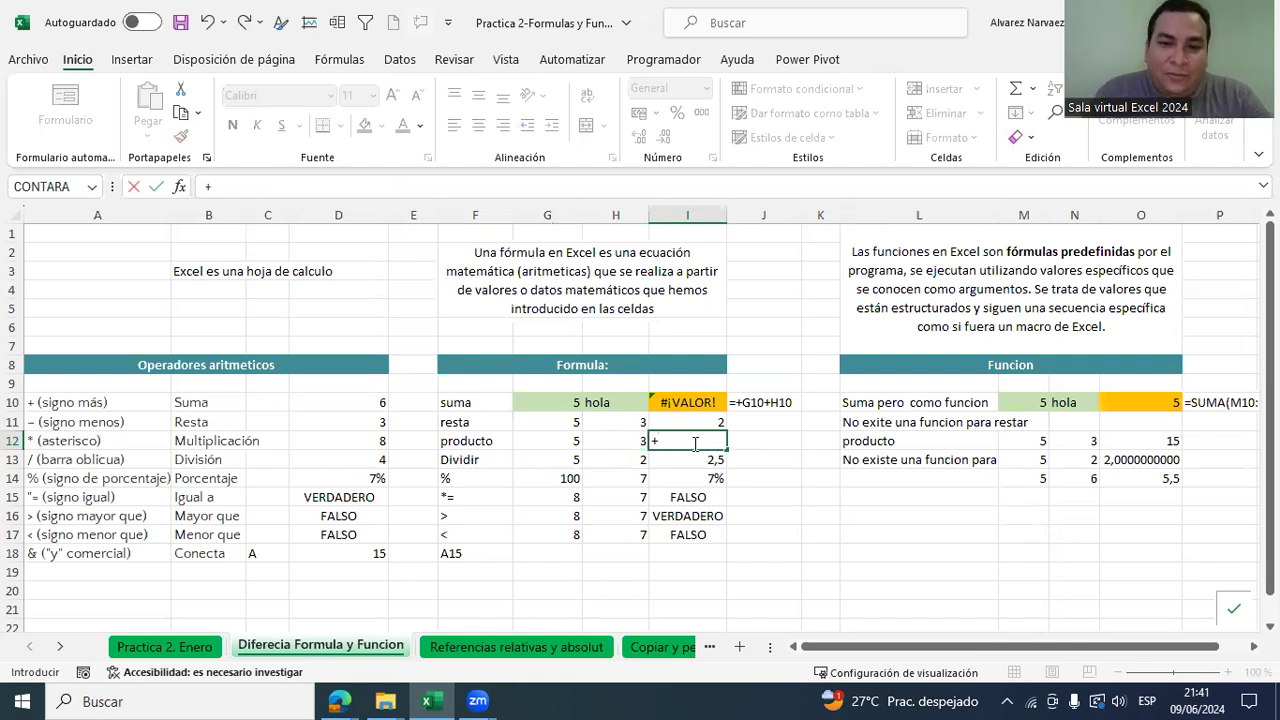
{"action": "key", "text": "Left"}
{"action": "key", "text": "Left"}
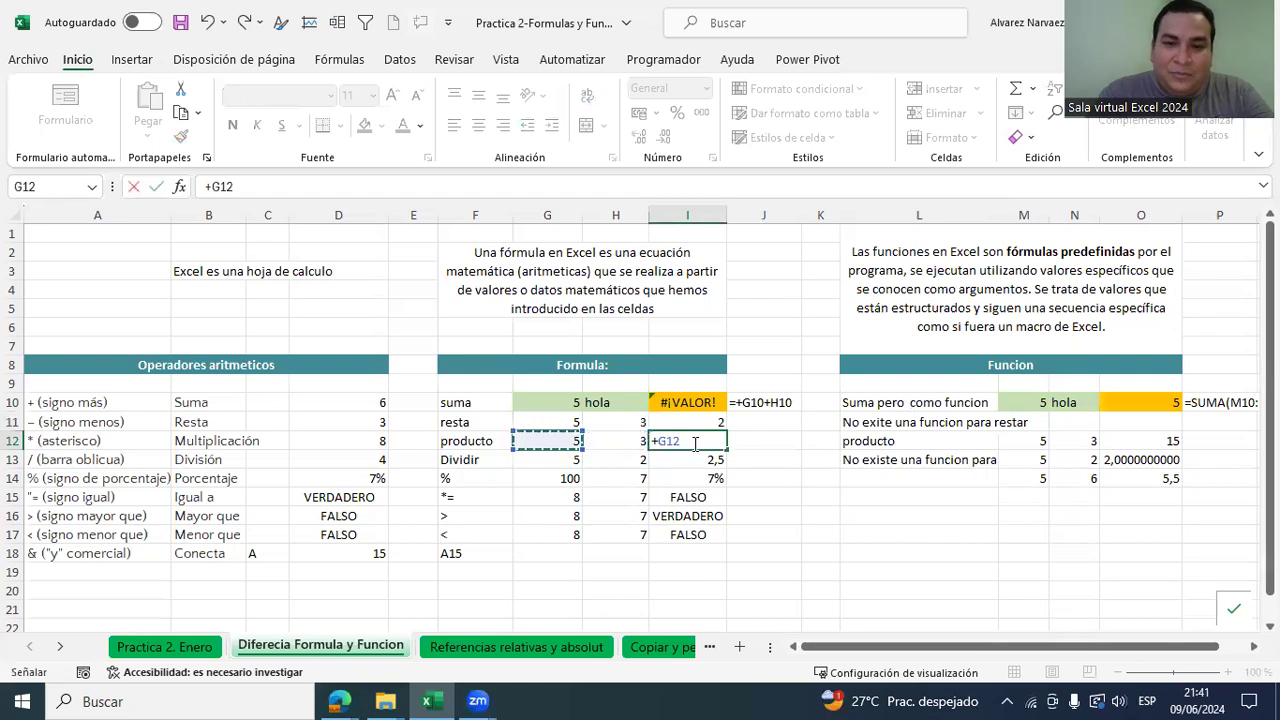
{"action": "type", "text": "*"}
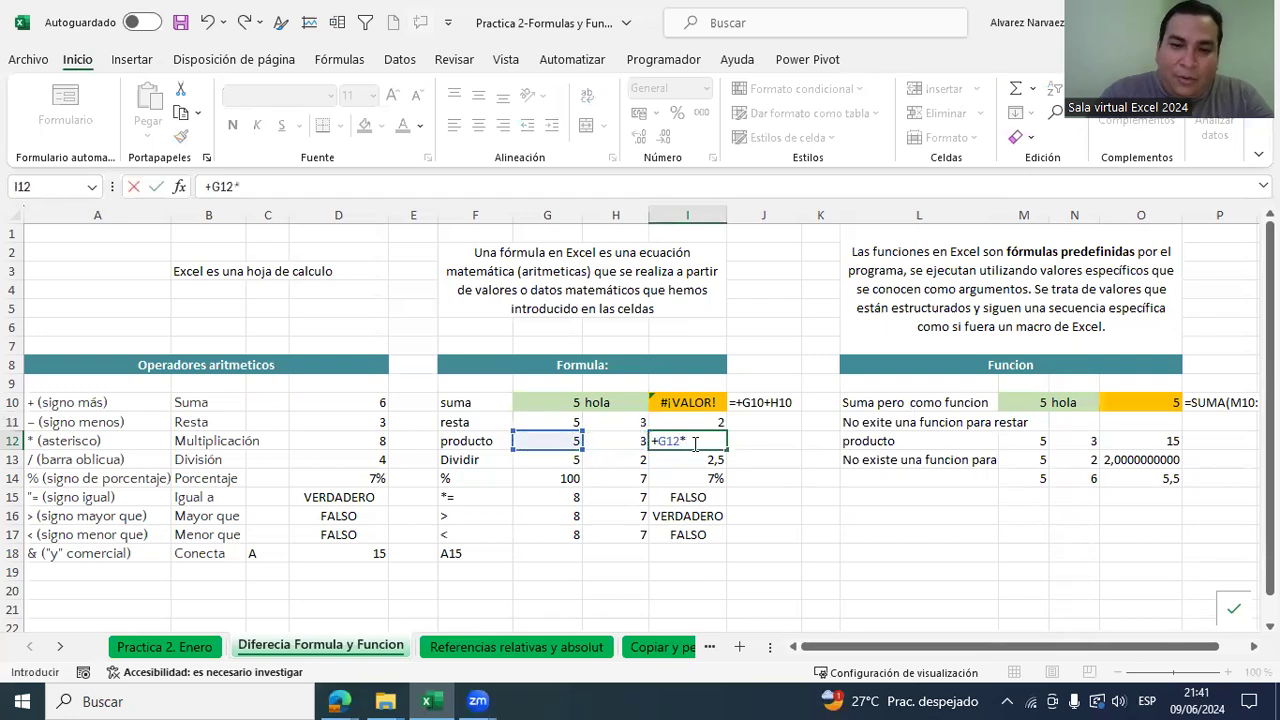
{"action": "key", "text": "Left"}
{"action": "key", "text": "Return"}
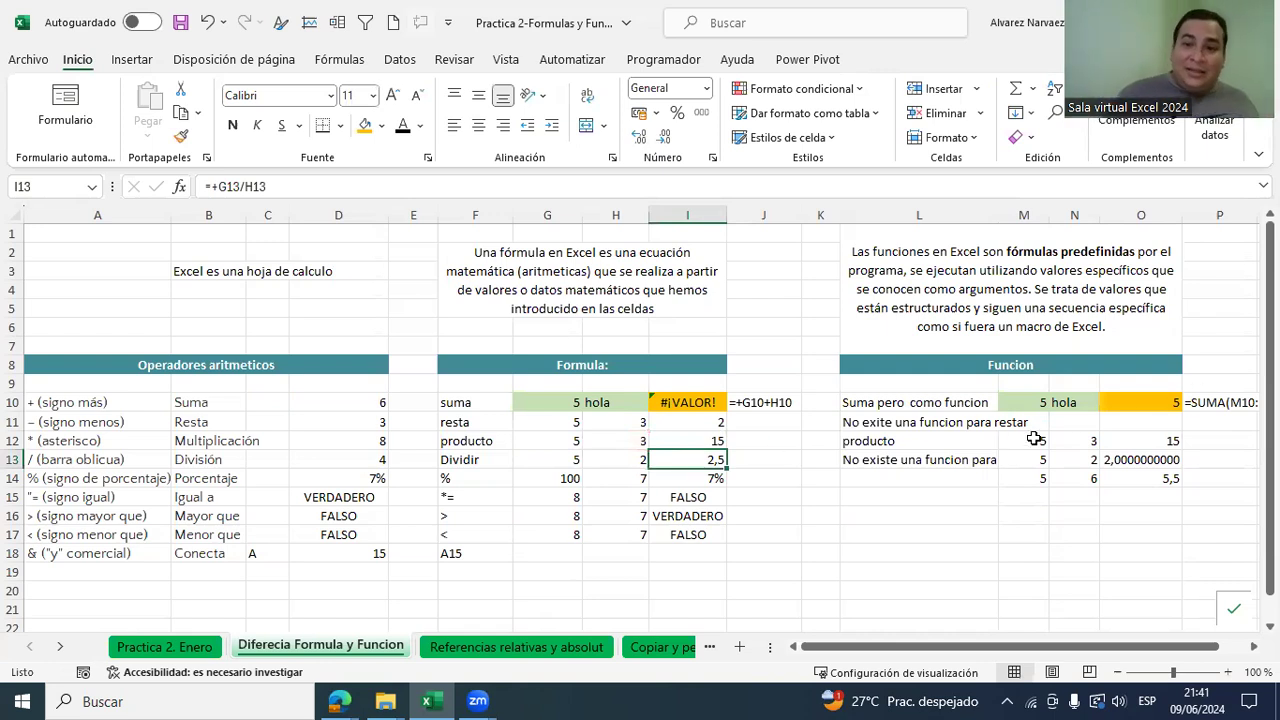
Step: Replace the contents of O12 with the function +PRODUCTO(M12:N12)
{"action": "left_click", "coordinate": [1125, 446]}
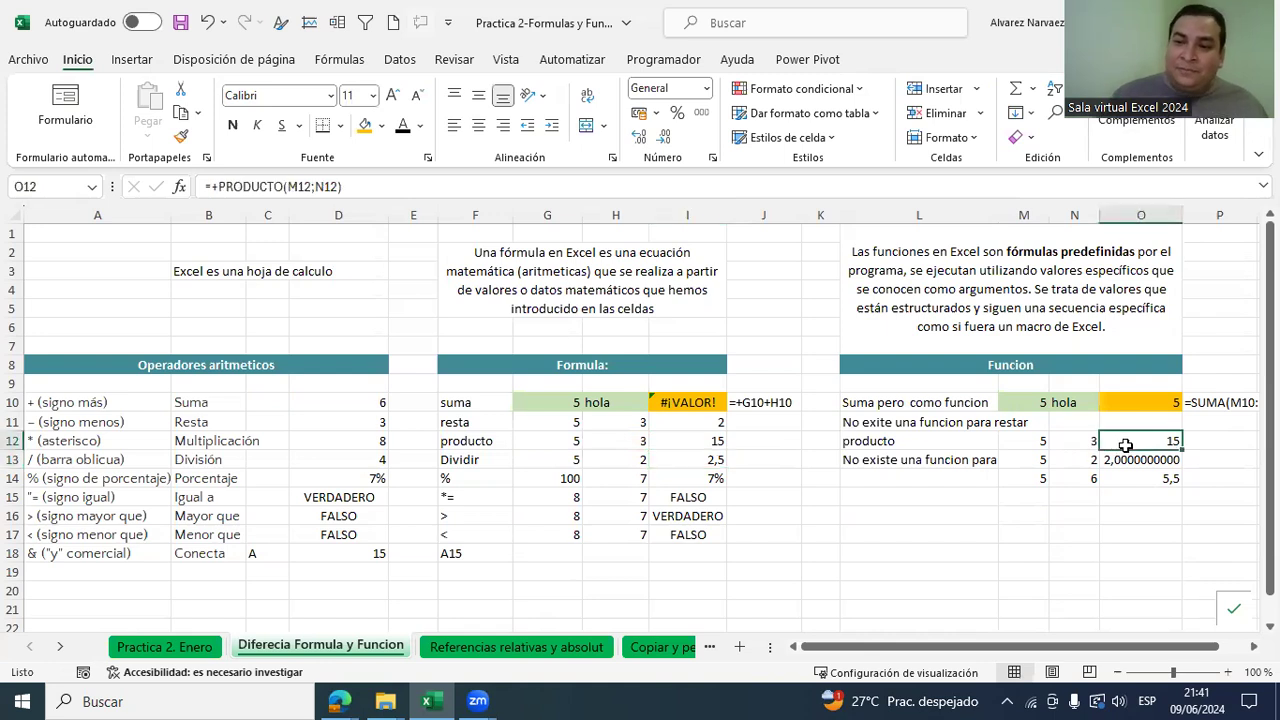
{"action": "key", "text": "Delete"}
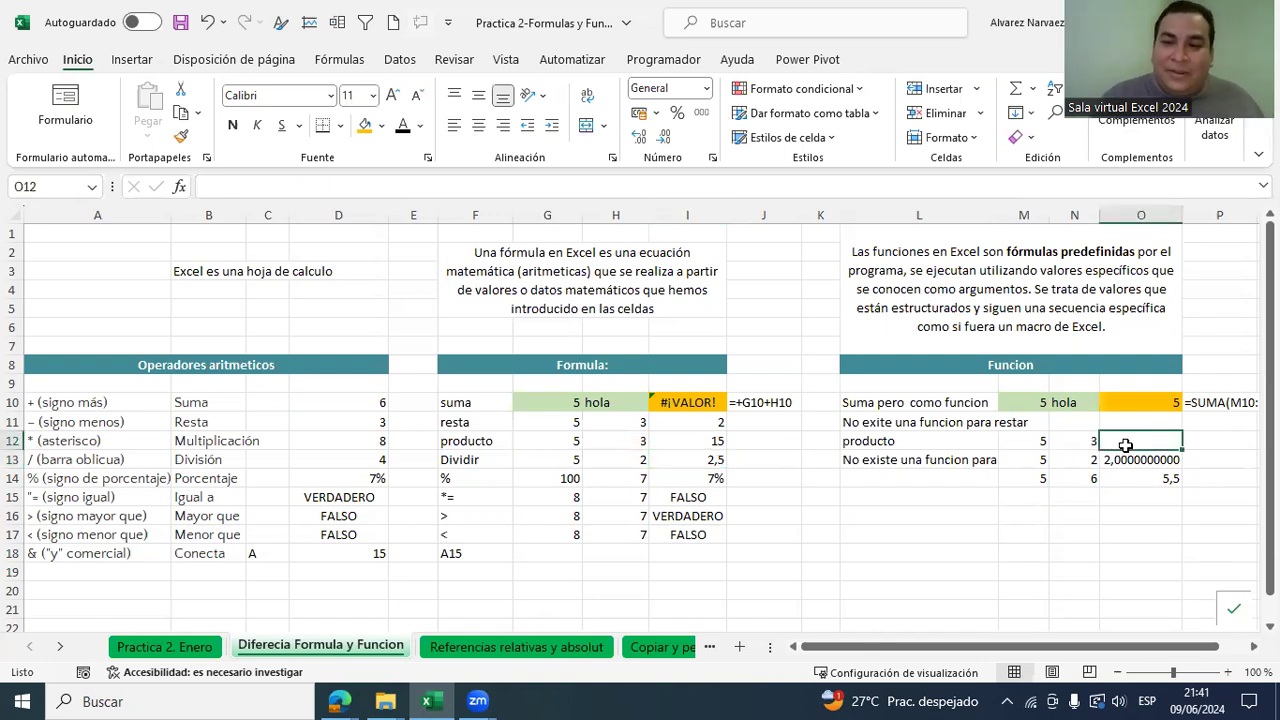
{"action": "type", "text": "+"}
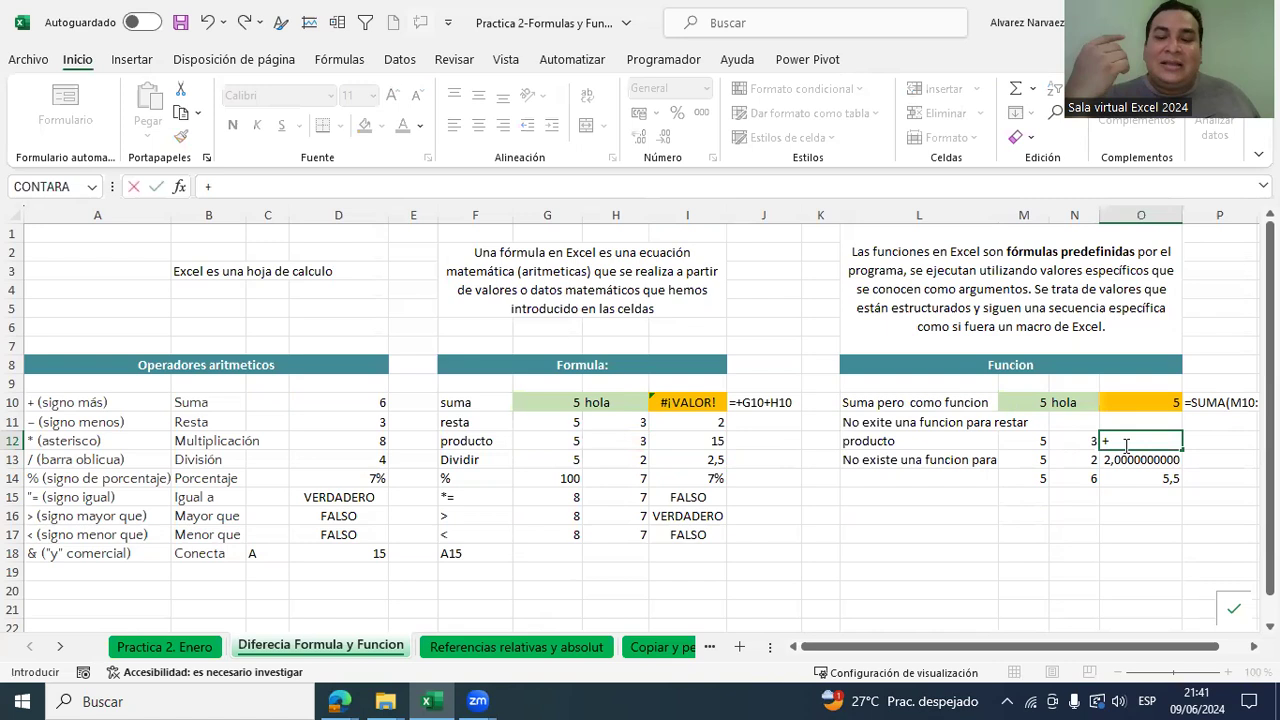
{"action": "type", "text": "pro"}
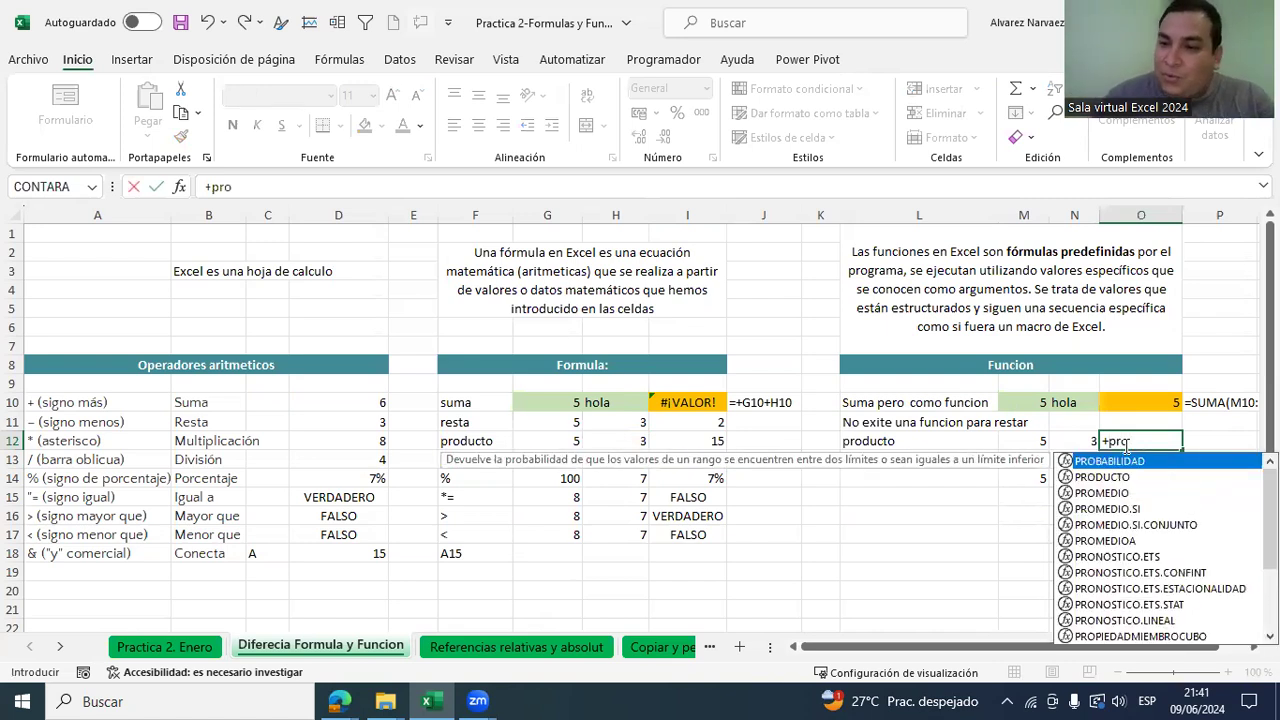
{"action": "left_click", "coordinate": [1070, 478]}
{"action": "double_click", "coordinate": [1070, 478]}
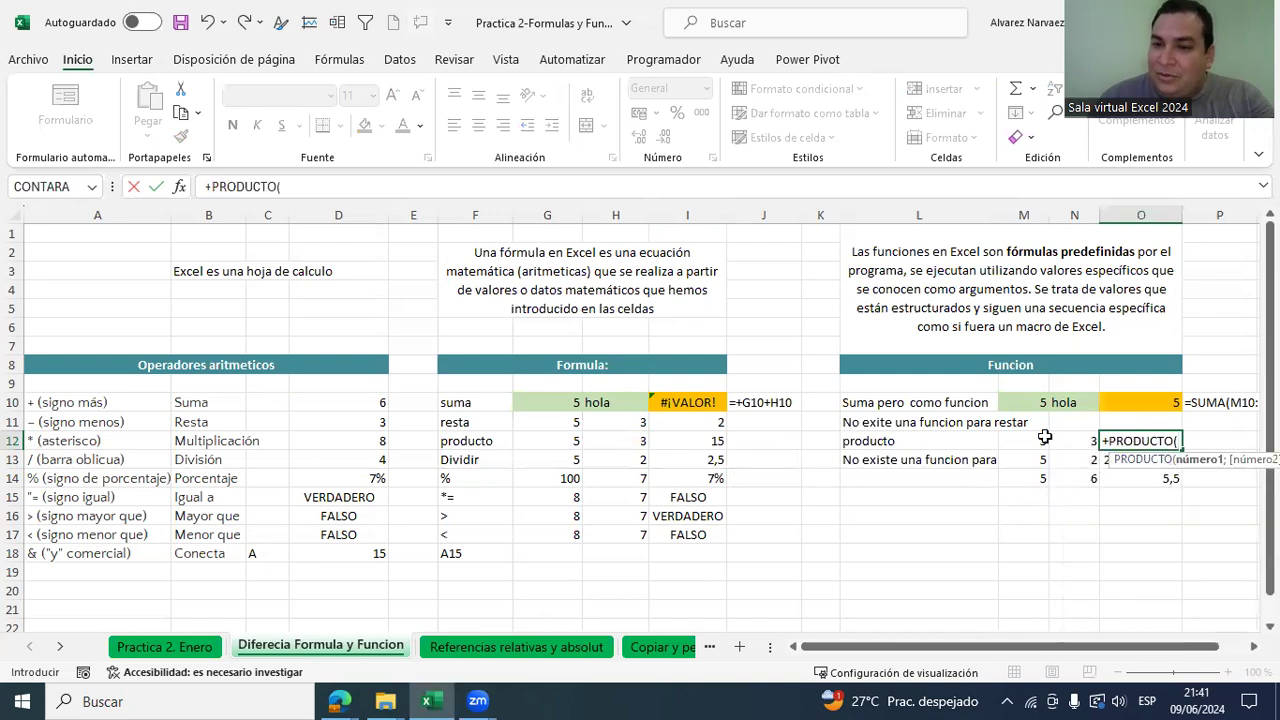
{"action": "left_click_drag", "start_coordinate": [1028, 438], "coordinate": [1060, 443]}
{"action": "type", "text": ")"}
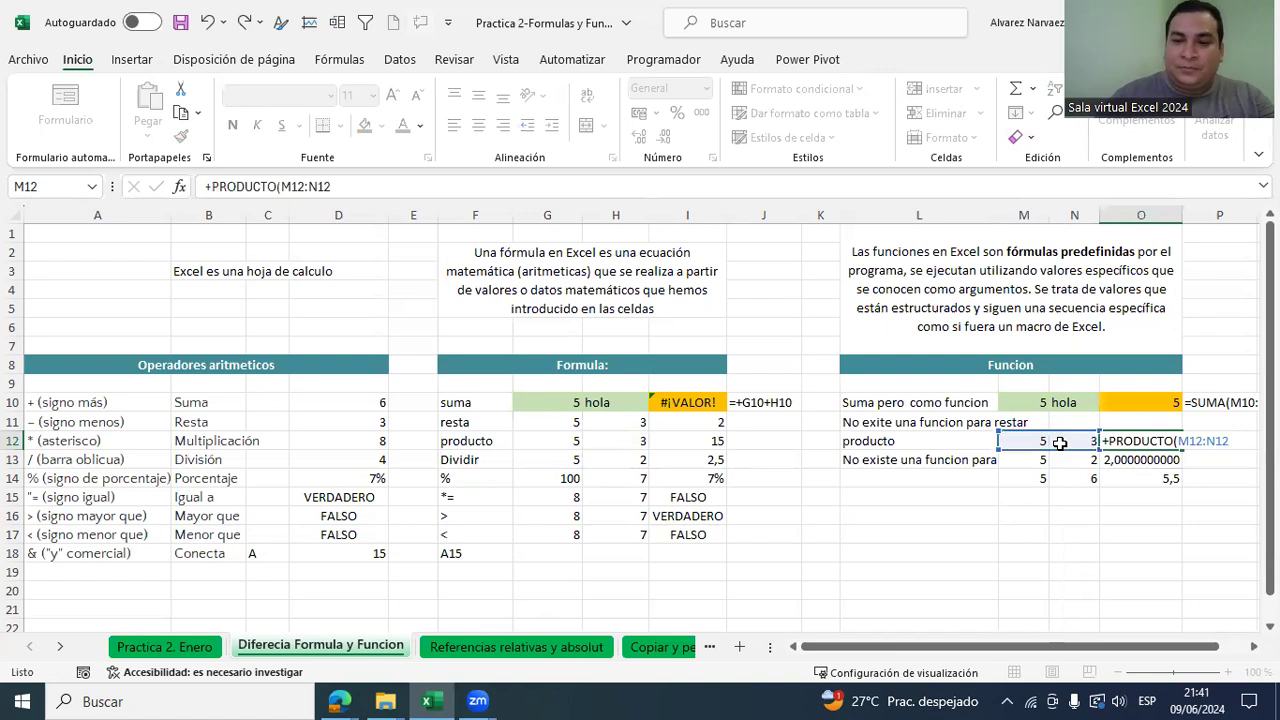
{"action": "key", "text": "Return"}
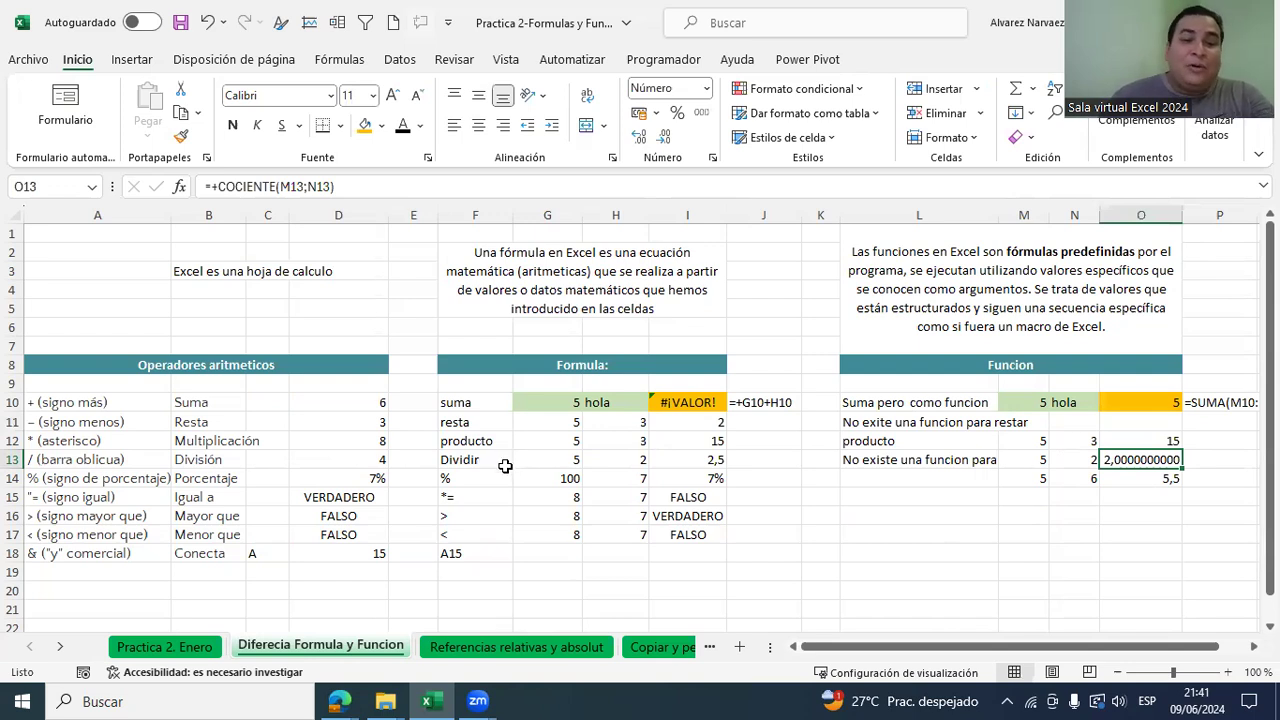
Step: Re-enter the division formula +G13/H13 in the Dividir result cell, I13
{"action": "left_click", "coordinate": [550, 462]}
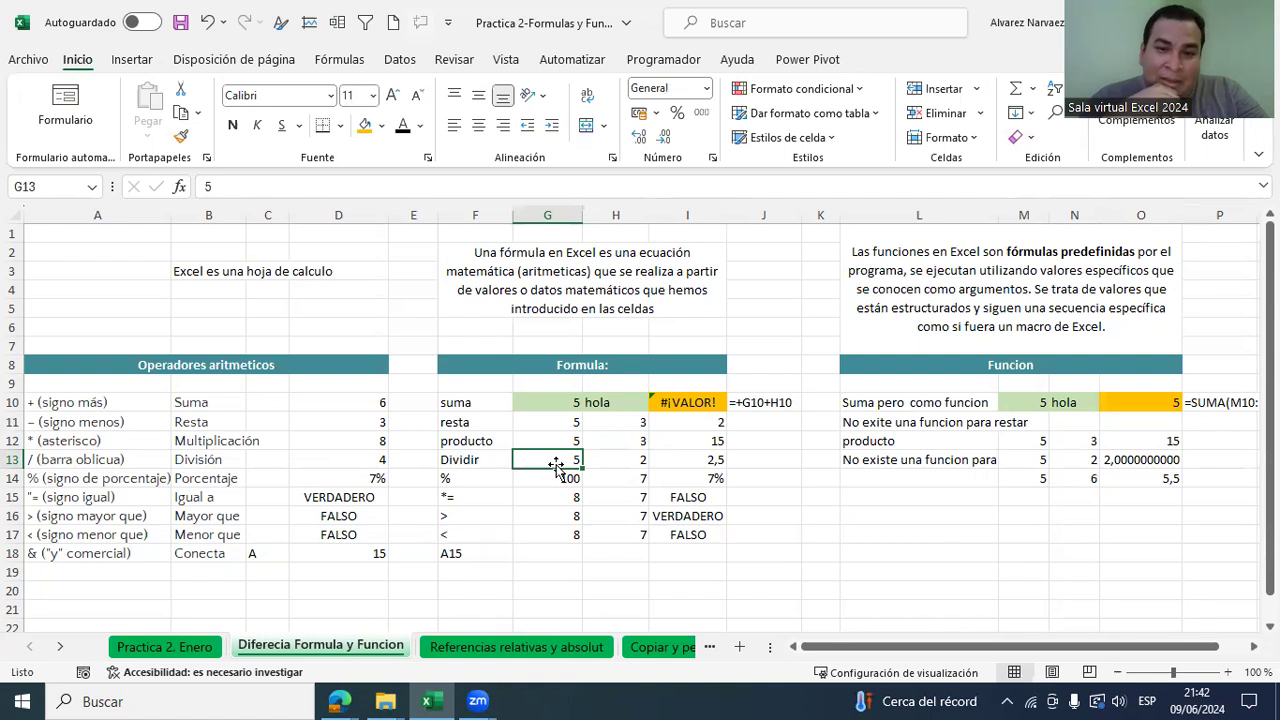
{"action": "key", "text": "Right"}
{"action": "key", "text": "Right"}
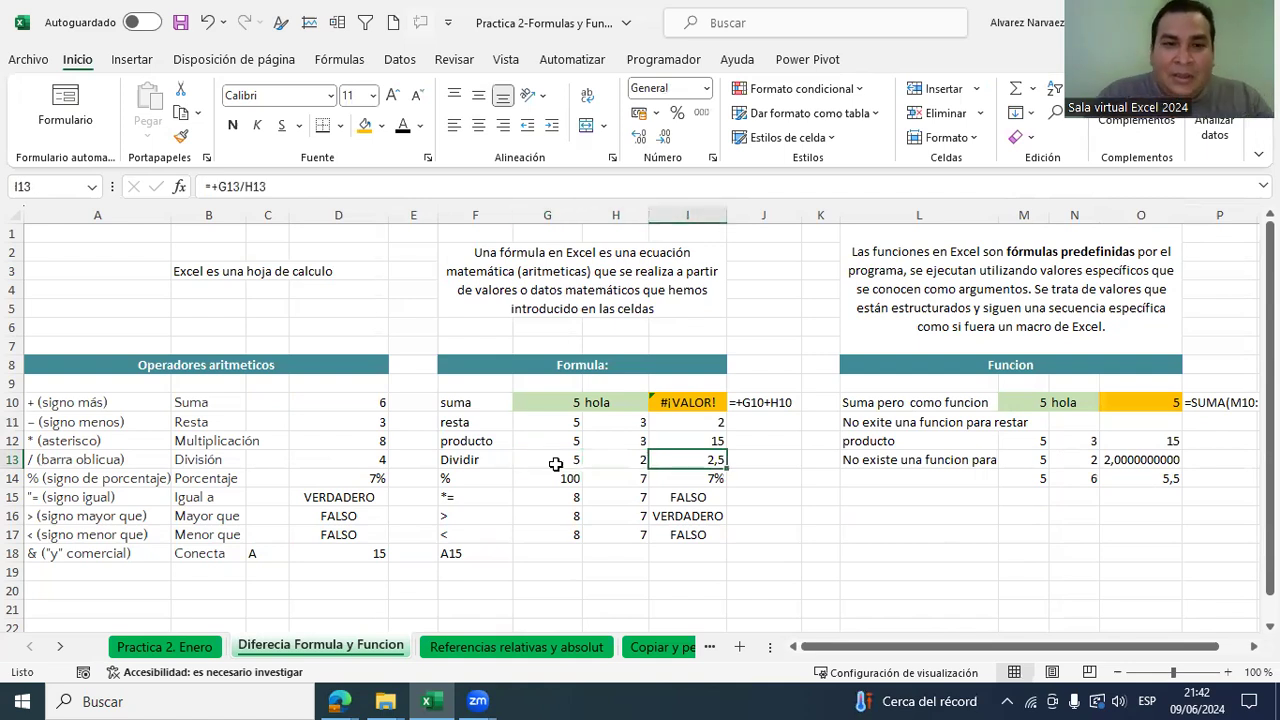
{"action": "key", "text": "F2"}
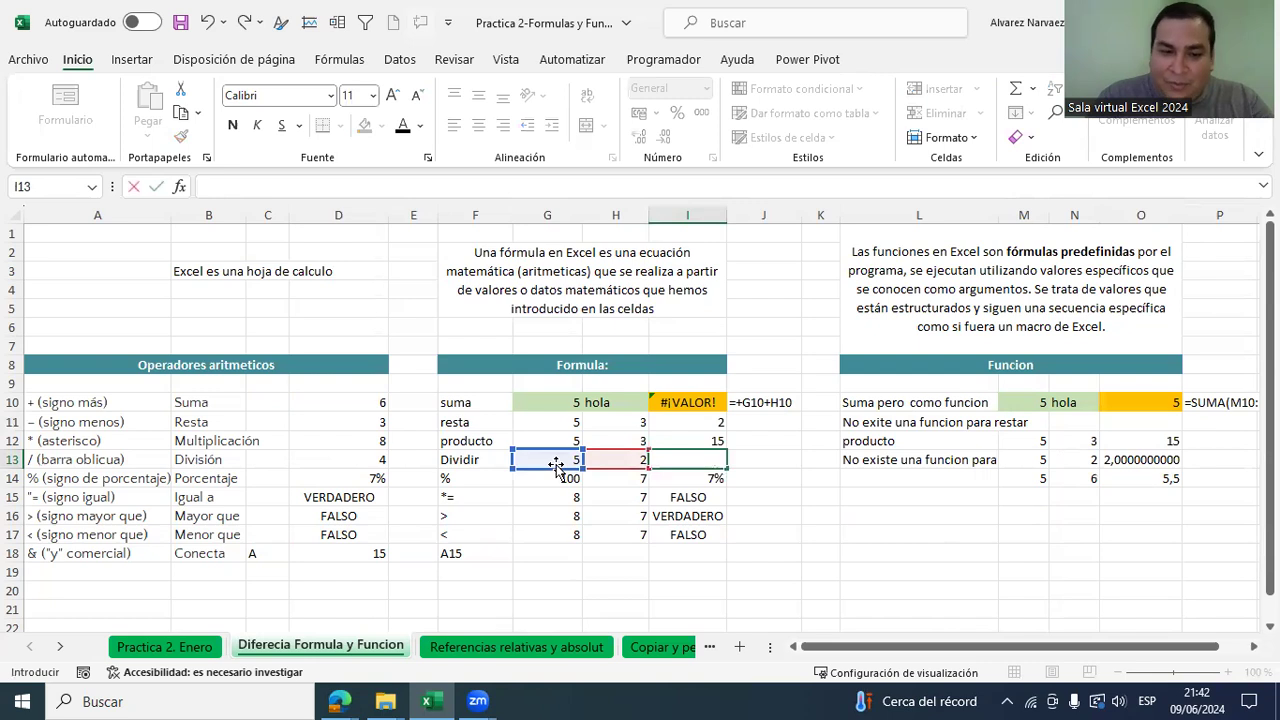
{"action": "key", "text": "Escape"}
{"action": "type", "text": "+"}
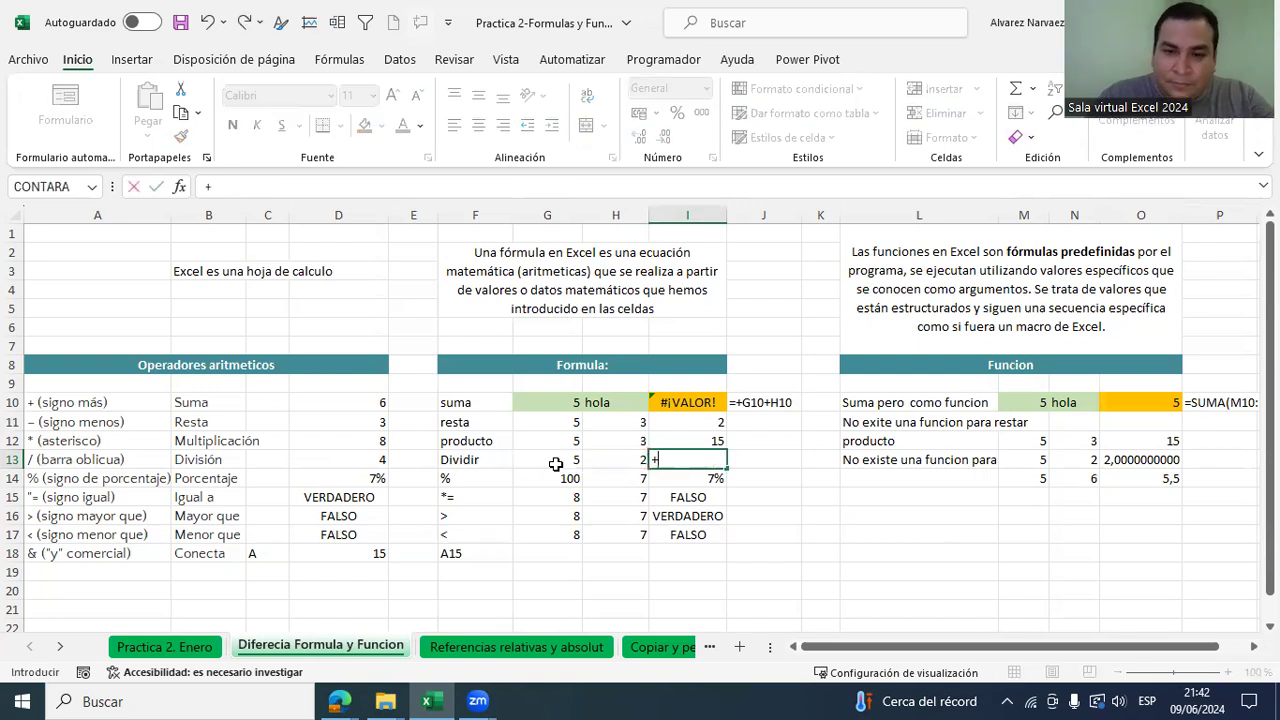
{"action": "key", "text": "Left"}
{"action": "key", "text": "Left"}
{"action": "type", "text": "/"}
{"action": "key", "text": "Right"}
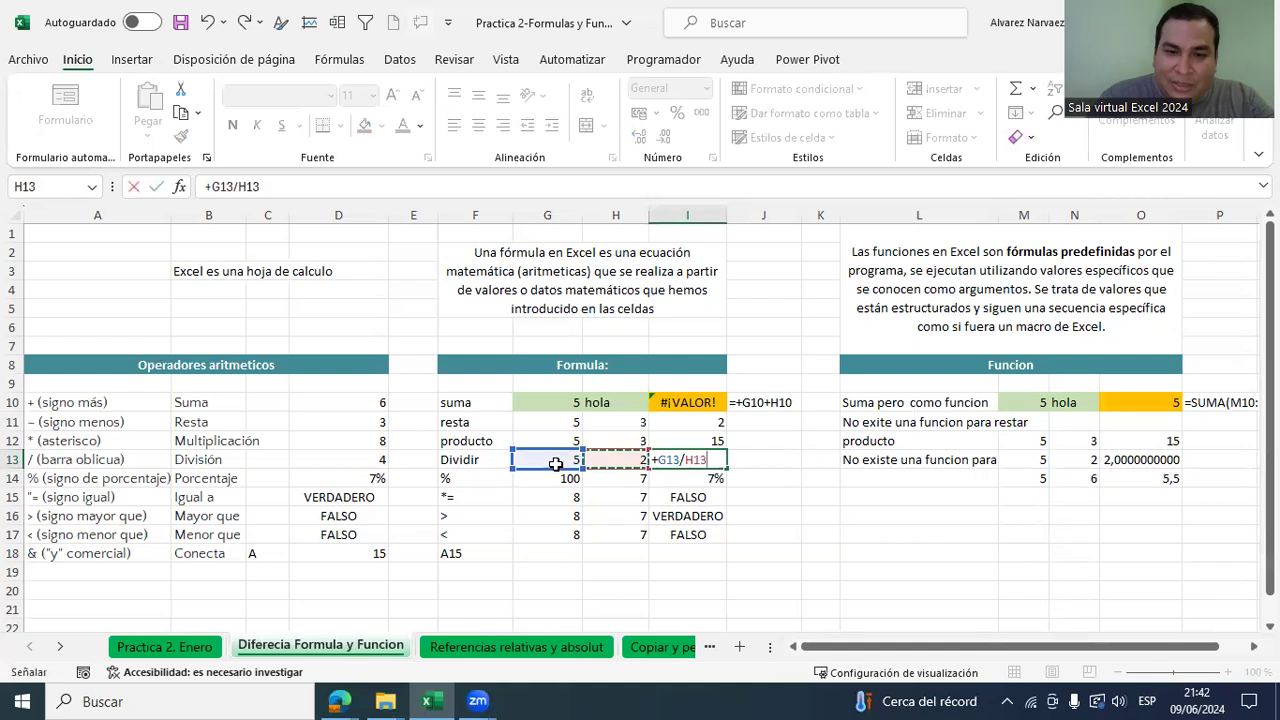
{"action": "key", "text": "Return"}
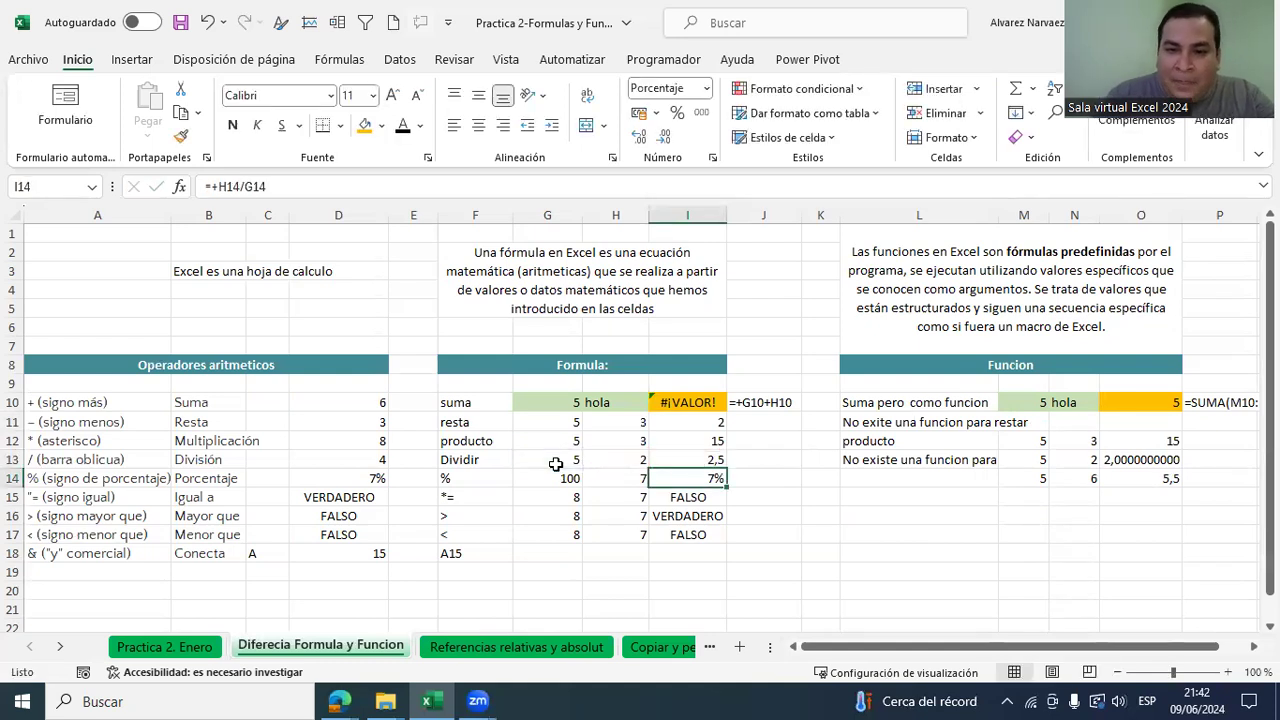
Step: Go past the note about a dividing function in L13 and clear the contents of O13
{"action": "key", "text": "Up"}
{"action": "key", "text": "Right"}
{"action": "key", "text": "Right"}
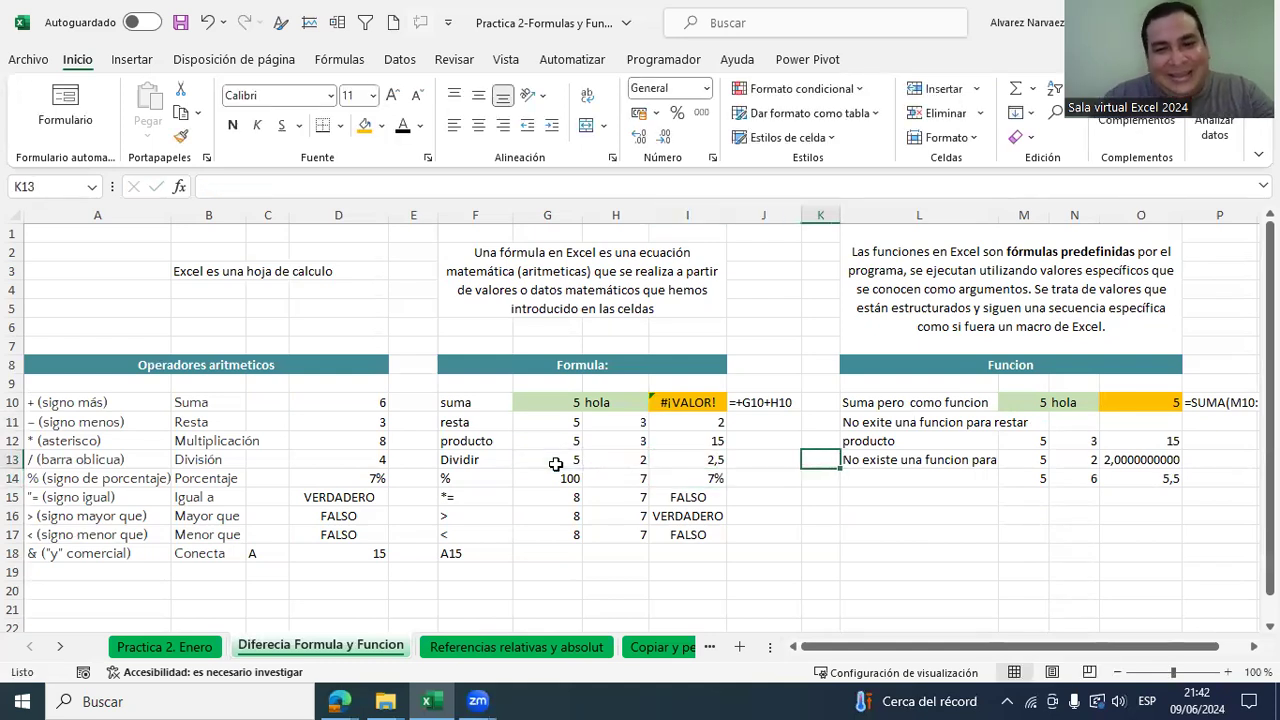
{"action": "key", "text": "Right"}
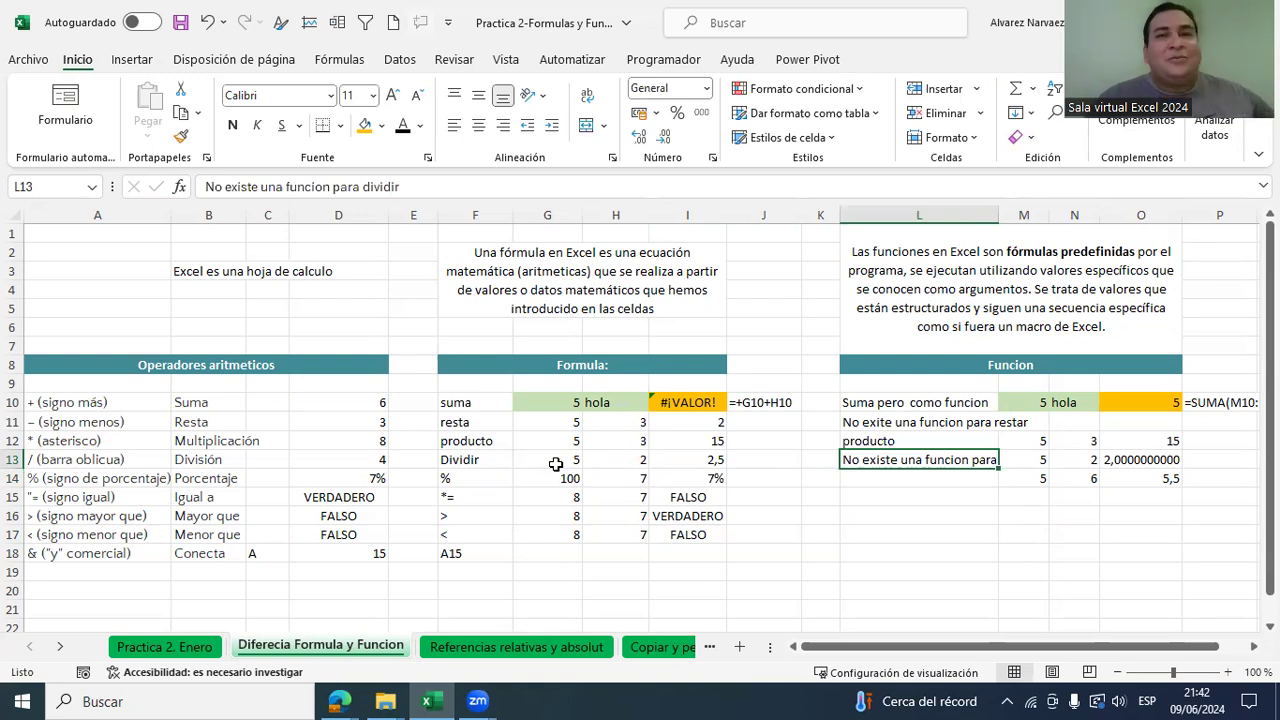
{"action": "key", "text": "Right"}
{"action": "key", "text": "Right"}
{"action": "key", "text": "Right"}
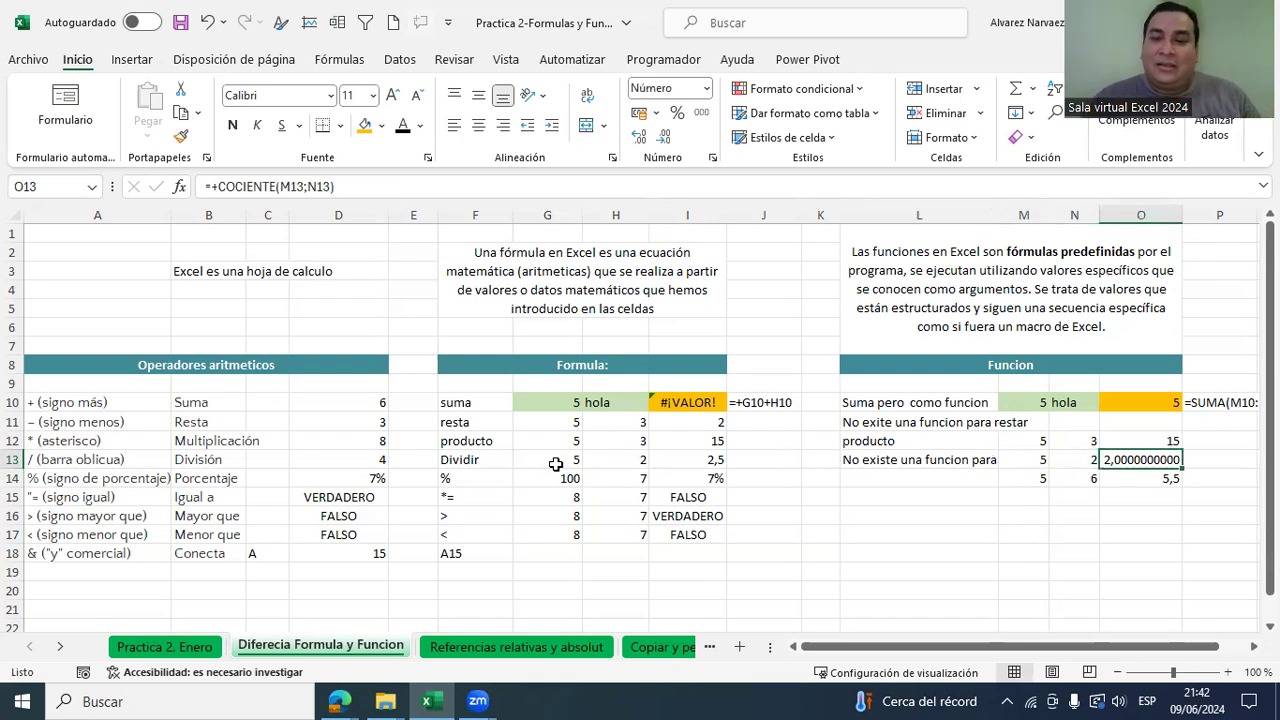
{"action": "key", "text": "Delete"}
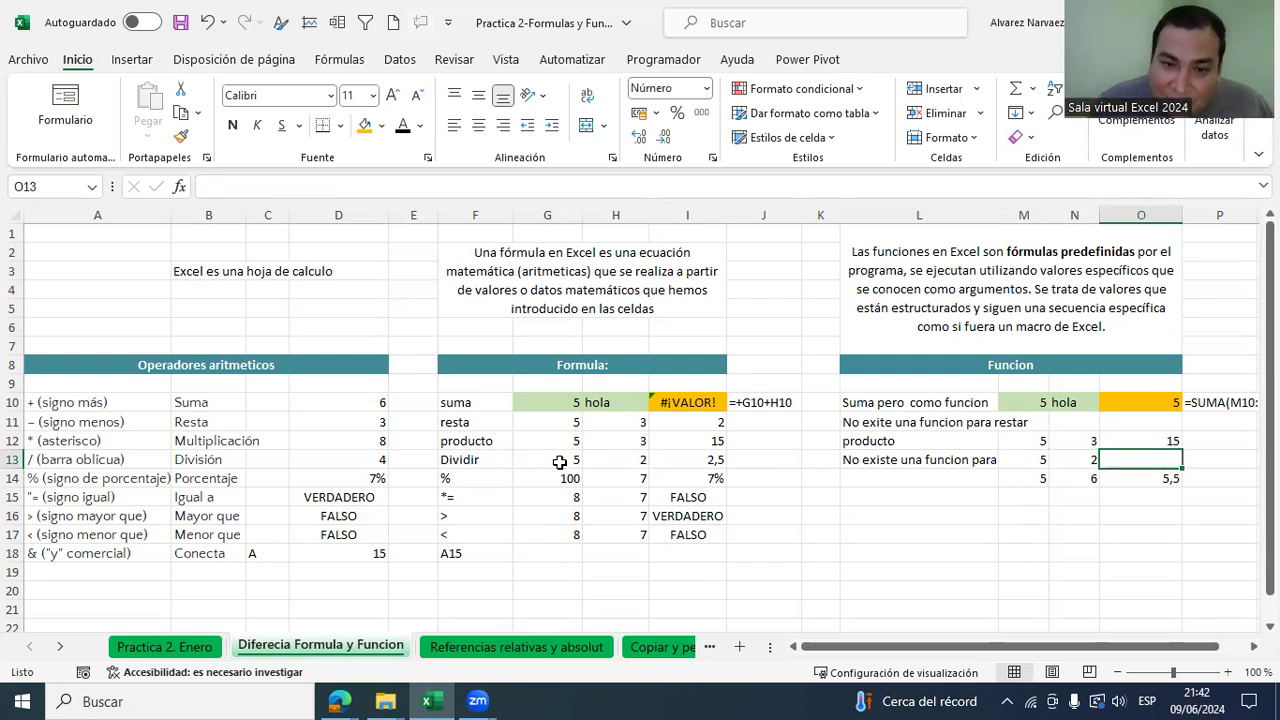
Step: Enter the function +COCIENTE(M13;N13) in O13
{"action": "left_click", "coordinate": [717, 467]}
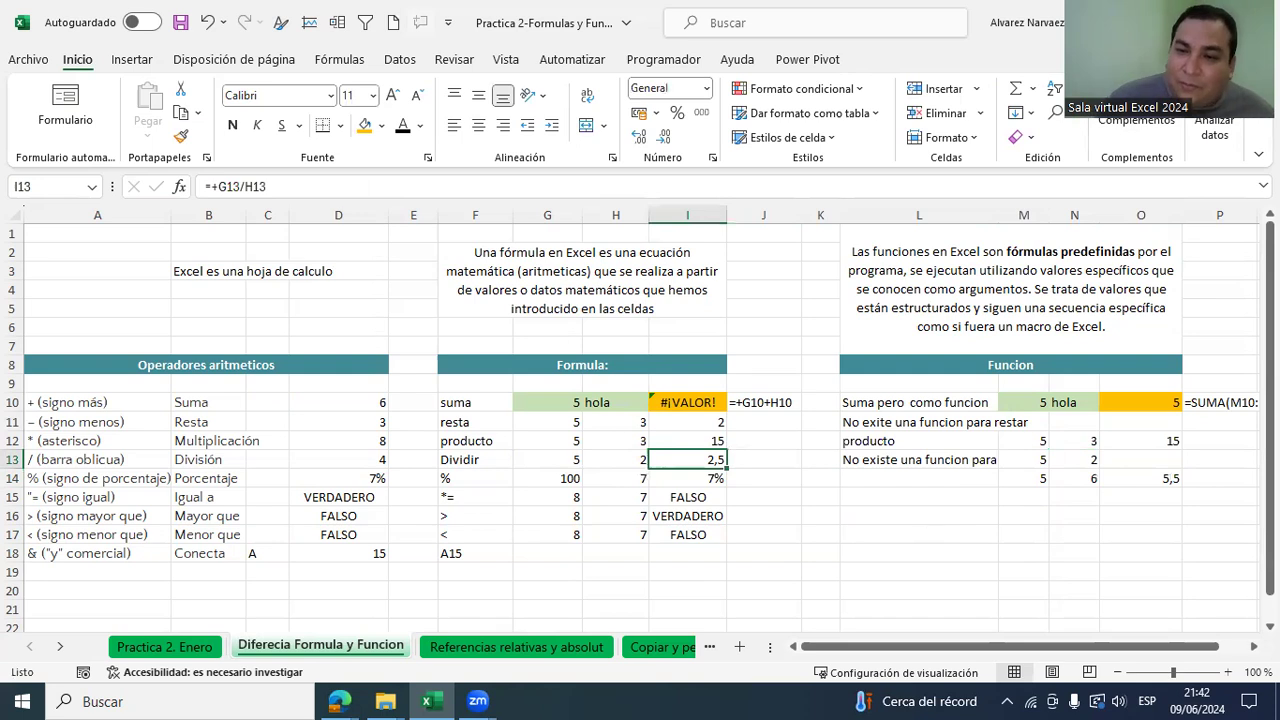
{"action": "left_click", "coordinate": [1150, 462]}
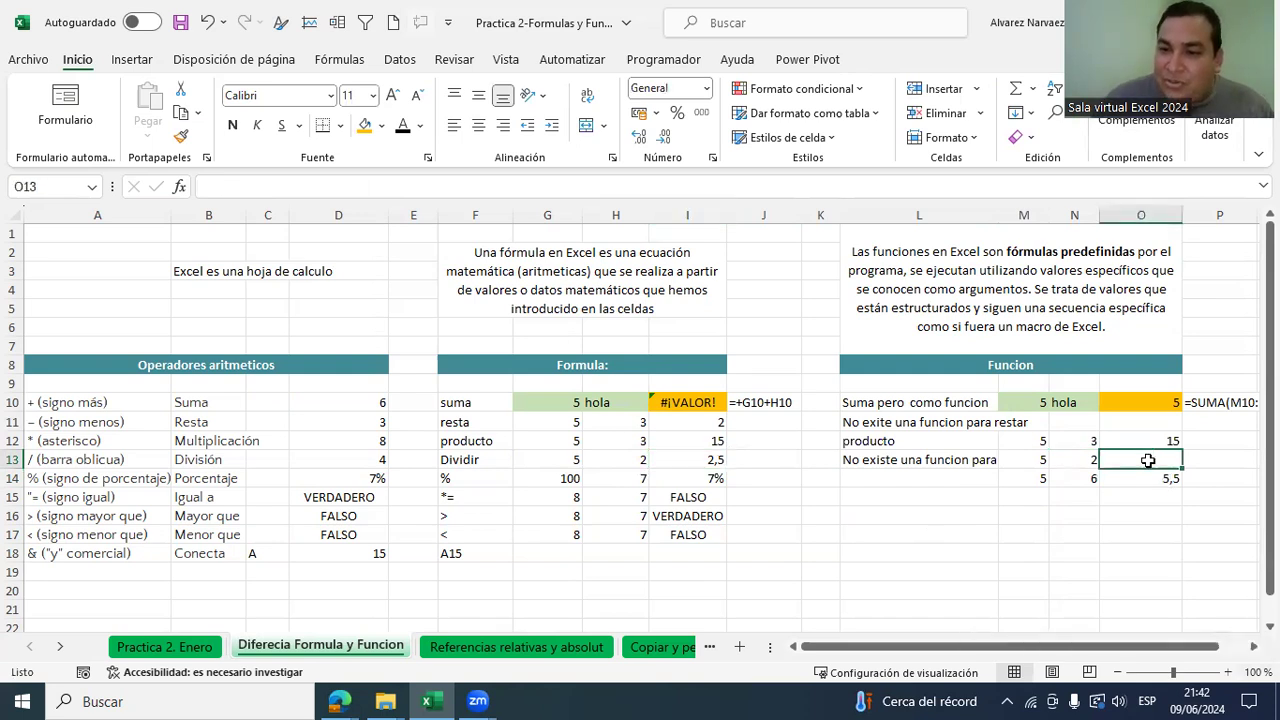
{"action": "type", "text": "+co"}
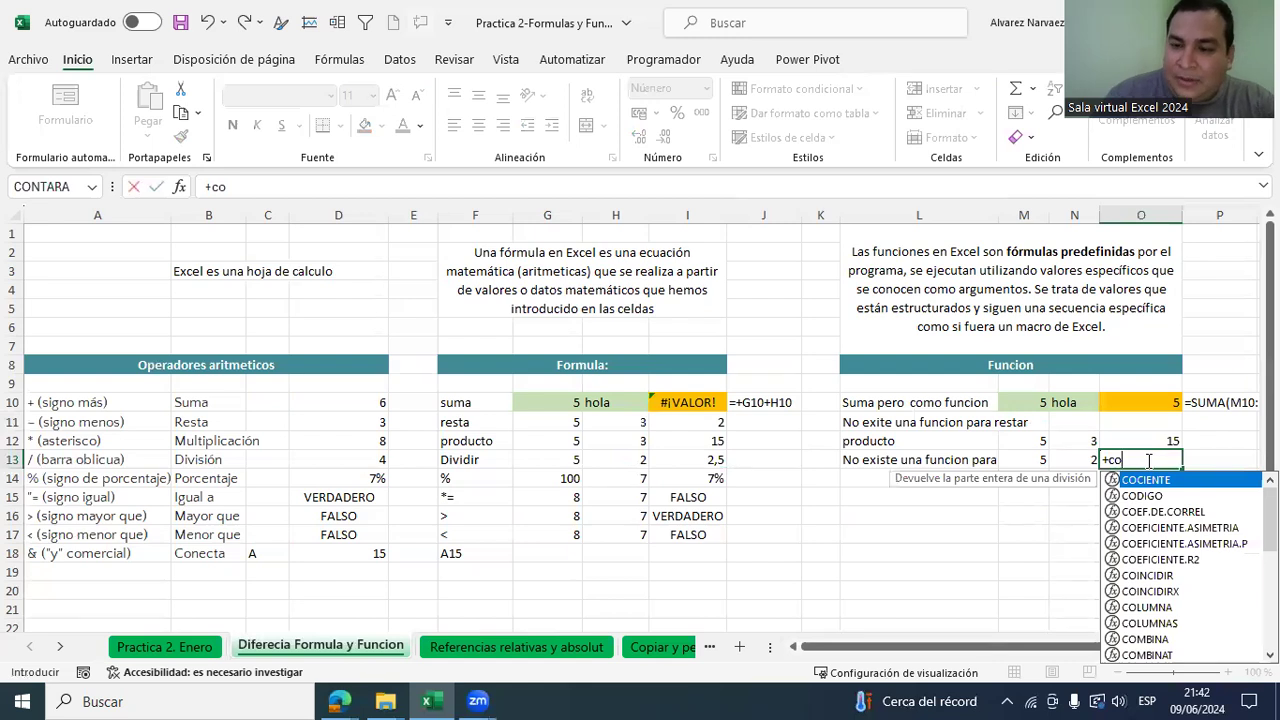
{"action": "double_click", "coordinate": [1126, 484]}
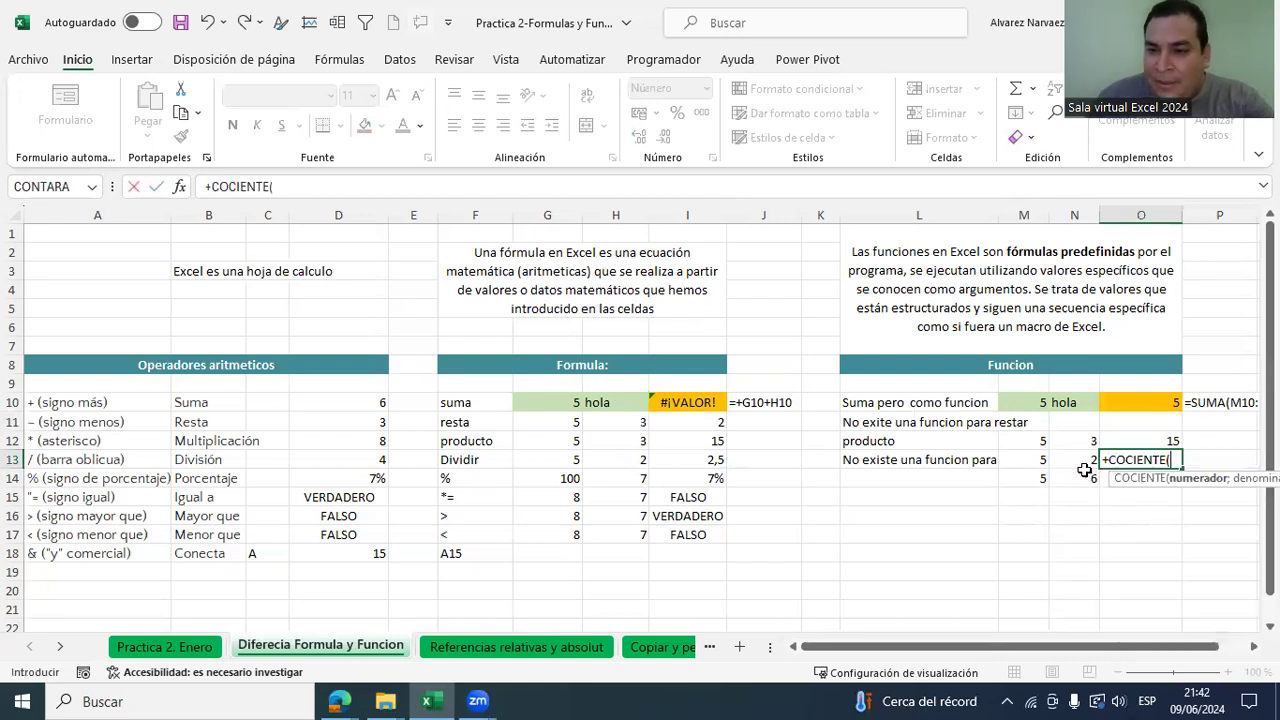
{"action": "left_click", "coordinate": [1037, 459]}
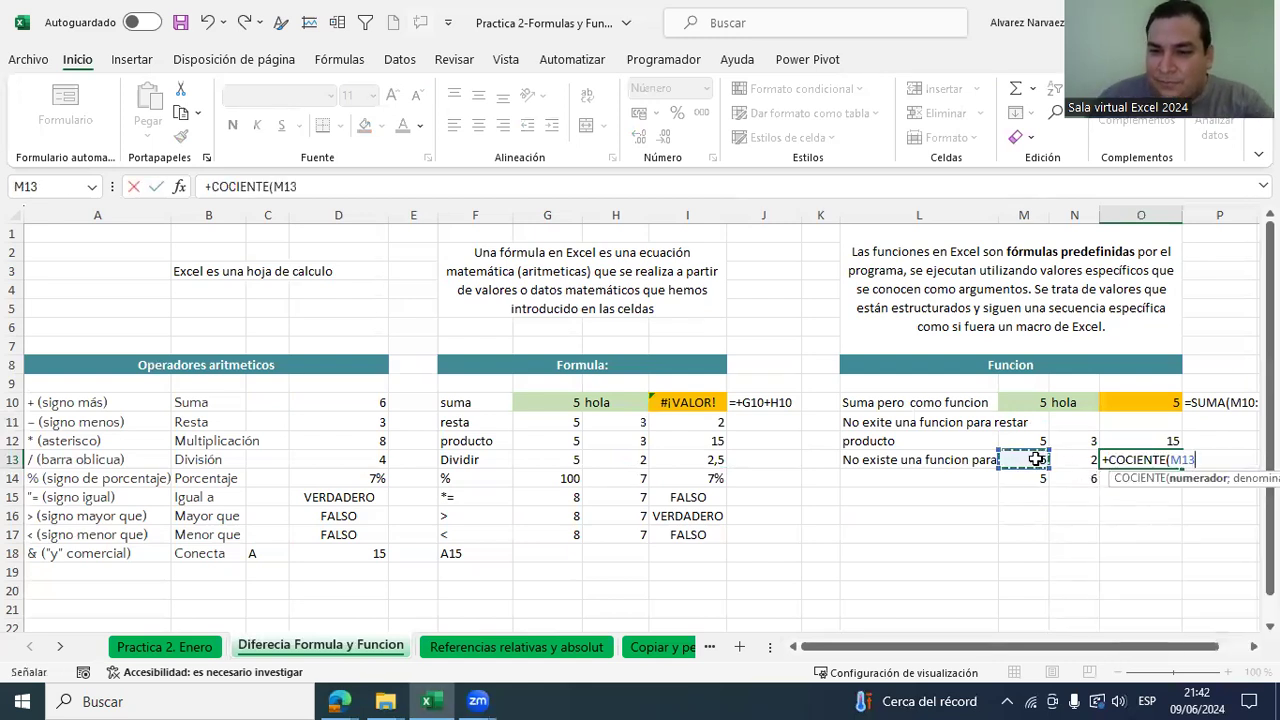
{"action": "type", "text": ";"}
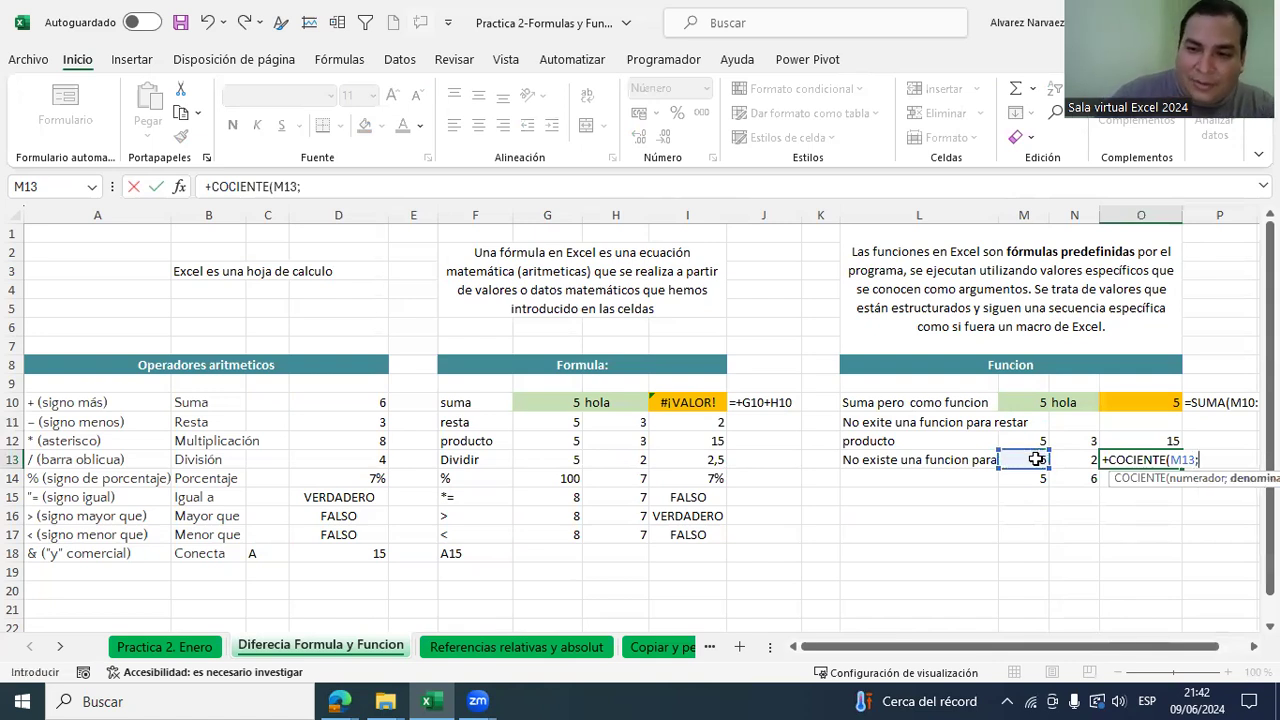
{"action": "left_click", "coordinate": [1075, 460]}
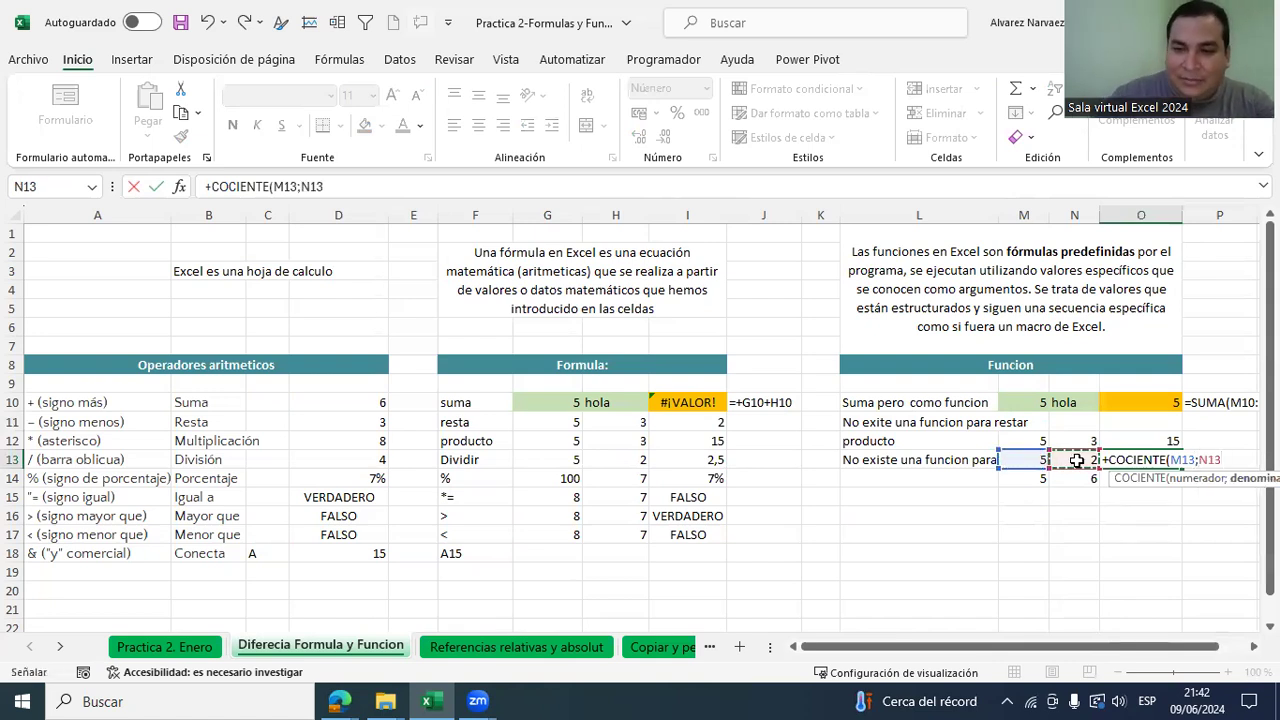
{"action": "key", "text": "Return"}
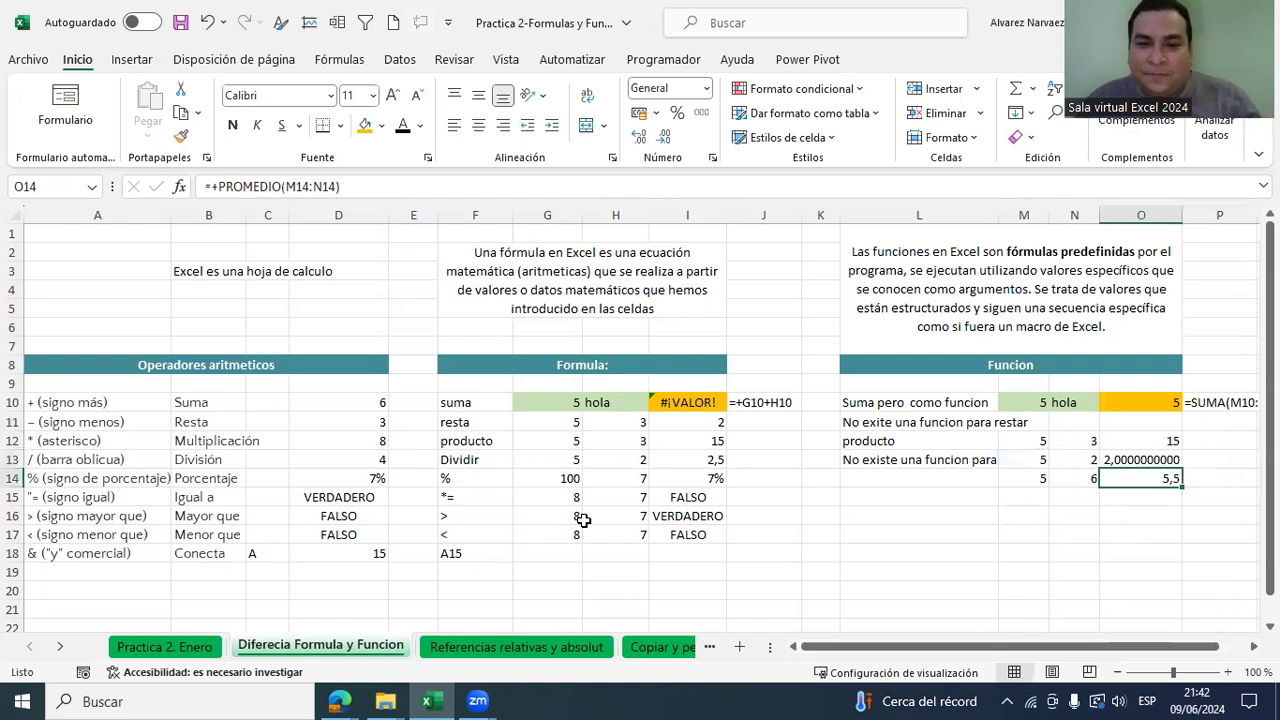
Step: Try 1 as the divisor in H13 of the Dividir row
{"action": "left_click", "coordinate": [620, 462]}
{"action": "type", "text": "1"}
{"action": "key", "text": "Return"}
Step: Set the divisors of both division examples, H13 and N13, to 3
{"action": "key", "text": "Up"}
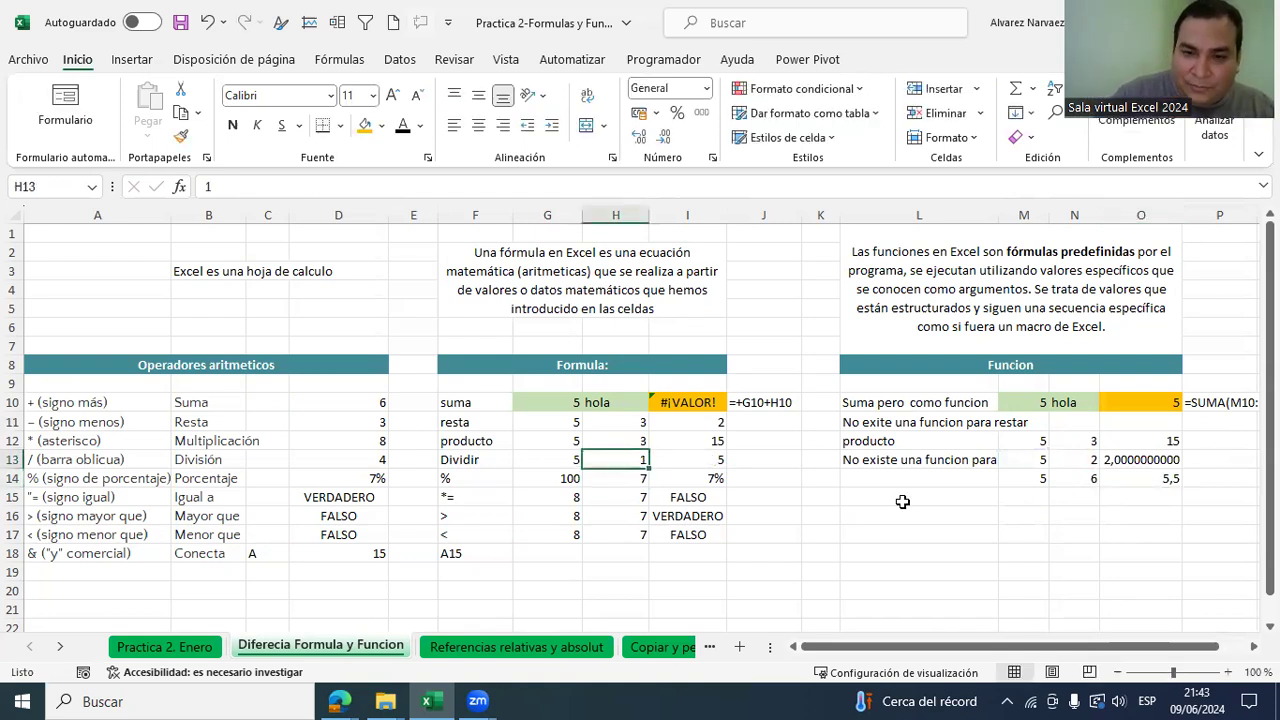
{"action": "type", "text": "3"}
{"action": "key", "text": "Return"}
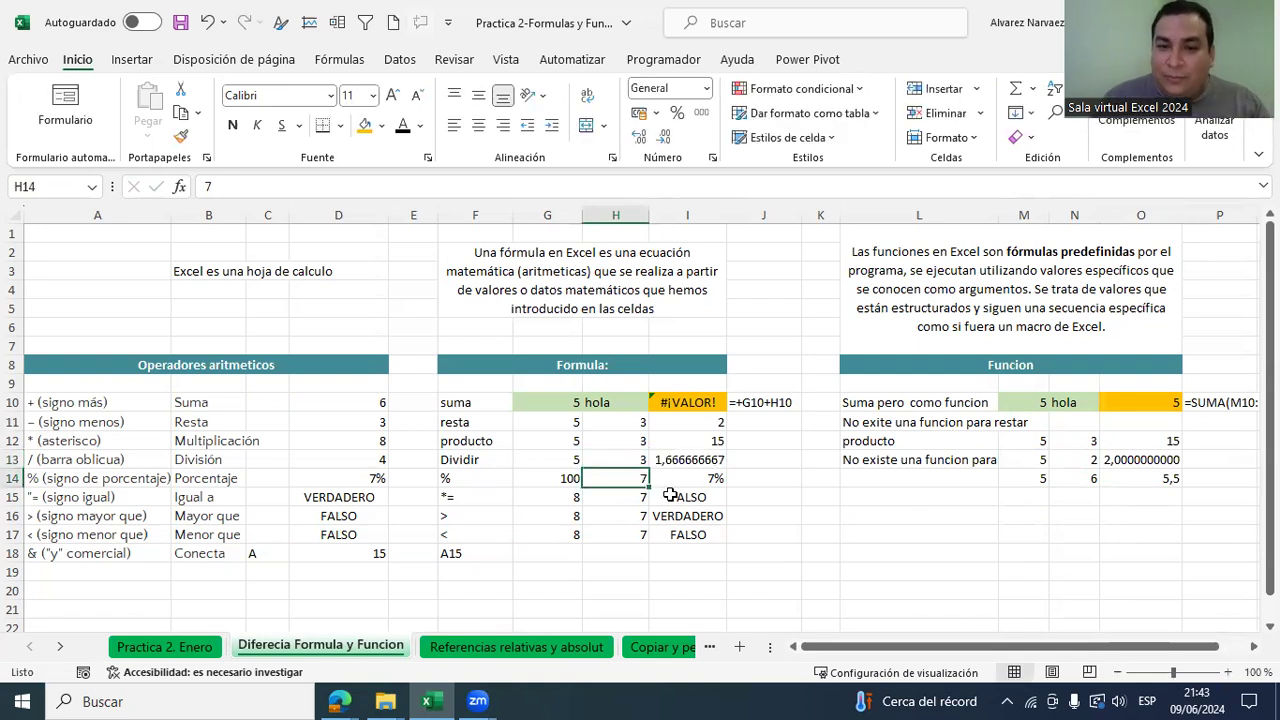
{"action": "left_click", "coordinate": [1063, 466]}
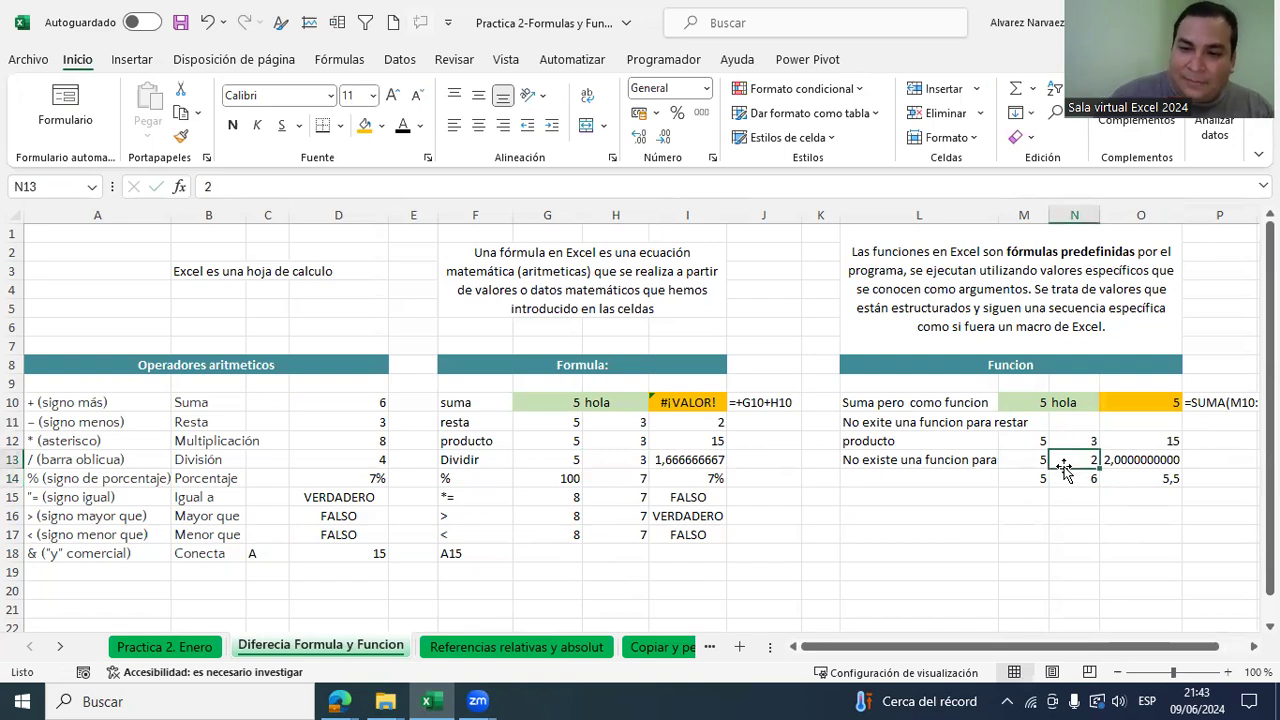
{"action": "type", "text": "3"}
{"action": "key", "text": "Return"}
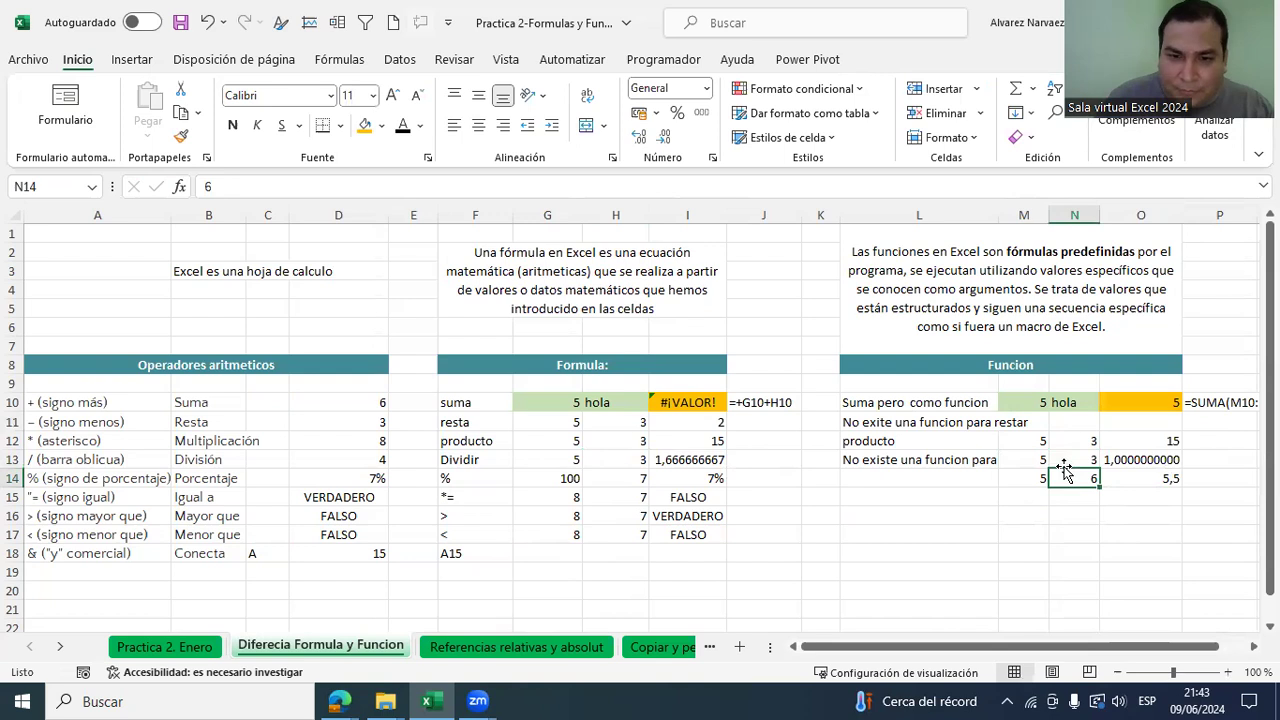
Step: Set the dividends of both division examples, G13 and M13, to 7
{"action": "left_click", "coordinate": [566, 461]}
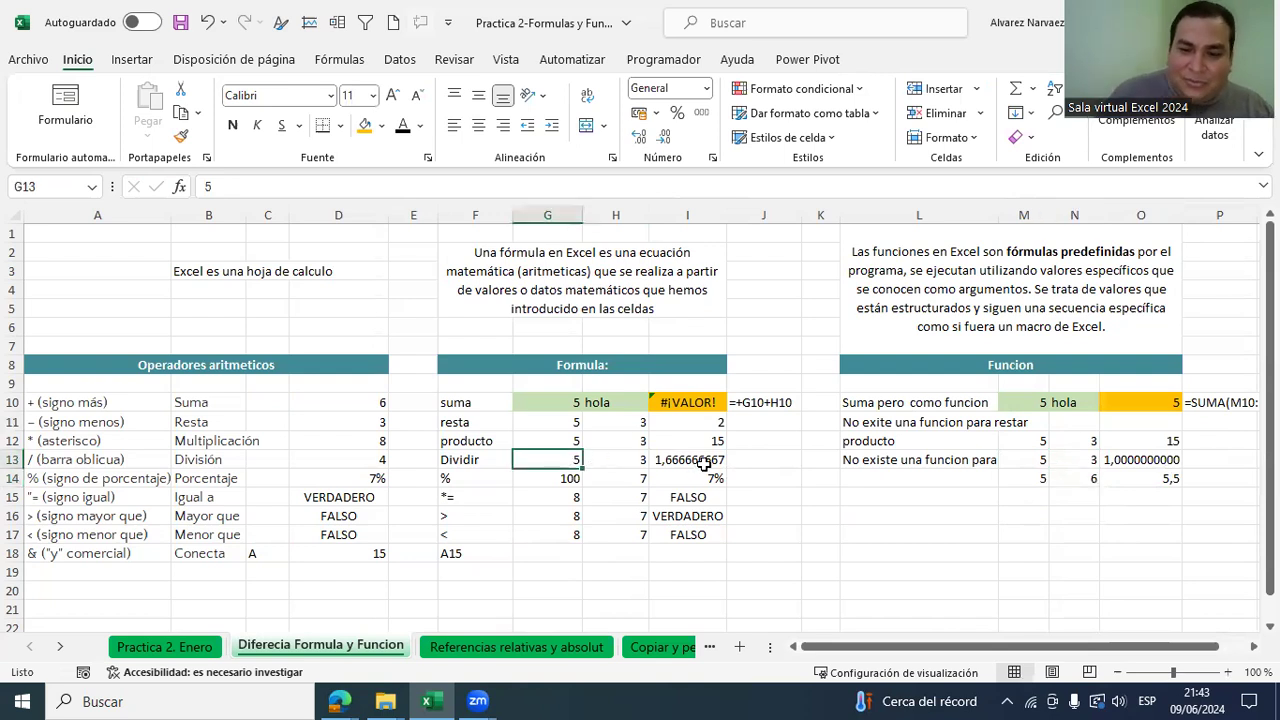
{"action": "type", "text": "7"}
{"action": "key", "text": "Return"}
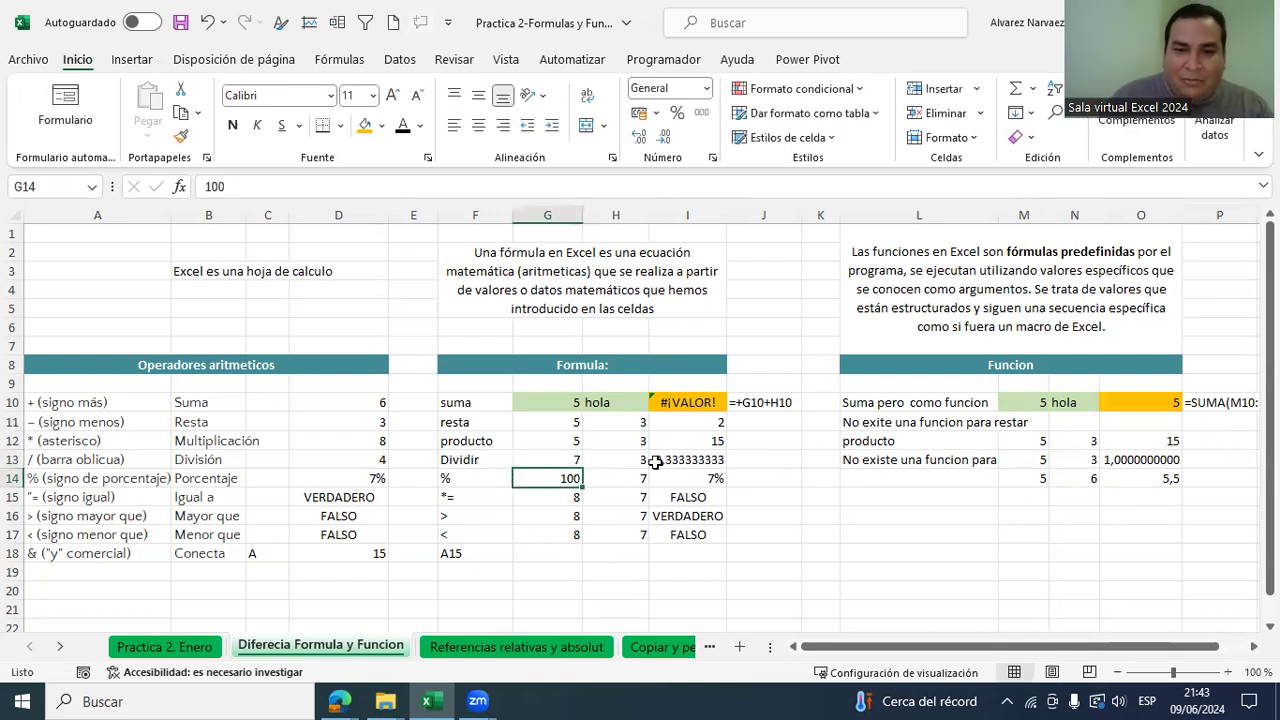
{"action": "left_click", "coordinate": [1018, 459]}
{"action": "double_click", "coordinate": [1026, 459]}
{"action": "type", "text": "7"}
{"action": "key", "text": "Return"}
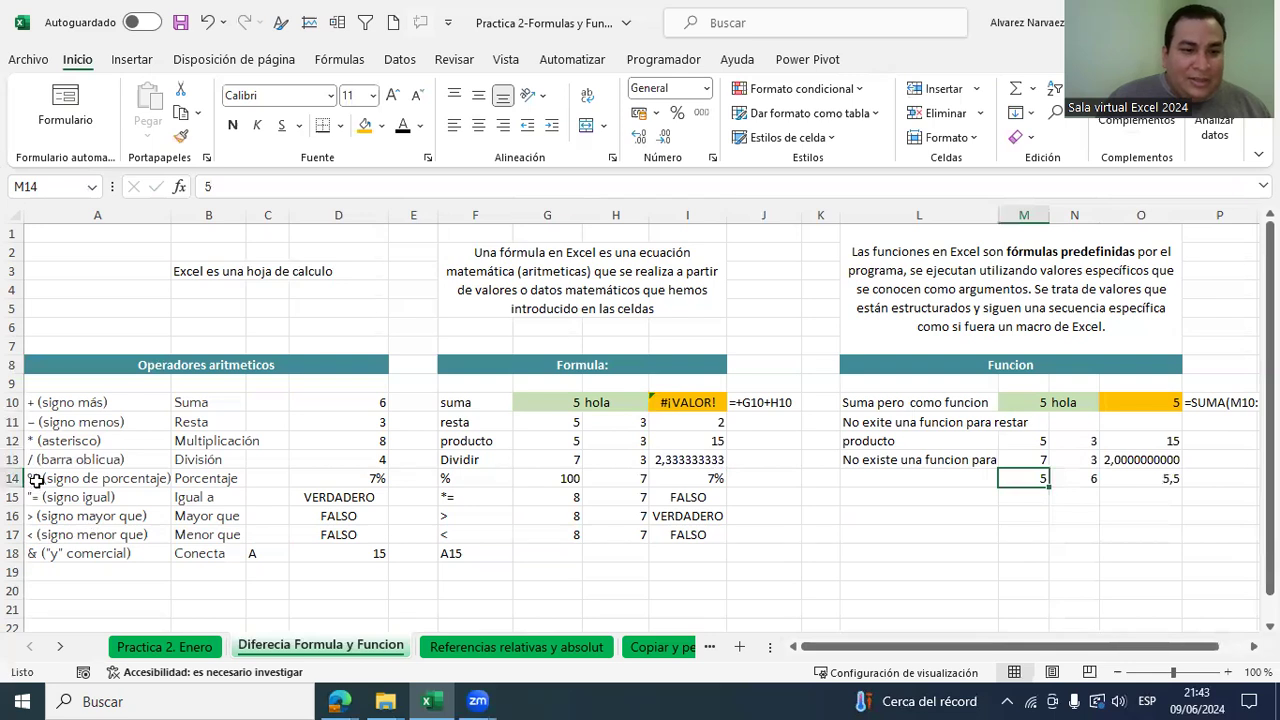
Step: Re-enter the percentage formula +H14/G14 in the % result cell, I14
{"action": "left_click", "coordinate": [72, 480]}
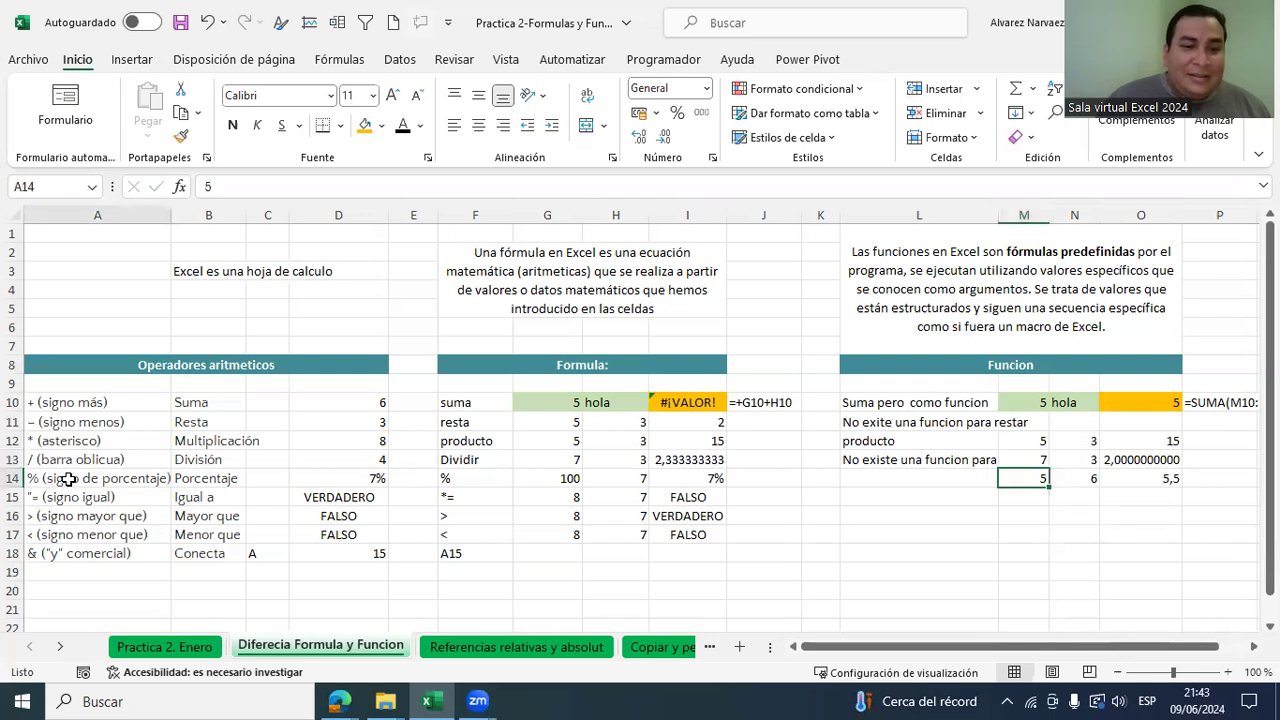
{"action": "left_click", "coordinate": [560, 480]}
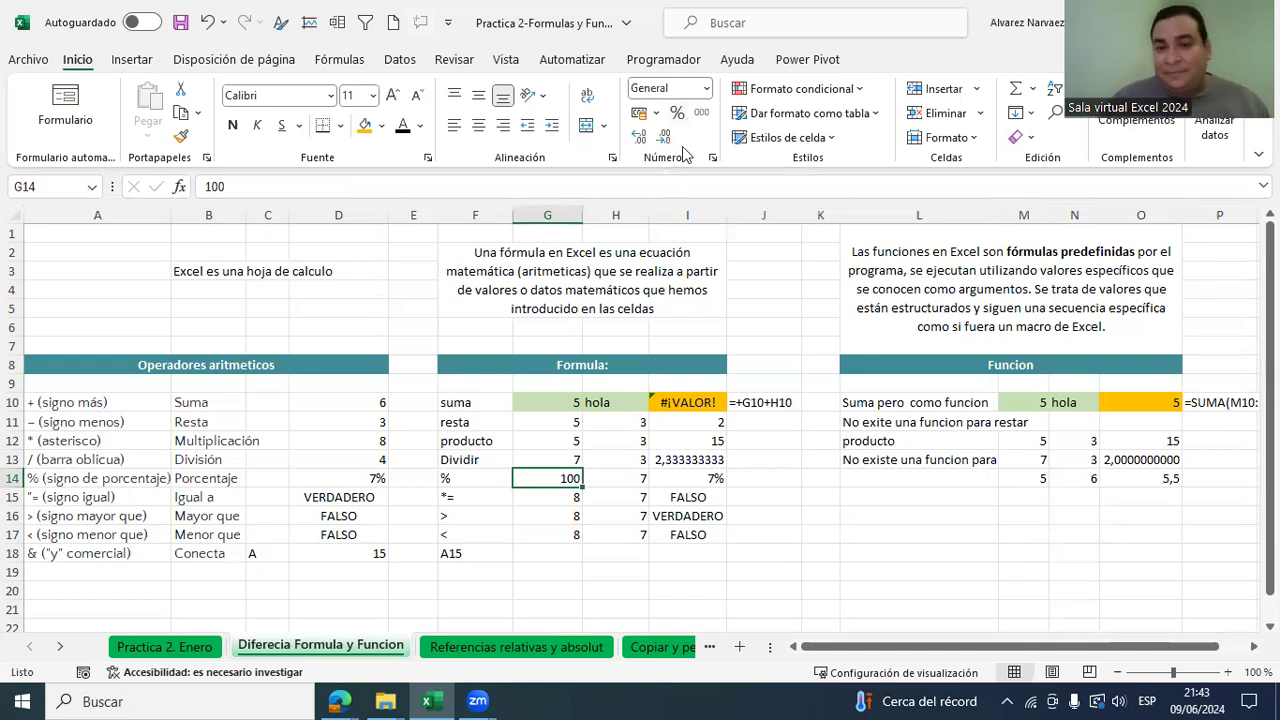
{"action": "left_click", "coordinate": [664, 476]}
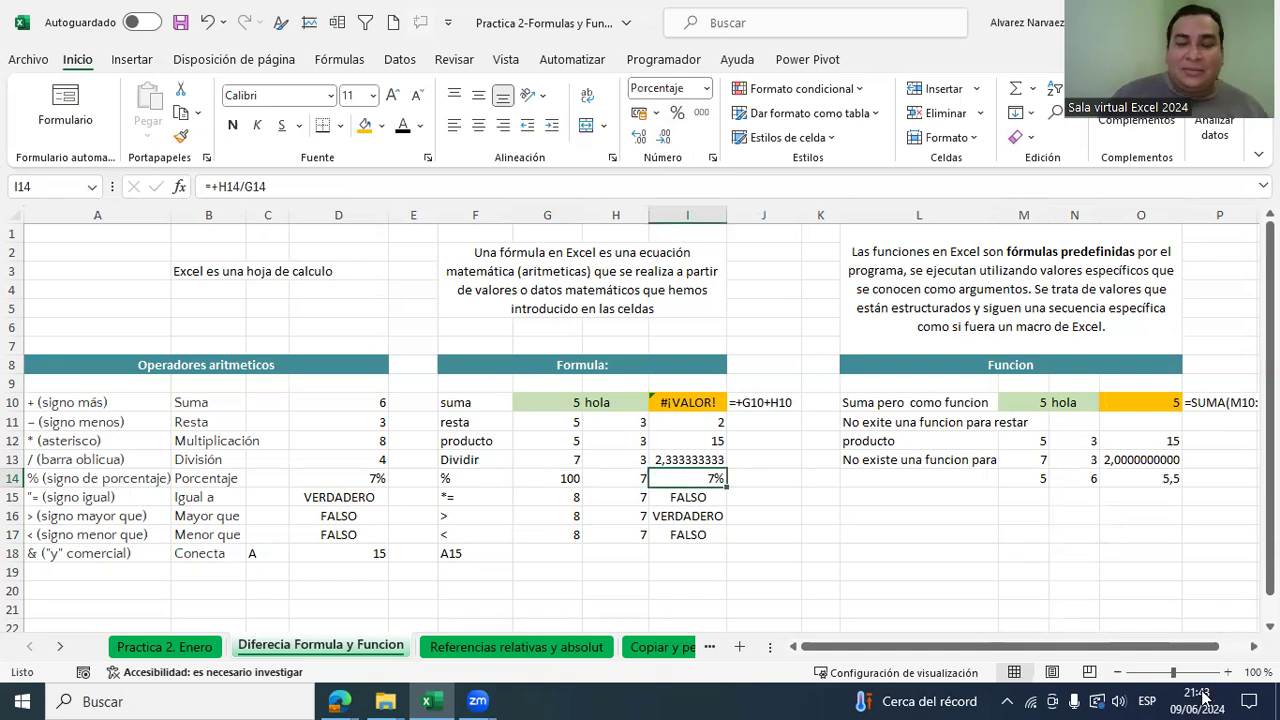
{"action": "type", "text": "+"}
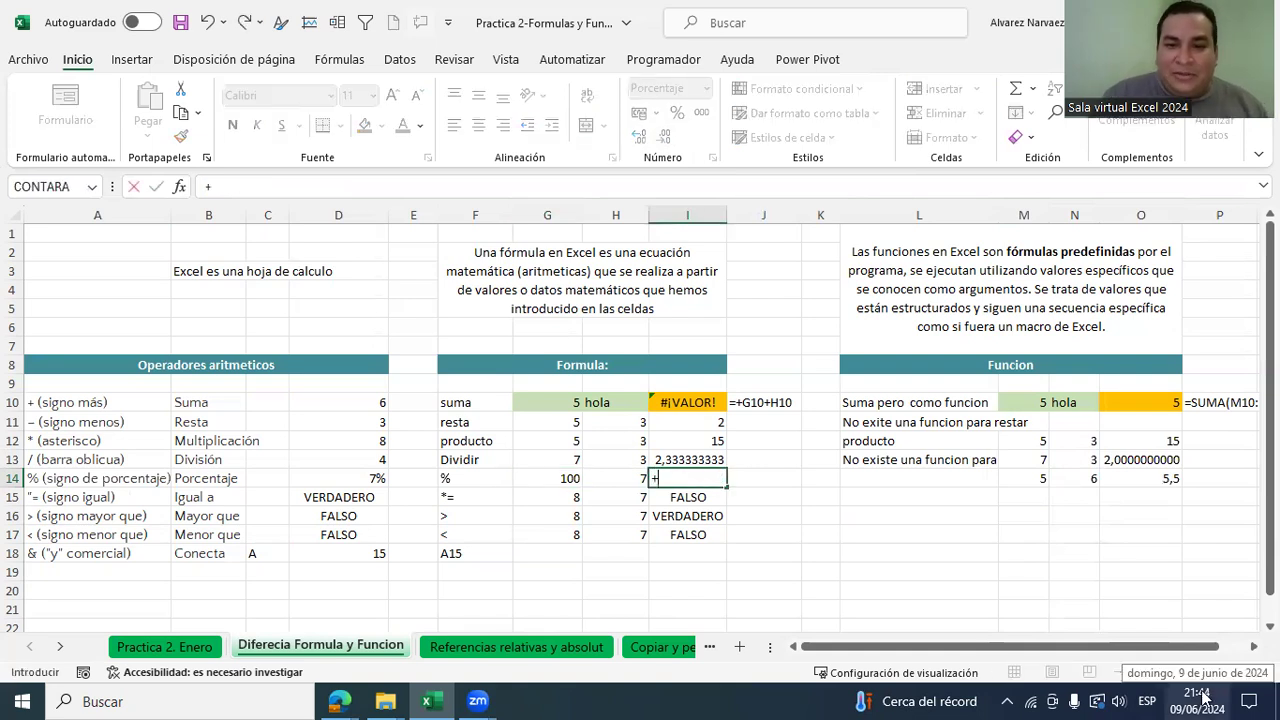
{"action": "key", "text": "Left"}
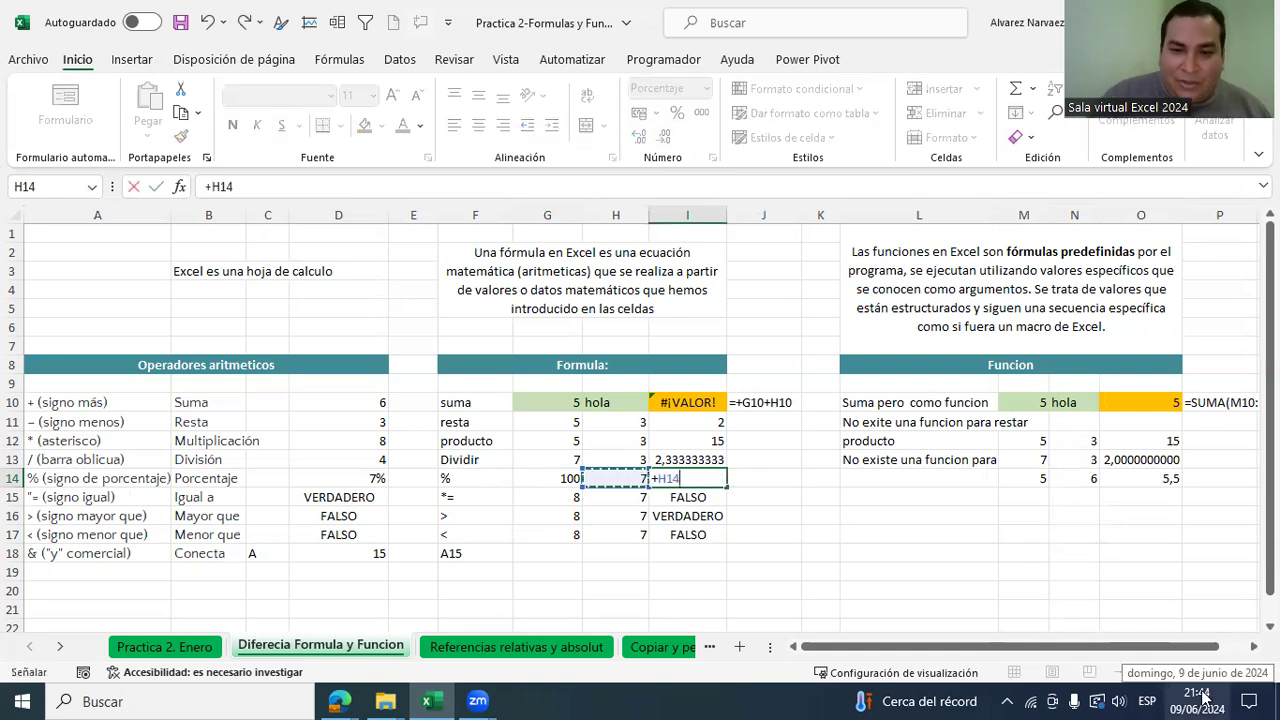
{"action": "type", "text": "/"}
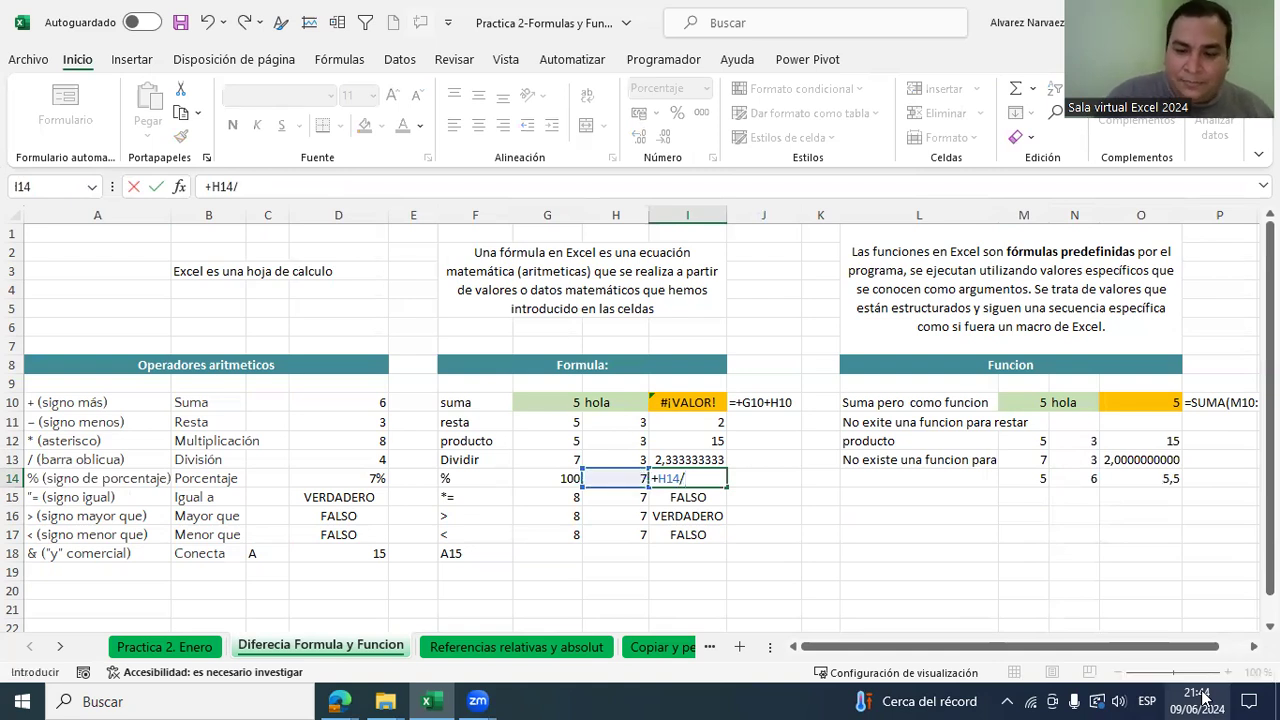
{"action": "key", "text": "Left"}
{"action": "key", "text": "Left"}
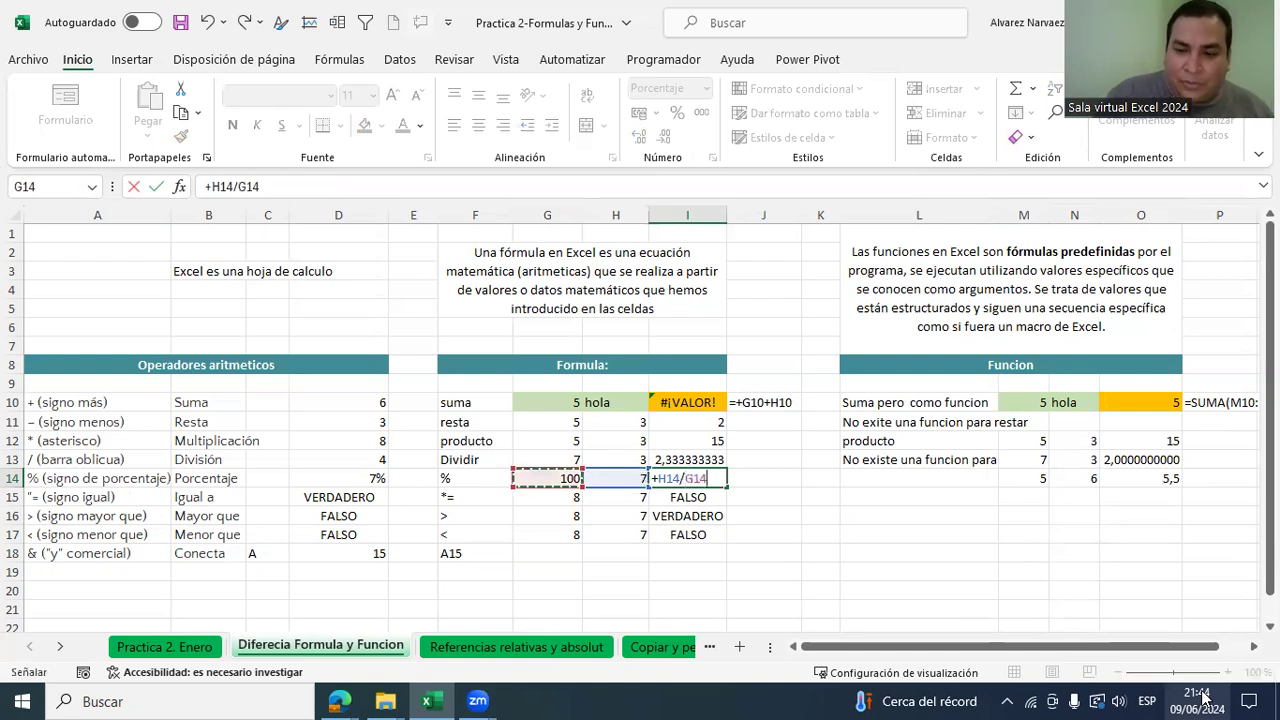
{"action": "key", "text": "Return"}
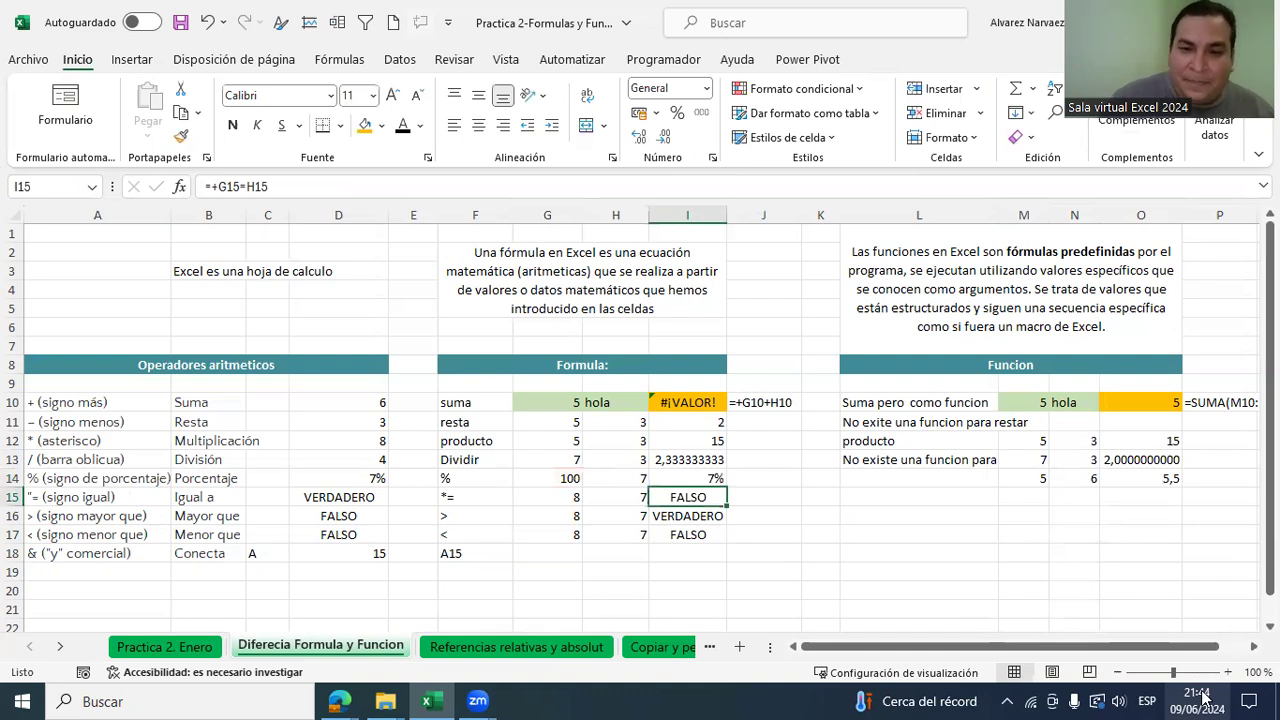
Step: Change the number format of the % result in I14 to Número
{"action": "left_click", "coordinate": [689, 476]}
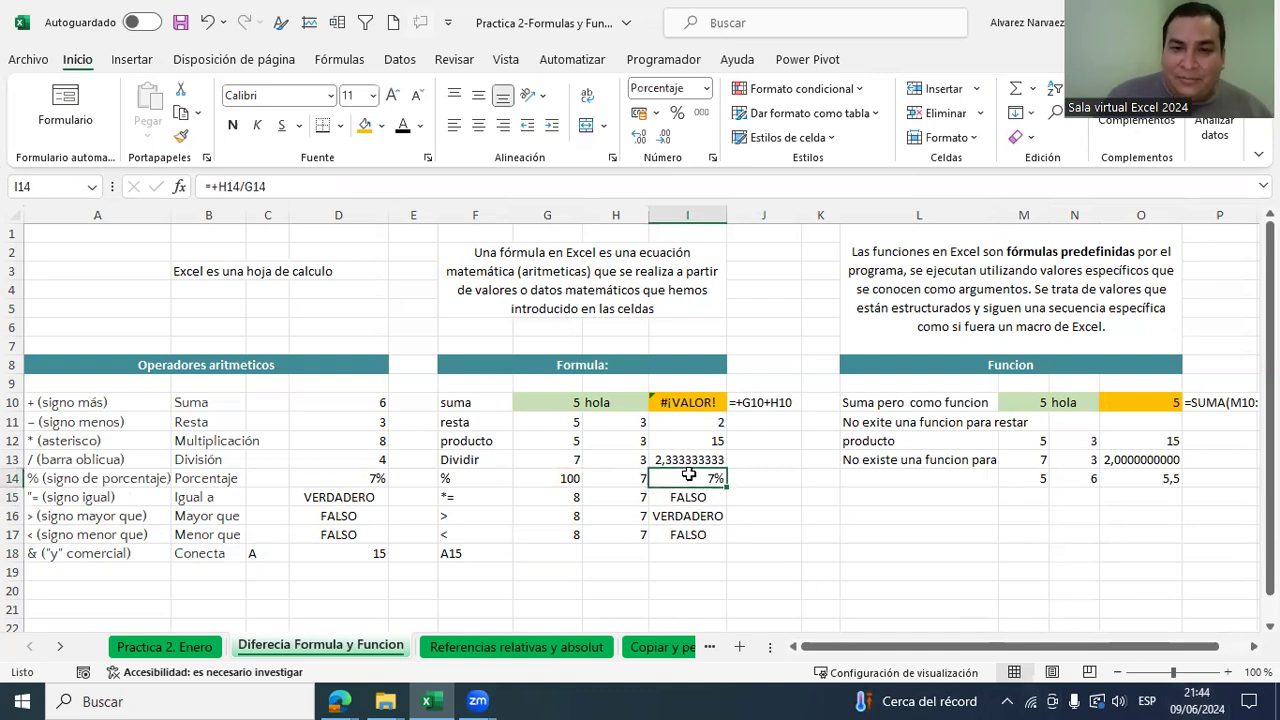
{"action": "left_click", "coordinate": [706, 89]}
{"action": "left_click", "coordinate": [706, 90]}
{"action": "left_click", "coordinate": [706, 89]}
{"action": "left_click", "coordinate": [688, 168]}
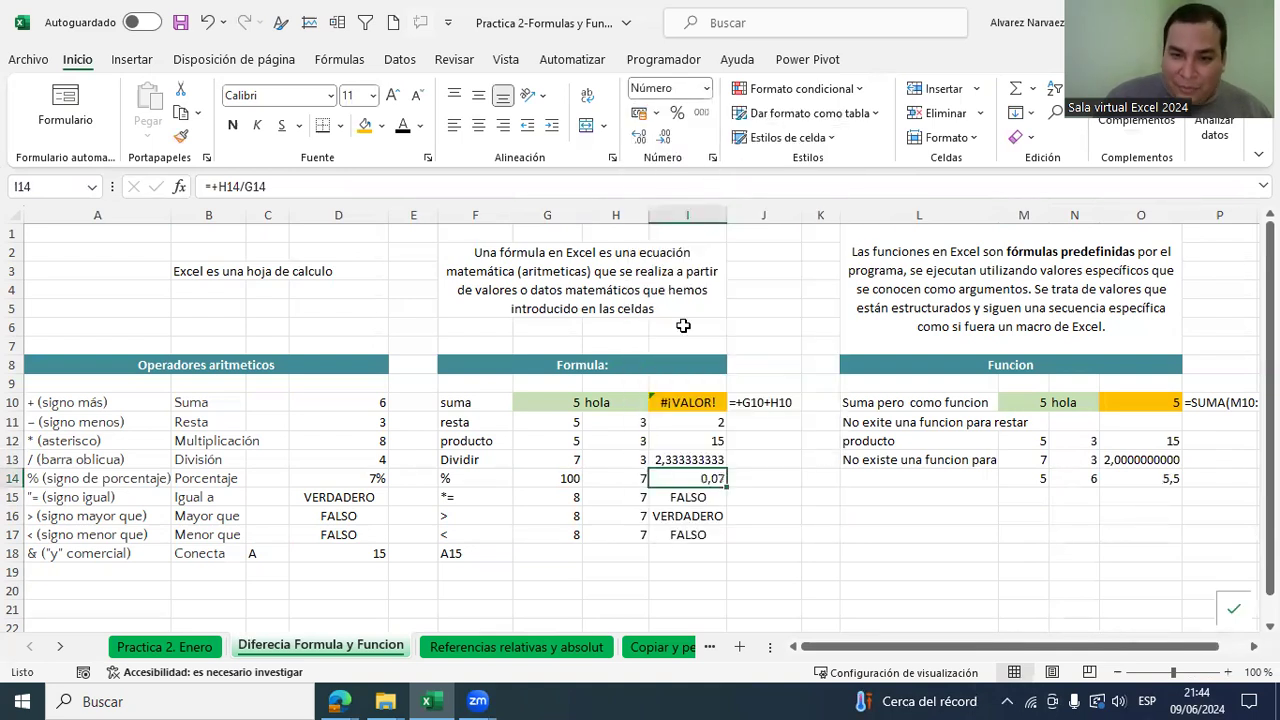
Step: Review the formula in the % result cell, I14, and apply the percentage number format to it
{"action": "left_click", "coordinate": [768, 500]}
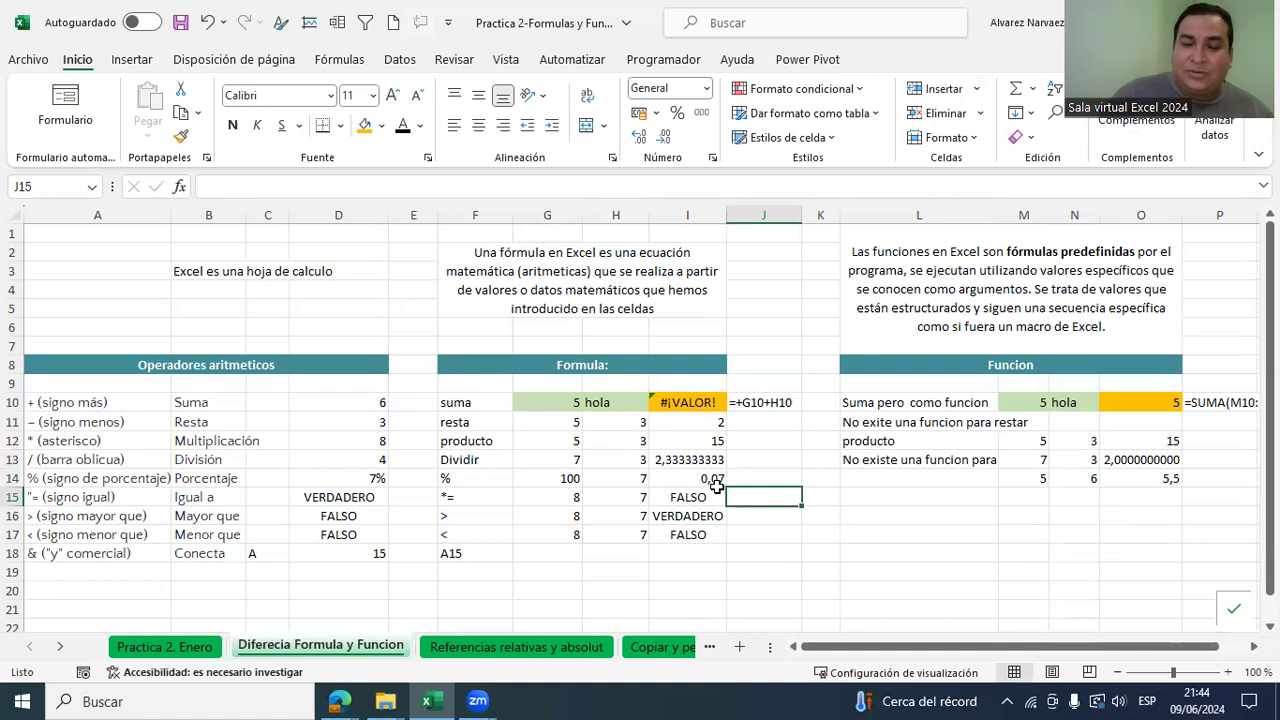
{"action": "left_click", "coordinate": [714, 480]}
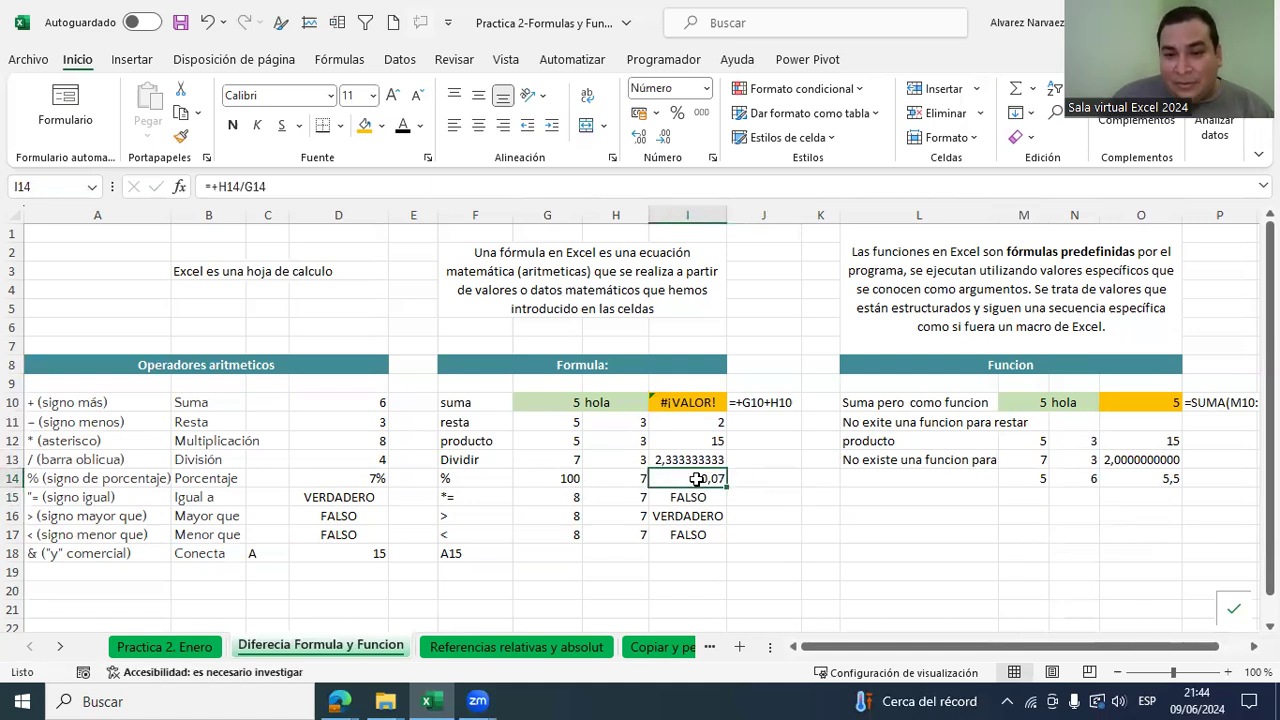
{"action": "double_click", "coordinate": [697, 480]}
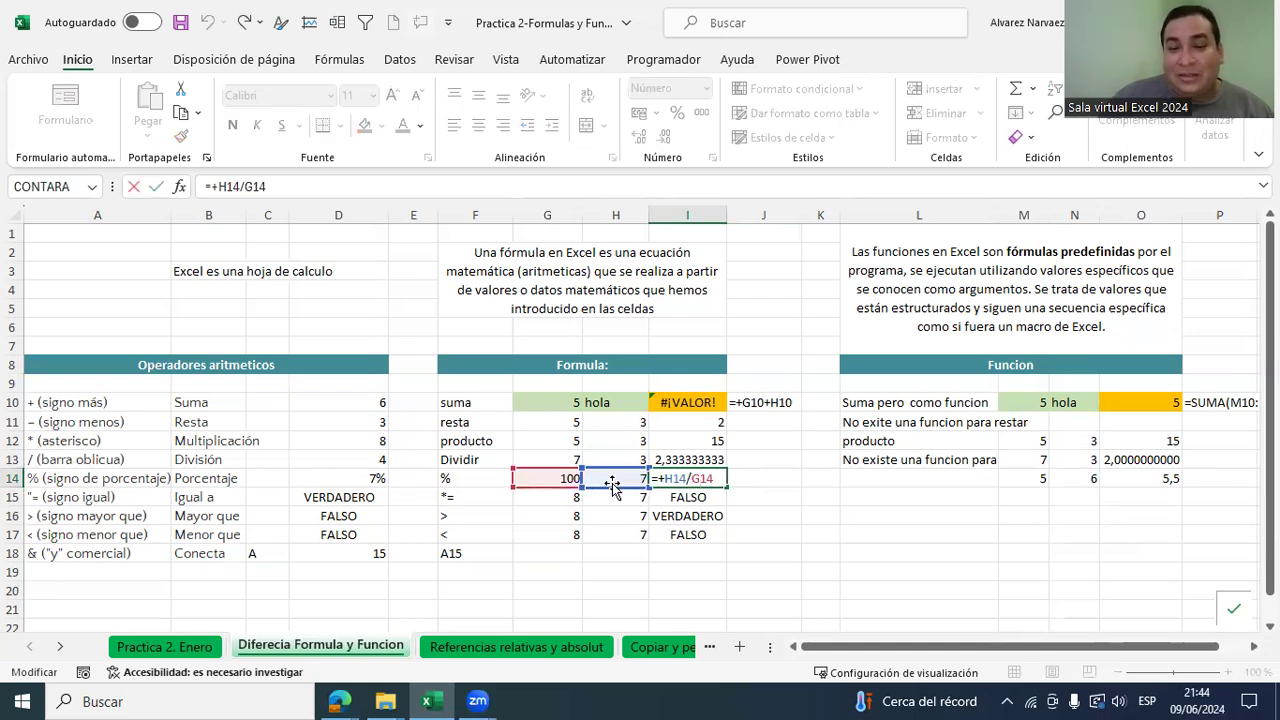
{"action": "key", "text": "Return"}
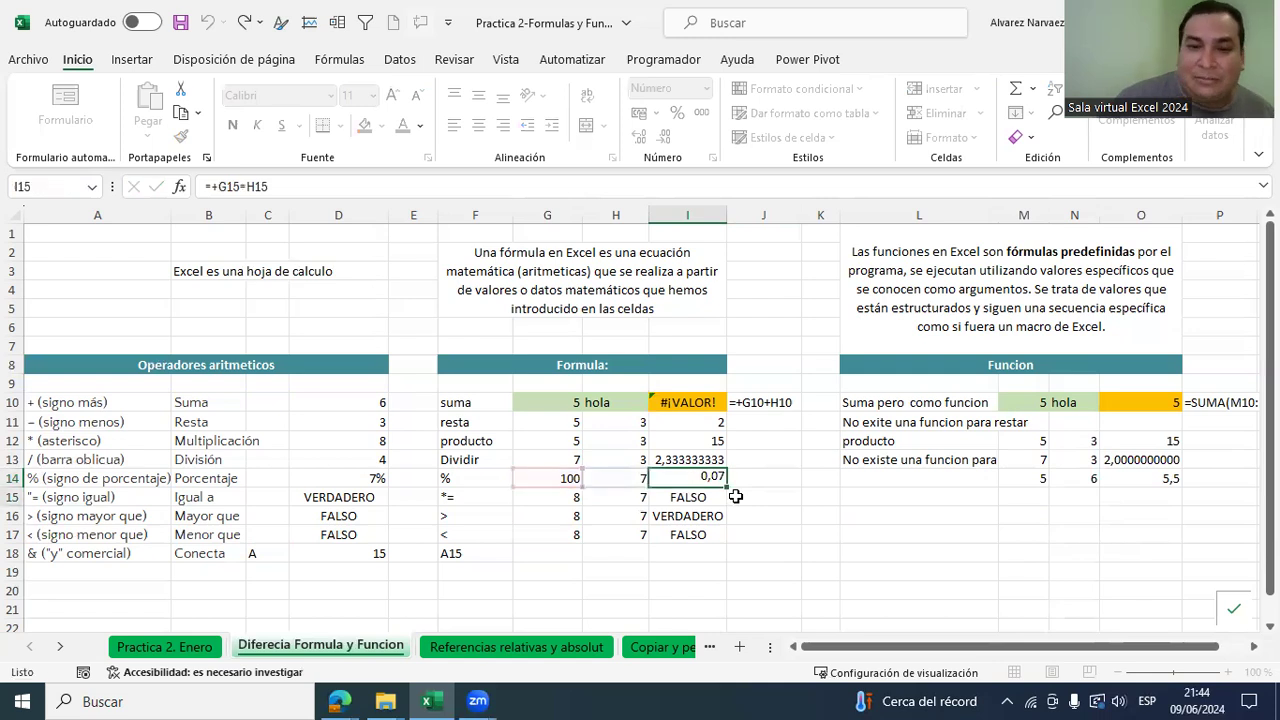
{"action": "left_click", "coordinate": [712, 480]}
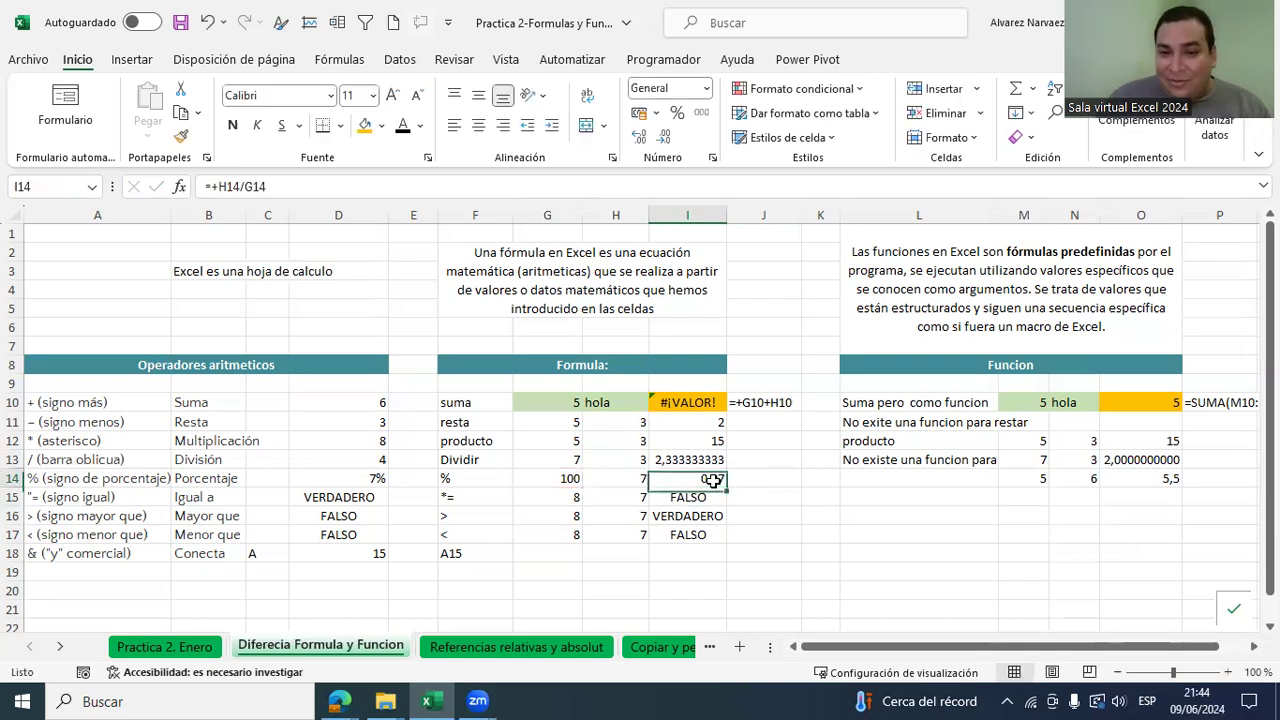
{"action": "left_click", "coordinate": [677, 112]}
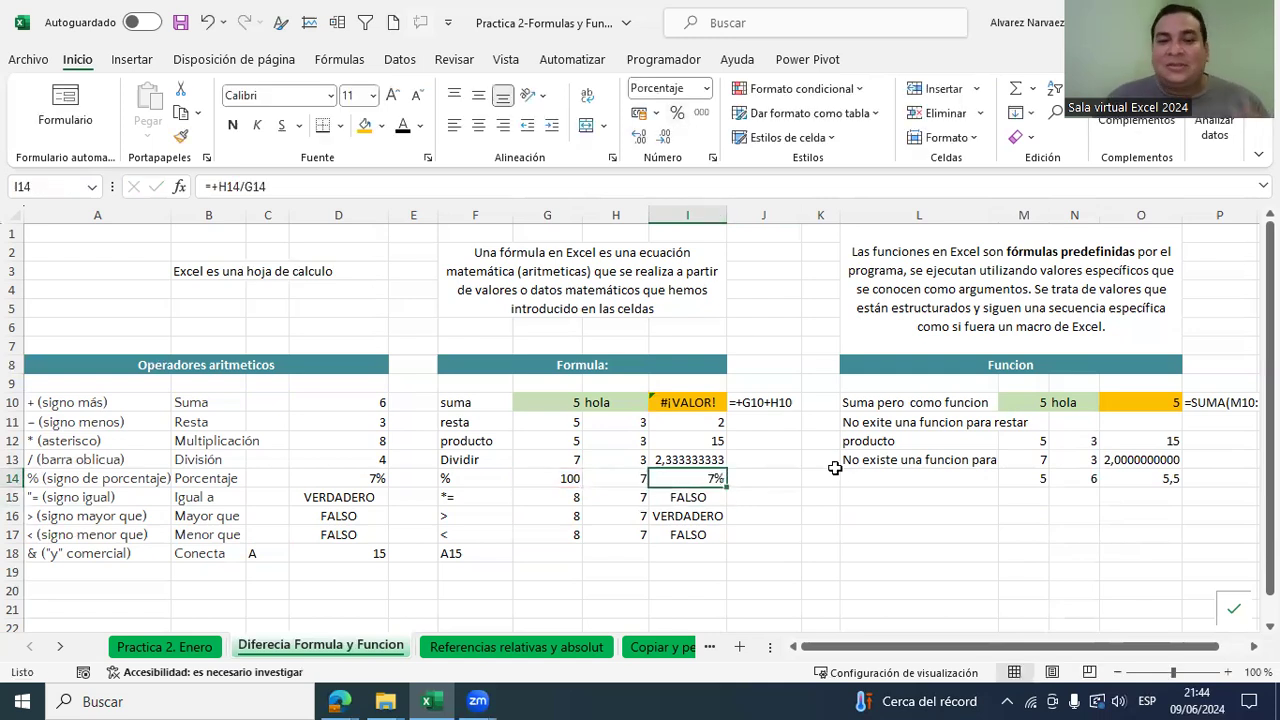
{"action": "left_click", "coordinate": [752, 480]}
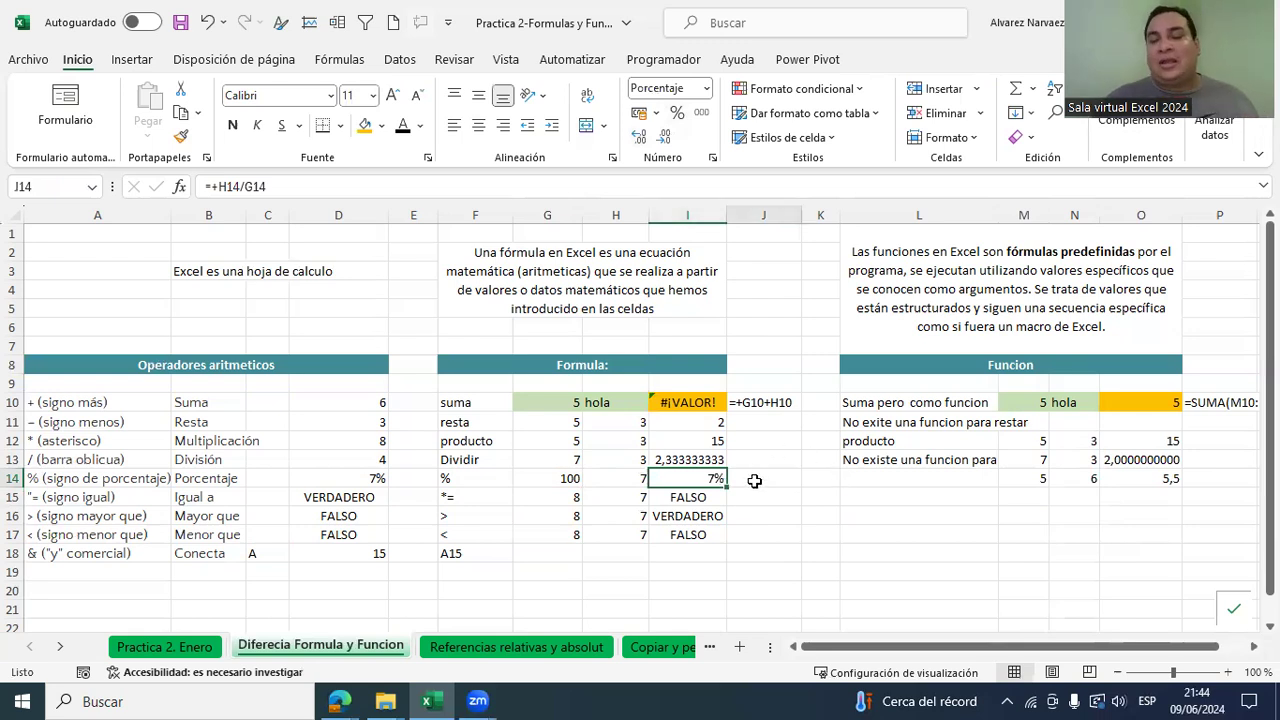
{"action": "left_click", "coordinate": [672, 479]}
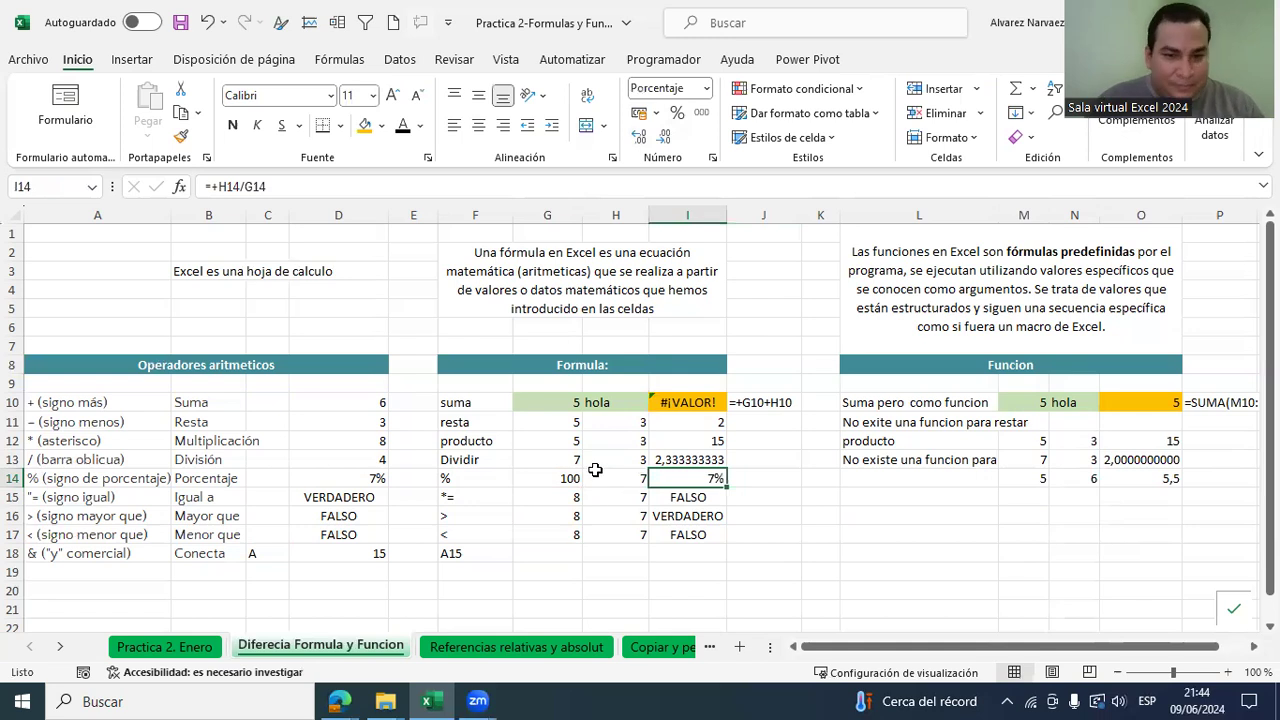
Step: Highlight the comparison operators in A15:A17 and the full list of operators in A10:A18 for review
{"action": "left_click", "coordinate": [893, 479]}
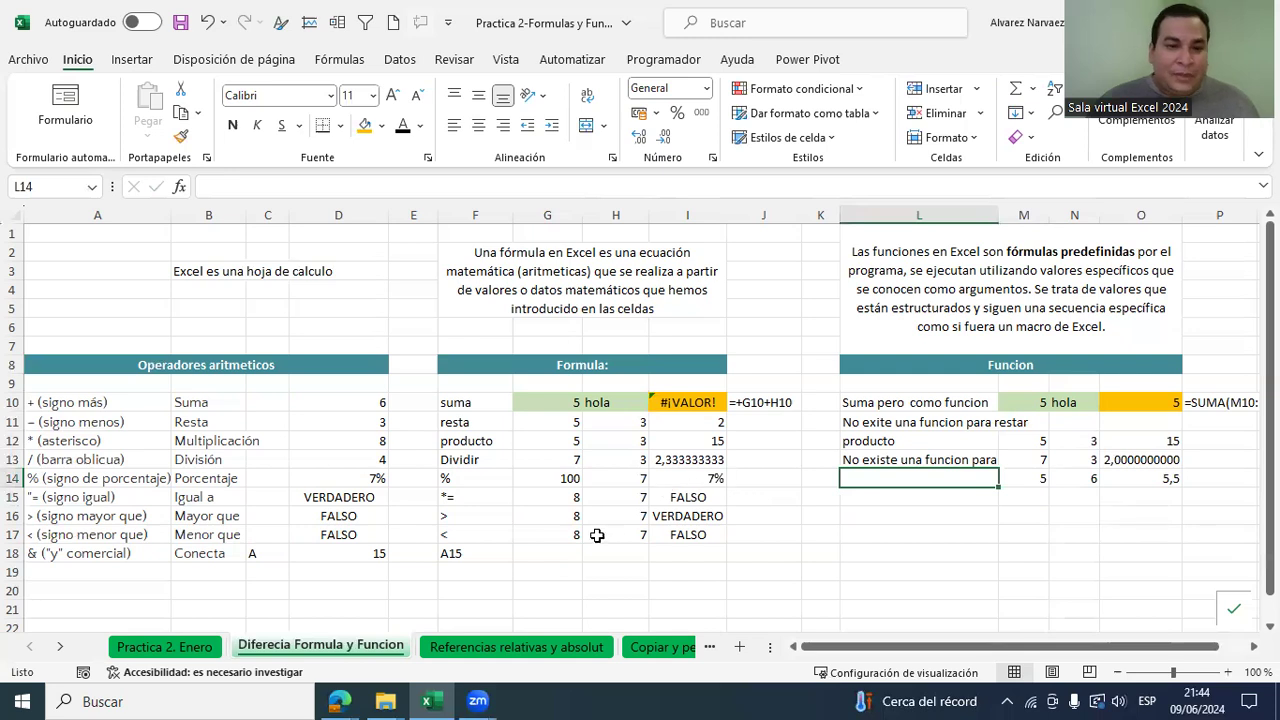
{"action": "left_click_drag", "start_coordinate": [46, 497], "coordinate": [63, 530]}
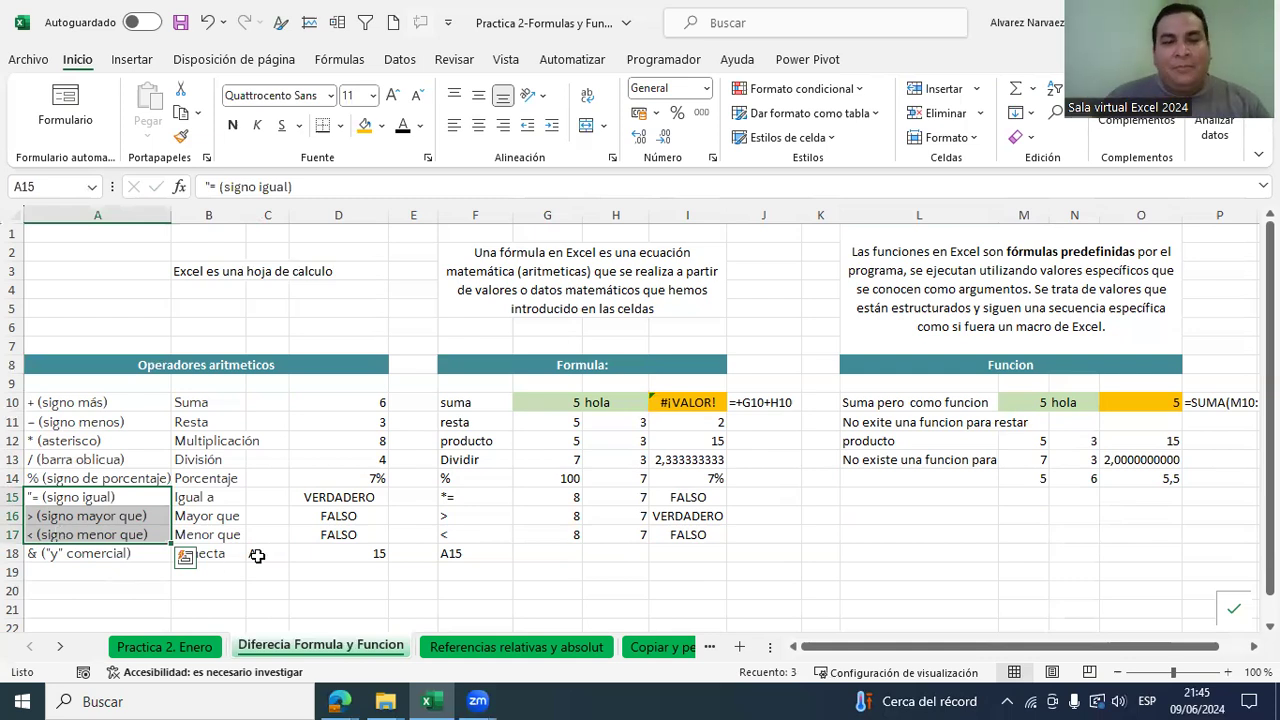
{"action": "left_click_drag", "start_coordinate": [100, 397], "coordinate": [112, 556]}
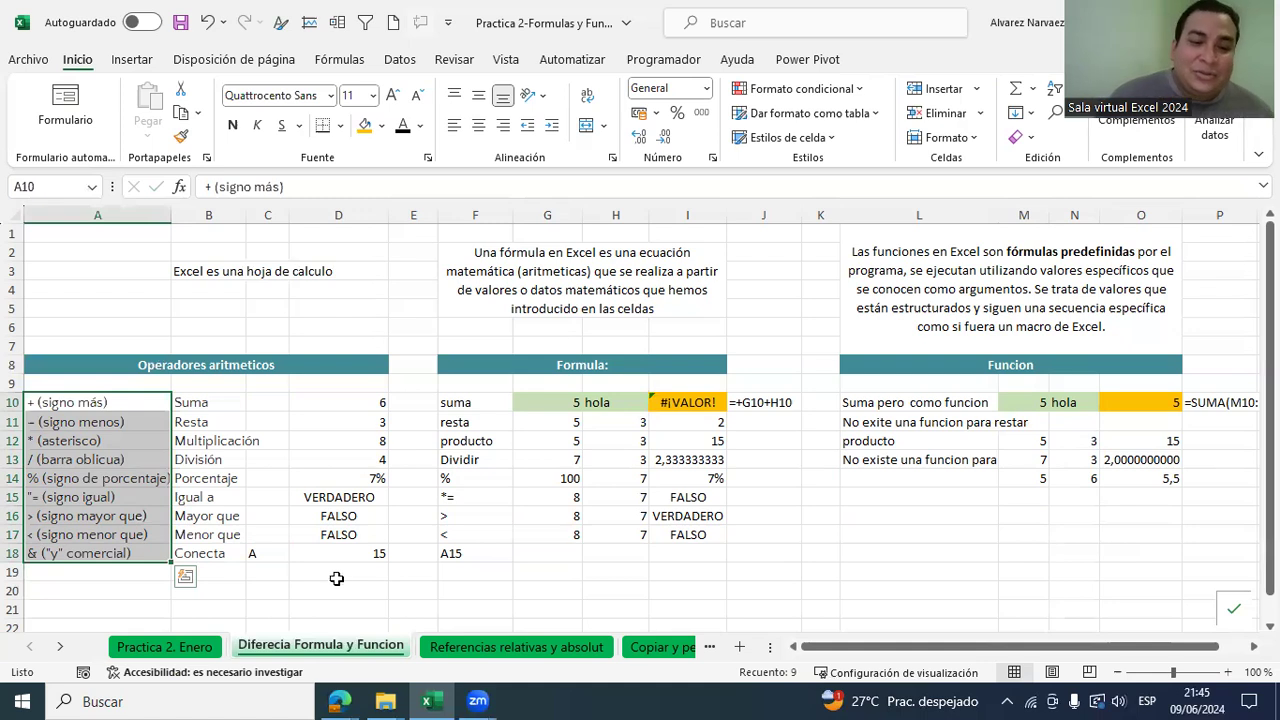
{"action": "left_click", "coordinate": [215, 607]}
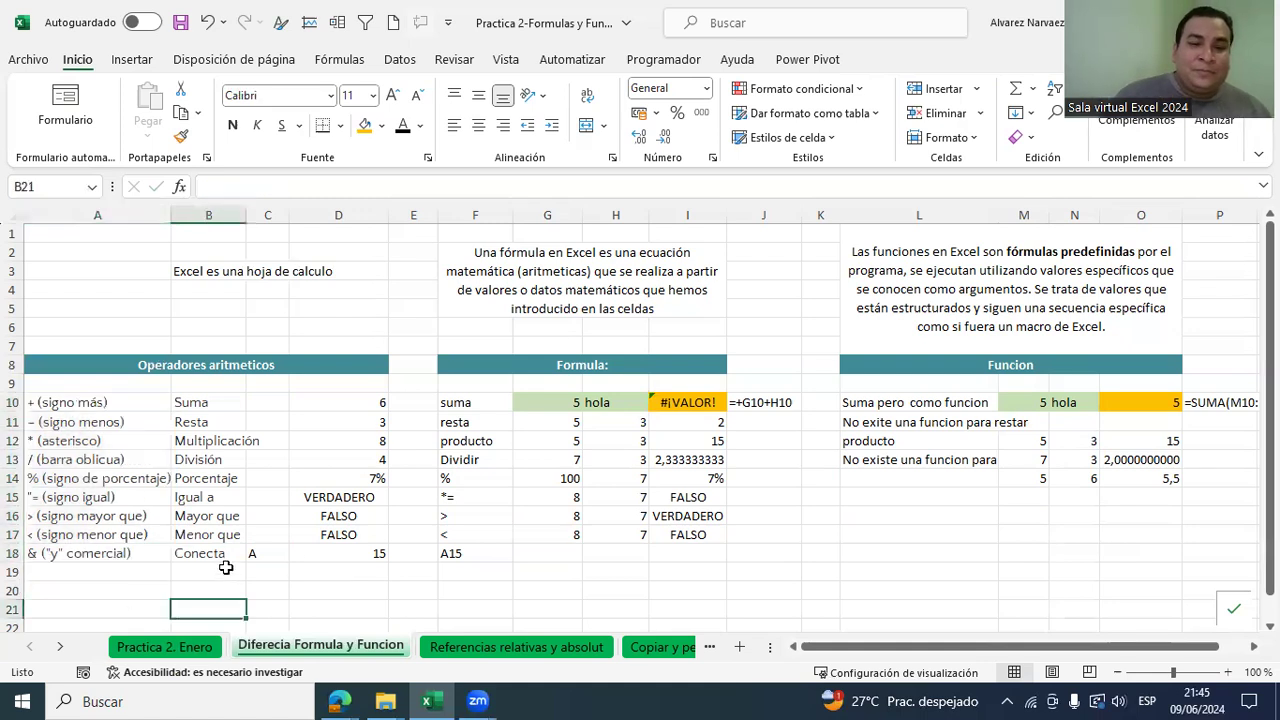
Step: Open the "Practica 2. Enero" sheet and look over the sales table's Sub Total, Descuento, Neto, 7% and VentaTotal columns
{"action": "scroll", "coordinate": [236, 580], "scroll_direction": "down", "scroll_amount": 1}
{"action": "key", "text": "ctrl+Page_Up"}
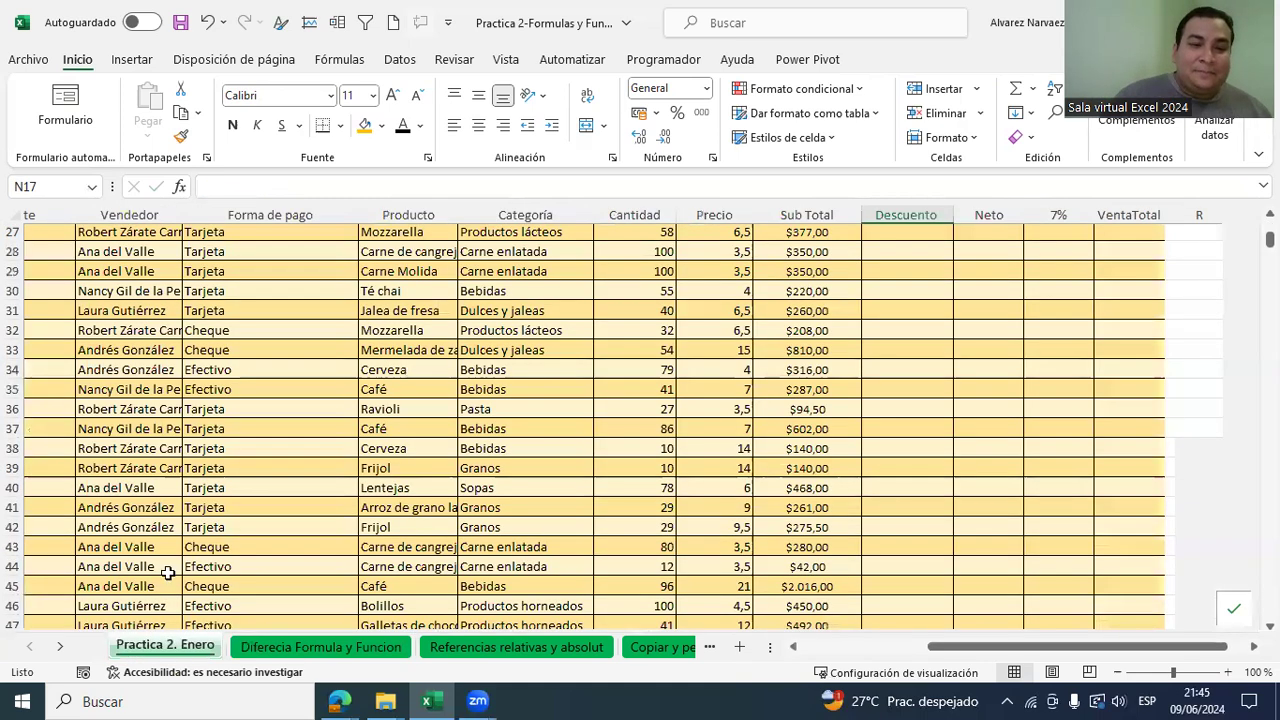
{"action": "scroll", "coordinate": [337, 400], "scroll_direction": "up", "scroll_amount": 8}
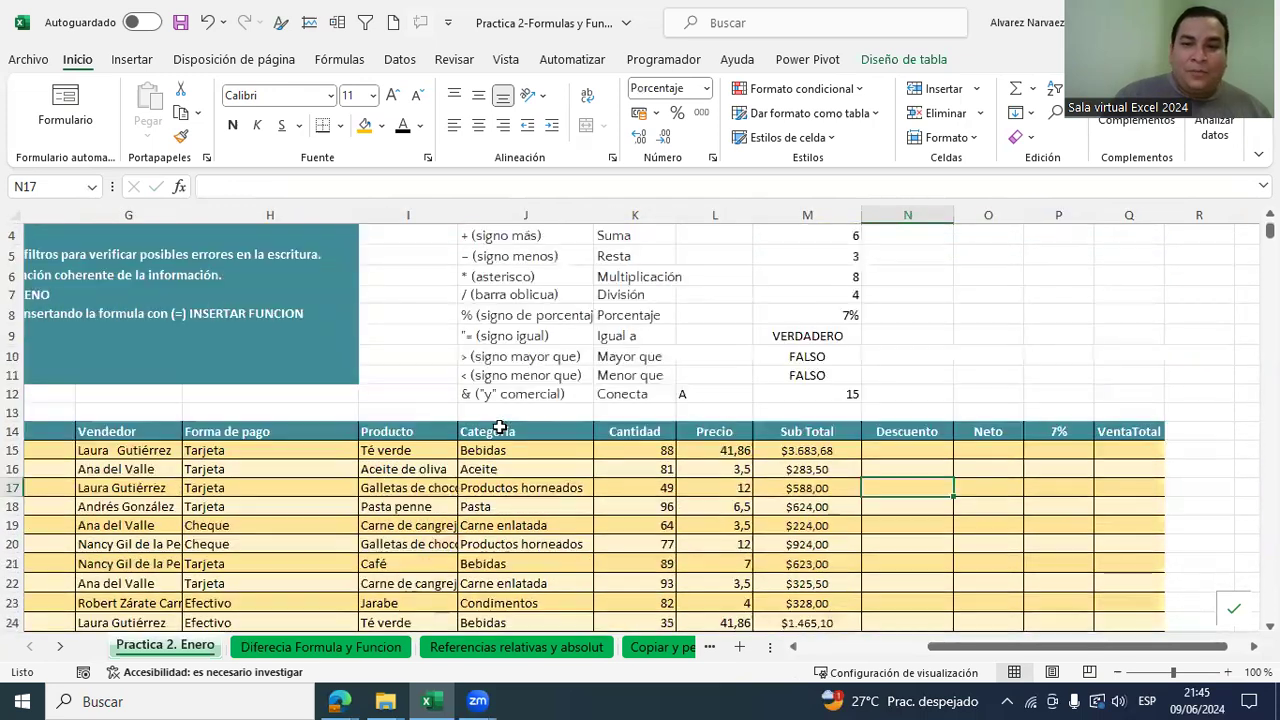
{"action": "left_click", "coordinate": [818, 450]}
{"action": "left_click", "coordinate": [898, 450]}
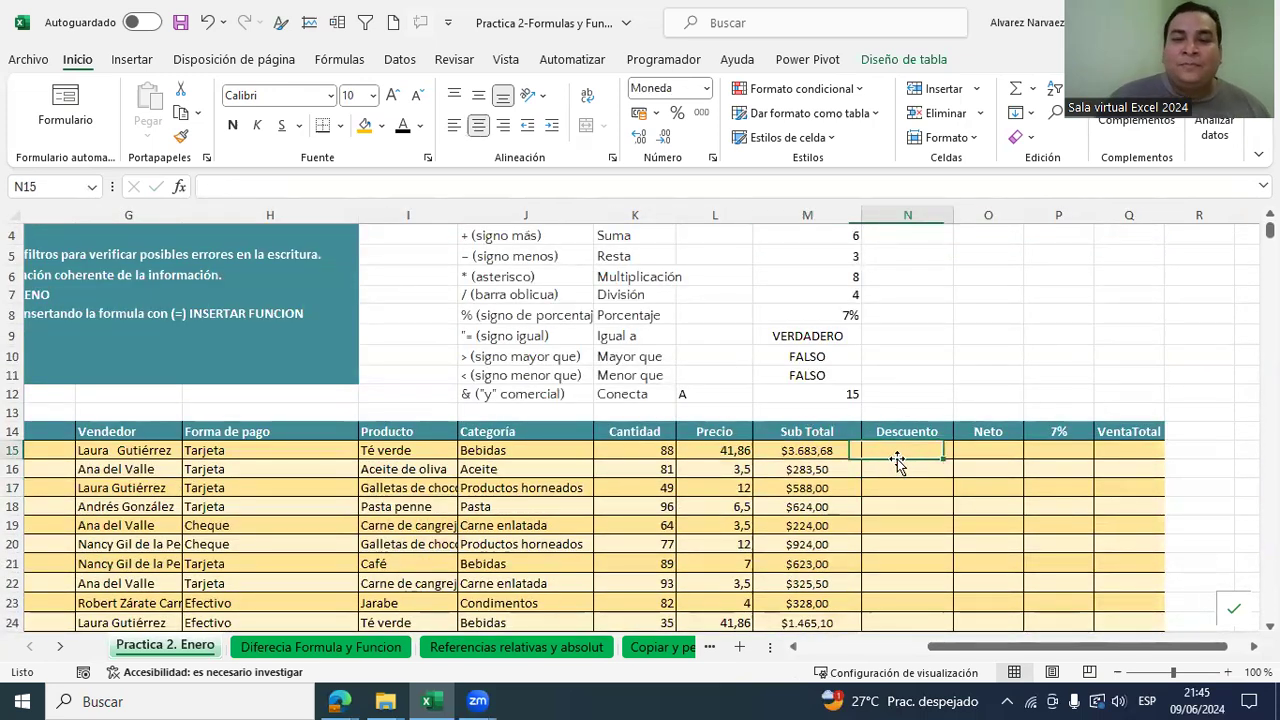
{"action": "left_click", "coordinate": [983, 448]}
{"action": "left_click", "coordinate": [1050, 449]}
{"action": "left_click", "coordinate": [1107, 447]}
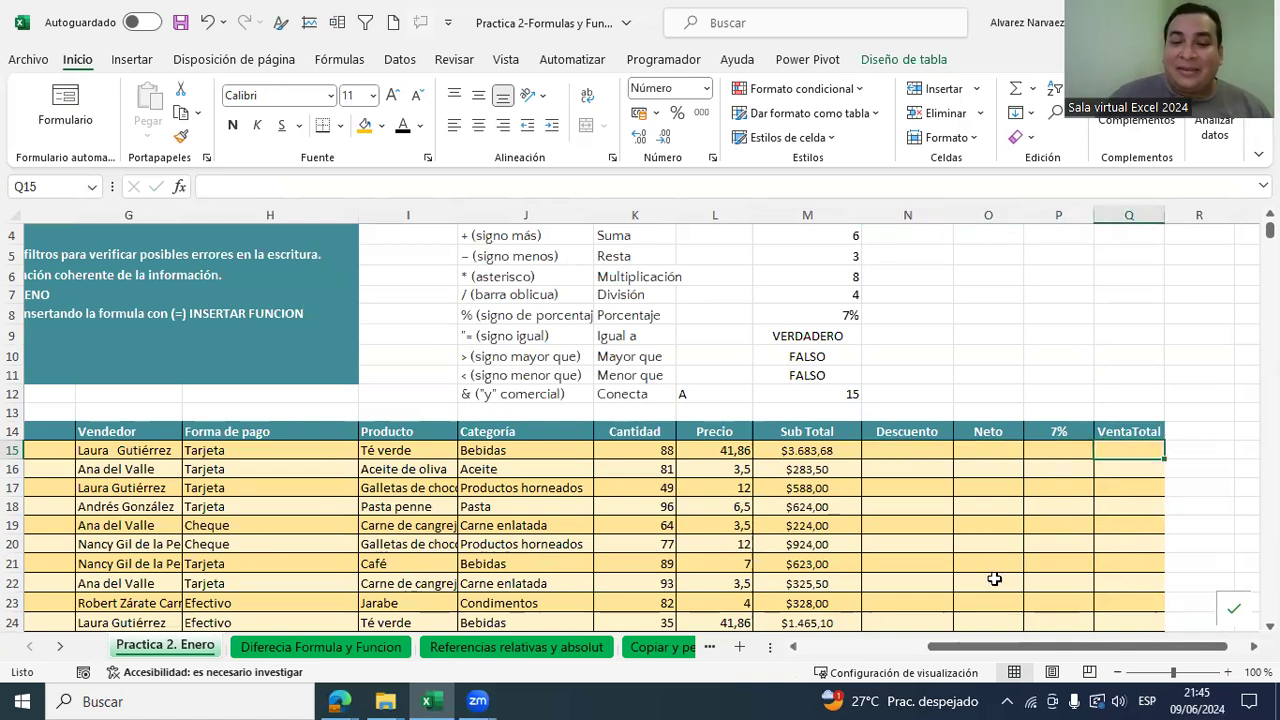
{"action": "scroll", "coordinate": [340, 455], "scroll_direction": "down", "scroll_amount": 2}
{"action": "scroll", "coordinate": [340, 455], "scroll_direction": "down", "scroll_amount": 1}
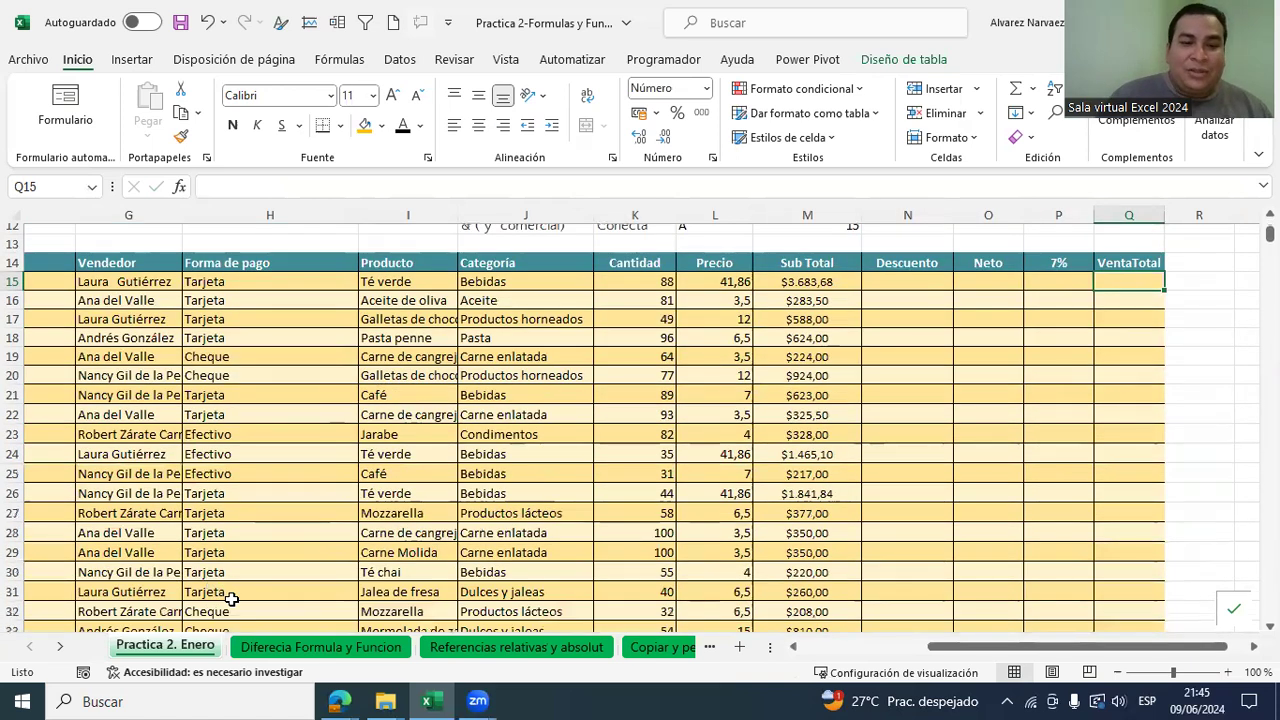
{"action": "scroll", "coordinate": [679, 499], "scroll_direction": "up", "scroll_amount": 3}
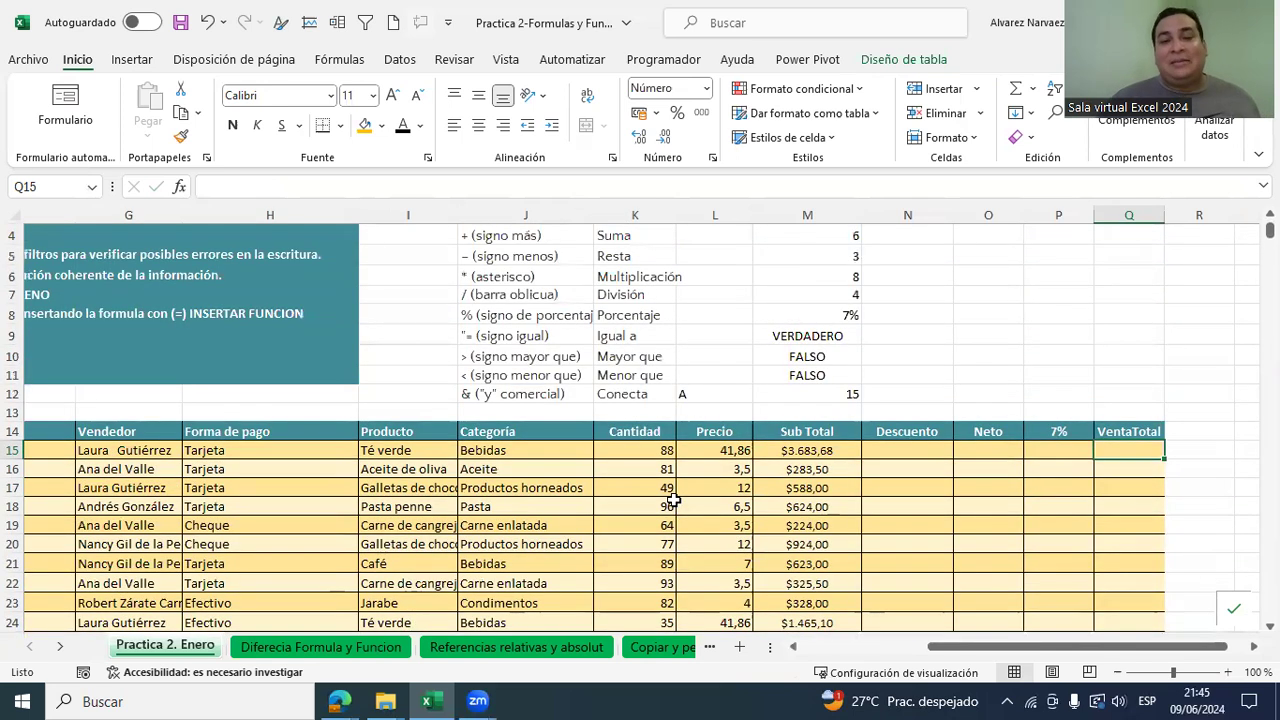
Step: Examine the Sub Total formulas from M15 down to M21 and compare them with each row's Cantidad and Precio
{"action": "left_click", "coordinate": [805, 452]}
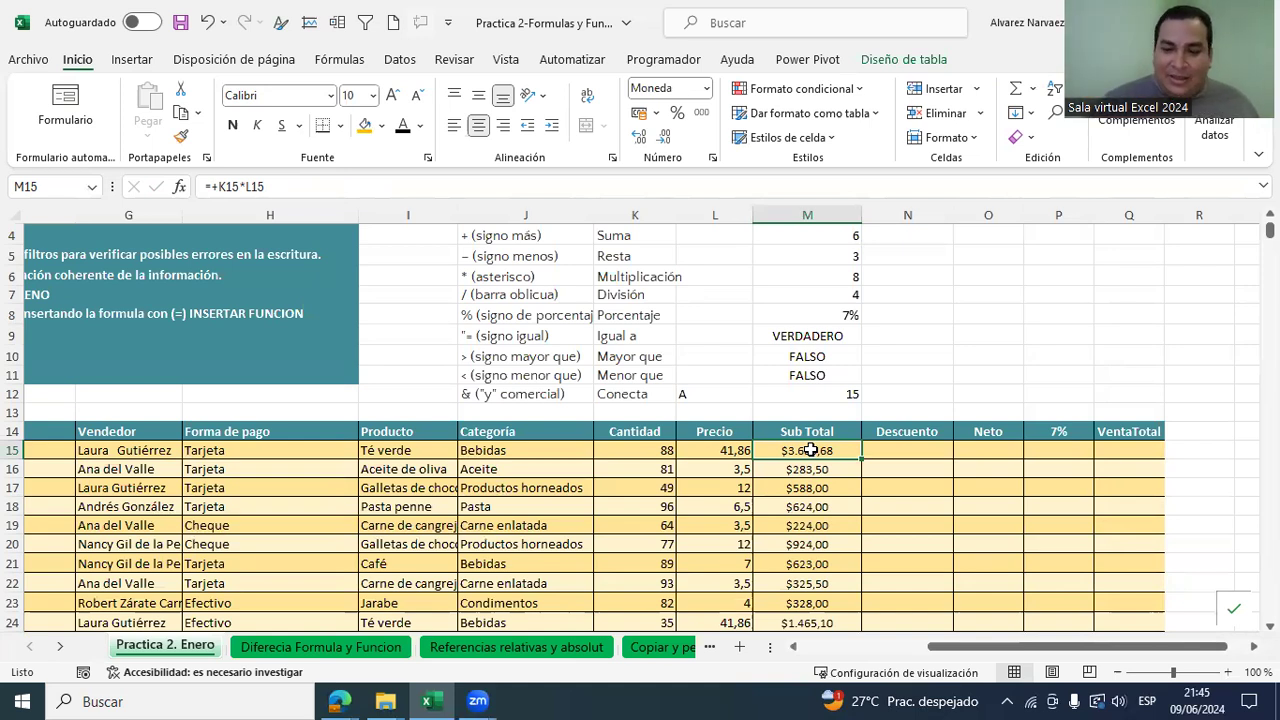
{"action": "key", "text": "Down"}
{"action": "key", "text": "Down"}
{"action": "key", "text": "Down"}
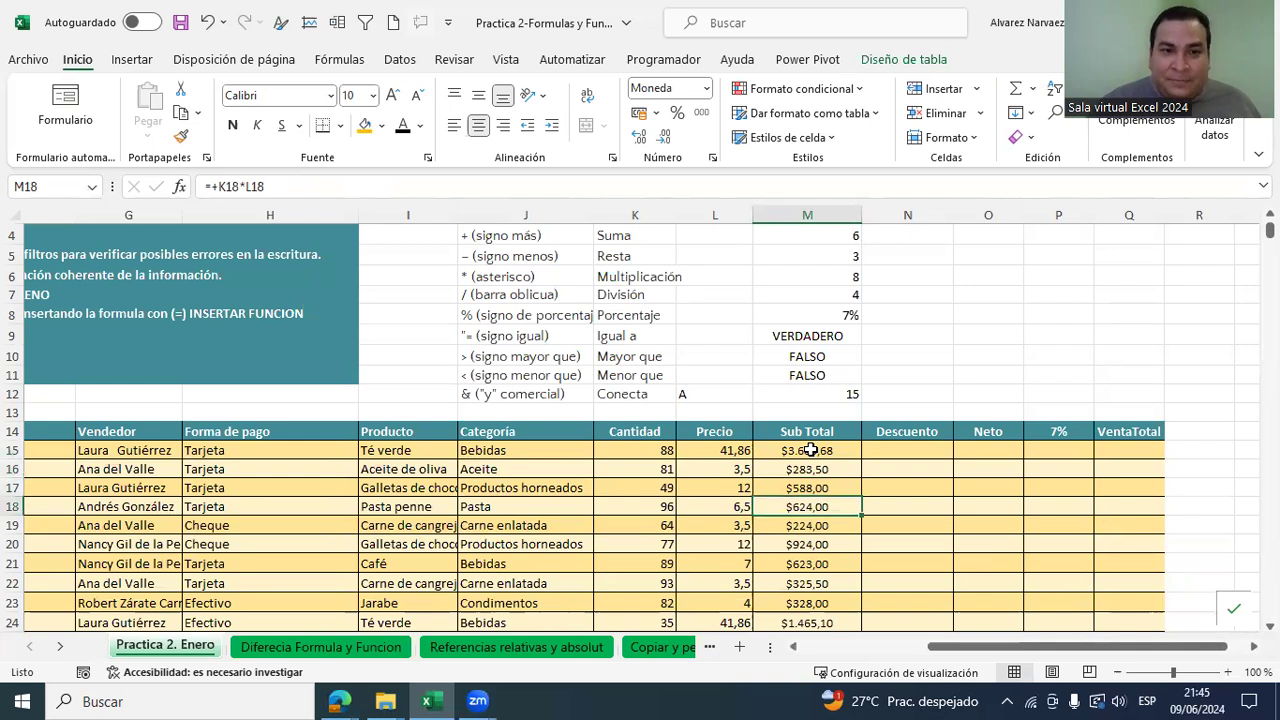
{"action": "key", "text": "Down"}
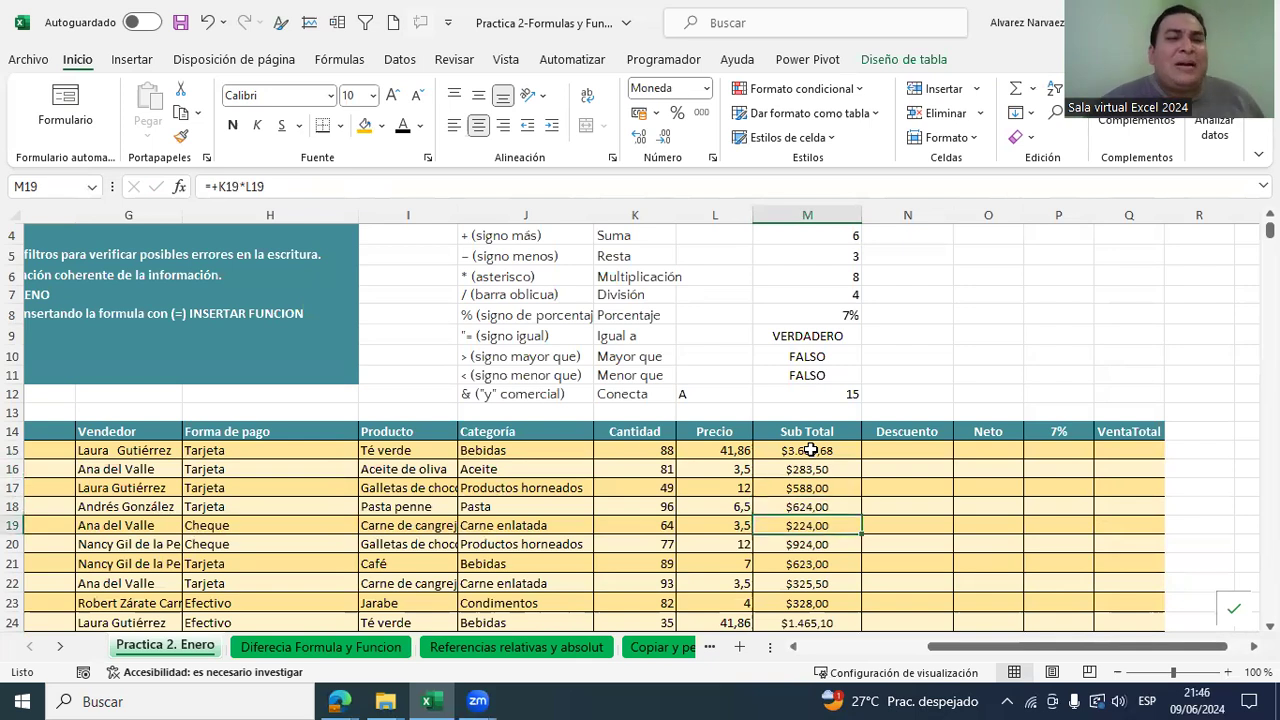
{"action": "key", "text": "Down"}
{"action": "key", "text": "Down"}
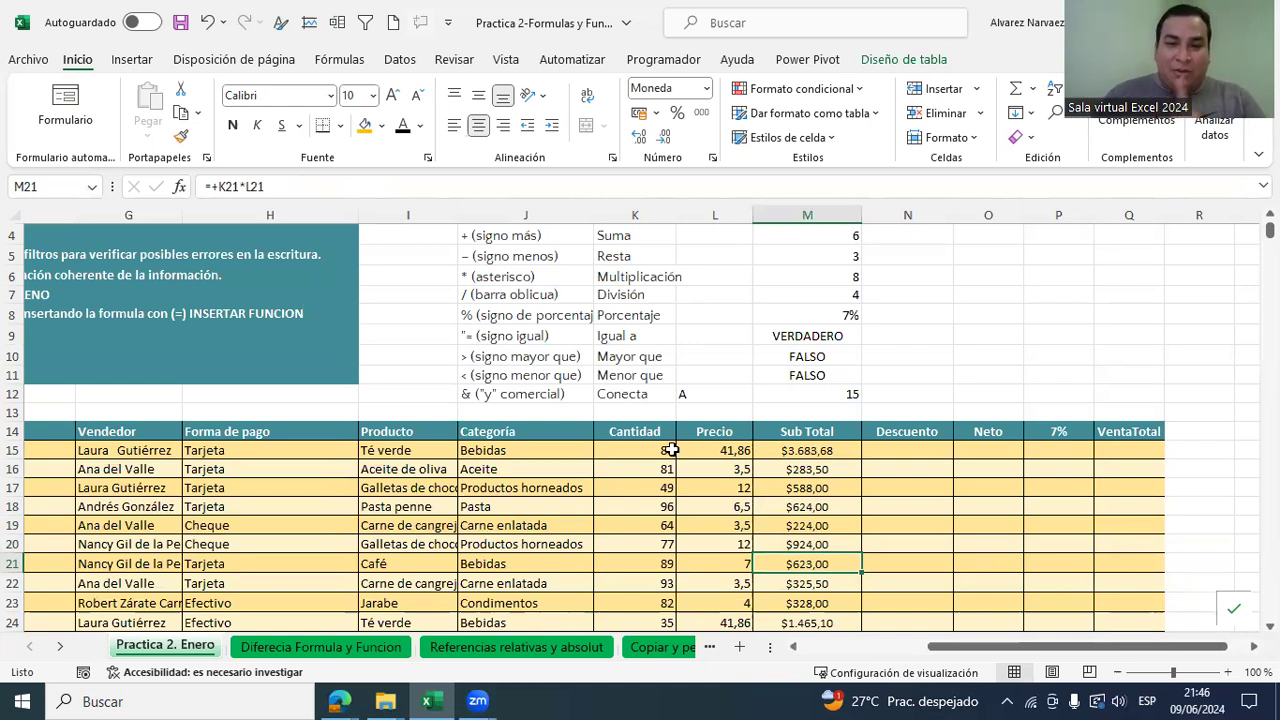
{"action": "left_click_drag", "start_coordinate": [668, 450], "coordinate": [840, 452]}
{"action": "left_click_drag", "start_coordinate": [666, 471], "coordinate": [835, 506]}
{"action": "left_click_drag", "start_coordinate": [662, 526], "coordinate": [830, 526]}
{"action": "left_click", "coordinate": [834, 451]}
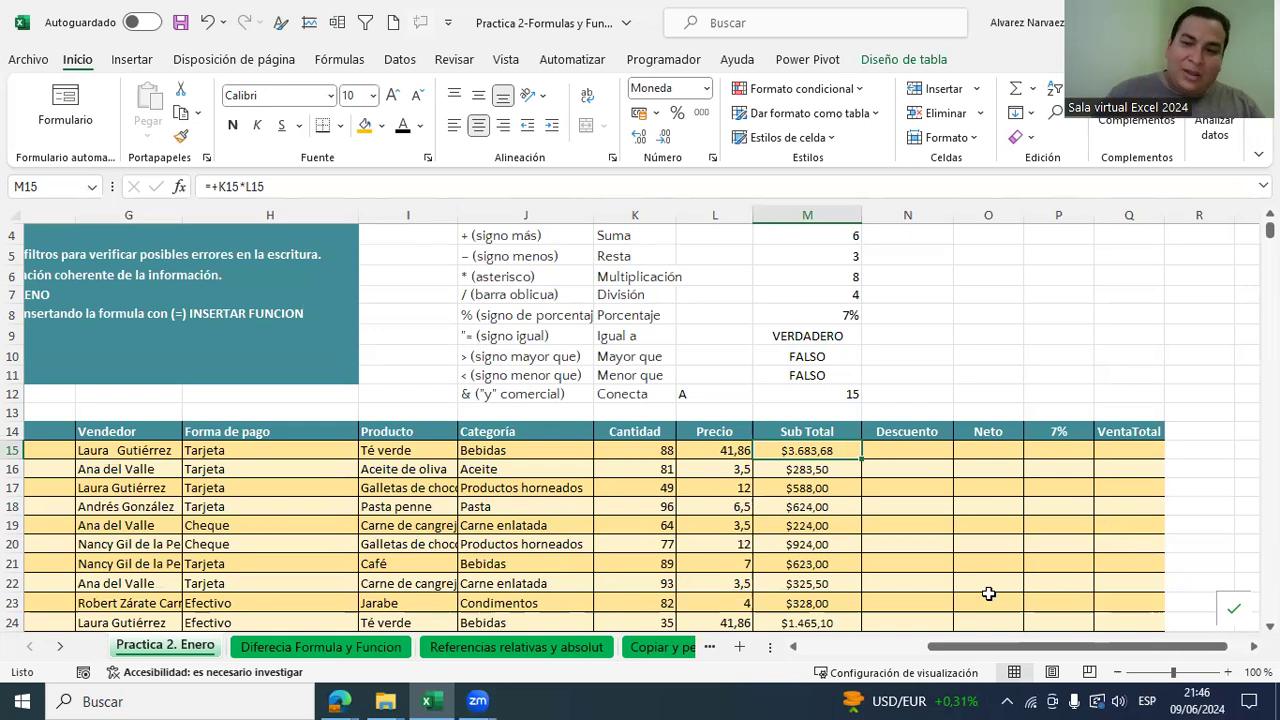
Step: Highlight the sales table range F14:Q27 and examine the Sub Total formulas in M15 and M16
{"action": "left_click_drag", "start_coordinate": [74, 420], "coordinate": [1225, 530]}
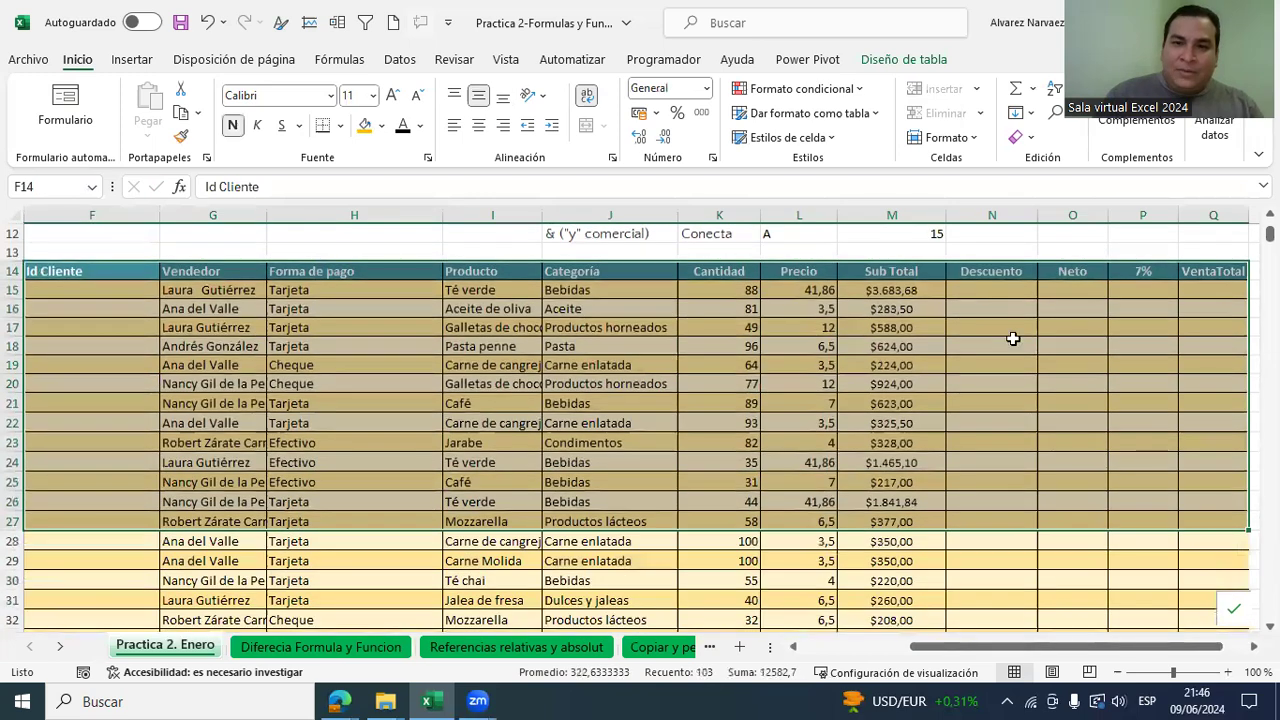
{"action": "scroll", "coordinate": [440, 315], "scroll_direction": "up", "scroll_amount": 3}
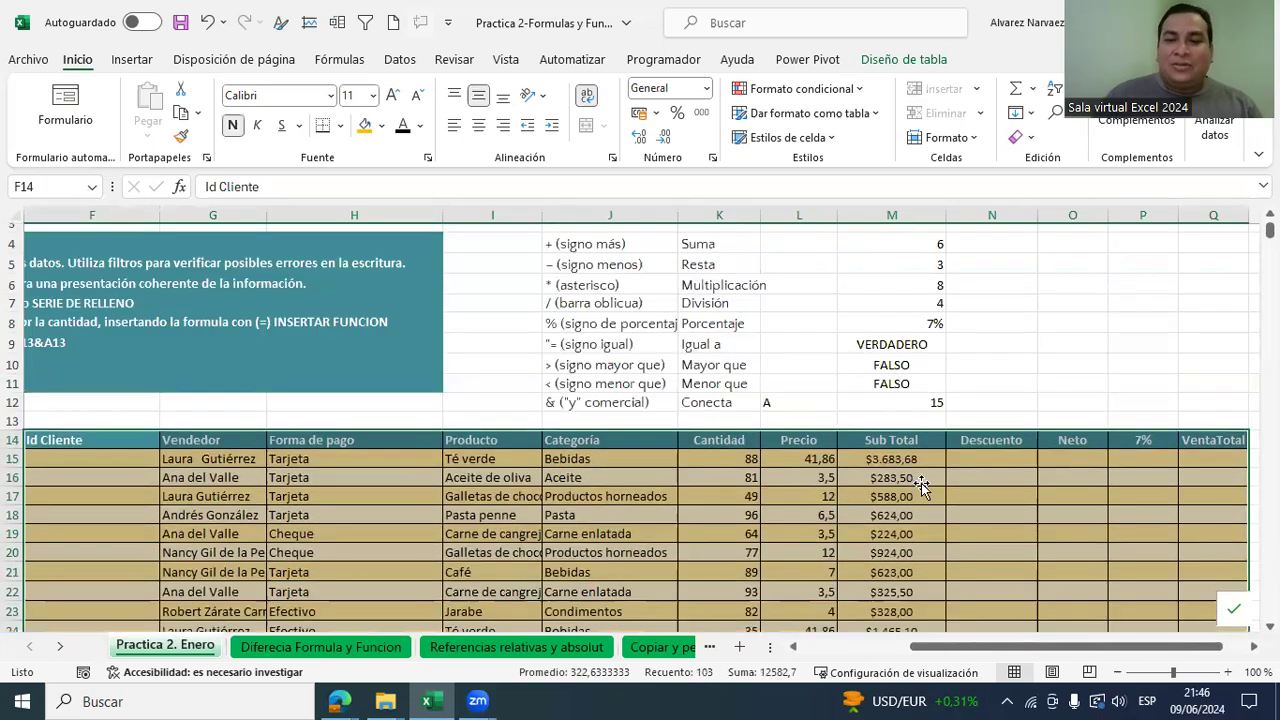
{"action": "left_click", "coordinate": [1068, 320]}
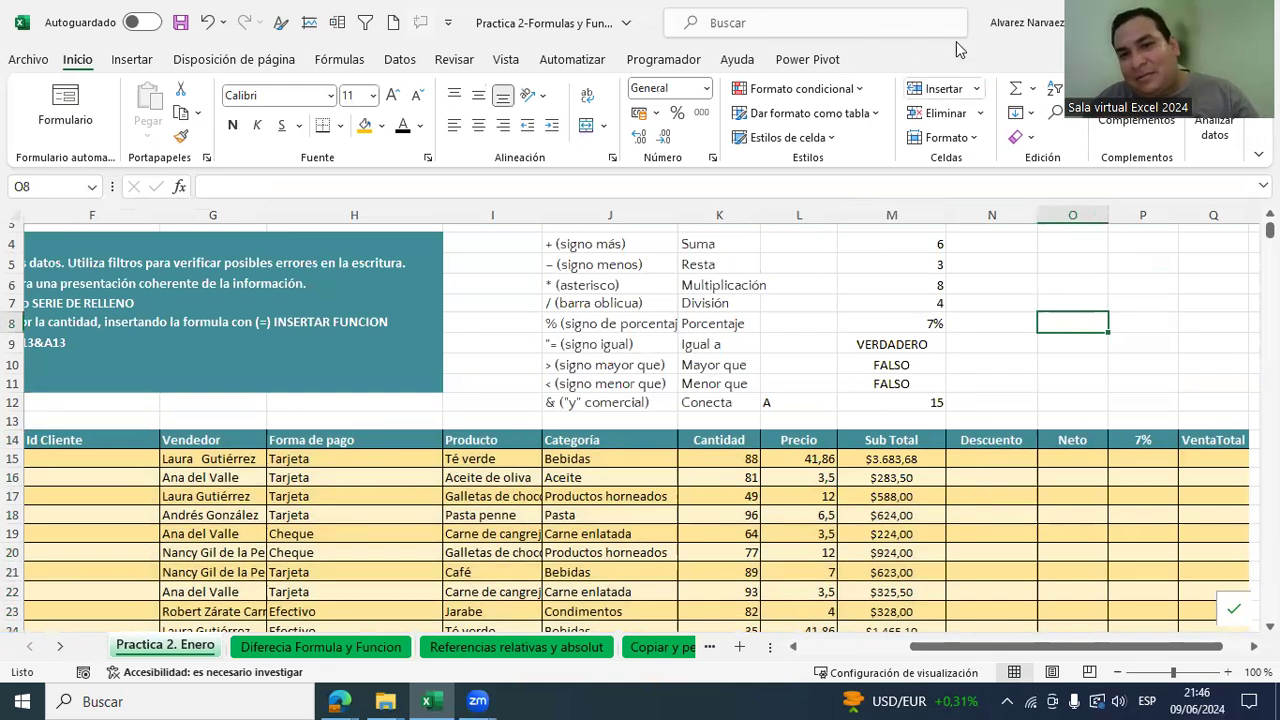
{"action": "left_click", "coordinate": [1075, 462]}
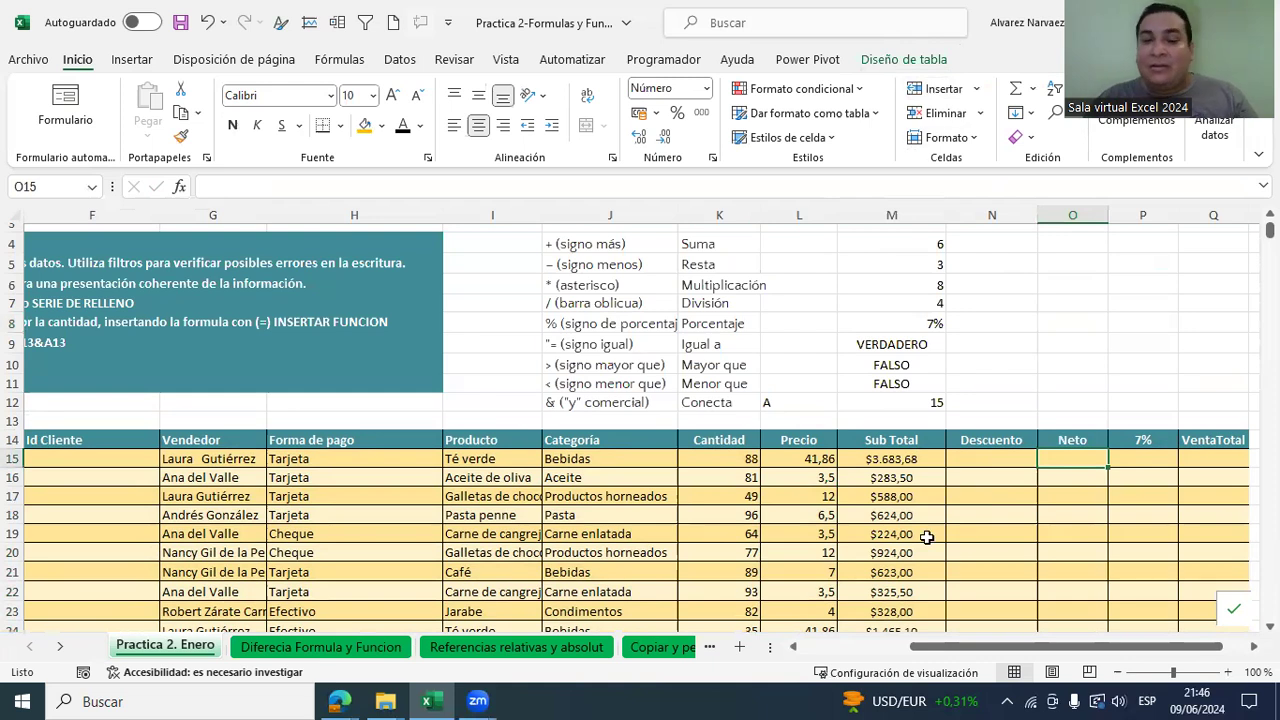
{"action": "left_click", "coordinate": [906, 462]}
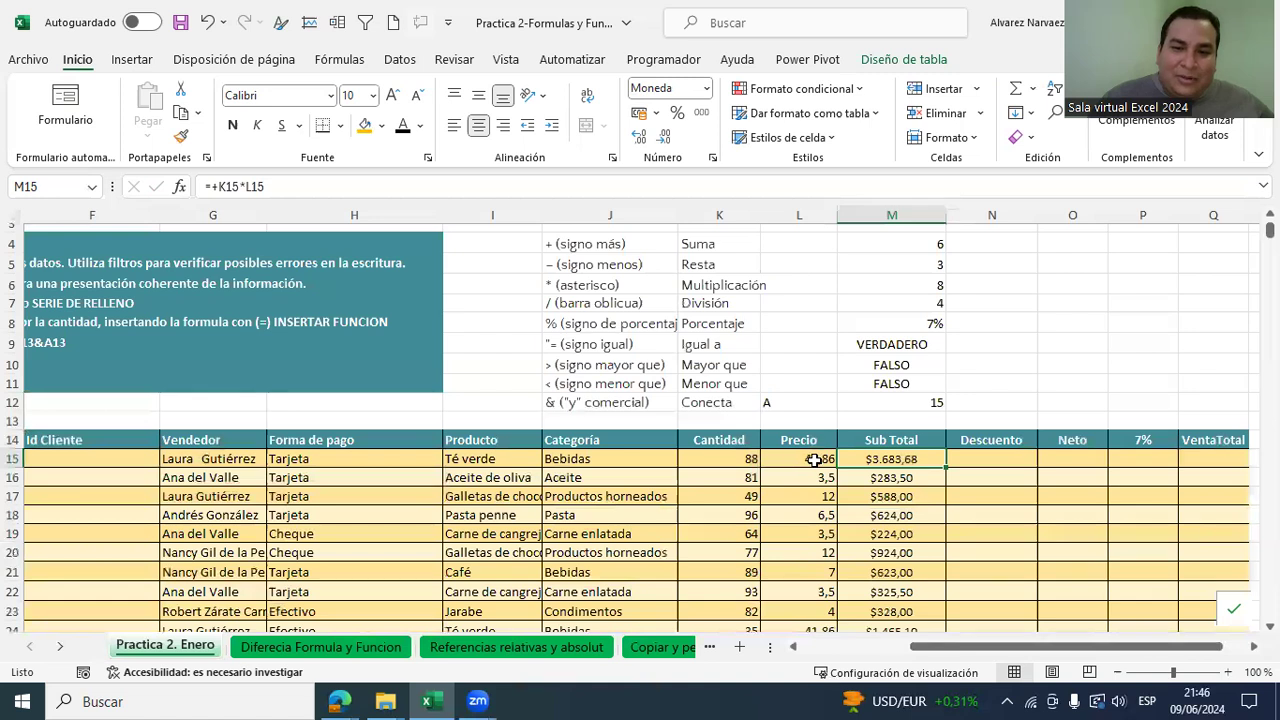
{"action": "left_click", "coordinate": [903, 479]}
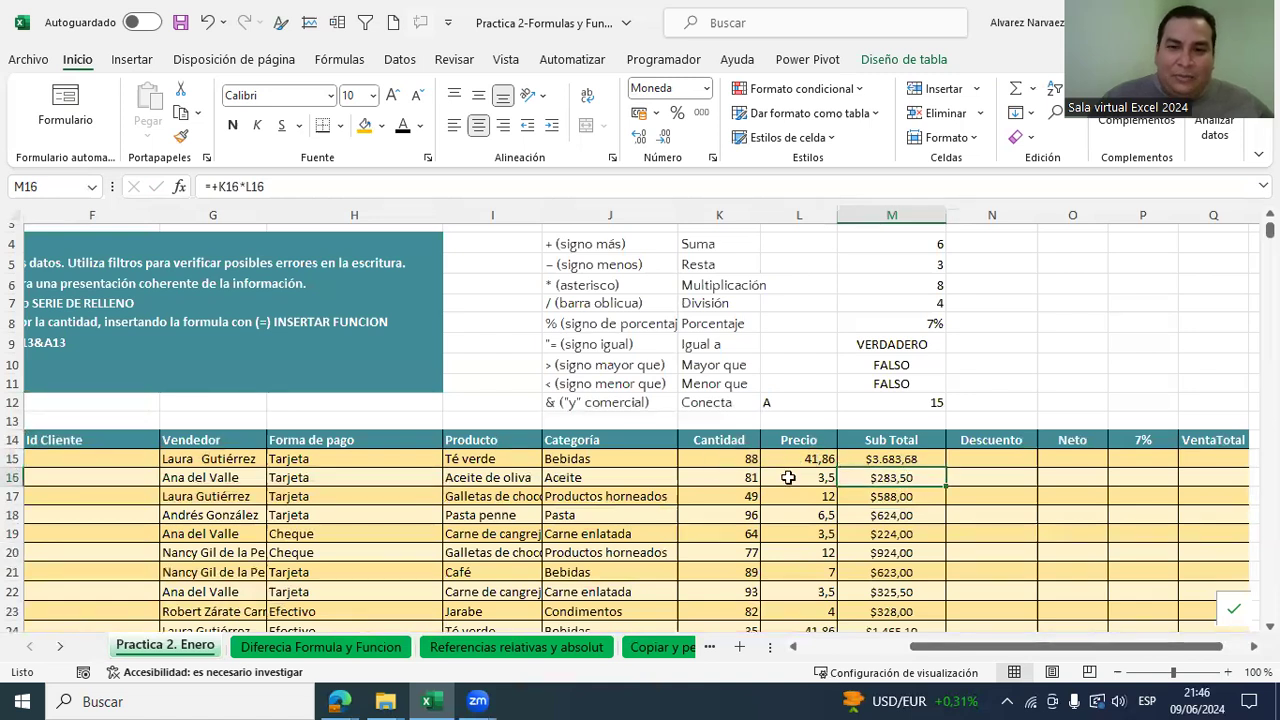
{"action": "left_click", "coordinate": [887, 459]}
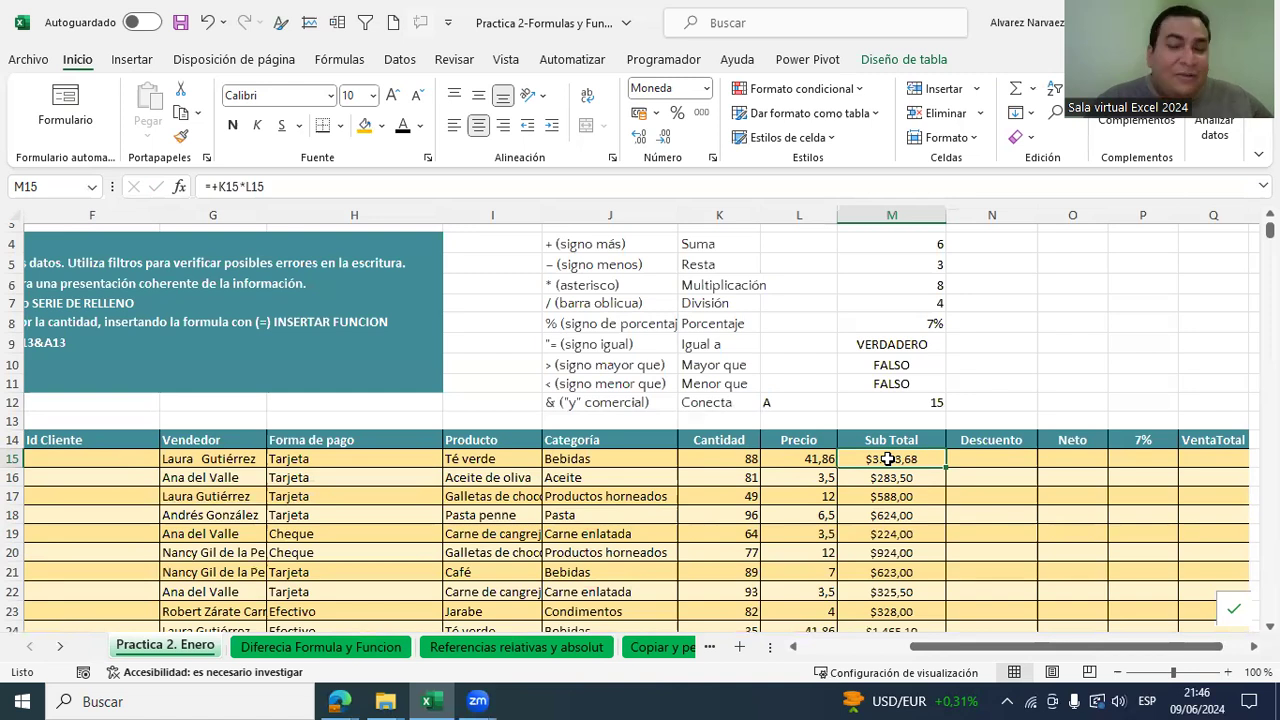
{"action": "type", "text": "+"}
{"action": "key", "text": "Left"}
{"action": "key", "text": "Left"}
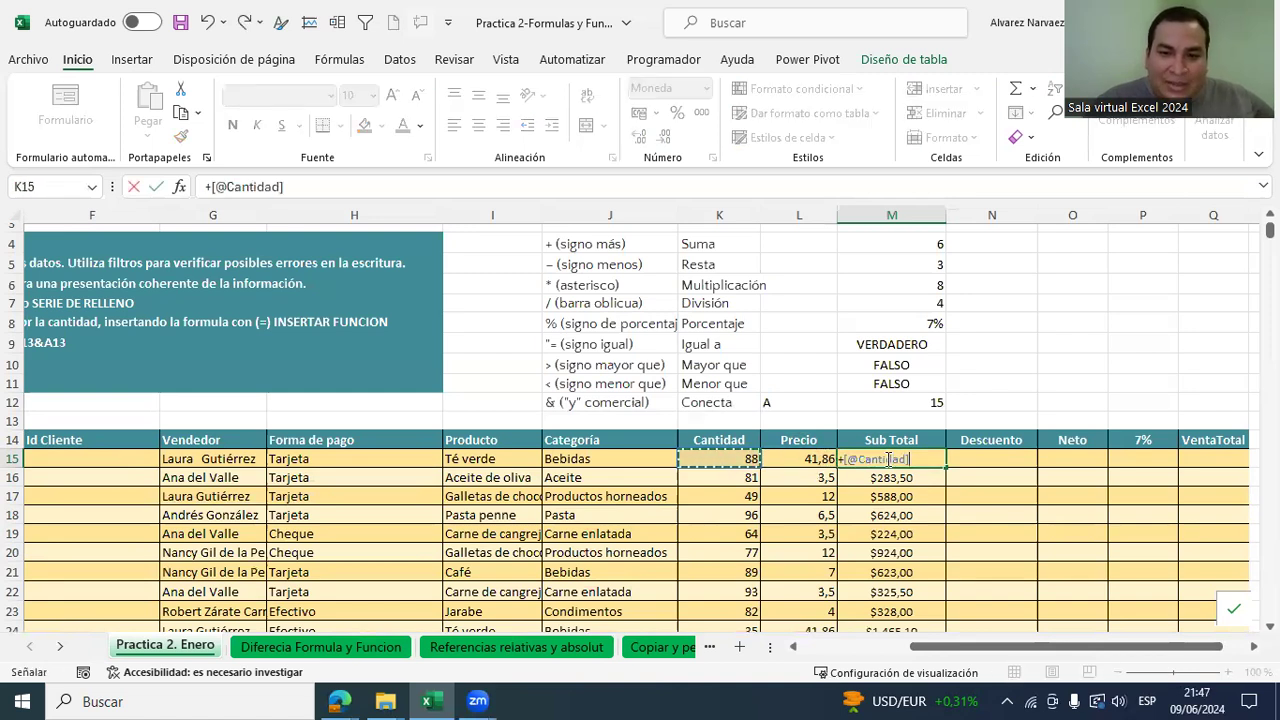
{"action": "type", "text": "*"}
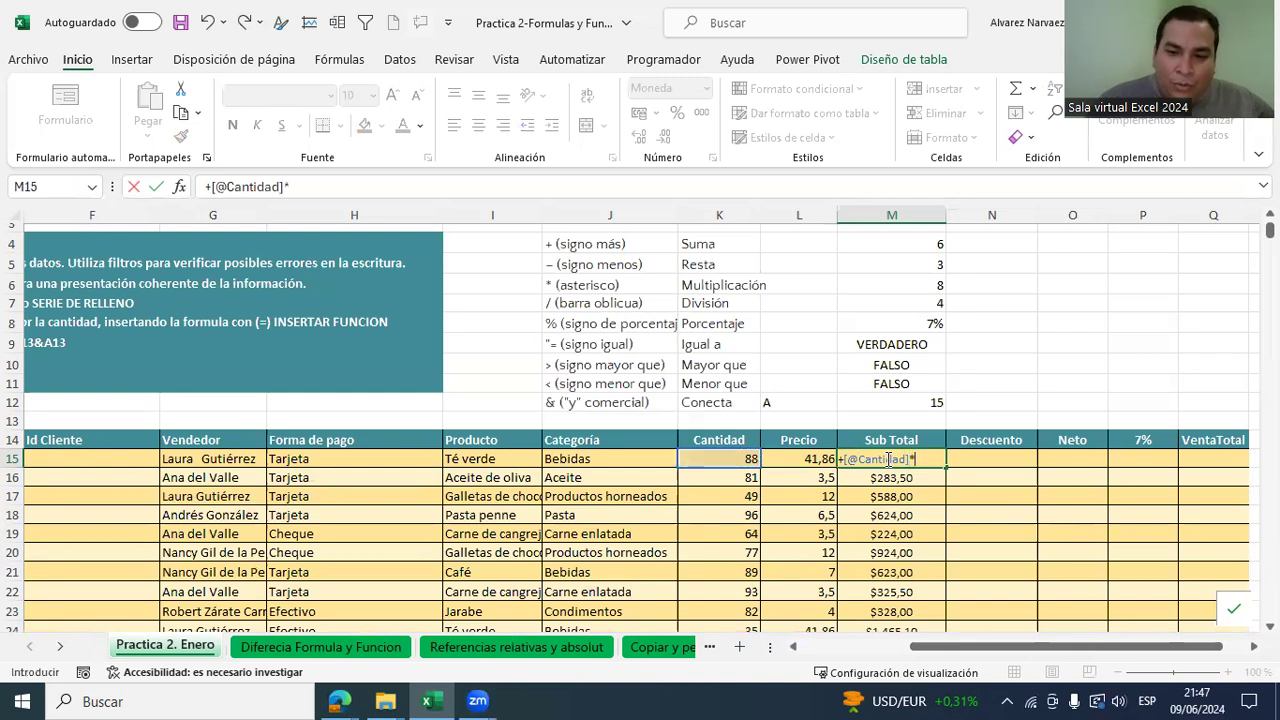
{"action": "key", "text": "Left"}
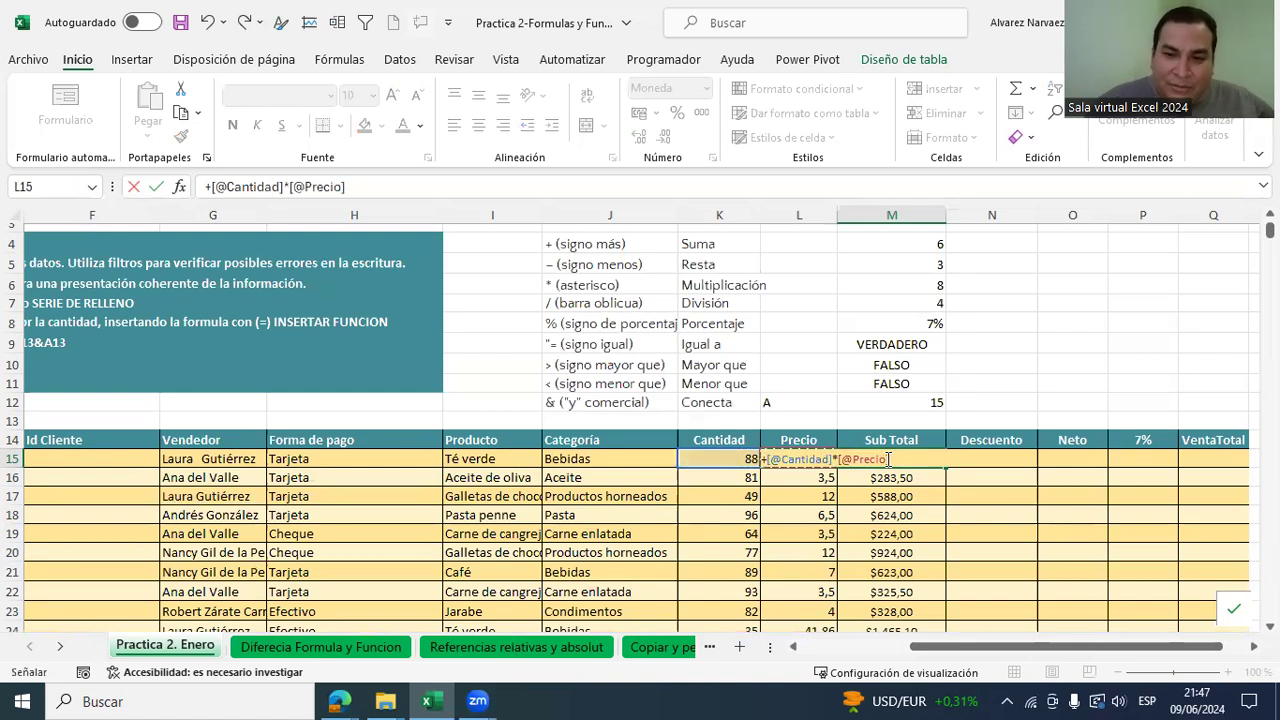
{"action": "key", "text": "Return"}
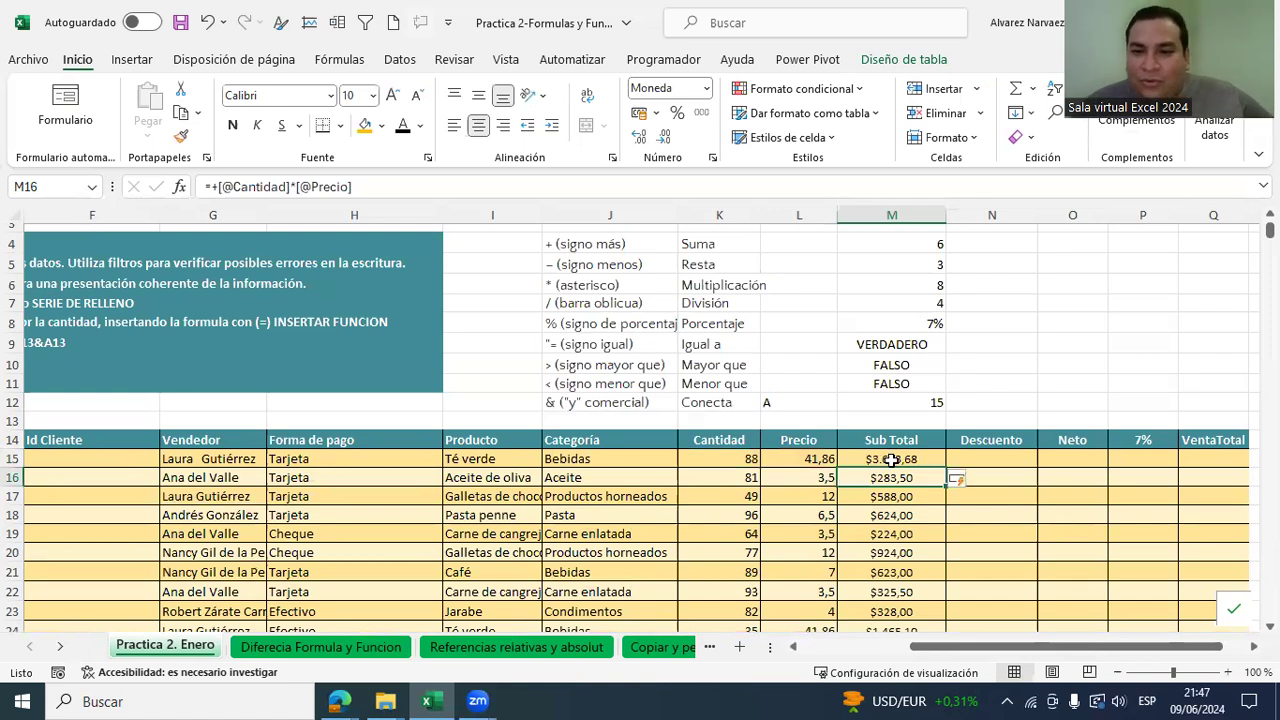
{"action": "left_click", "coordinate": [888, 516]}
{"action": "left_click", "coordinate": [856, 571]}
{"action": "left_click", "coordinate": [866, 512]}
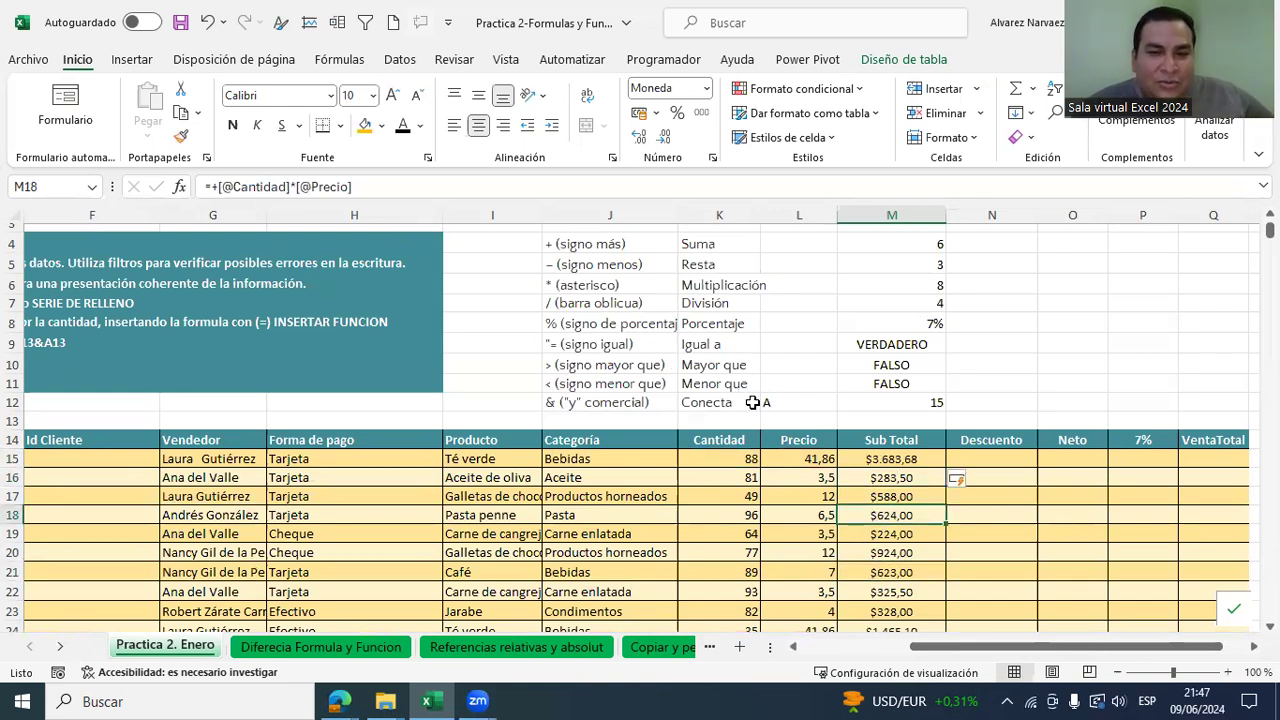
Step: Examine the Sub Total formulas further down the sales table, as far as the Café row in M37
{"action": "scroll", "coordinate": [940, 500], "scroll_direction": "down", "scroll_amount": 4}
{"action": "left_click", "coordinate": [895, 487]}
{"action": "left_click", "coordinate": [890, 520]}
{"action": "scroll", "coordinate": [889, 557], "scroll_direction": "down", "scroll_amount": 3}
{"action": "left_click", "coordinate": [892, 530]}
{"action": "left_click", "coordinate": [894, 494]}
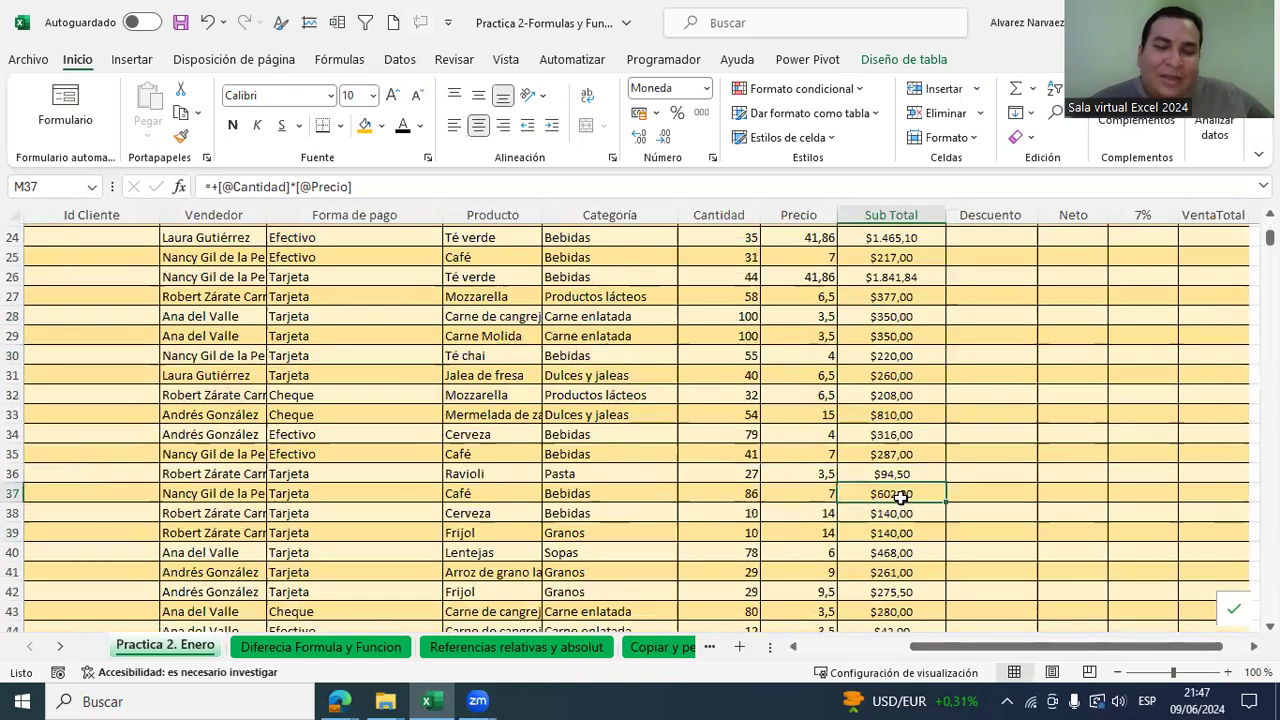
{"action": "scroll", "coordinate": [900, 460], "scroll_direction": "down", "scroll_amount": 2}
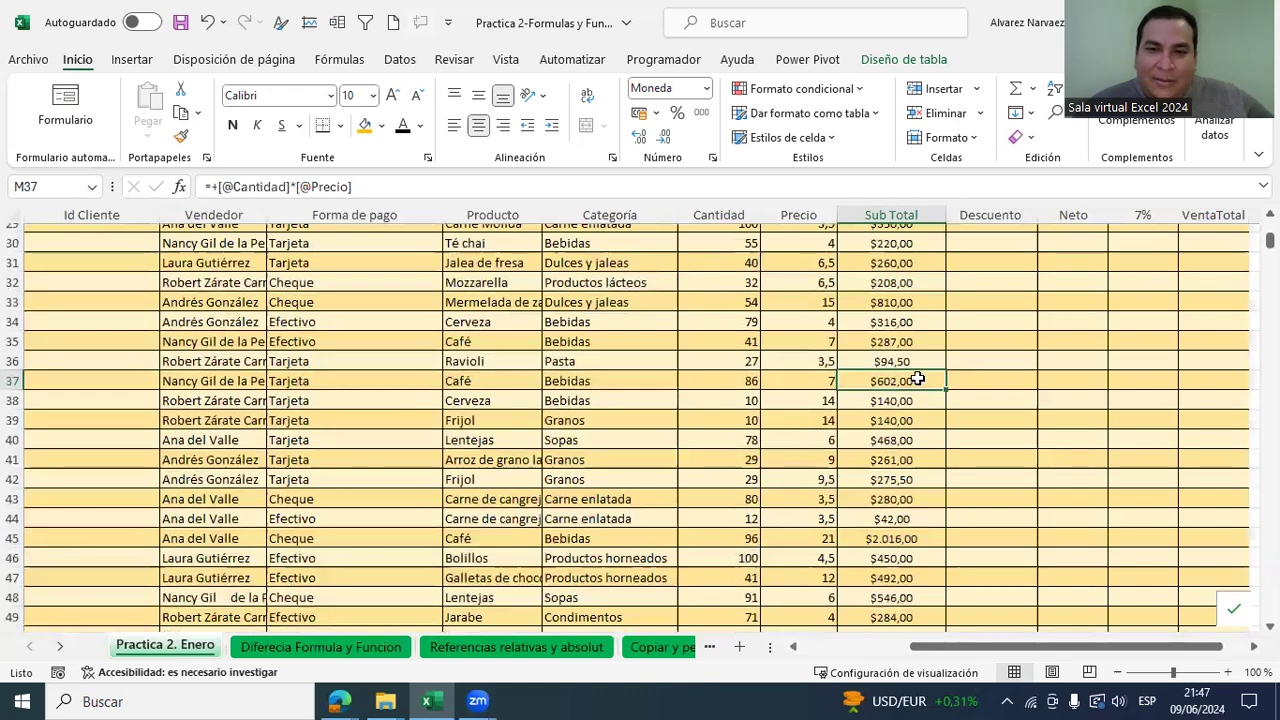
Step: Compare the Sub Total formulas in M15, M16 and M17 at the start of the sales table, ending on M15
{"action": "scroll", "coordinate": [930, 420], "scroll_direction": "up", "scroll_amount": 10}
{"action": "left_click", "coordinate": [898, 507]}
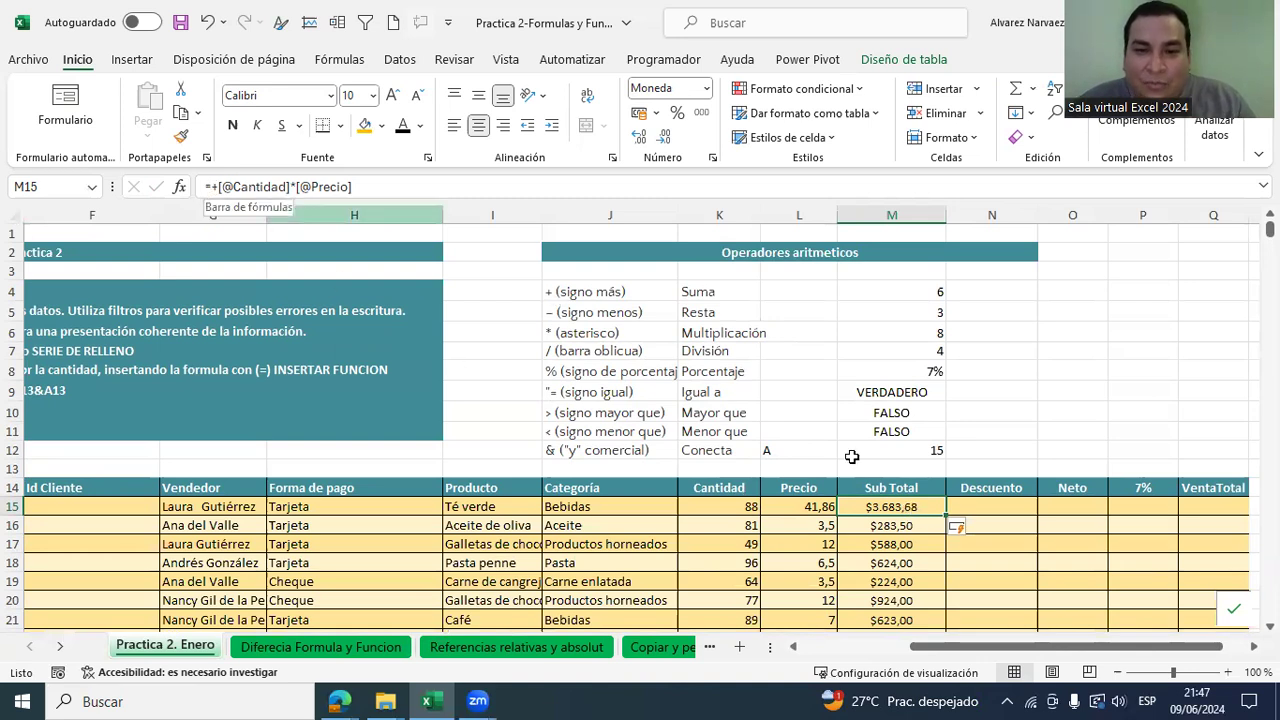
{"action": "left_click", "coordinate": [900, 528]}
{"action": "left_click", "coordinate": [901, 545]}
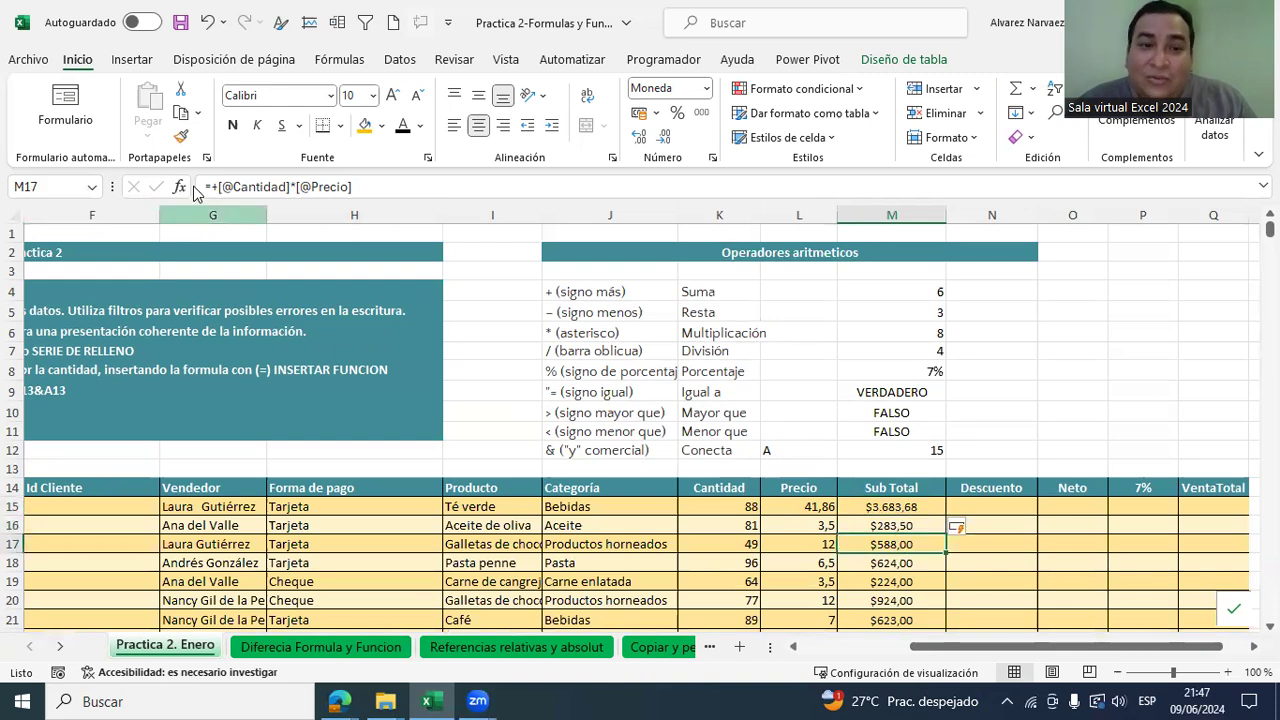
{"action": "scroll", "coordinate": [915, 558], "scroll_direction": "down", "scroll_amount": 7}
{"action": "scroll", "coordinate": [905, 560], "scroll_direction": "up", "scroll_amount": 7}
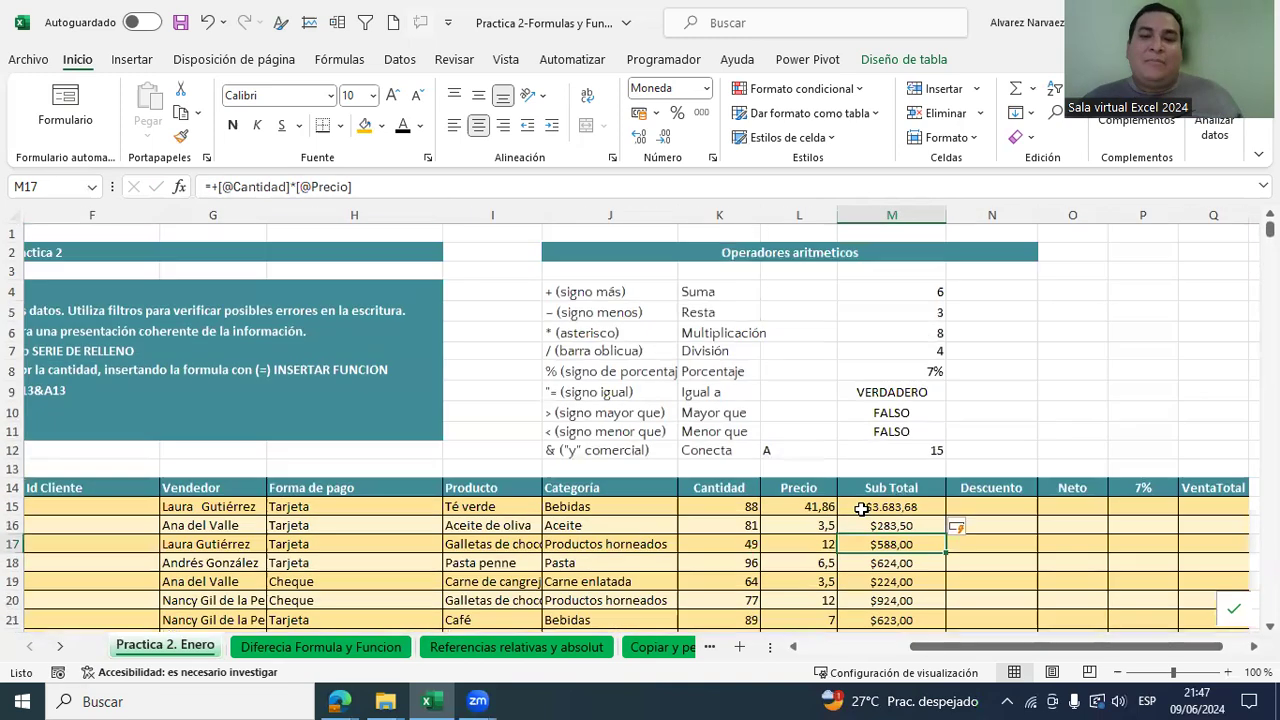
{"action": "left_click", "coordinate": [863, 508]}
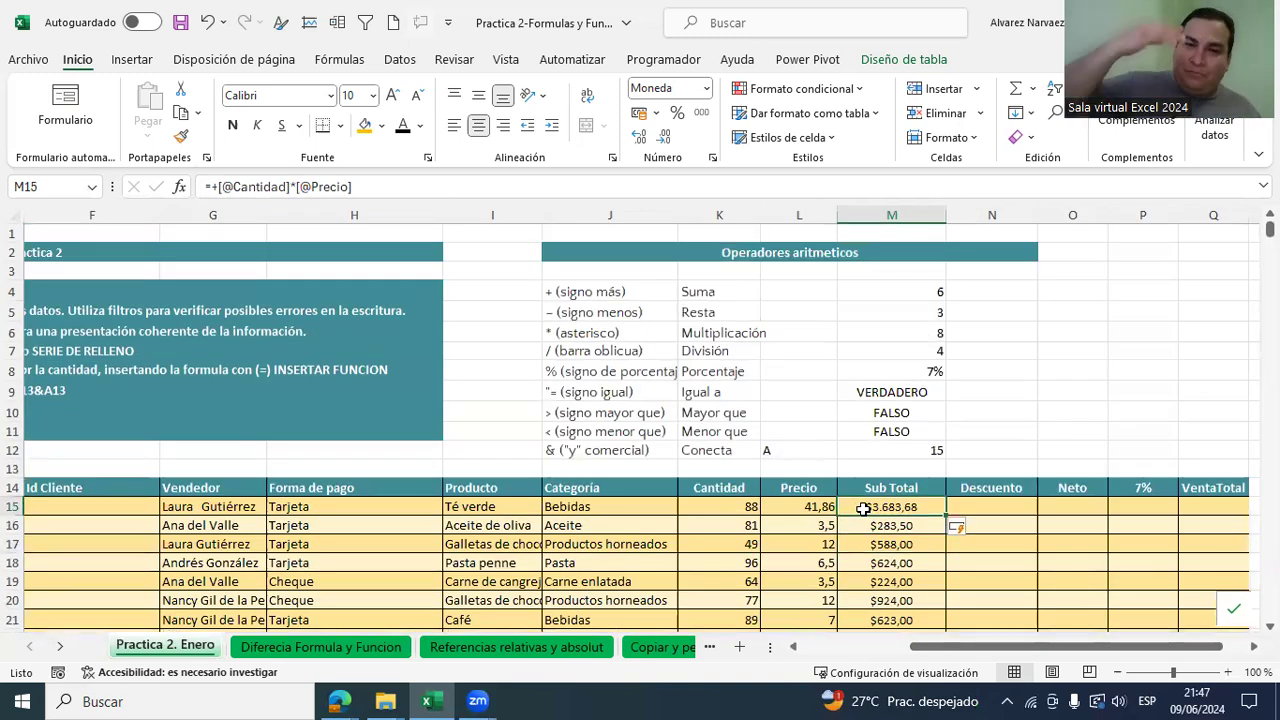